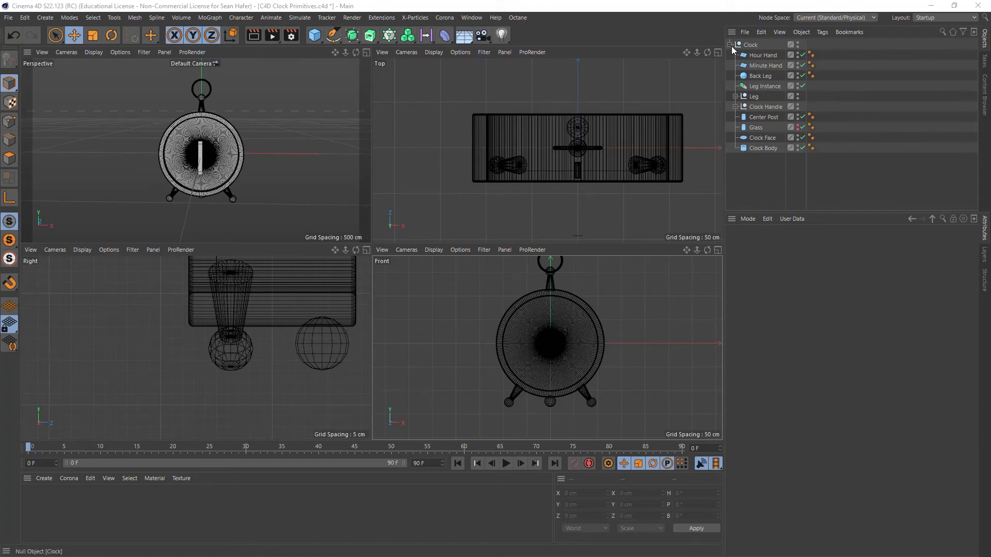
- Isolate the Minute Hand plane with viewport solo and test render the Front and Perspective views
left_click(763, 66)
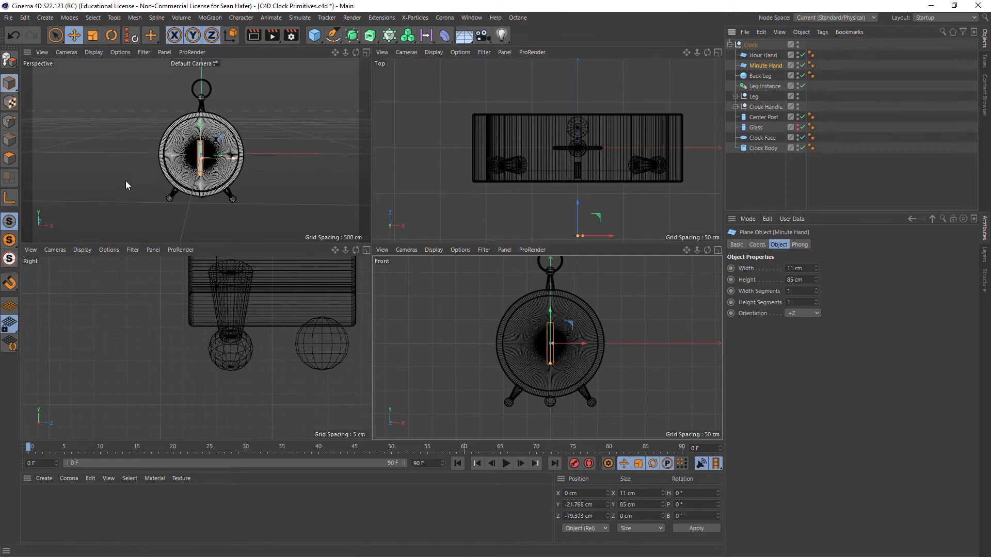
left_click(10, 253)
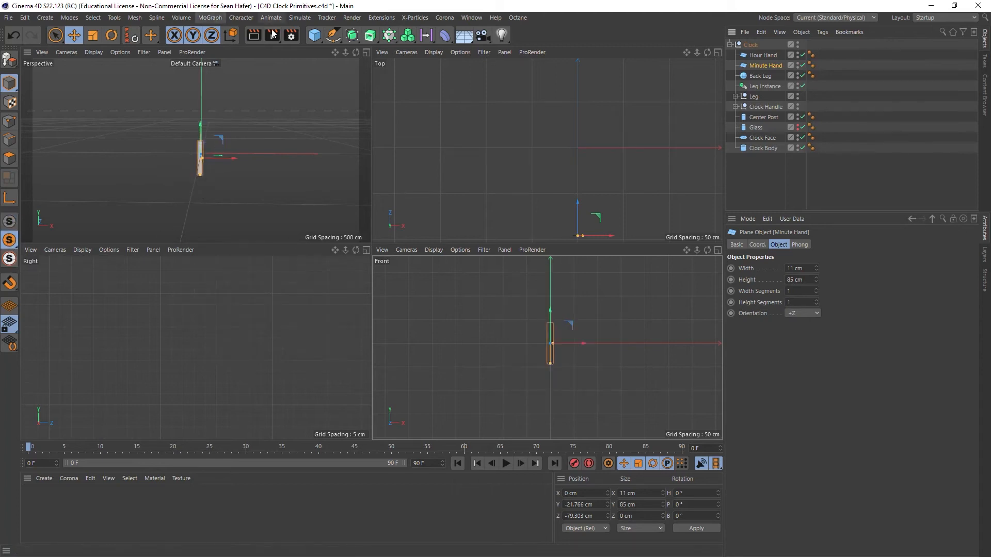
left_click(256, 39)
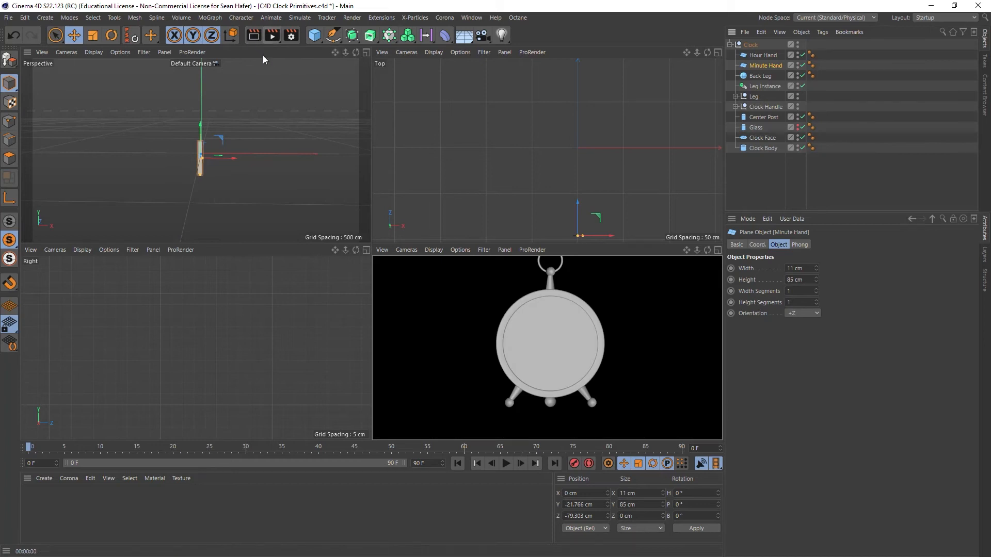
left_click(248, 39)
left_click(248, 40)
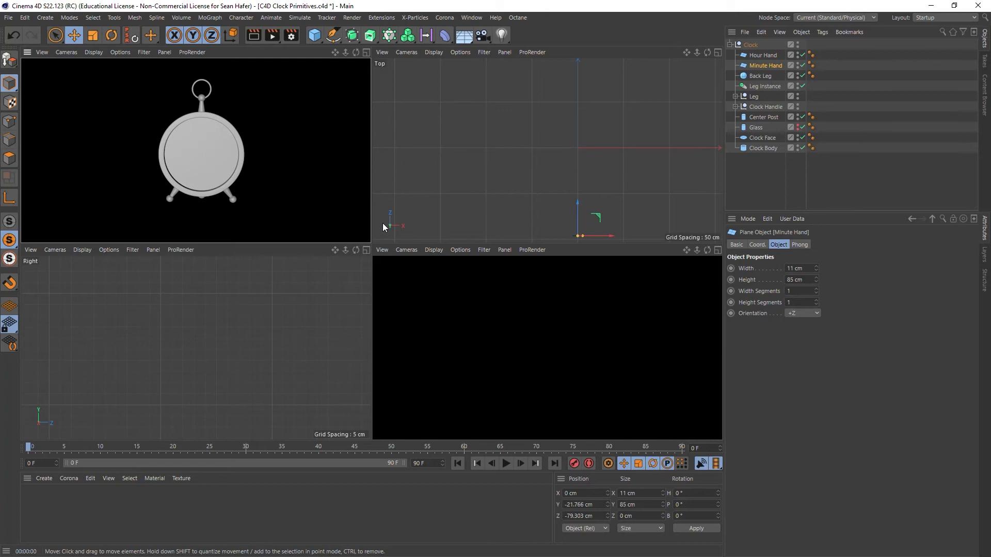
- Examine the Minute Hand up close in the Perspective and Front views, with viewport solo turned off and back on
left_click_drag(335, 53, 196, 150)
right_click_drag(196, 150, 196, 150)
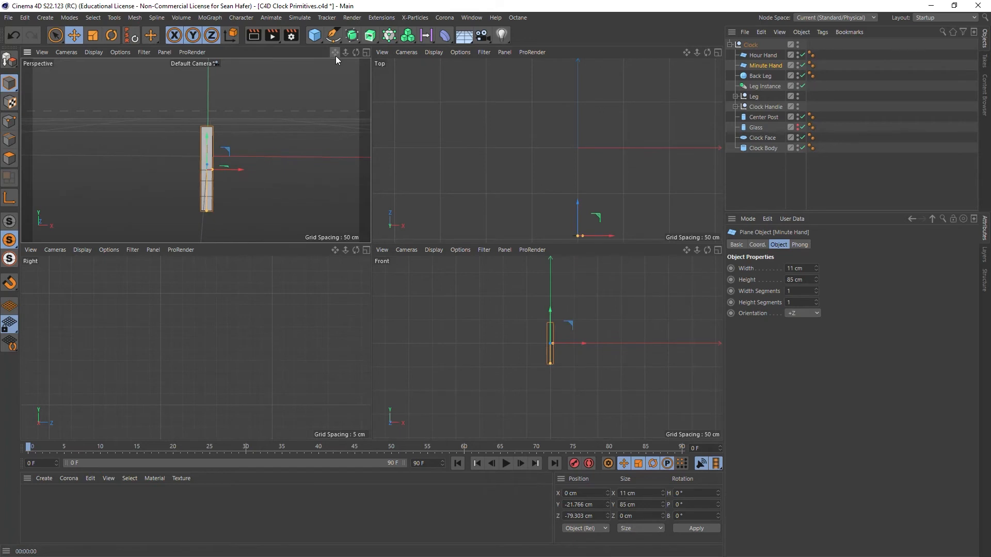
left_click(9, 222)
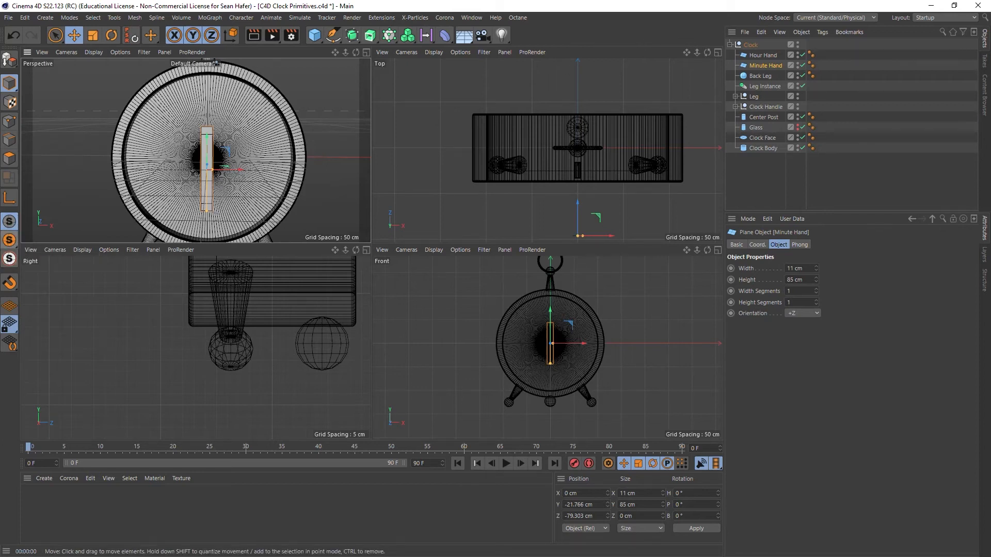
left_click(9, 240)
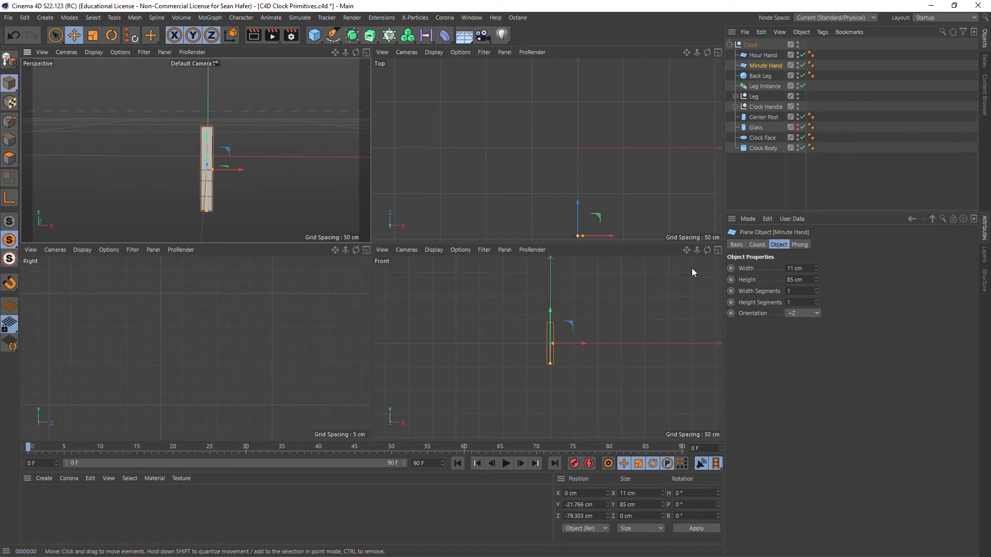
scroll(547, 348, "up", 5)
scroll(547, 348, "down", 5)
scroll(547, 348, "up", 4)
scroll(547, 348, "up", 2)
scroll(549, 343, "down", 3)
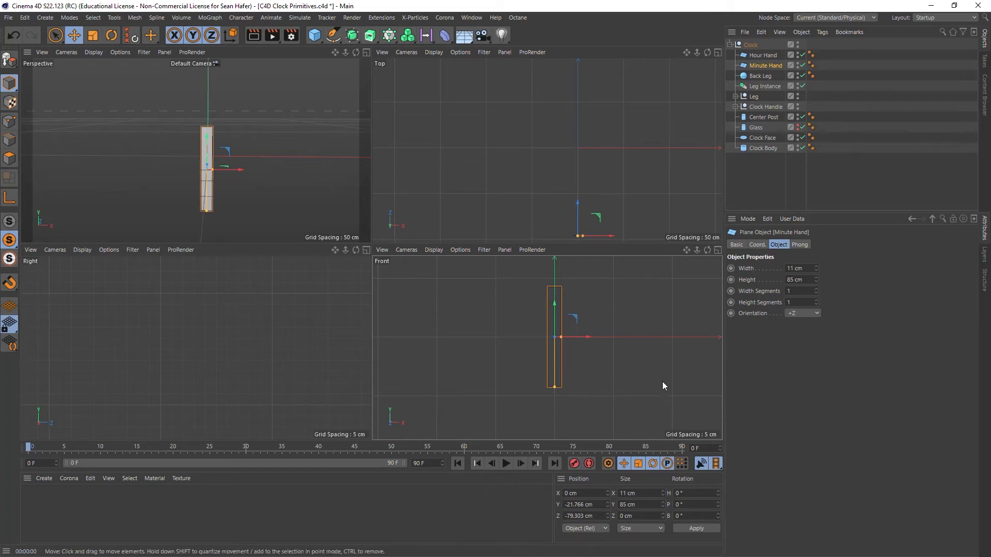
- Switch the position coordinates to World and compare them for the Clock null and the Minute Hand
left_click(749, 46)
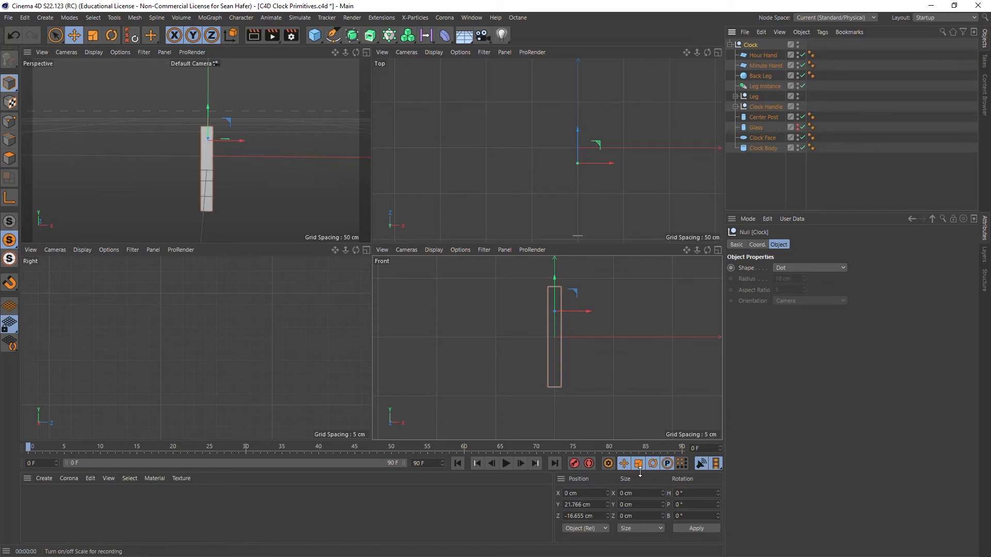
left_click(763, 67)
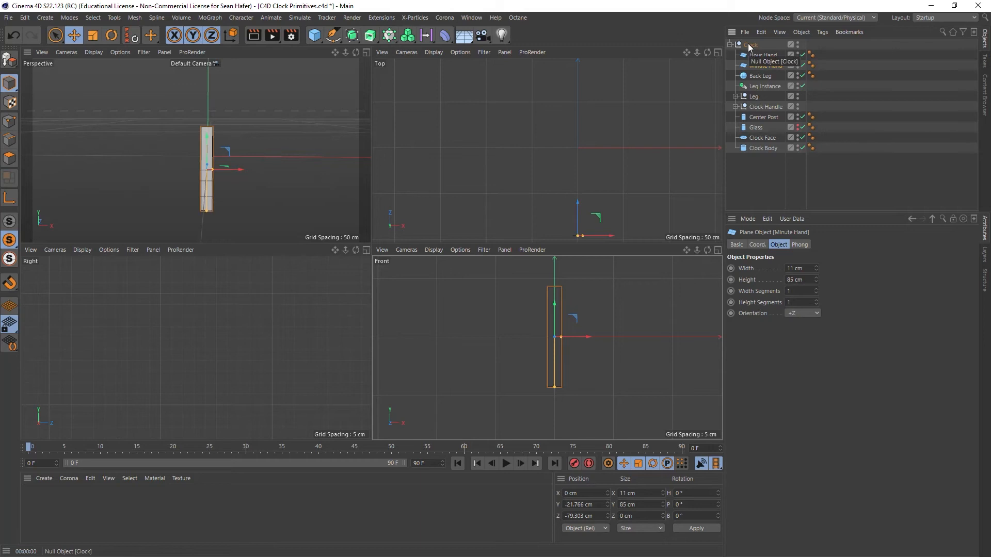
left_click(596, 530)
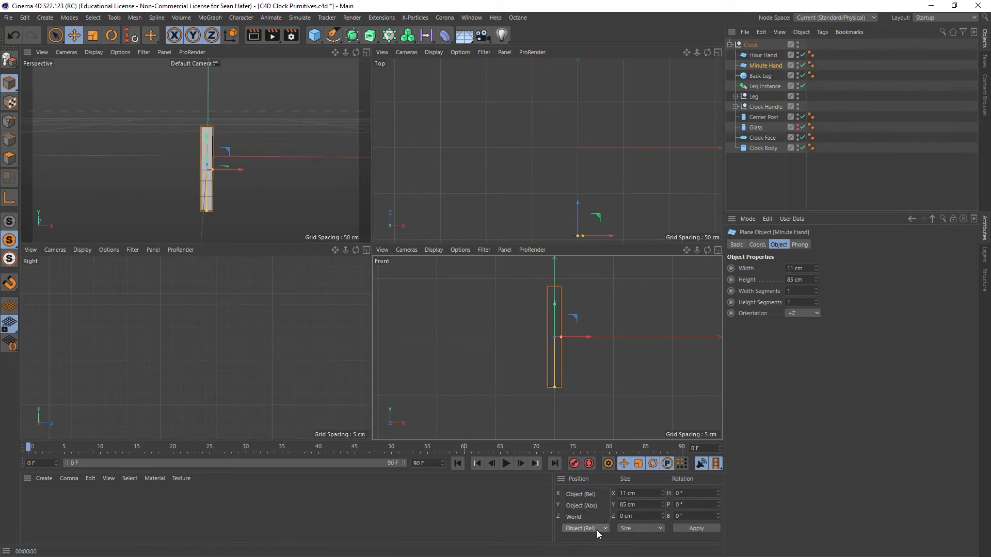
left_click(580, 523)
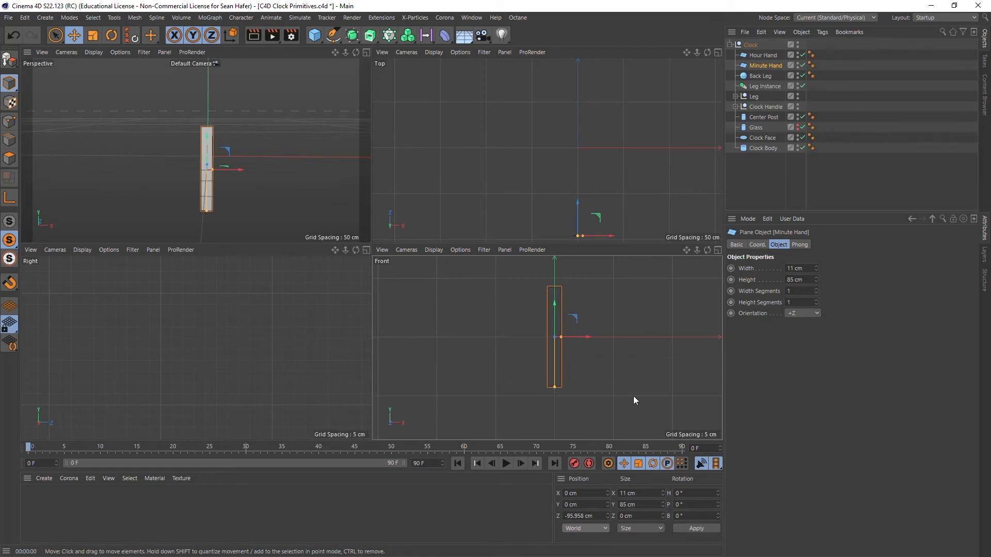
left_click(751, 45)
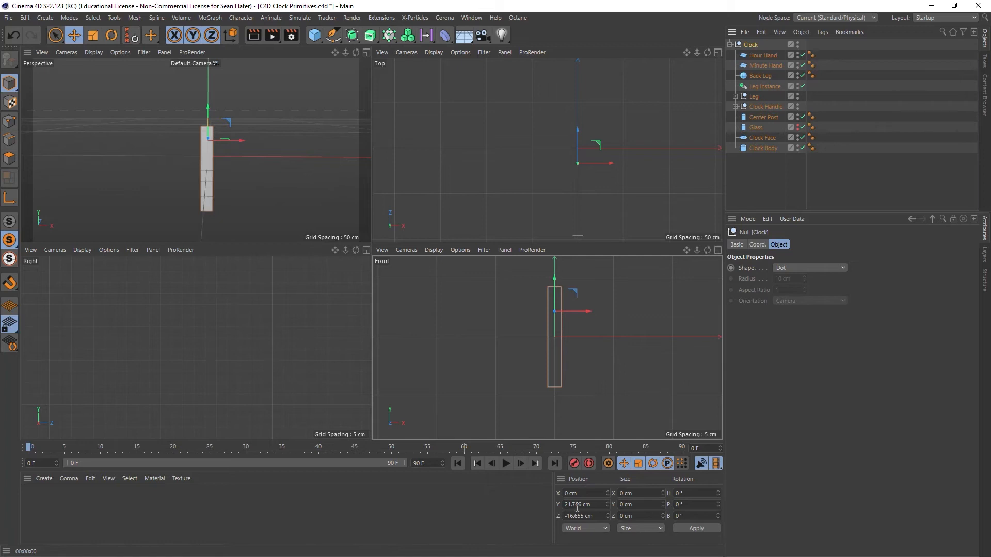
left_click(762, 66)
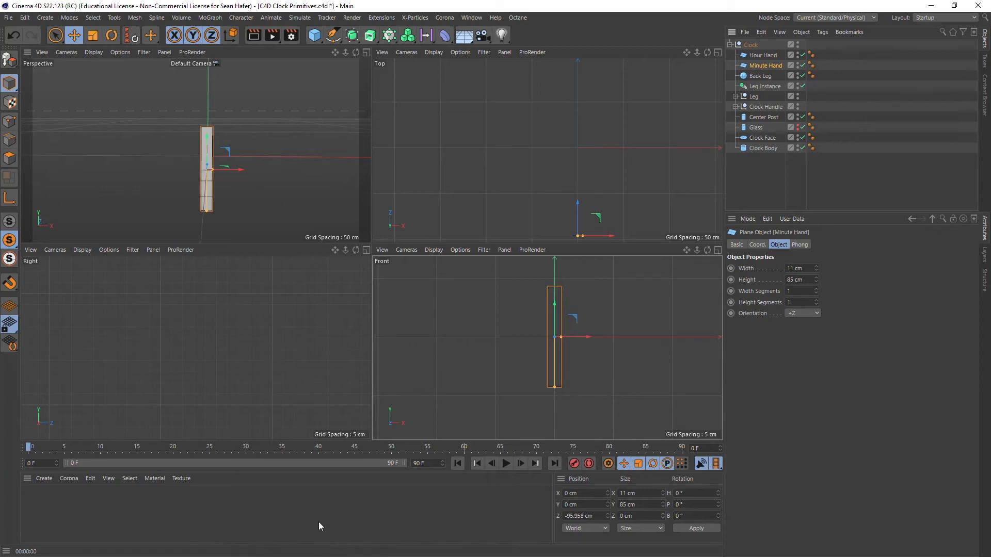
- Create a new material and name it Minute Hand
double_click(68, 510)
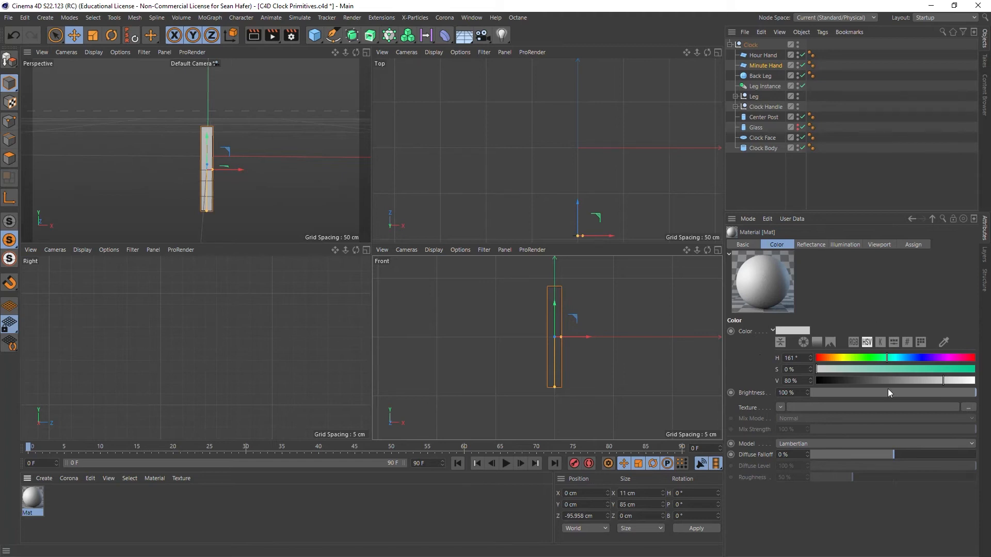
double_click(30, 502)
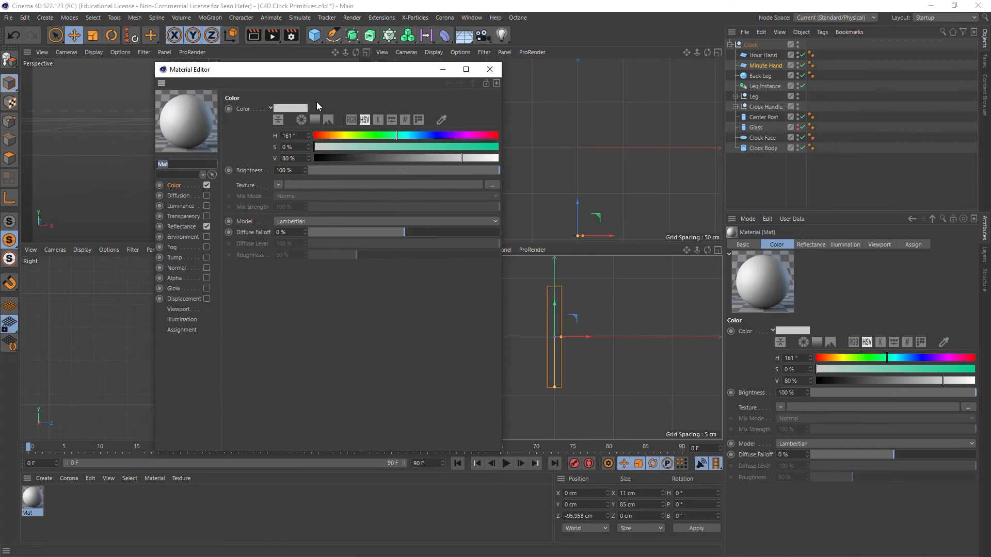
left_click_drag(323, 73, 546, 85)
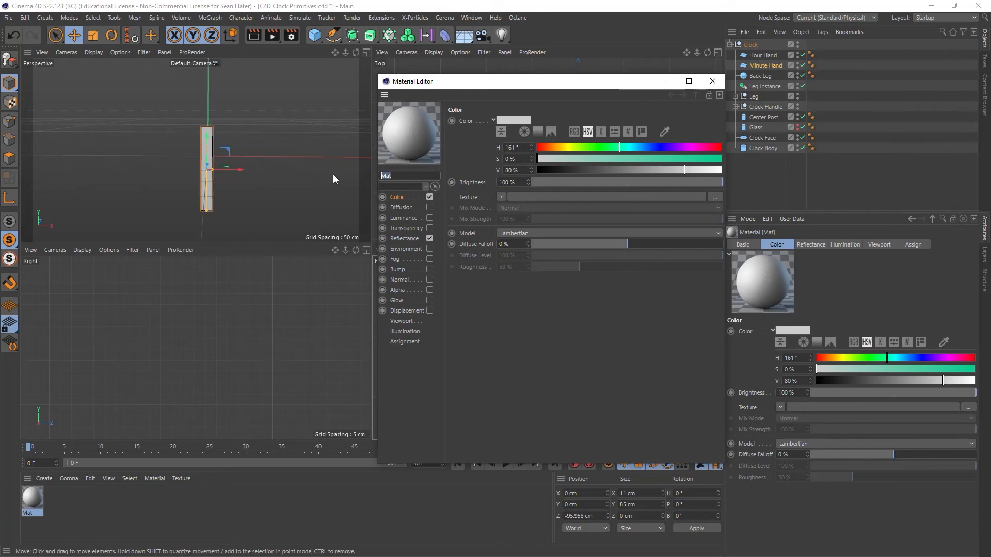
type("Minute Hand")
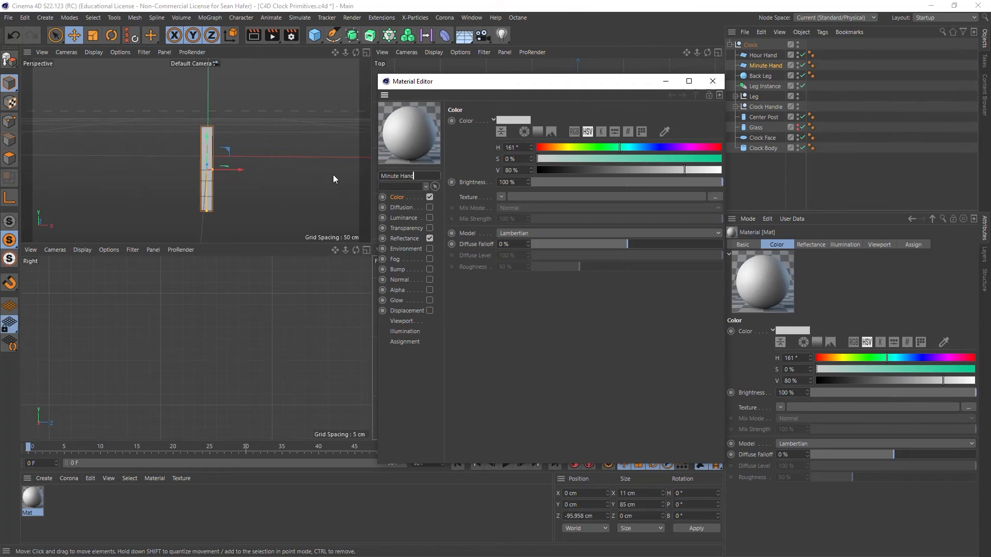
key("Return")
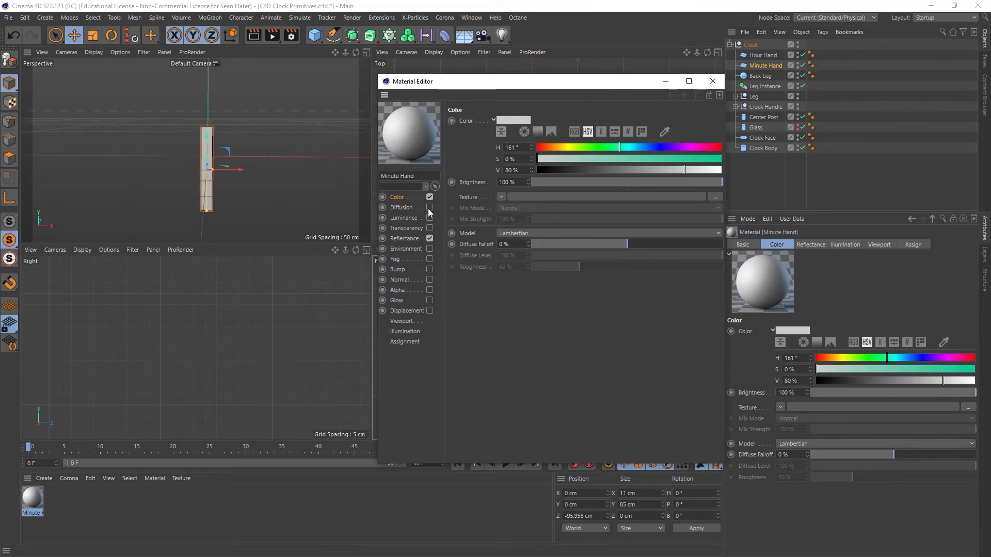
- Disable the Minute Hand material's reflectance and set its colour to H 234°, S 57%, V 59%
left_click(407, 239)
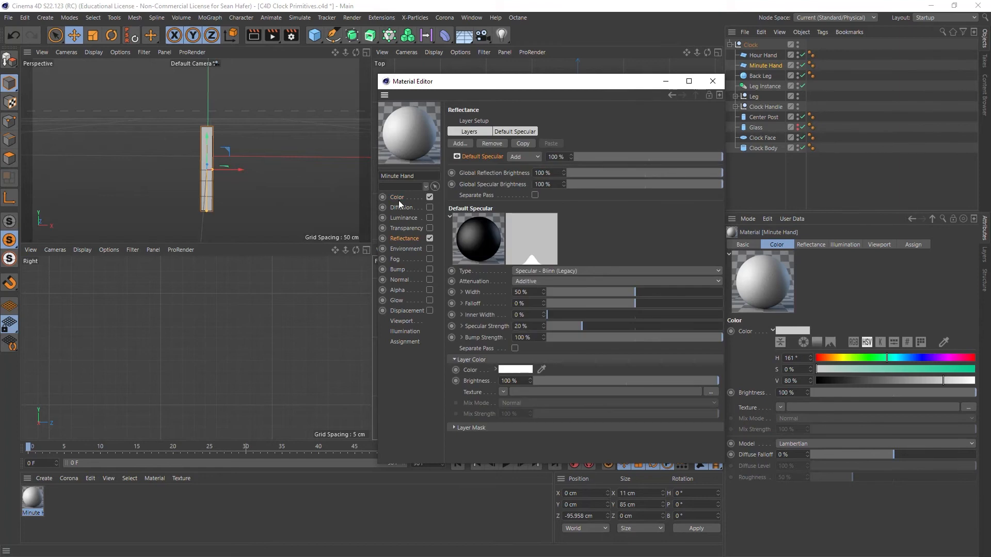
left_click(398, 198)
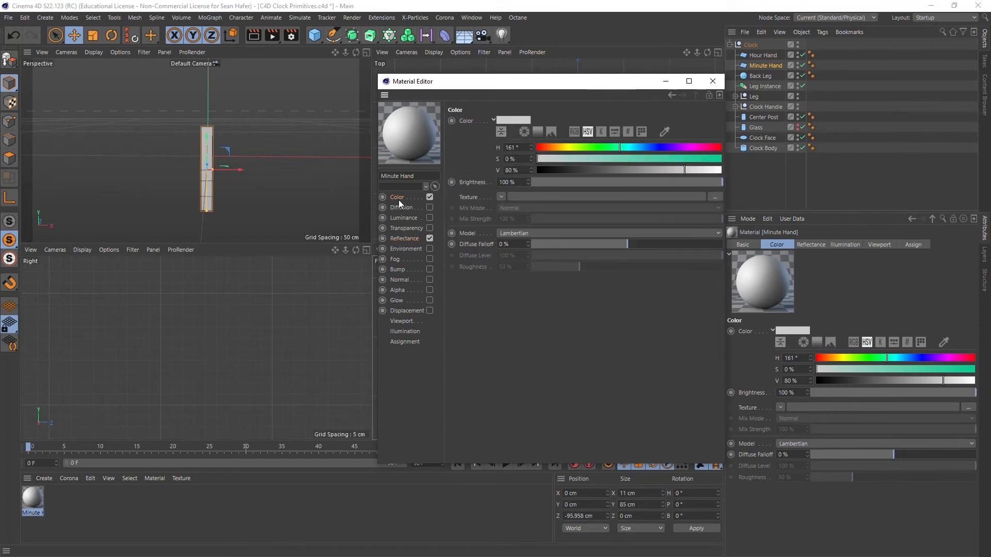
left_click(430, 239)
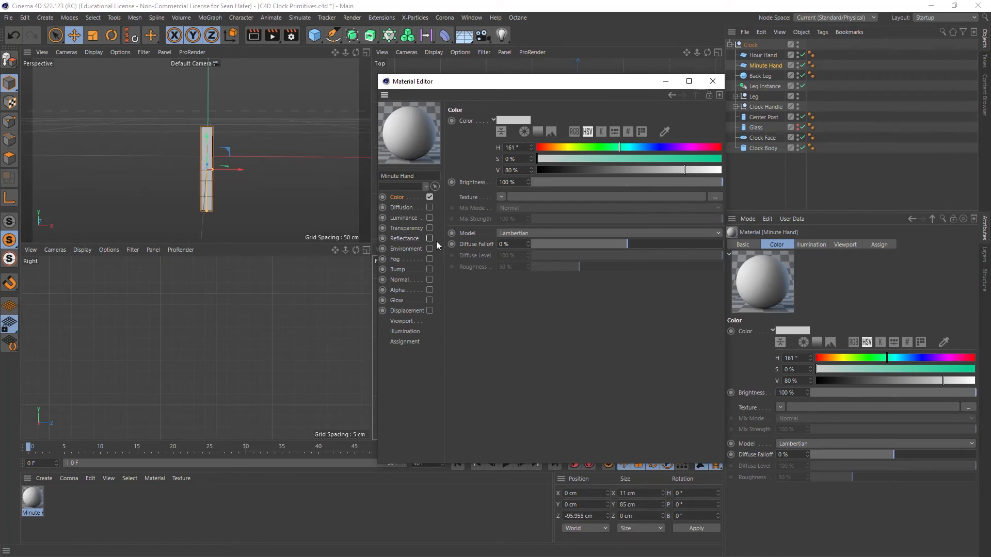
left_click(656, 148)
left_click(642, 158)
left_click(645, 170)
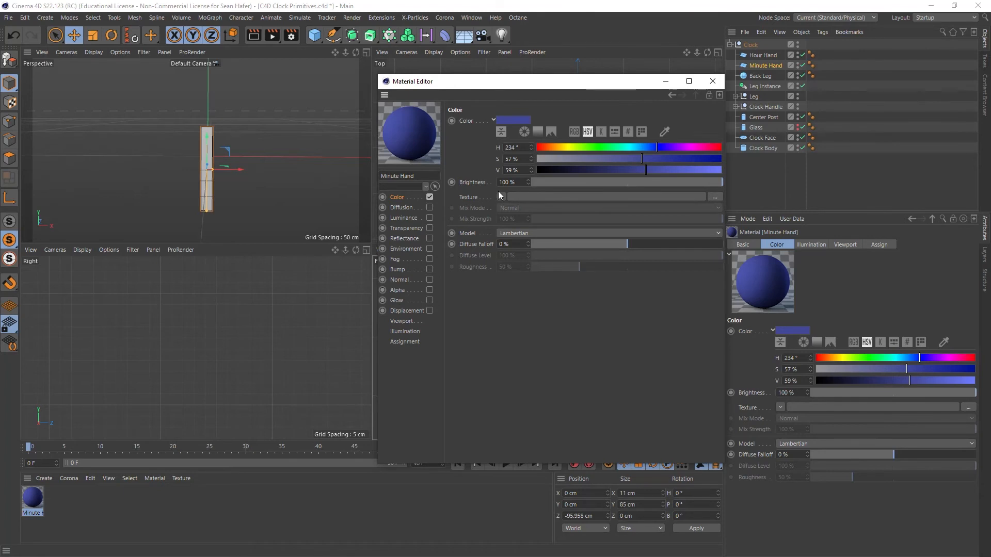
- Load MinuteHand from the Clock Bits folder as the material's colour texture, creating a copy at the project location
left_click(714, 197)
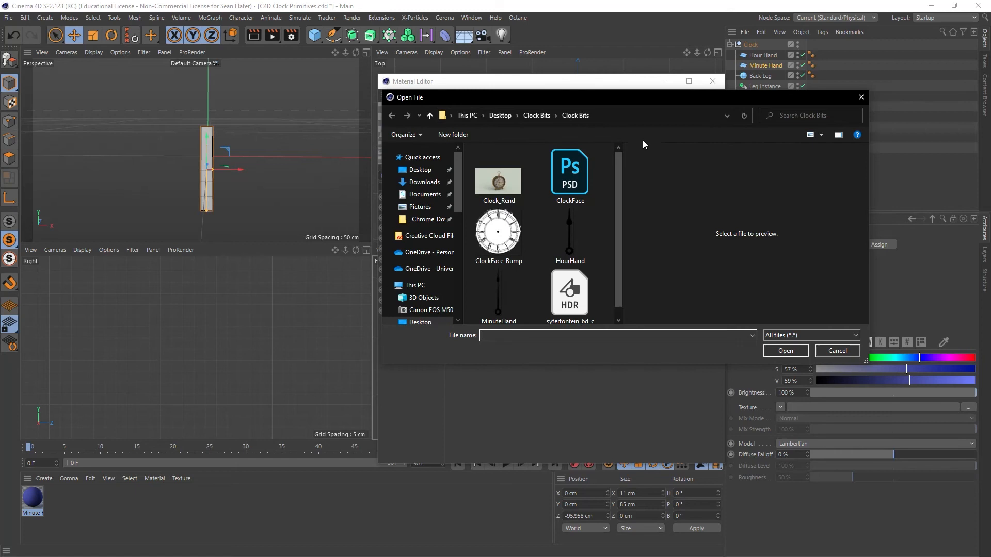
left_click(496, 120)
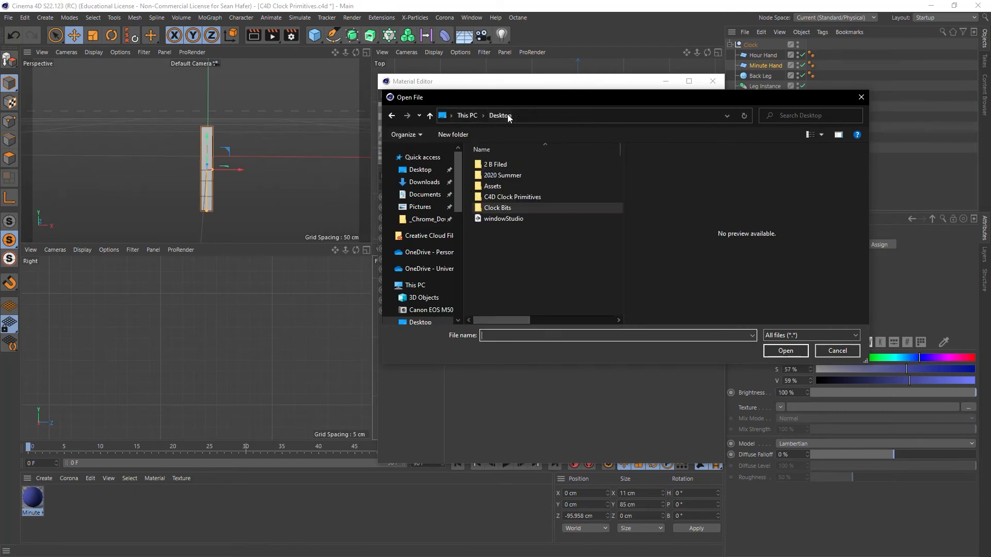
double_click(545, 209)
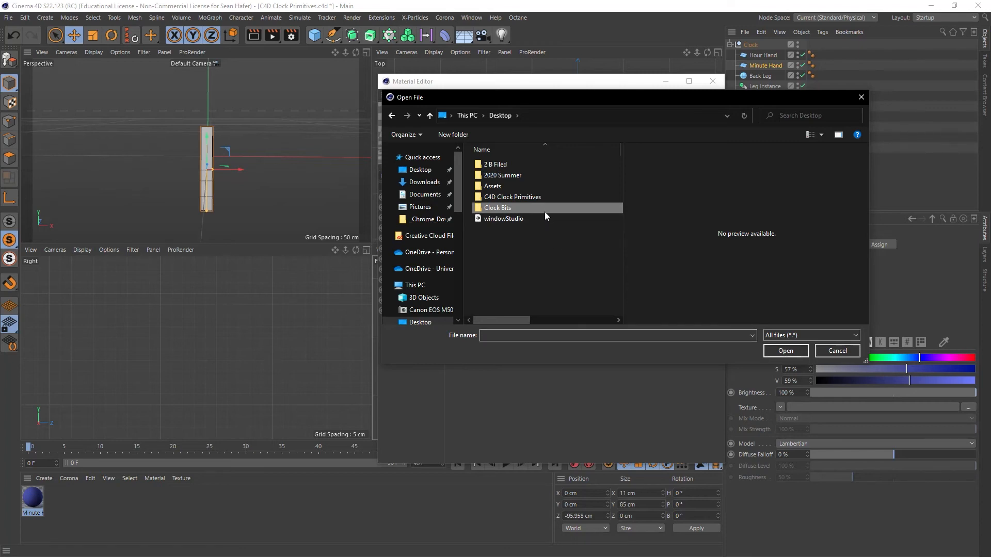
double_click(509, 165)
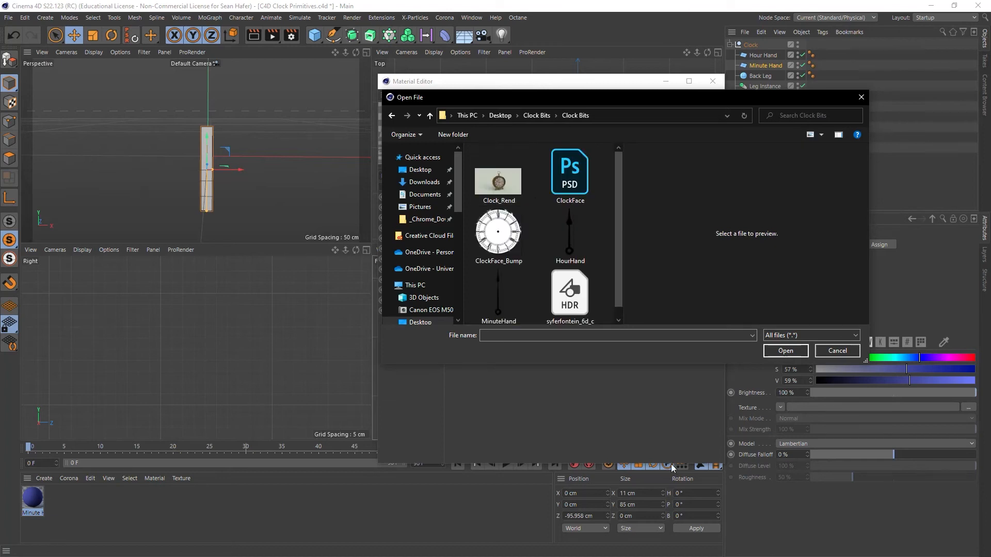
scroll(594, 269, "down", 1)
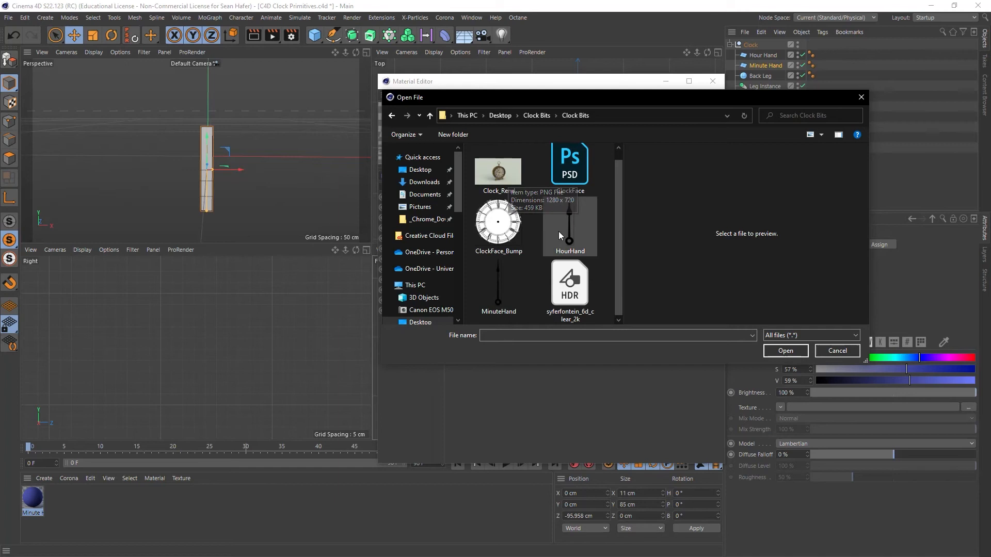
left_click(493, 292)
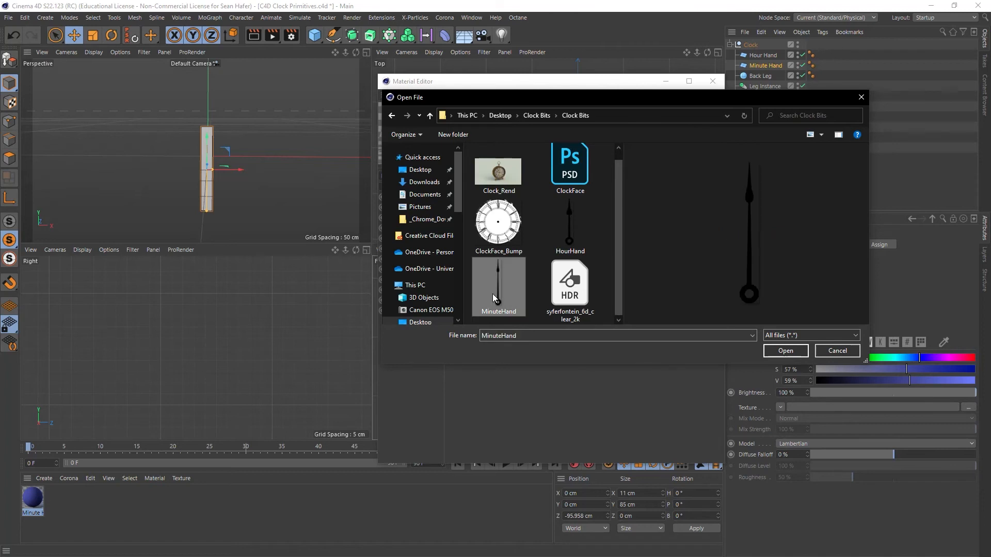
left_click(790, 350)
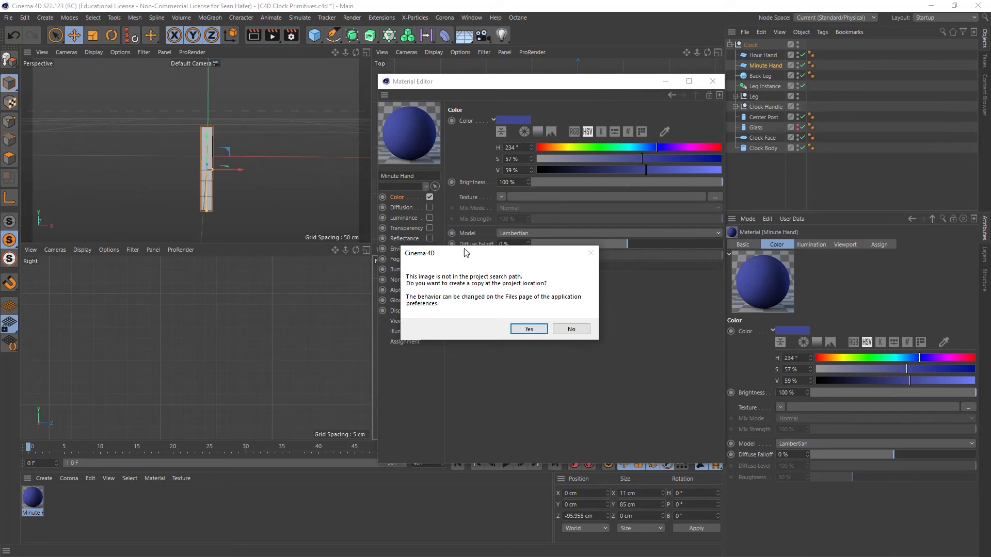
left_click(528, 330)
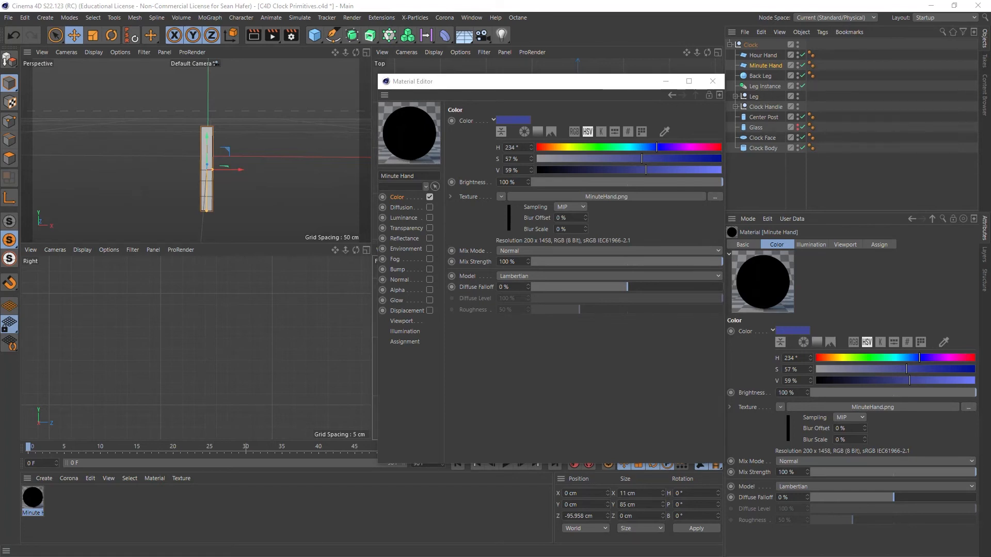
- Switch to File Explorer and inspect the tex folder inside the Desktop's C4D Clock Primitives project folder, then return to the Desktop
key("super+e")
left_click_drag(559, 87, 484, 92)
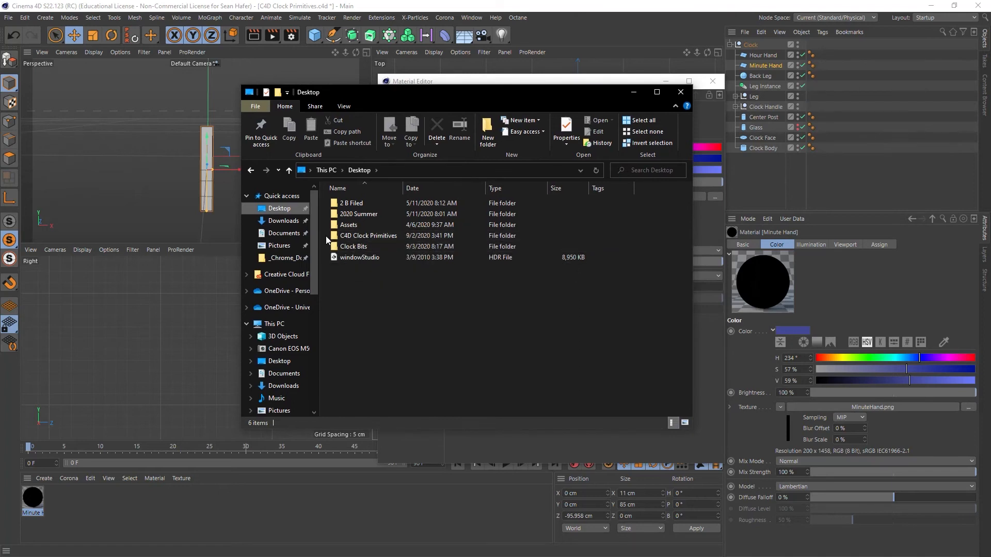
double_click(385, 234)
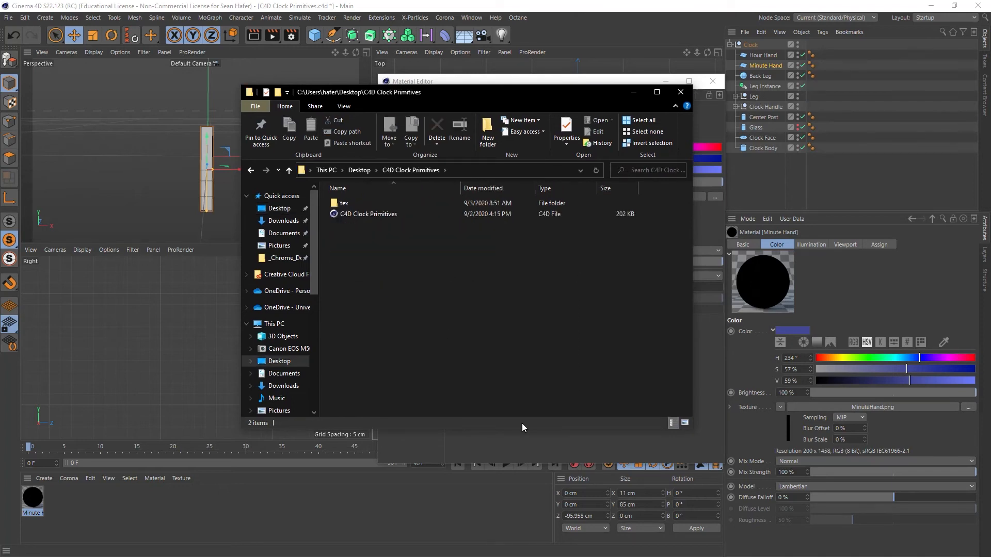
double_click(344, 203)
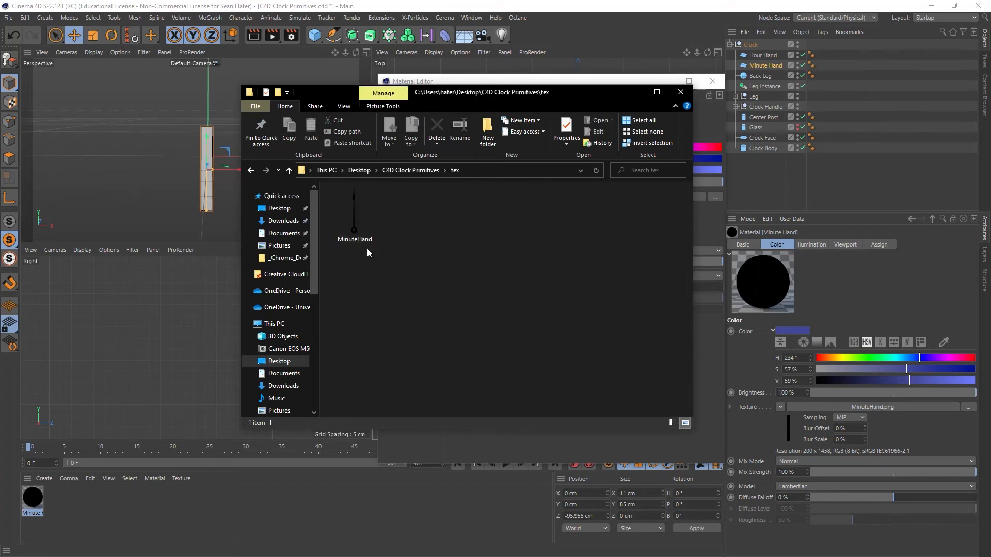
left_click(278, 210)
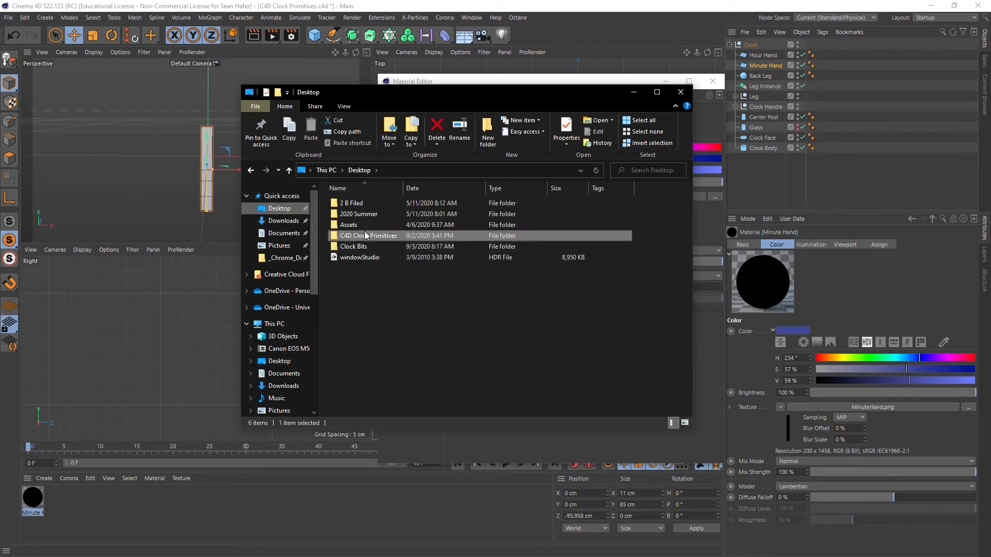
- Inspect the image files inside the Desktop's nested Clock Bits folder and close File Explorer
double_click(354, 245)
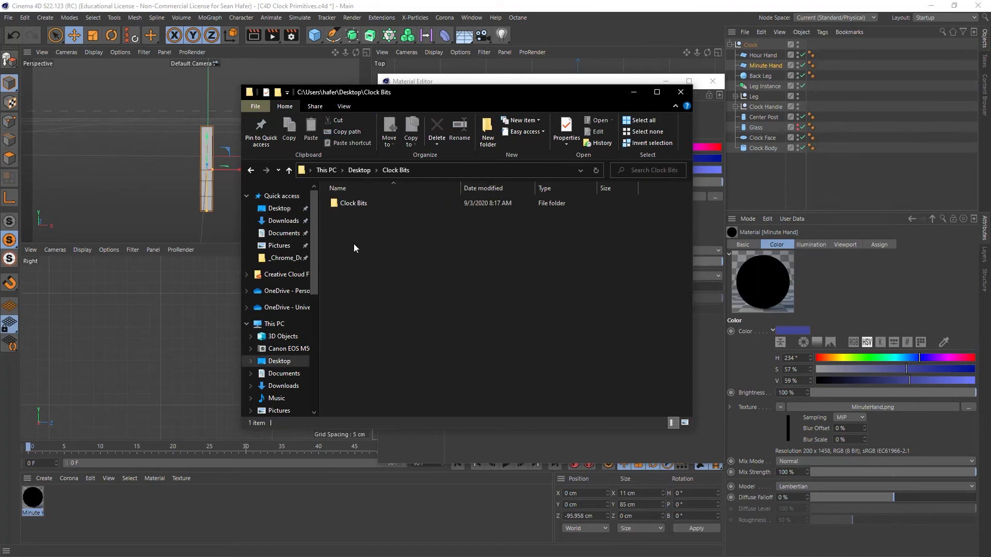
double_click(353, 204)
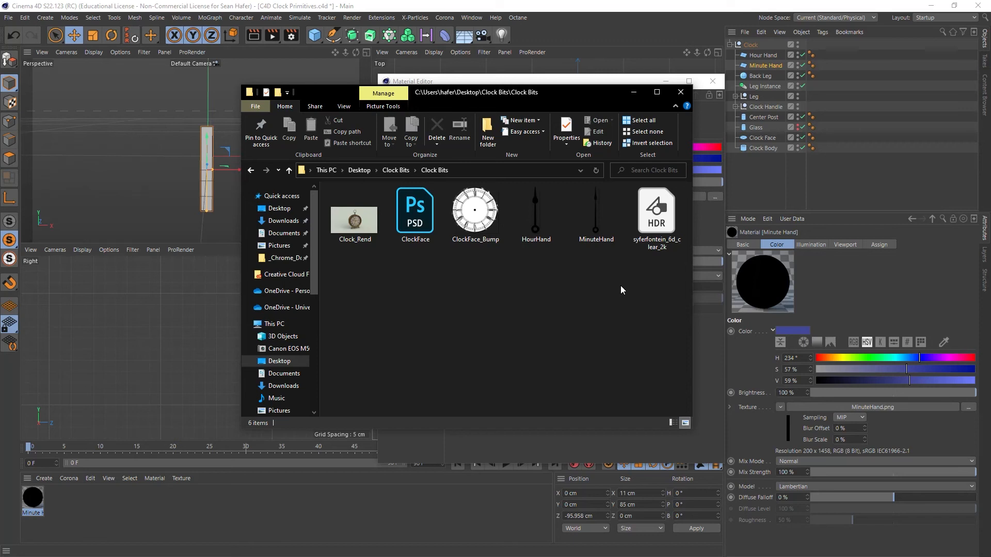
left_click_drag(572, 96, 652, 134)
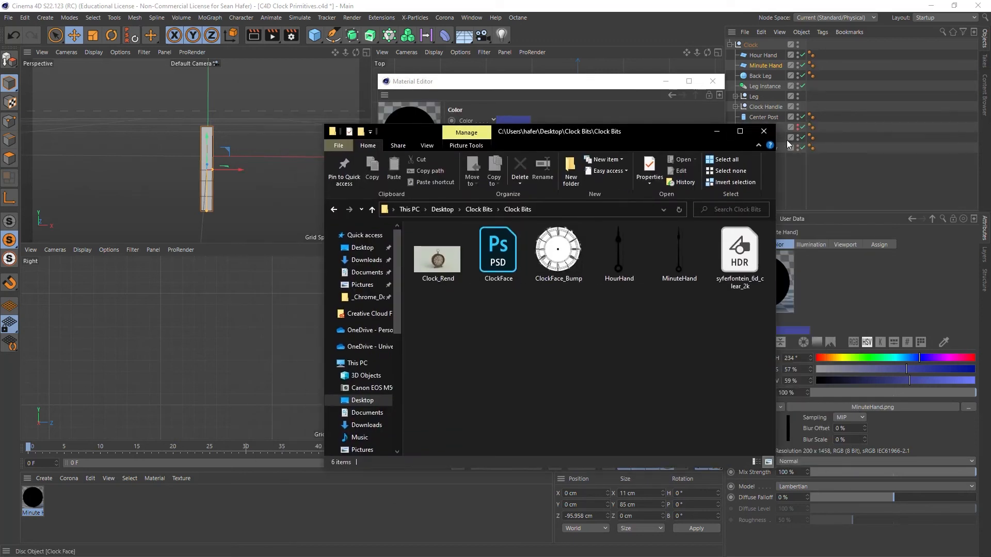
left_click(762, 130)
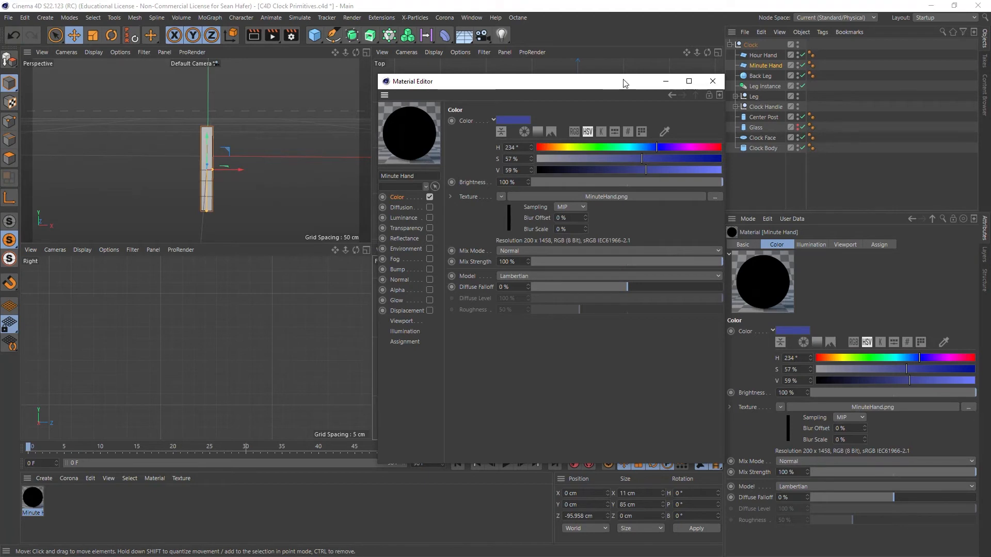
- Enable the Minute Hand material's alpha channel with the already loaded MinuteHand.png bitmap as its texture, and close the Material Editor
left_click_drag(623, 82, 613, 88)
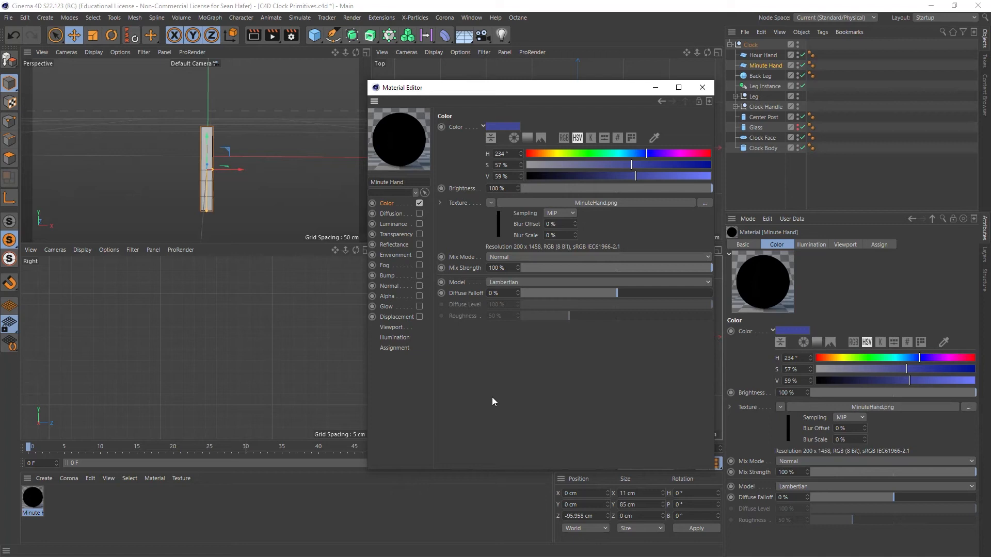
left_click(397, 297)
left_click(419, 296)
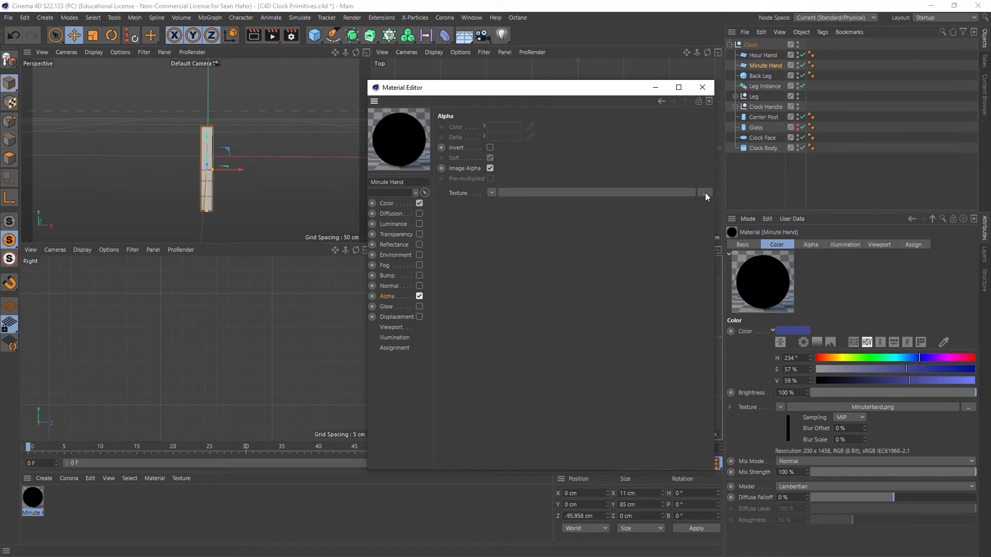
left_click(492, 193)
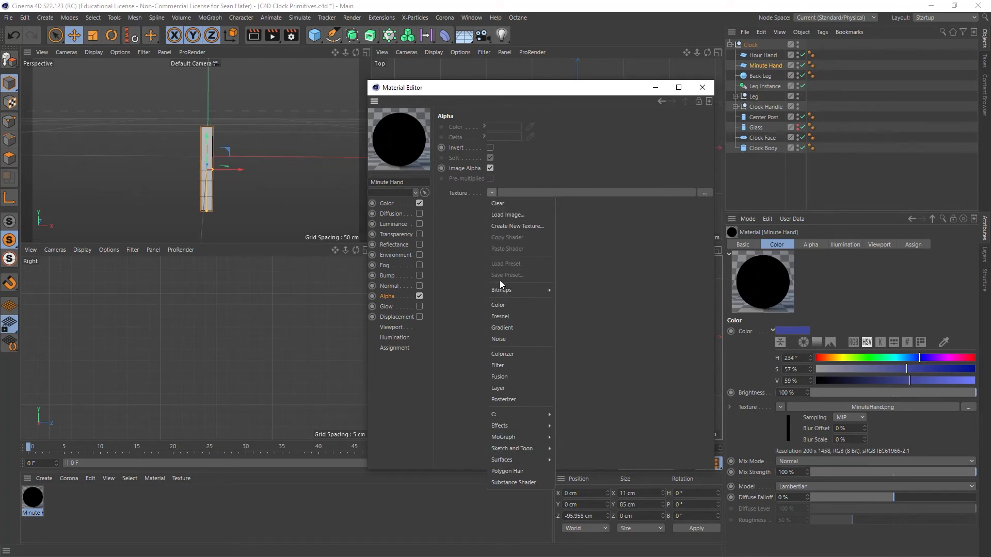
mouse_move(501, 290)
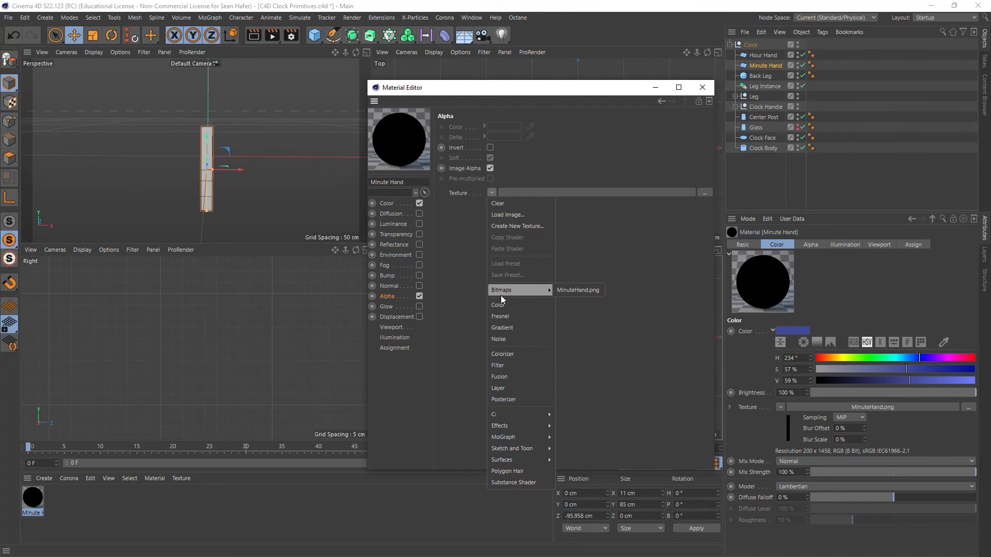
left_click(583, 292)
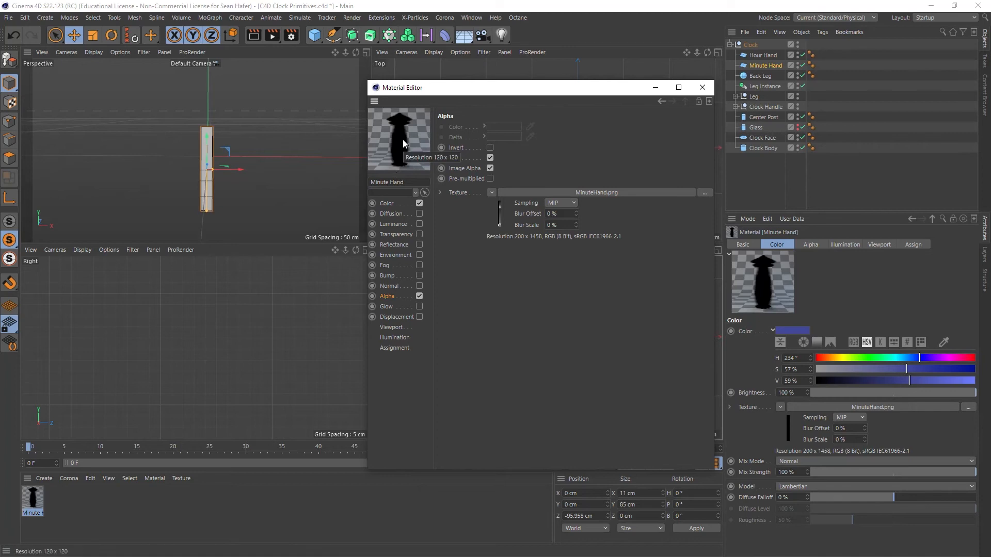
left_click(711, 87)
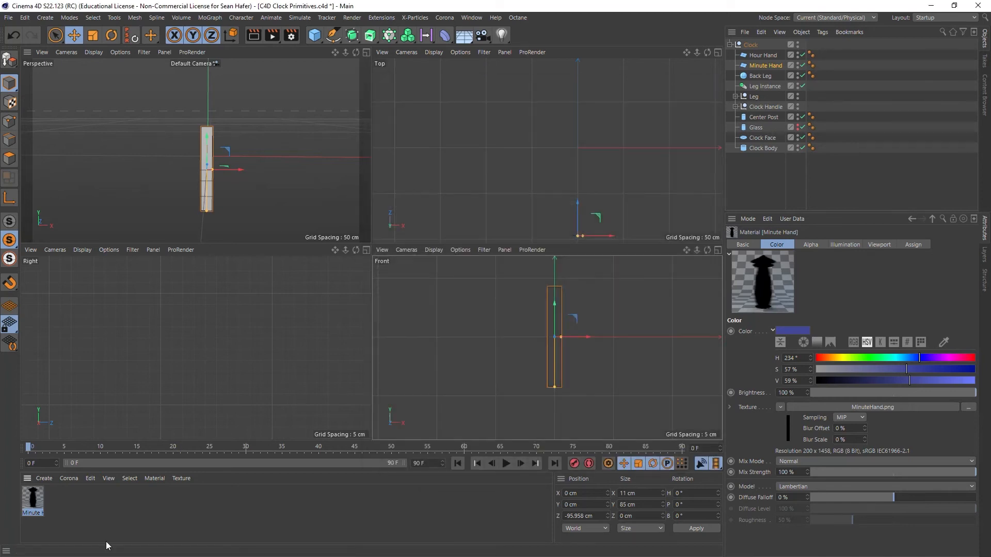
- Apply the Minute Hand material to the minute hand plane and render the perspective view
left_click_drag(36, 507, 208, 147)
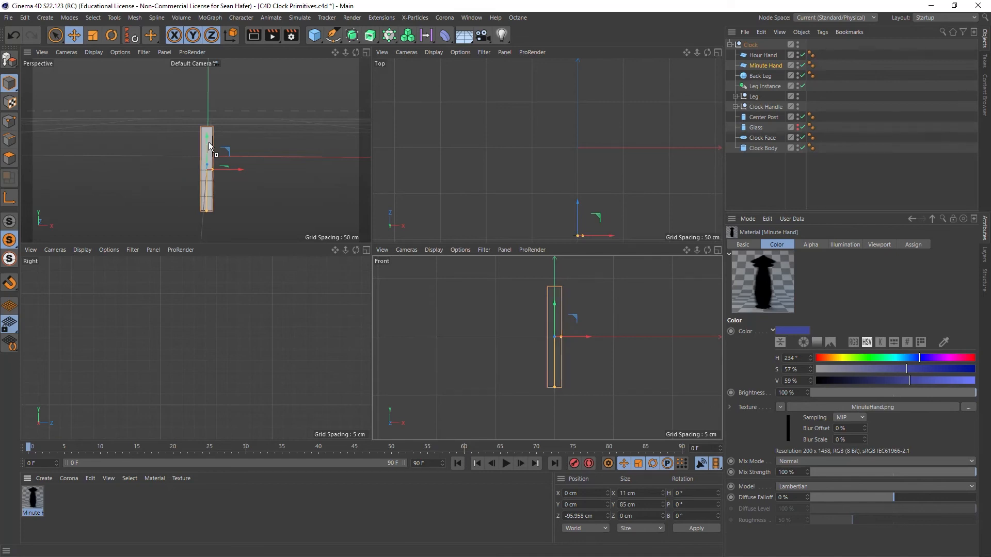
left_click_drag(209, 143, 209, 142)
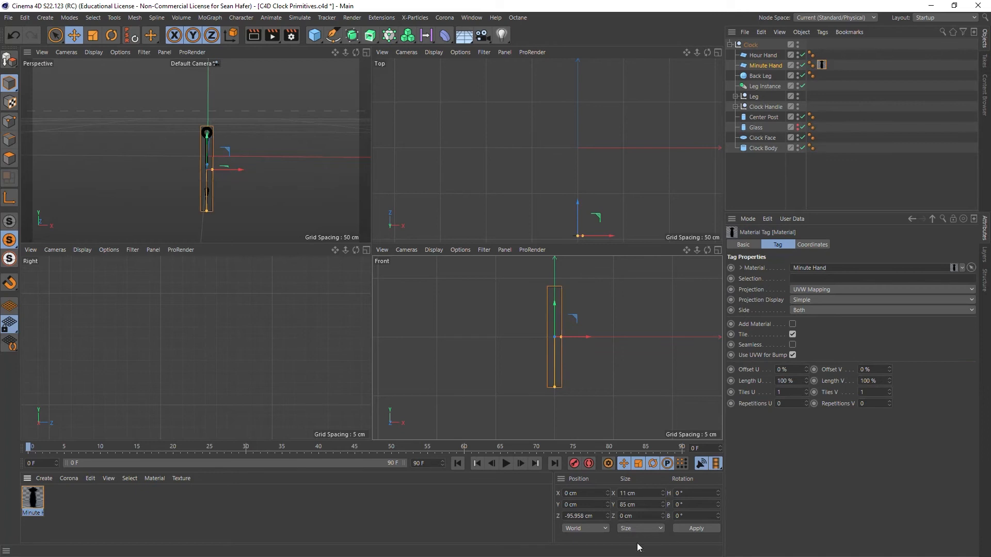
scroll(202, 204, "up", 3)
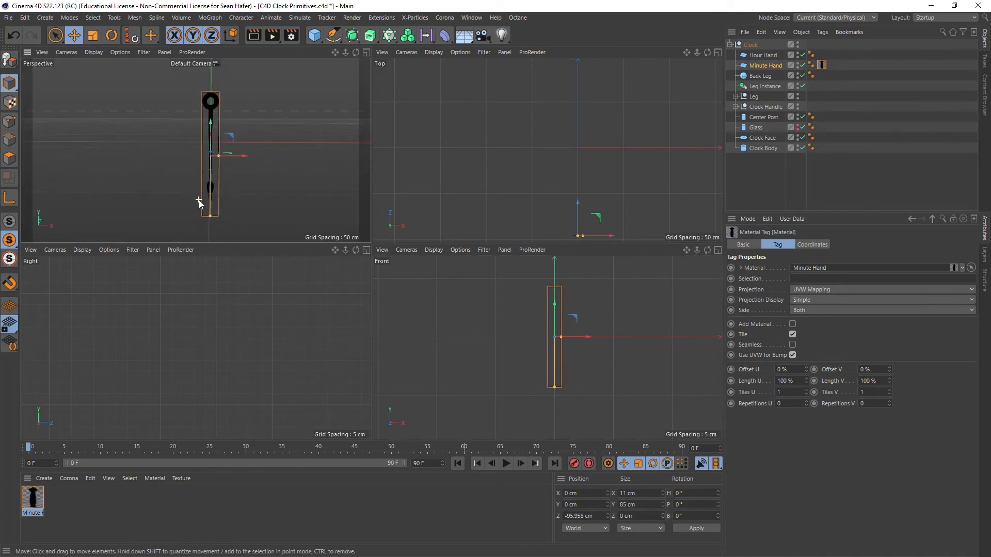
left_click(253, 35)
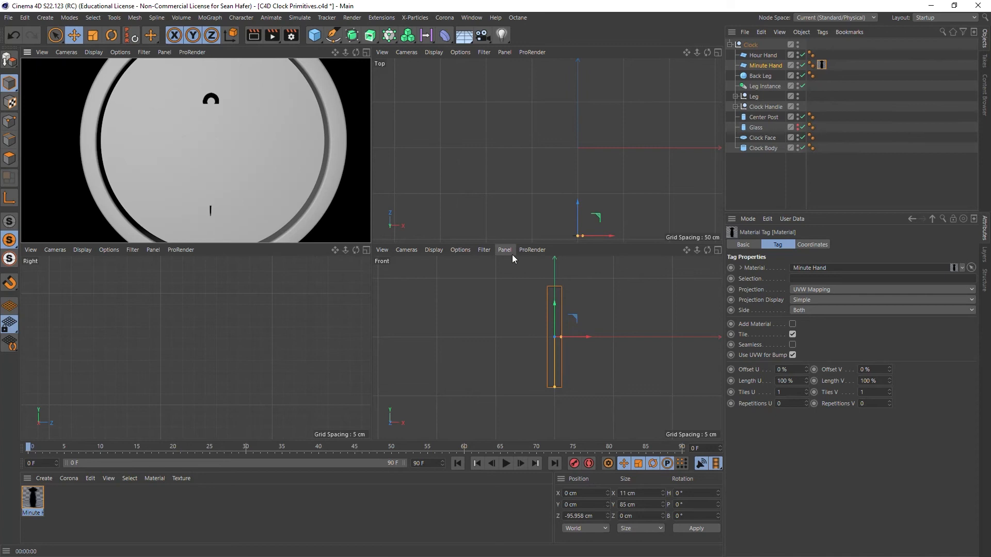
- Move the Minute Hand plane out in front of the clock face to about Z -107.2 cm and render the perspective view again
left_click(756, 65)
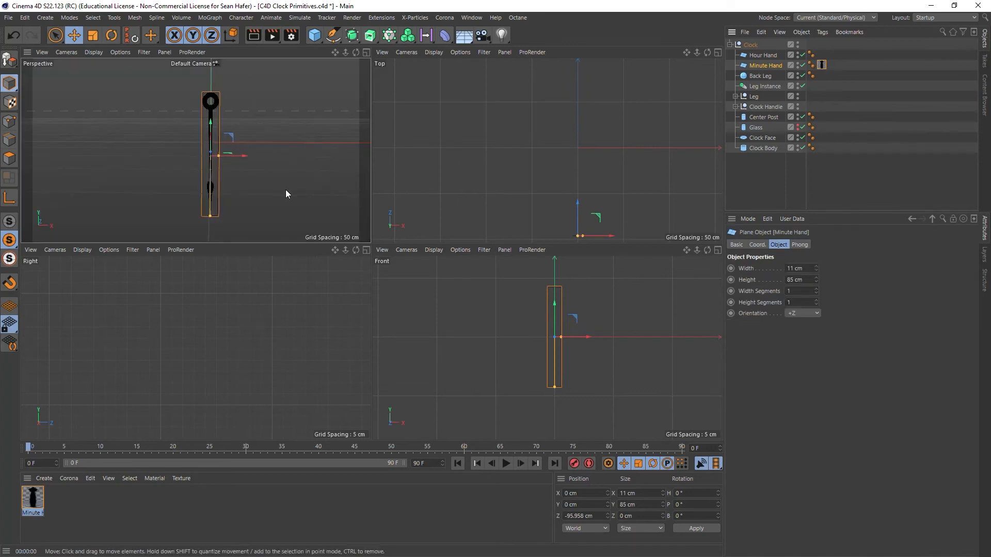
left_click_drag(578, 203, 571, 213)
left_click(253, 36)
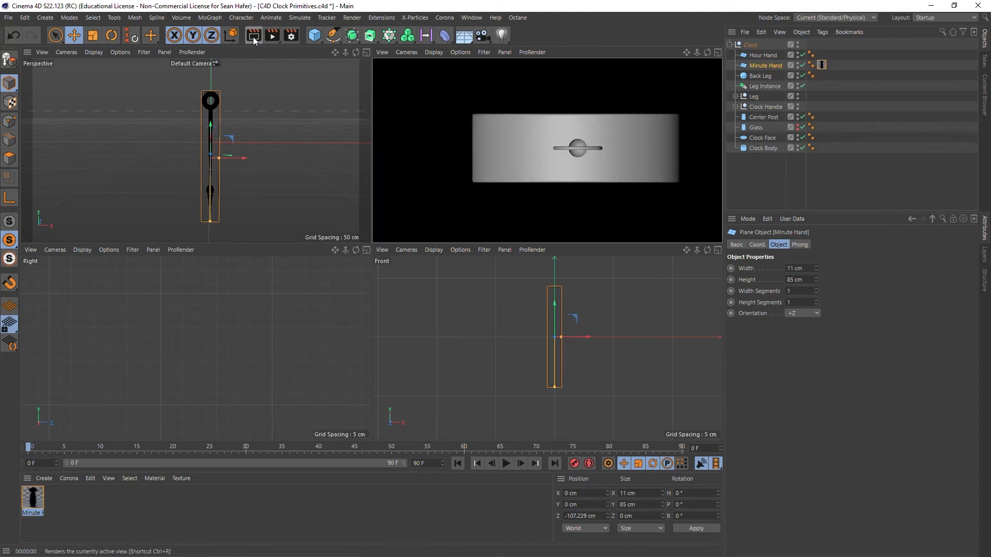
left_click(255, 53)
left_click(254, 36)
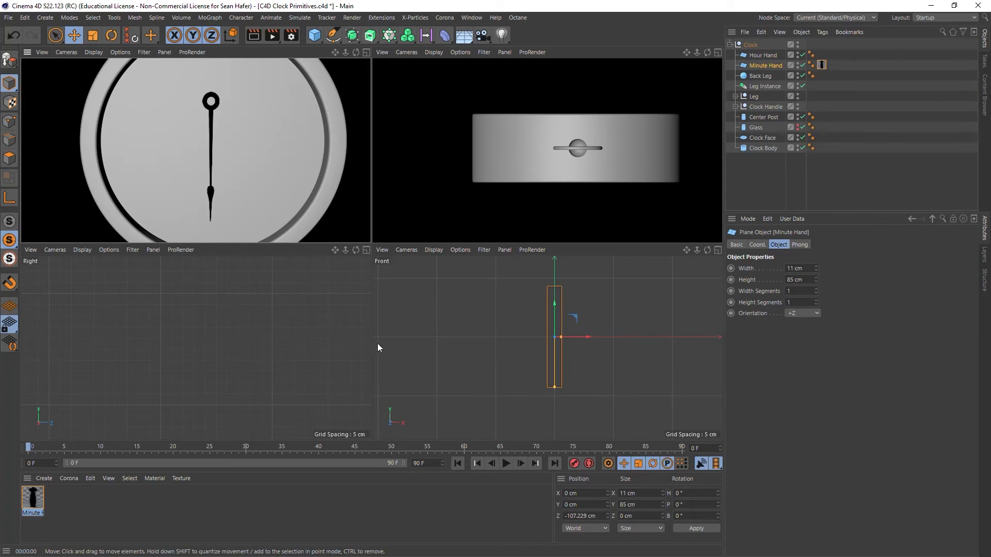
- Turn off viewport solo mode and show the maximized front view in Quick Shading (Lines)
left_click(292, 250)
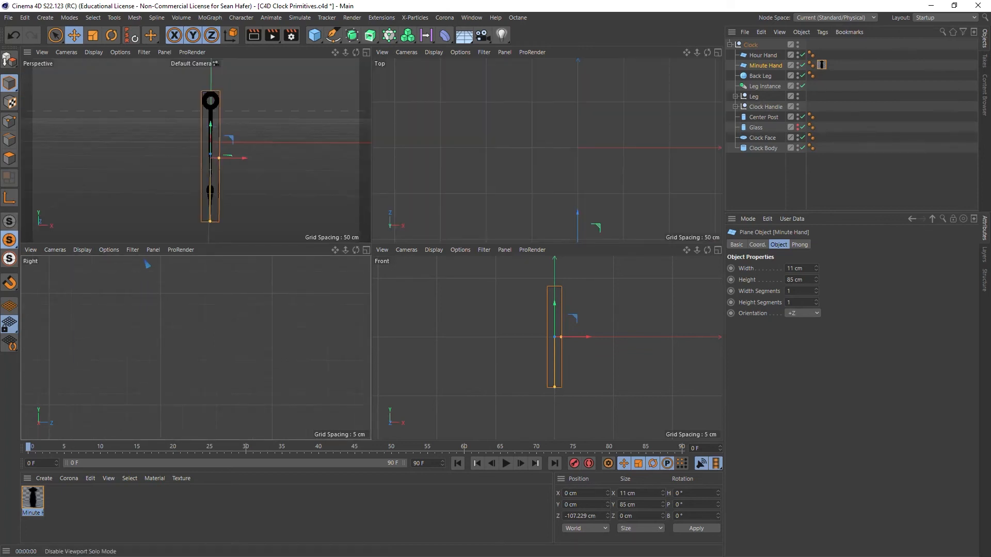
left_click(9, 223)
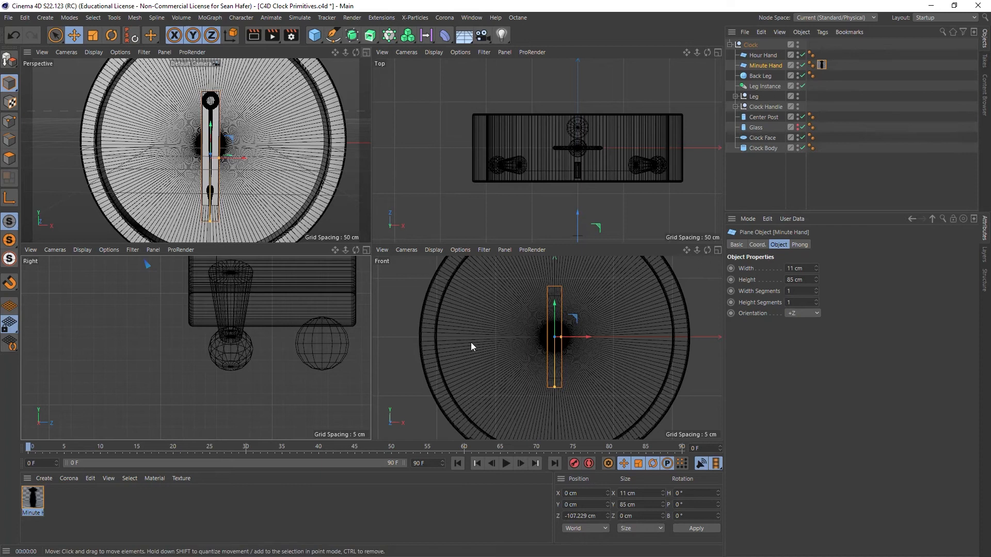
left_click(717, 251)
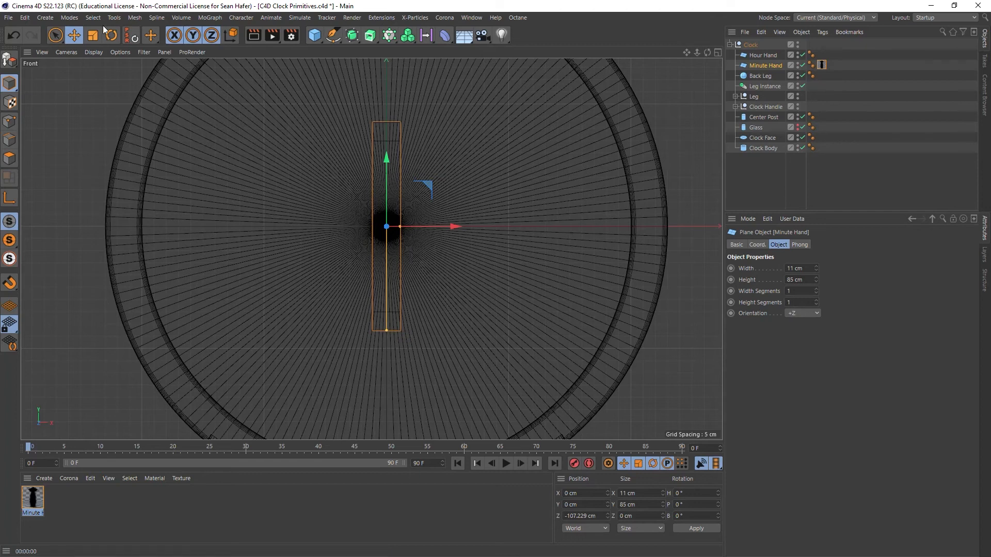
left_click(94, 52)
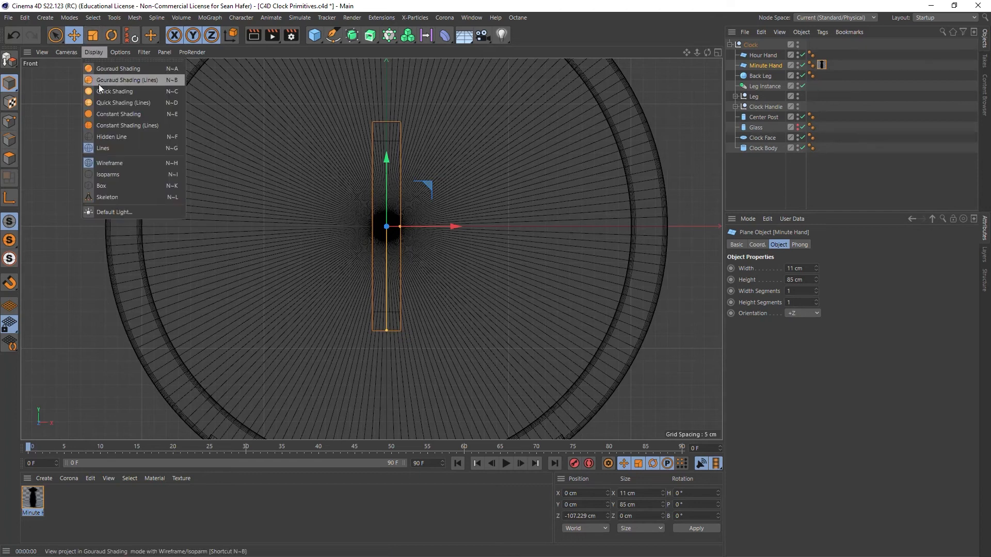
left_click(107, 102)
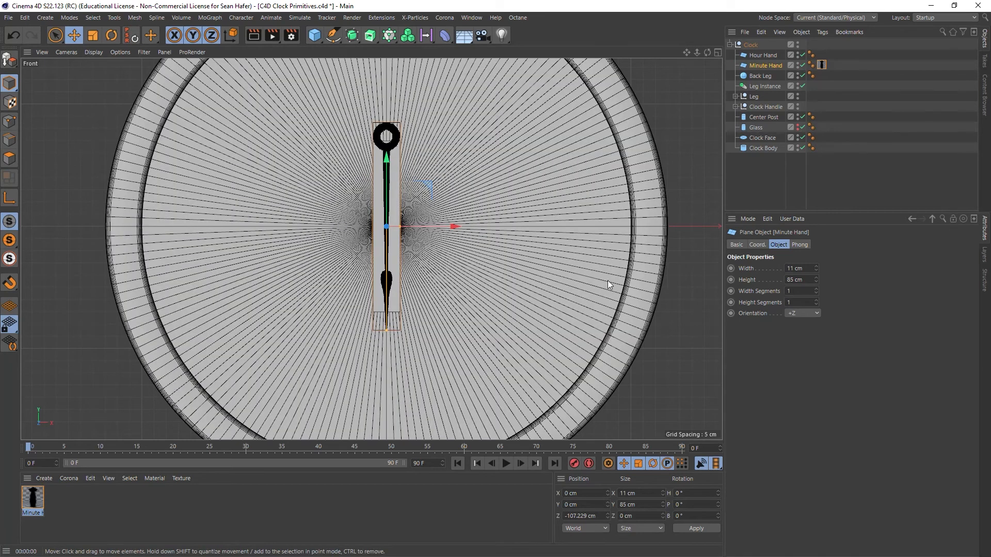
- Enable axis modification, try to move the Minute Hand plane's axis up about 10 cm, and undo the move
scroll(382, 137, "up", 3)
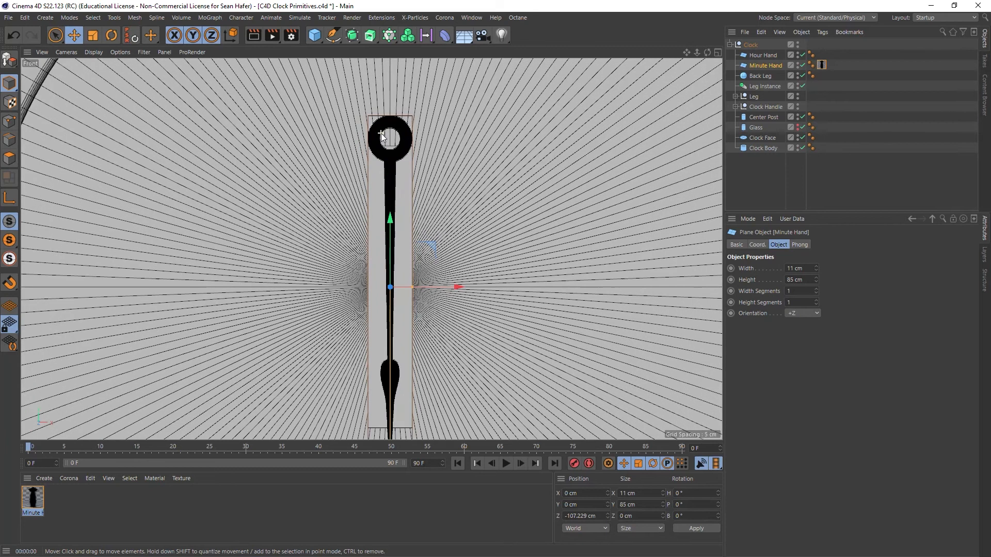
scroll(382, 137, "up", 1)
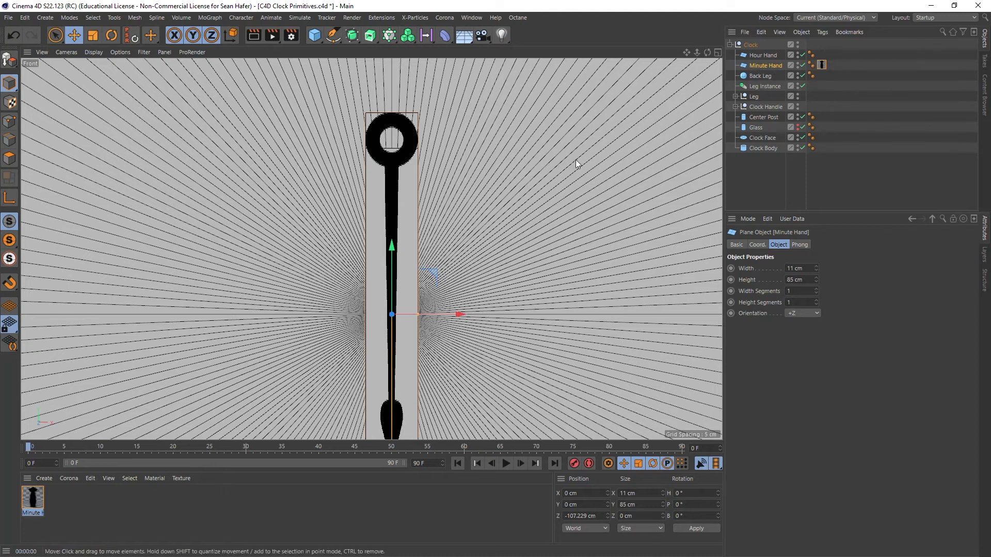
left_click(9, 202)
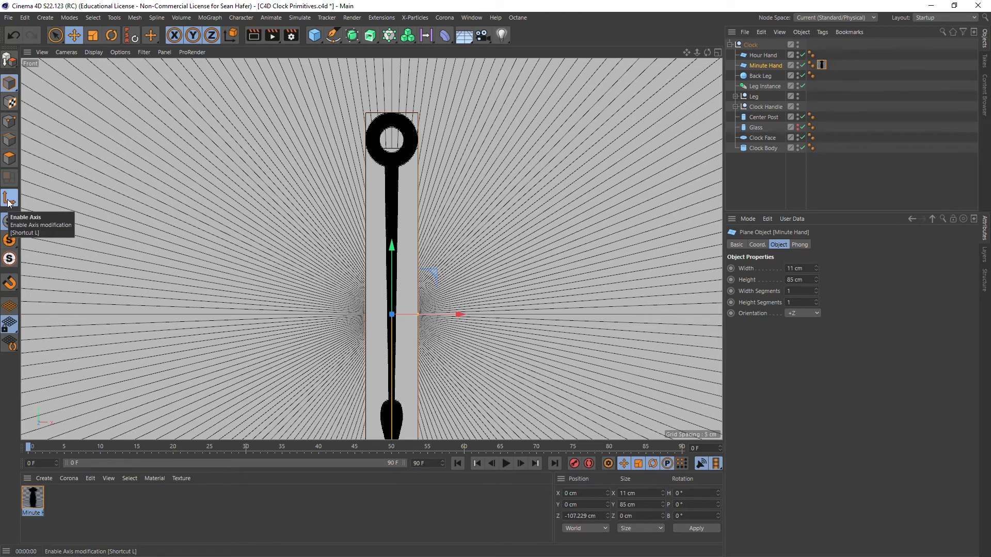
left_click_drag(389, 252, 389, 203)
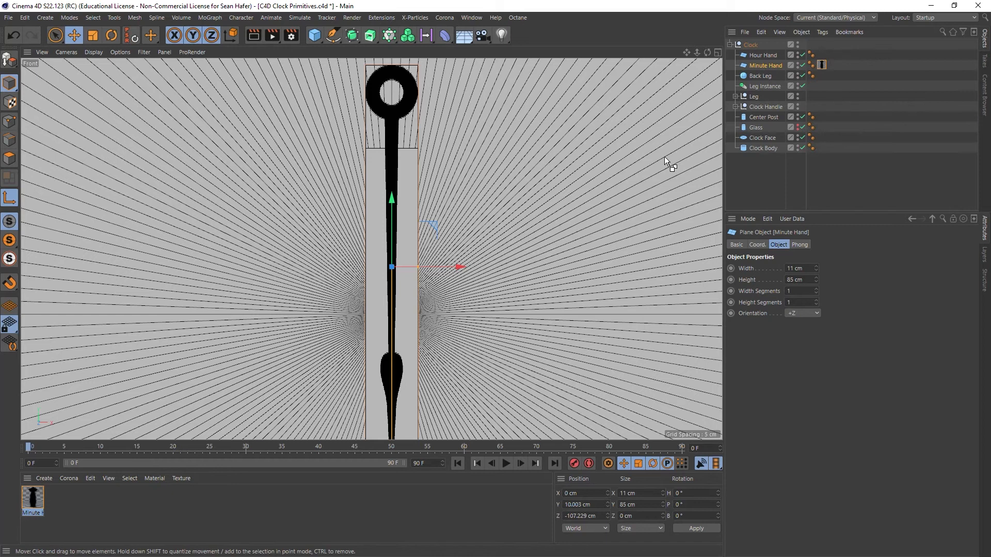
key("ctrl+z")
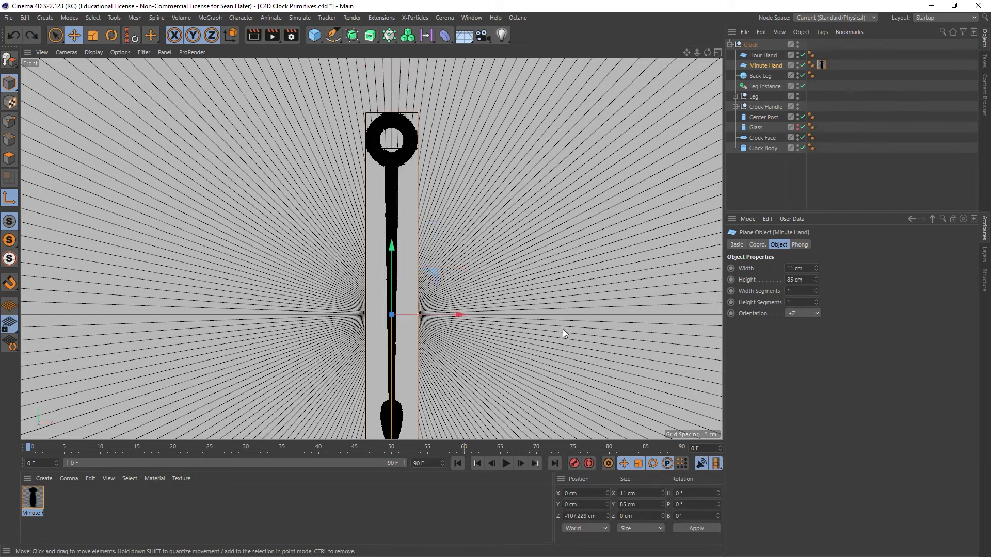
- Make the Minute Hand plane editable and try its axis at the side edge, the upper corner and back at the centre
left_click(757, 65)
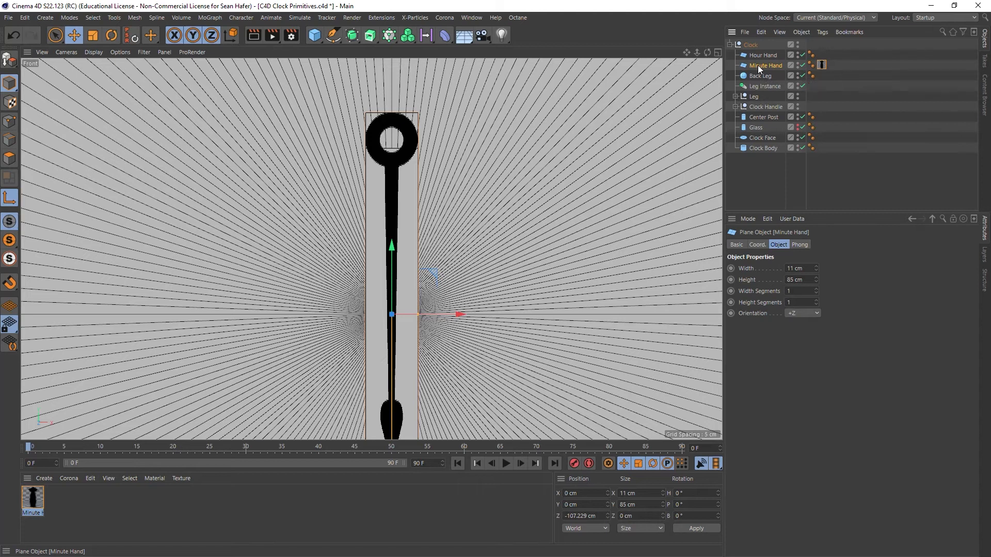
left_click(11, 60)
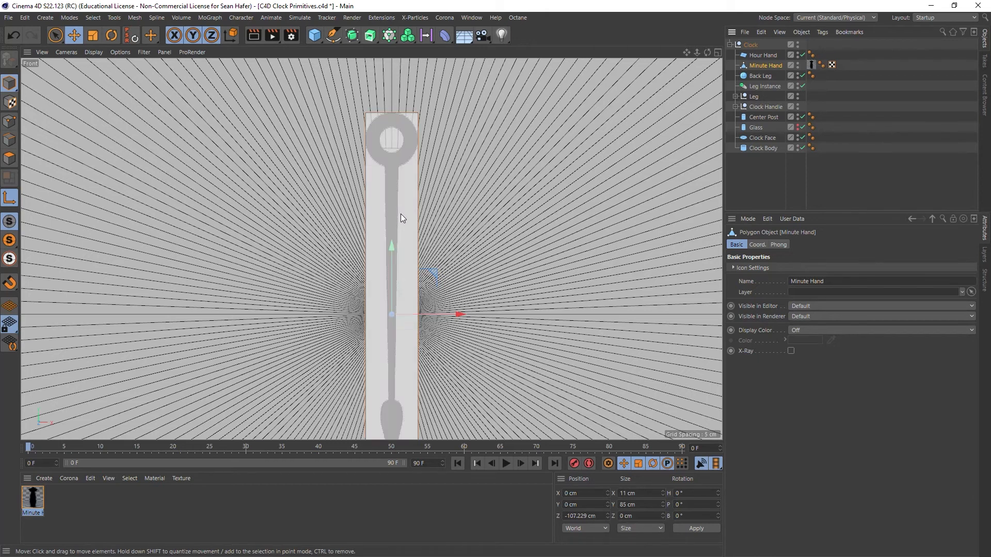
left_click(418, 216)
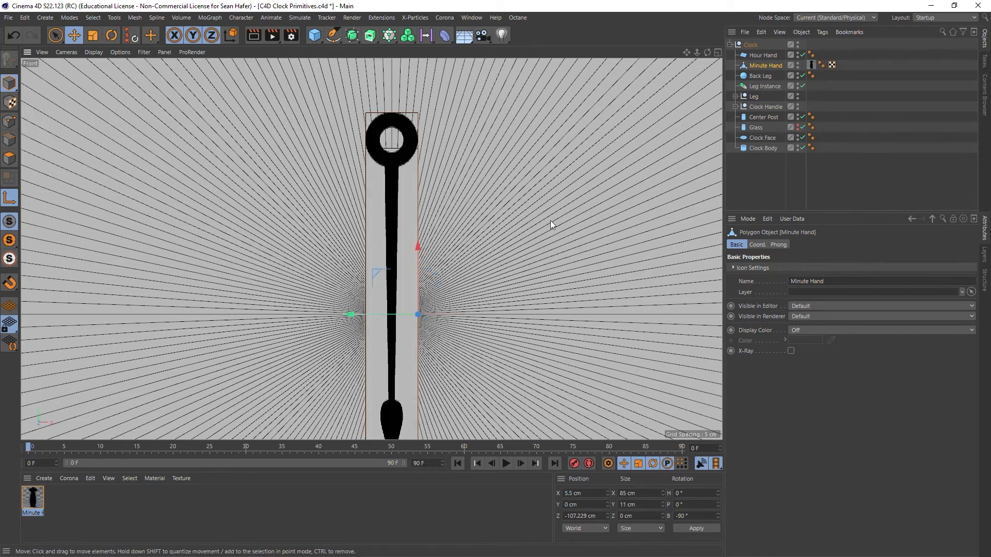
left_click(418, 113)
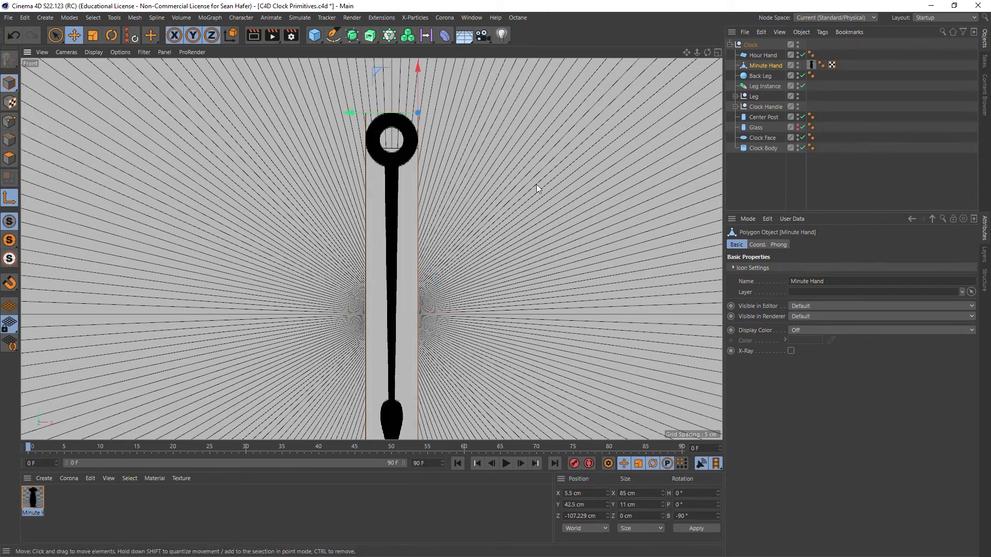
left_click(404, 287)
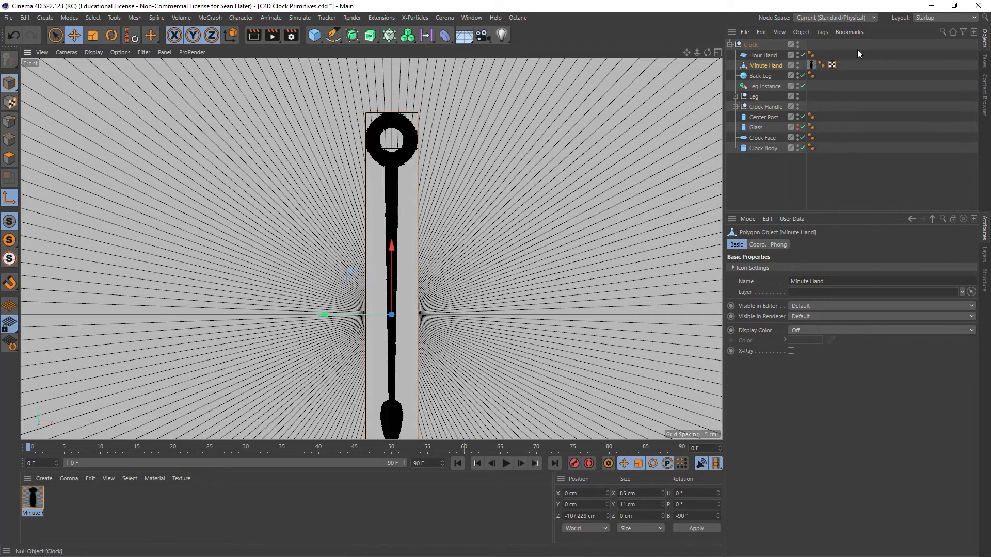
- Move the Minute Hand's axis up to the centre of its ring, at about Y 36.8 cm, and turn off axis modification
left_click(8, 200)
left_click_drag(391, 249, 385, 72)
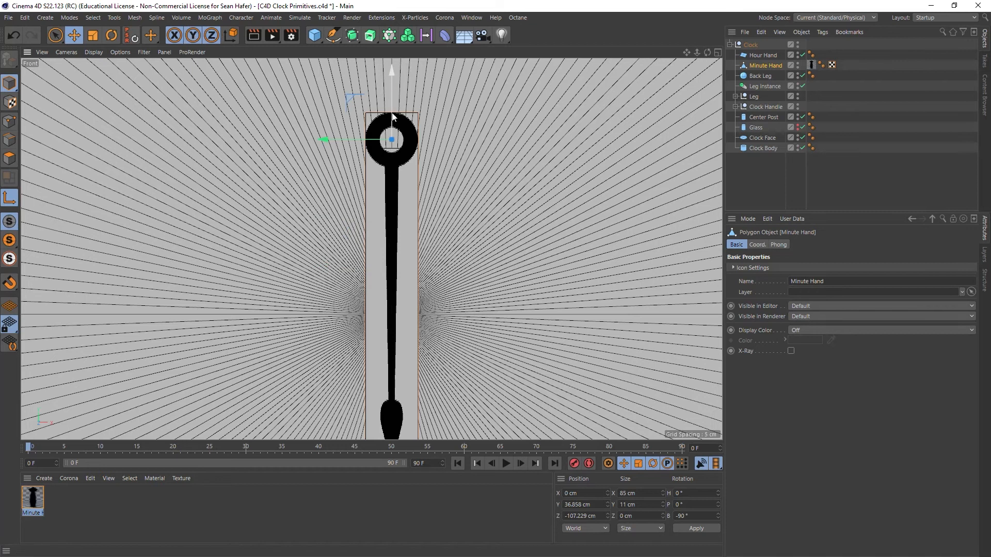
scroll(392, 138, "up", 5)
left_click_drag(391, 73, 392, 76)
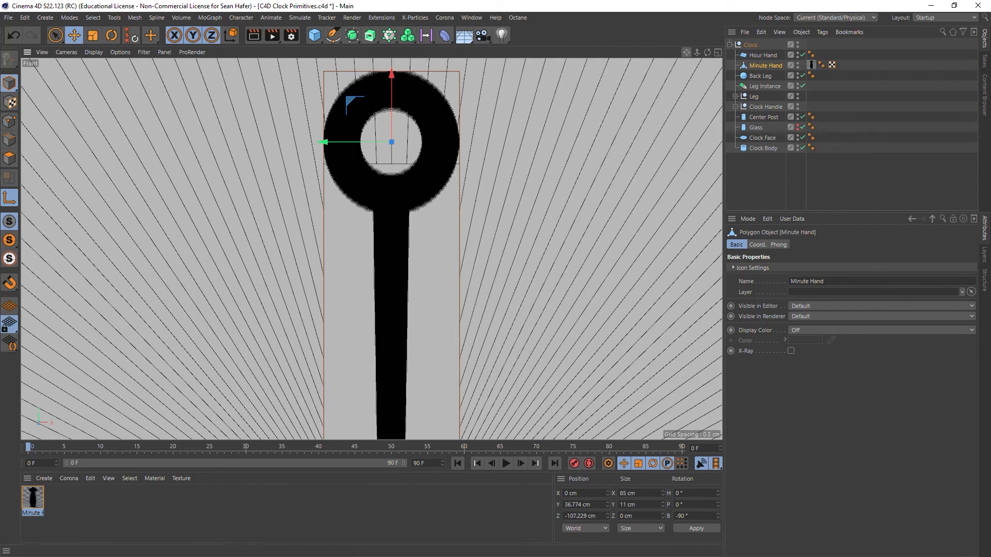
scroll(371, 249, "down", 5)
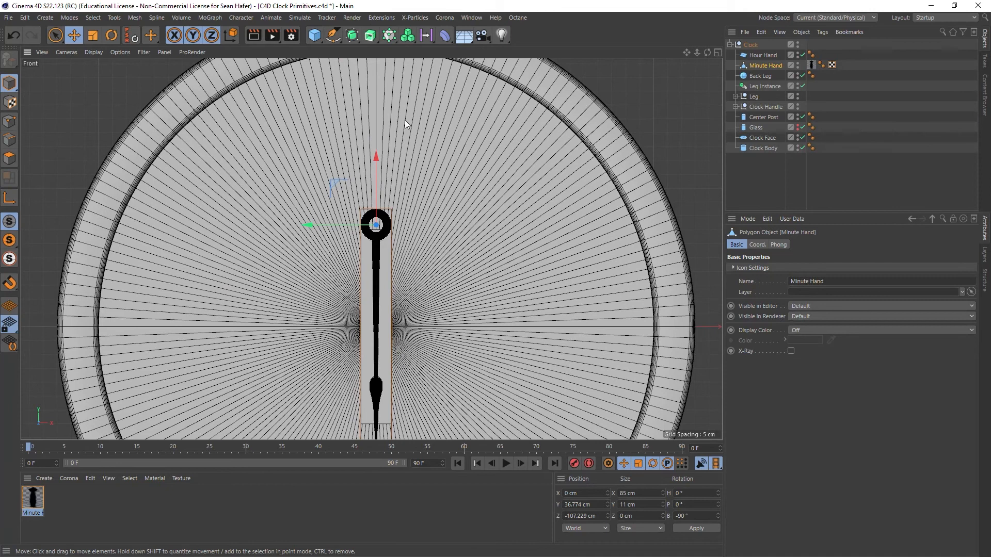
- Move the Minute Hand down to about Y 9.2 cm and rotate it around its ring to a bank of about -134.5°
left_click(10, 83)
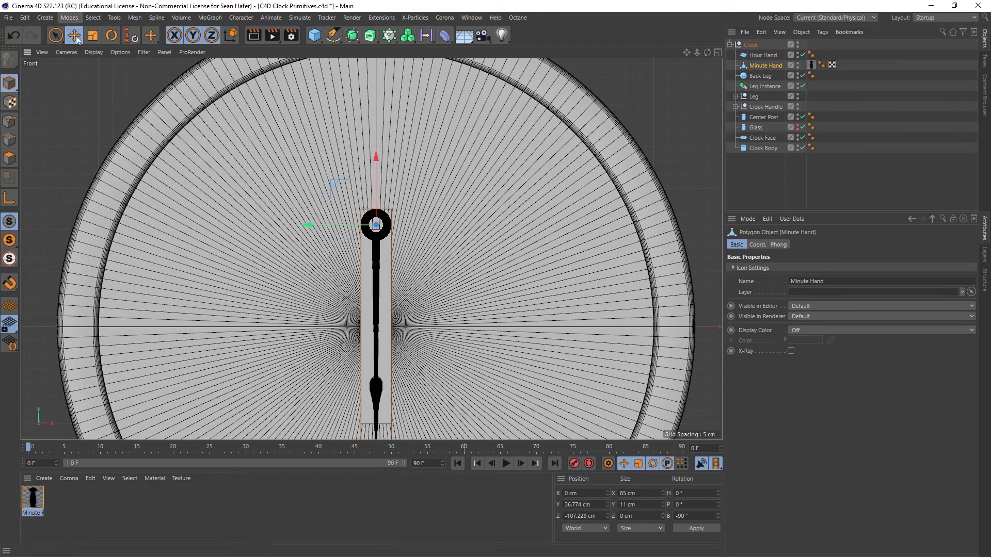
left_click(75, 35)
left_click_drag(379, 154, 376, 232)
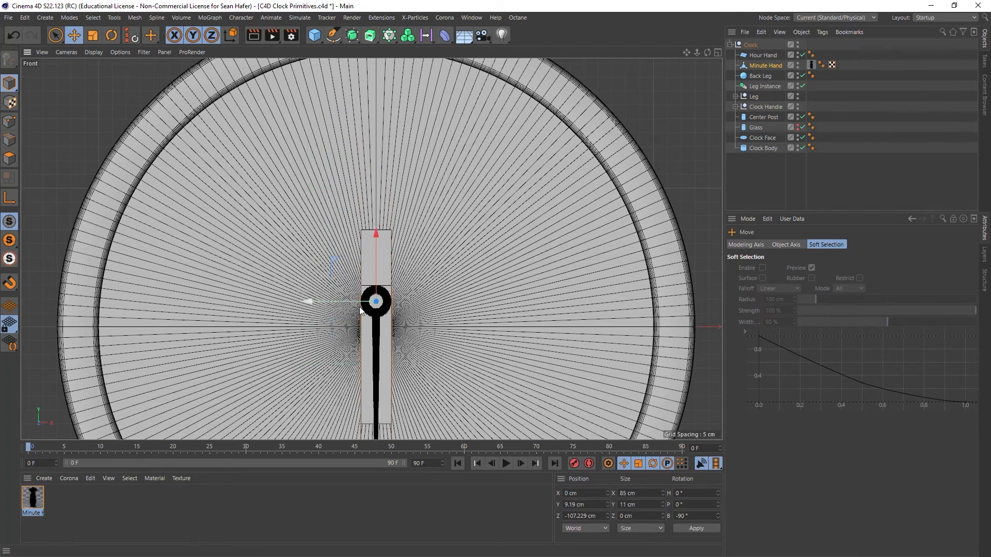
key("r")
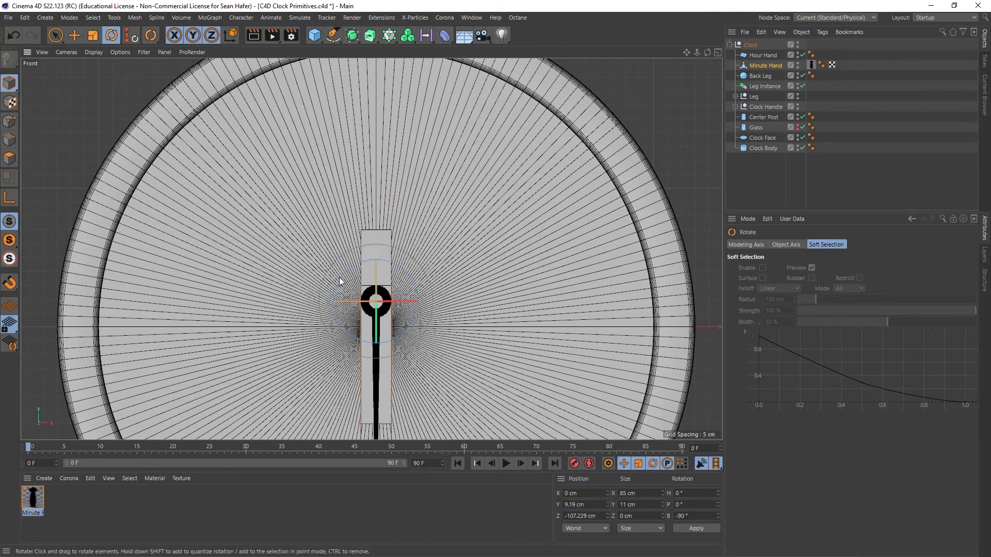
left_click_drag(340, 277, 324, 310)
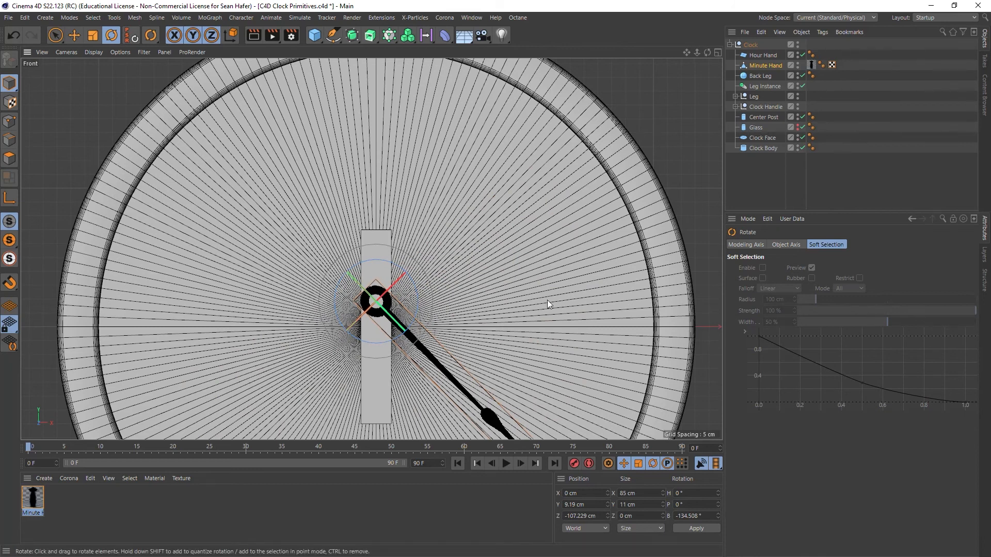
- Set the Minute Hand's Y position to 0 cm and render the front view with more of the clock in frame
left_click(754, 65)
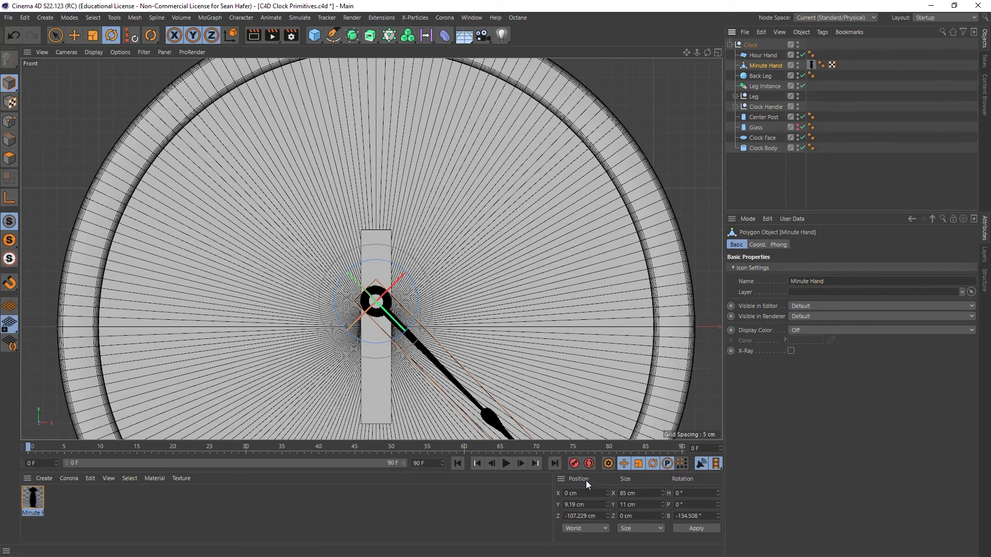
left_click_drag(599, 505, 485, 488)
type("0")
key("Return")
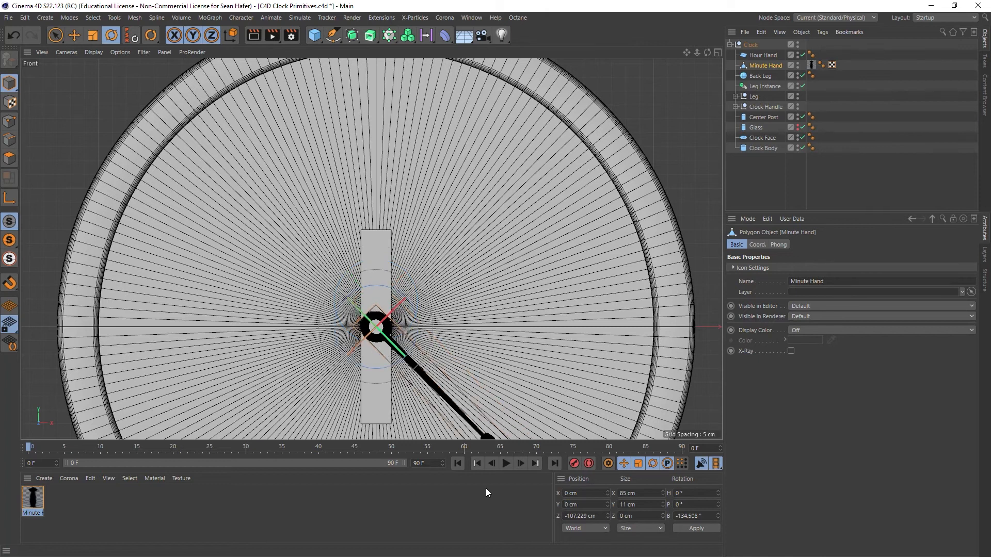
left_click(75, 35)
mouse_move(698, 54)
left_mouse_down()
mouse_move(668, 55)
mouse_move(682, 55)
left_mouse_up()
left_click(255, 36)
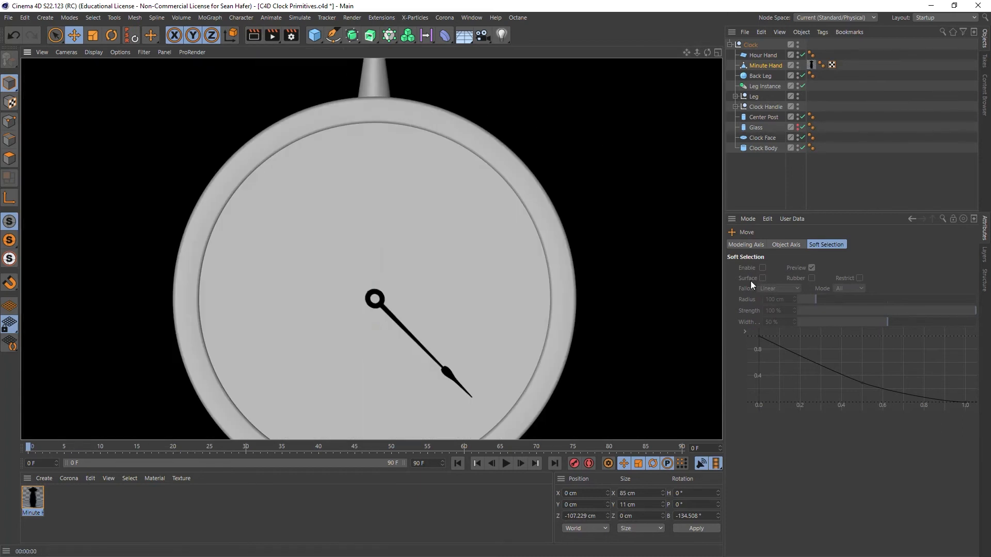
- Create a new material, open it for editing and name it Hour Hand
left_click(757, 55)
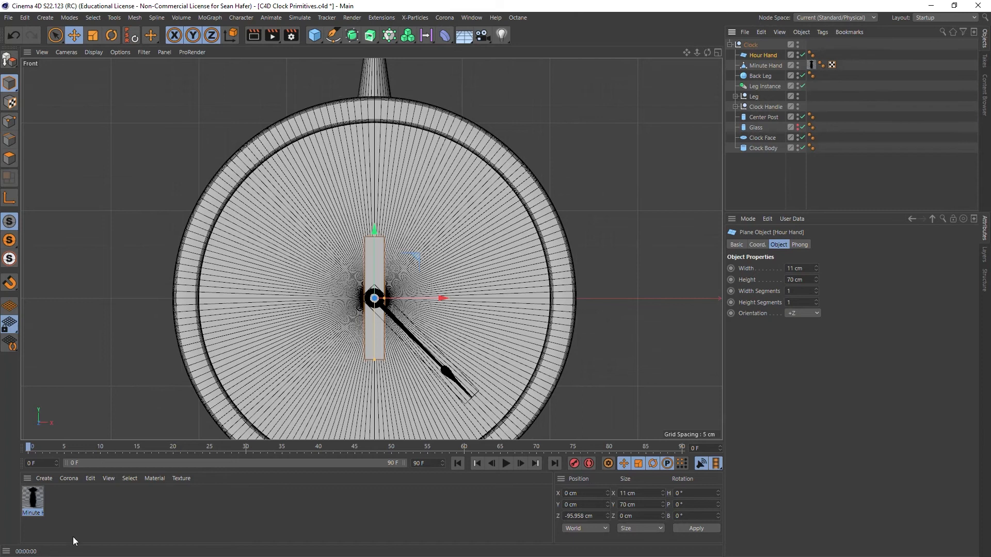
double_click(79, 499)
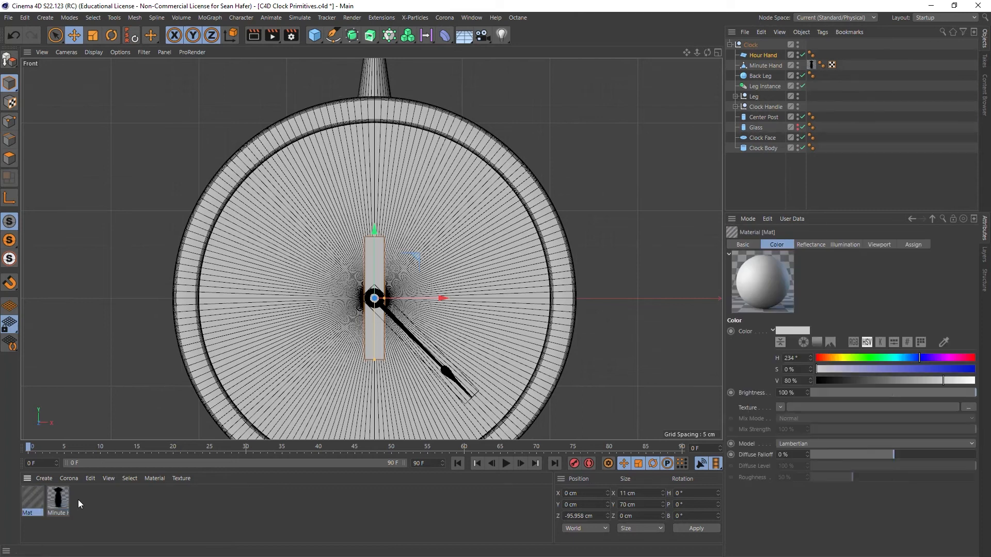
double_click(31, 499)
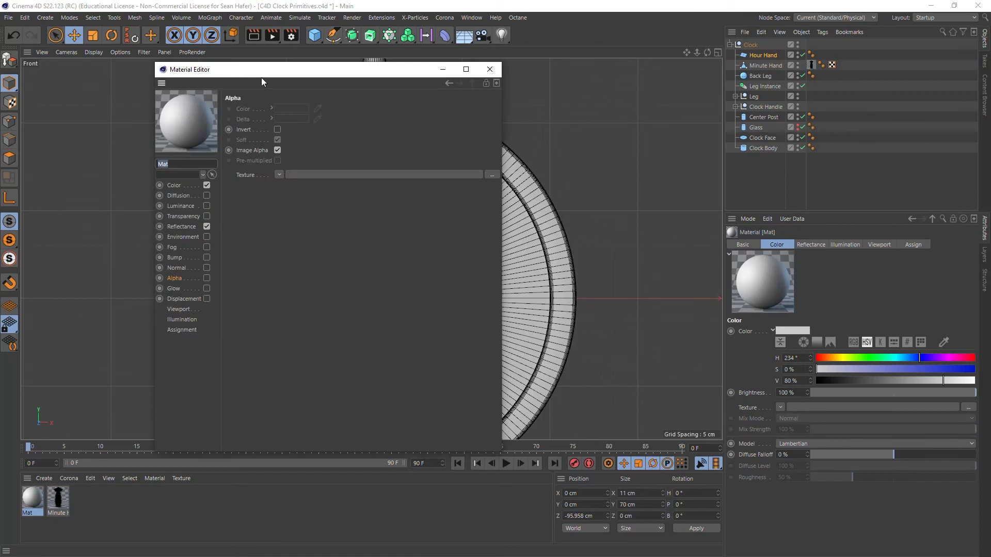
left_click_drag(277, 78, 578, 44)
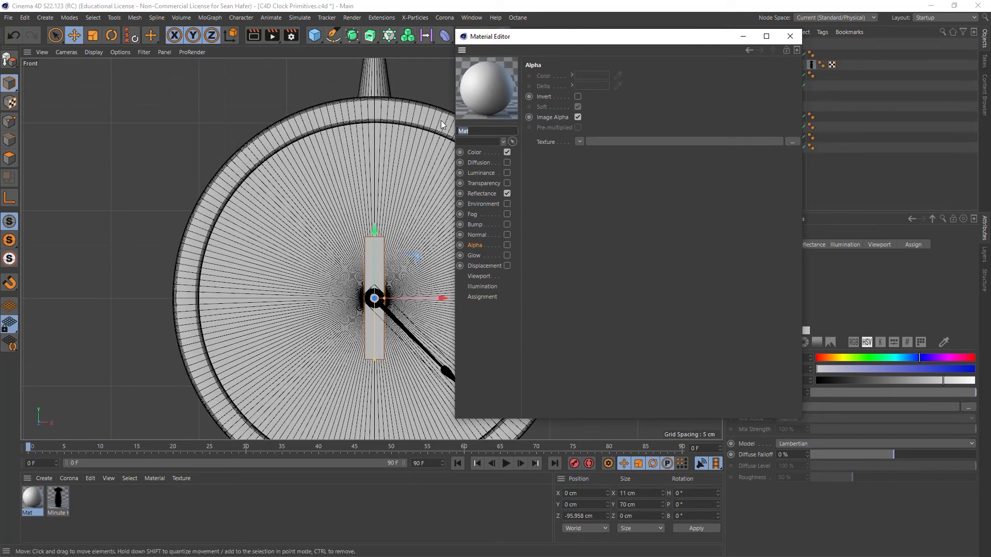
type("Hour Hand")
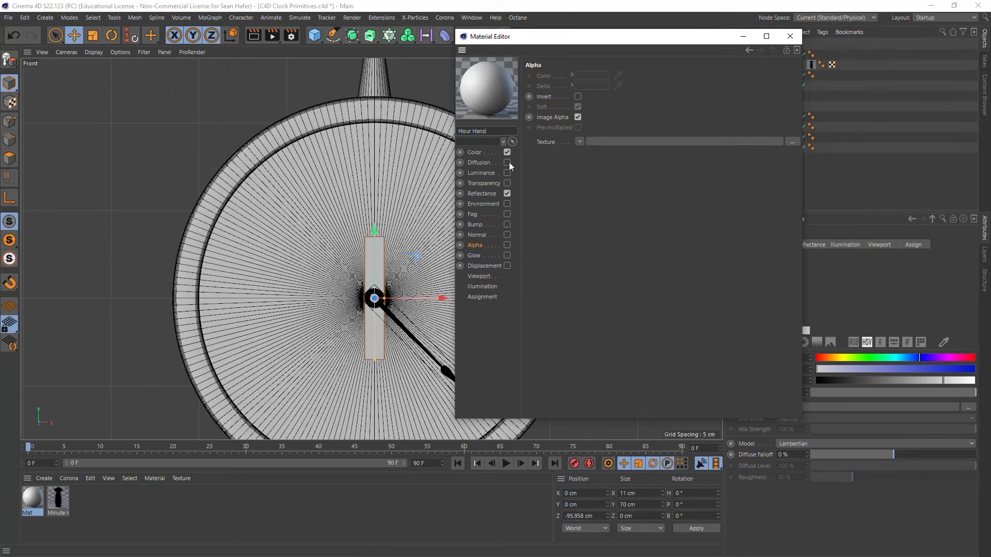
- Load the HourHand image as the Hour Hand material's color texture, copying it to the project location
left_click(483, 157)
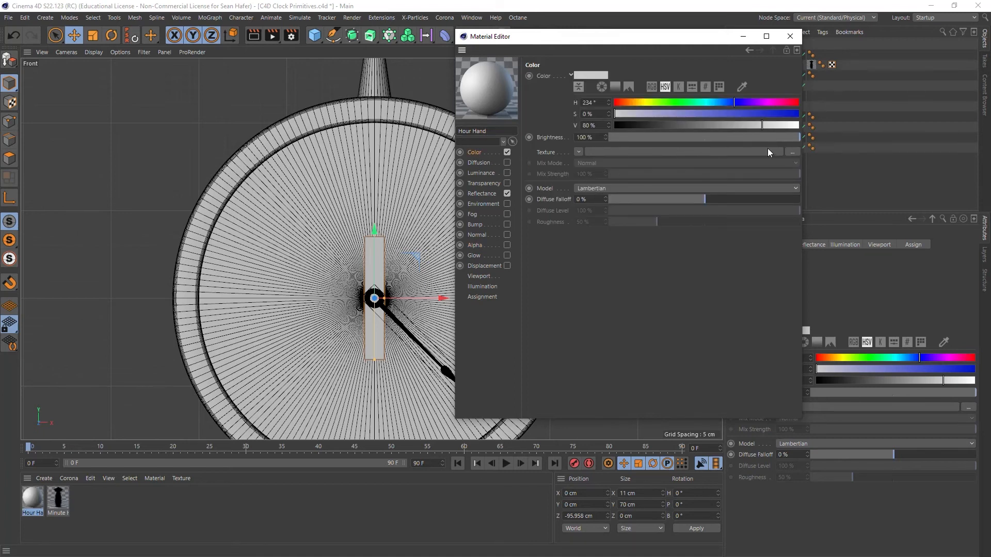
left_click(793, 153)
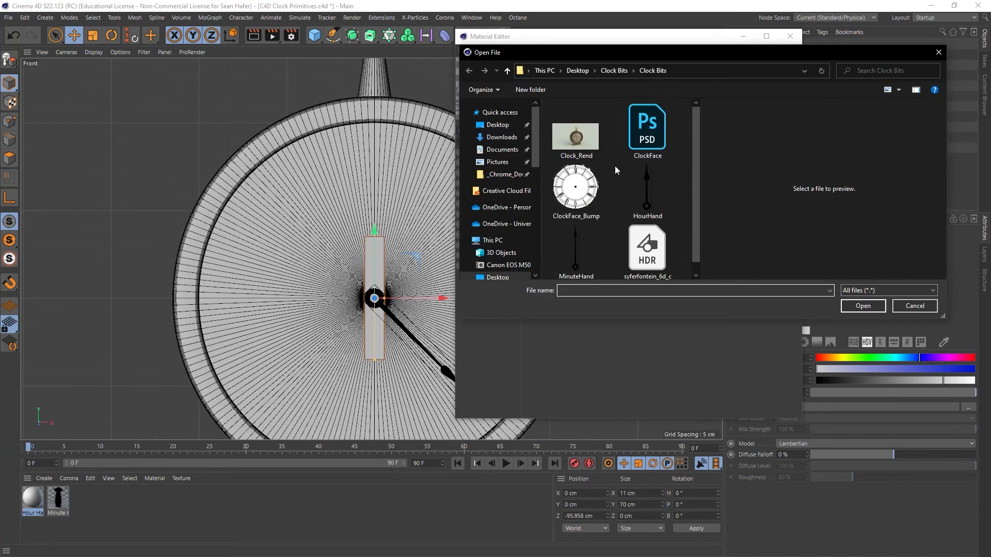
left_click(654, 206)
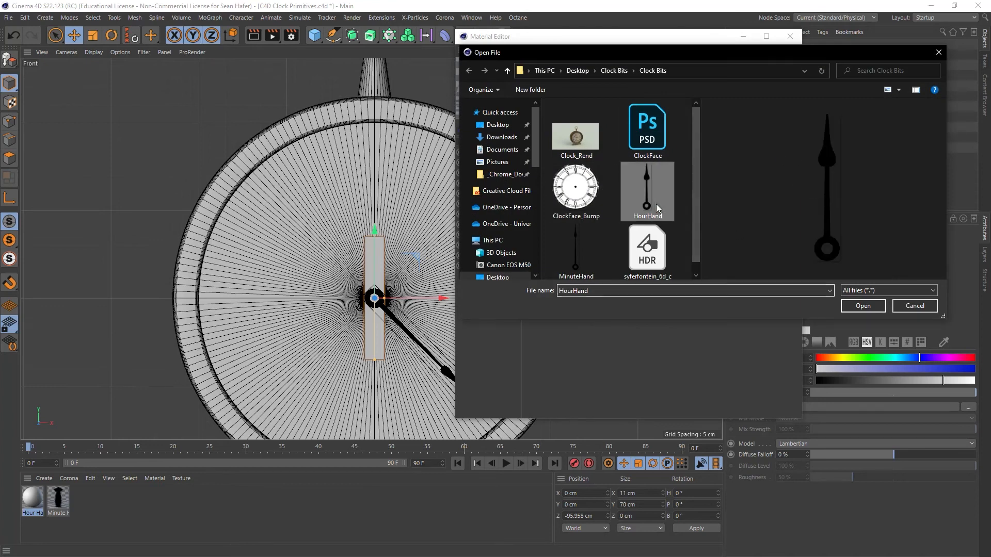
left_click(862, 309)
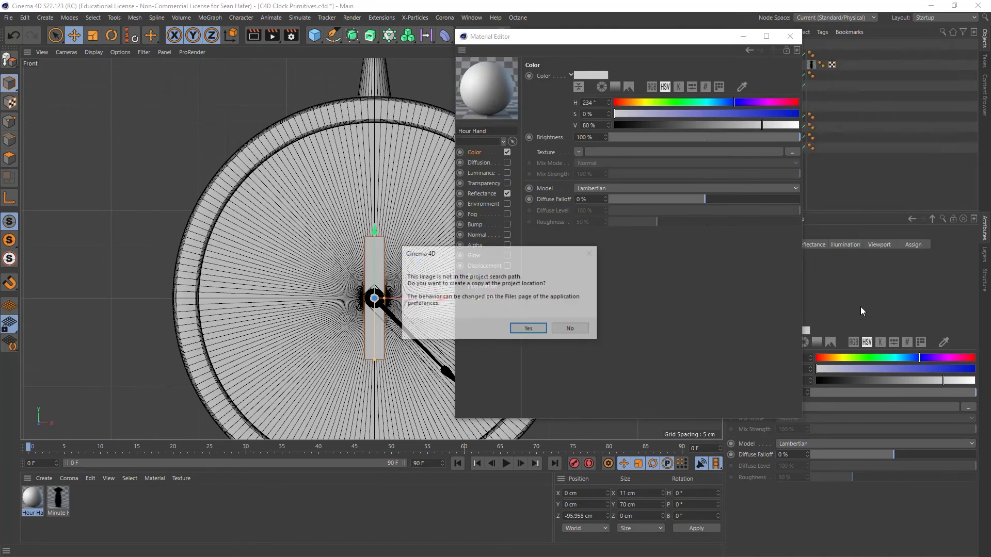
left_click(534, 329)
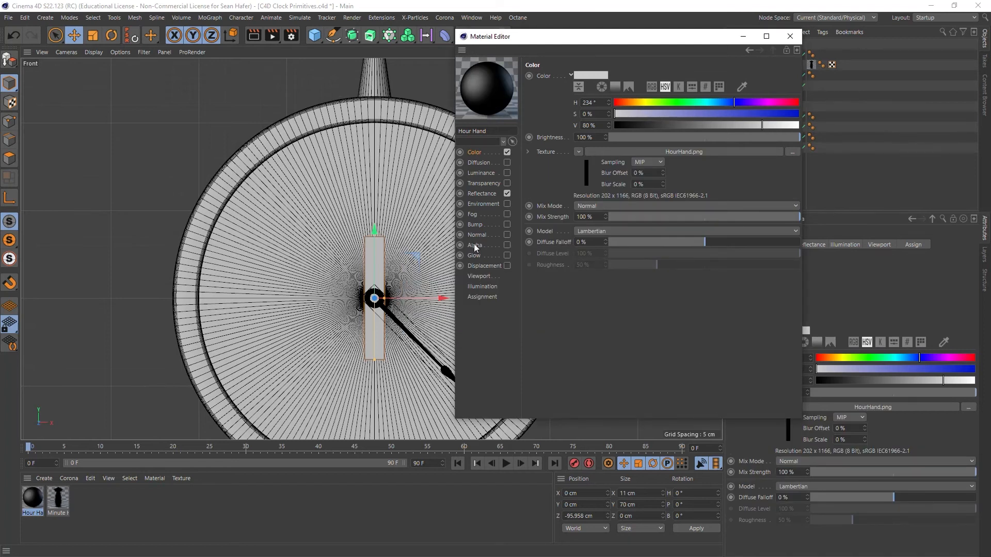
- Disable the Hour Hand material's reflectance and enable its alpha channel with the HourHand.png bitmap, closing the Material Editor when done
left_click(508, 196)
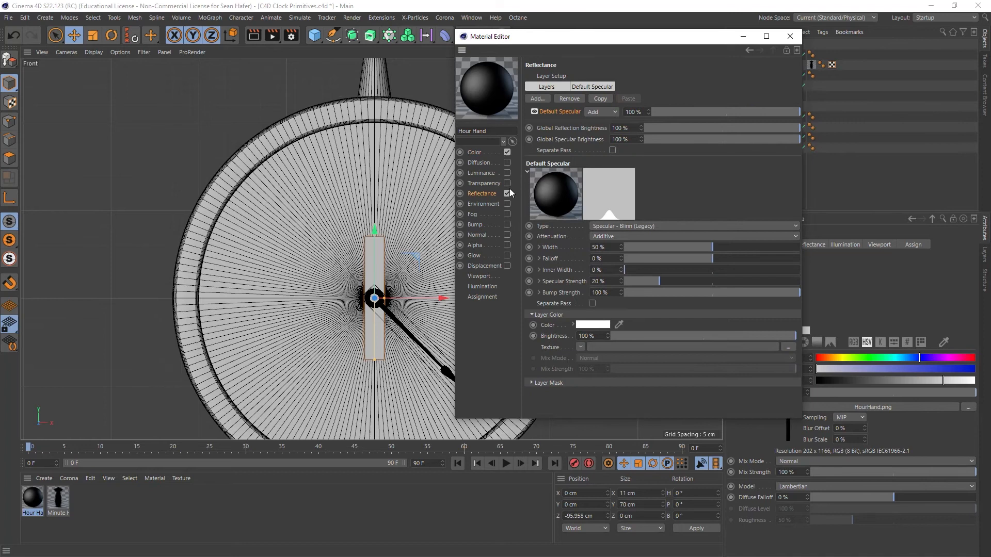
left_click(507, 195)
left_click(507, 245)
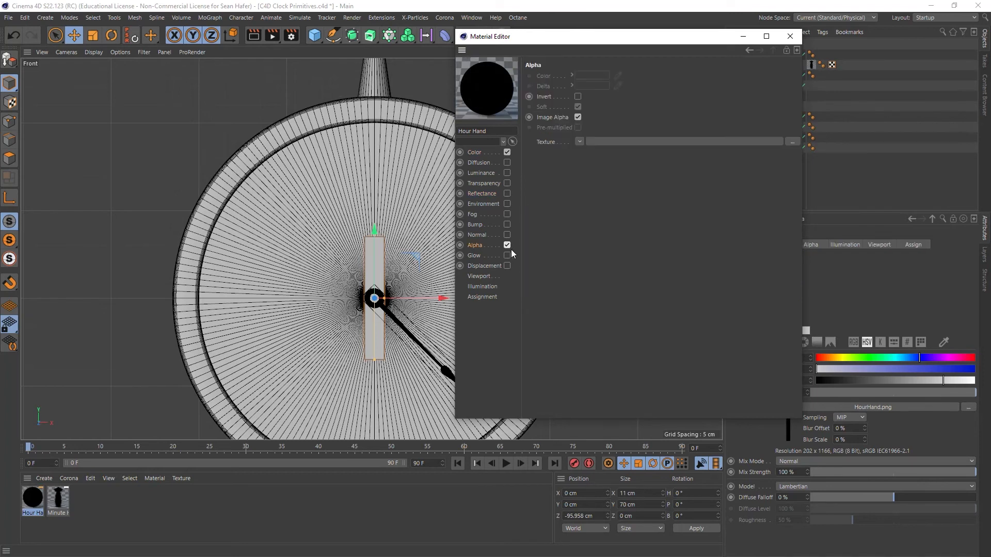
left_click(580, 142)
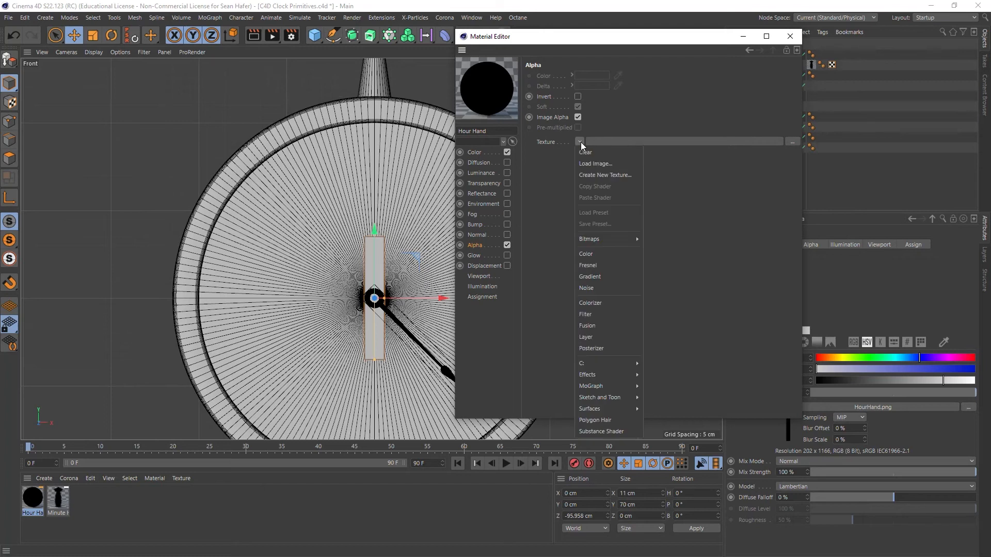
mouse_move(594, 241)
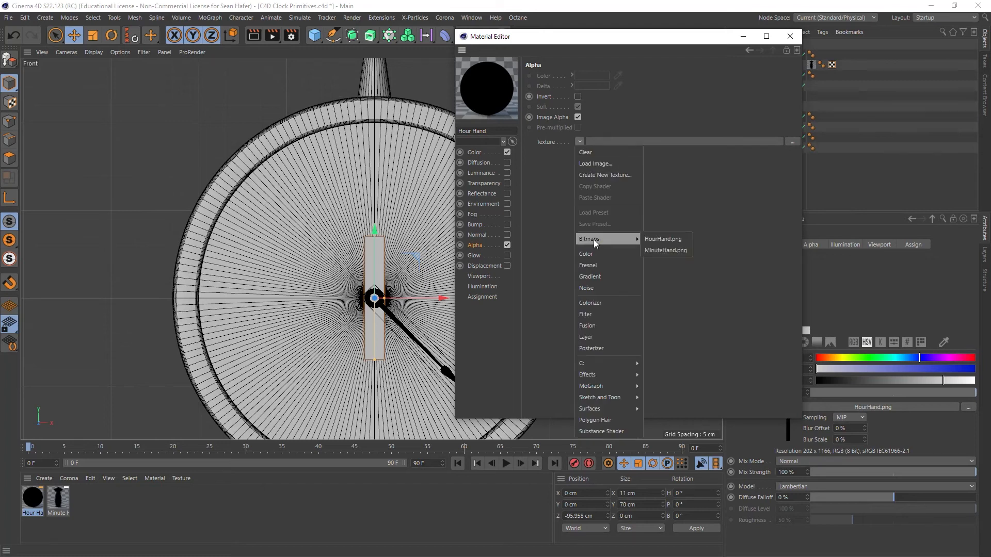
left_click(673, 242)
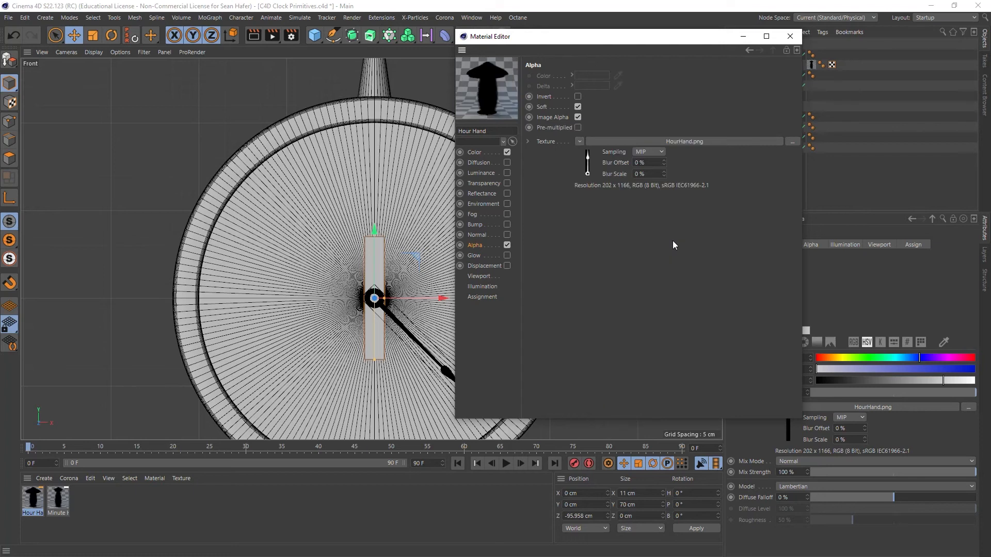
left_click(789, 36)
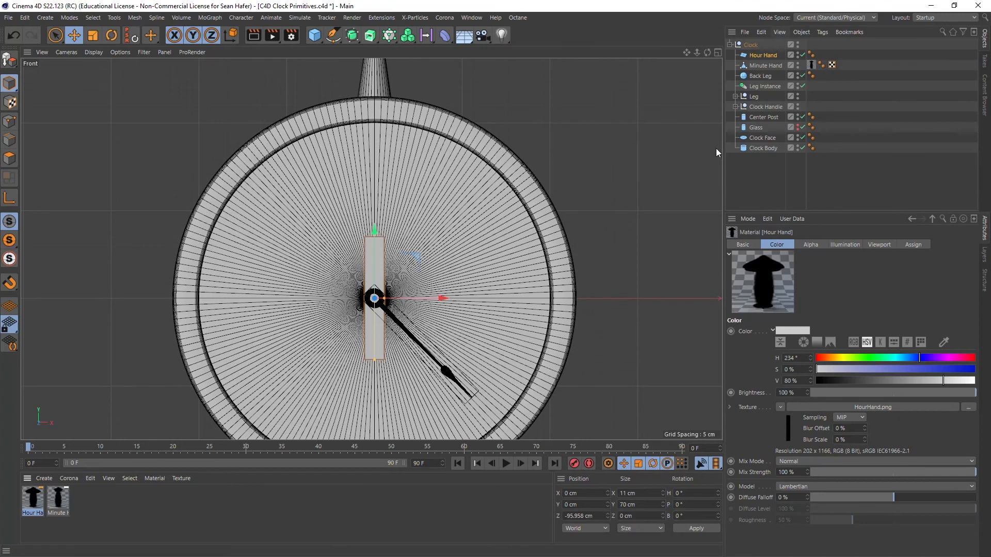
- Apply the Hour Hand material to the Hour Hand plane and make the plane editable
left_click_drag(33, 503, 768, 59)
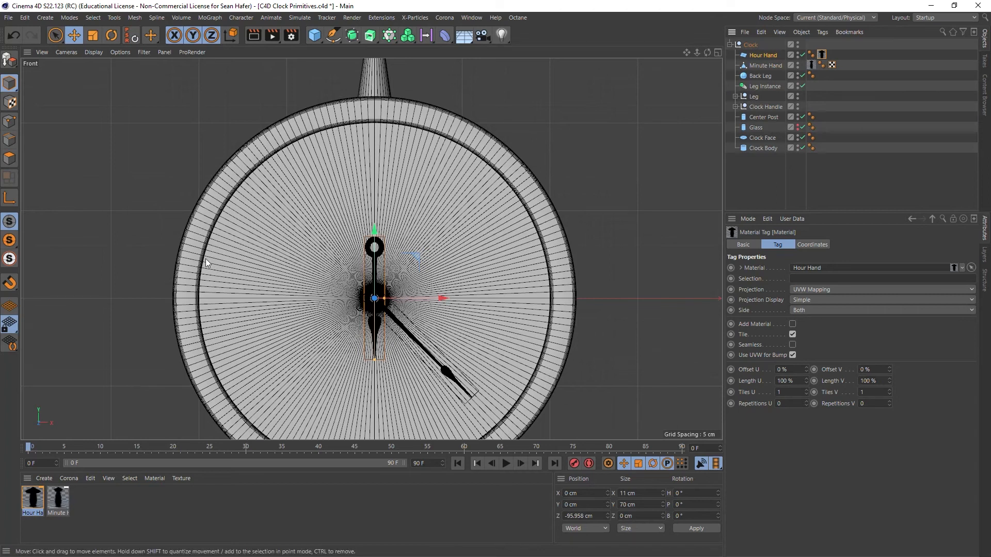
left_click(762, 55)
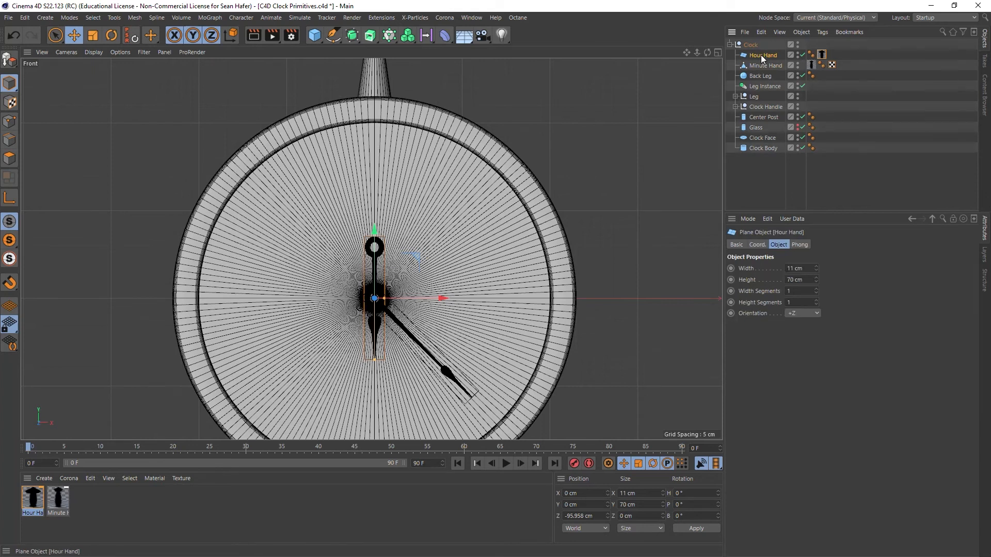
left_click(7, 62)
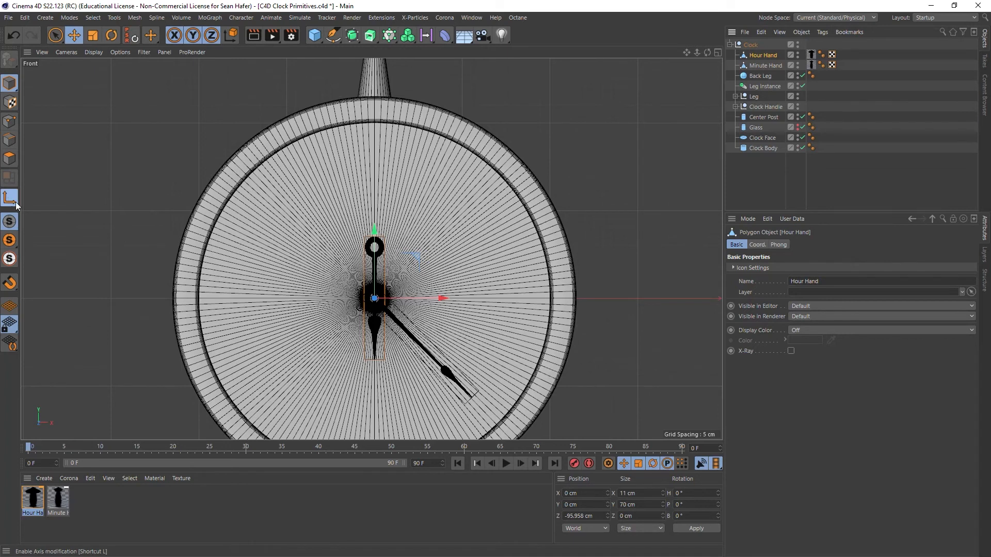
- With axis modification enabled, move the Hour Hand's axis up to its ring's centre, at about Y 29.1 cm, and turn axis modification off
scroll(396, 317, "up", 6)
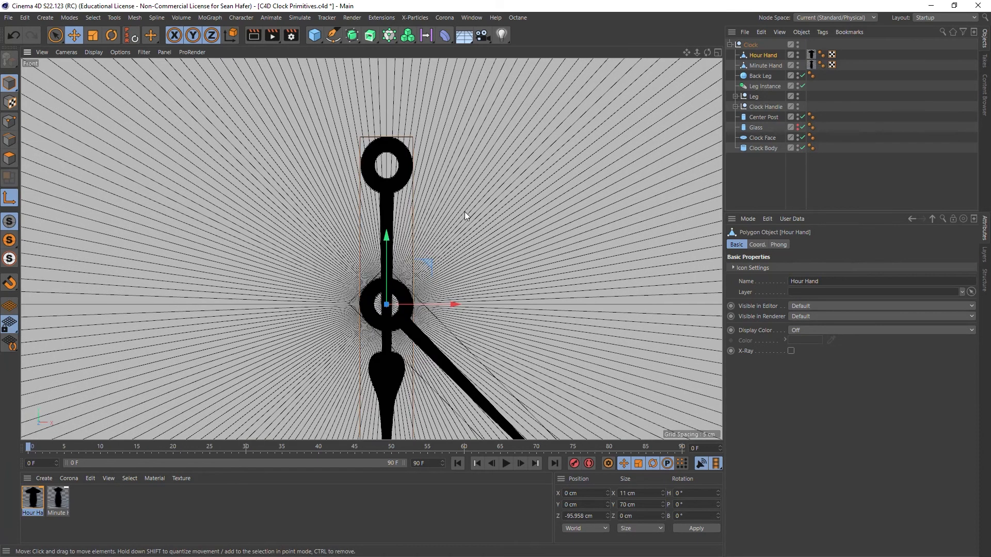
left_click_drag(389, 239, 382, 98)
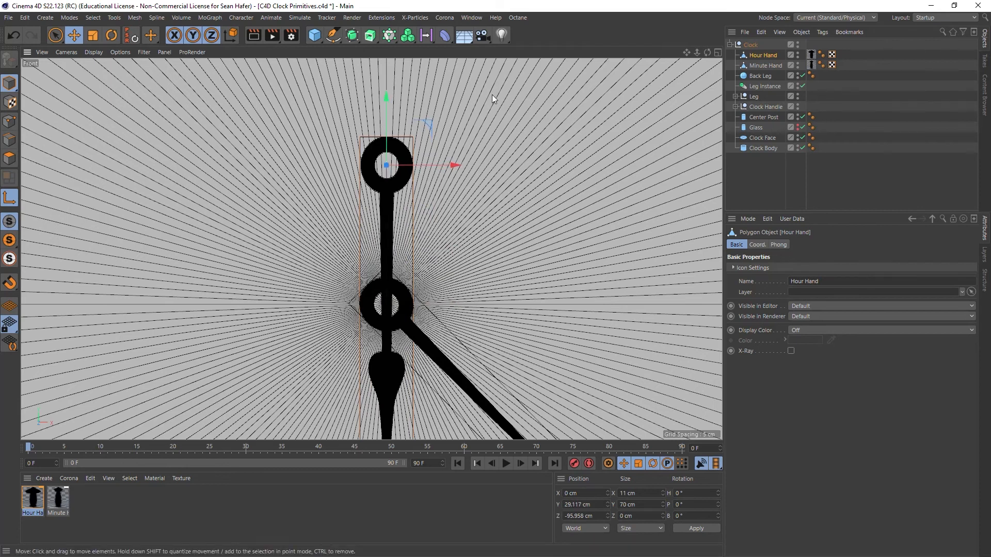
left_click(10, 197)
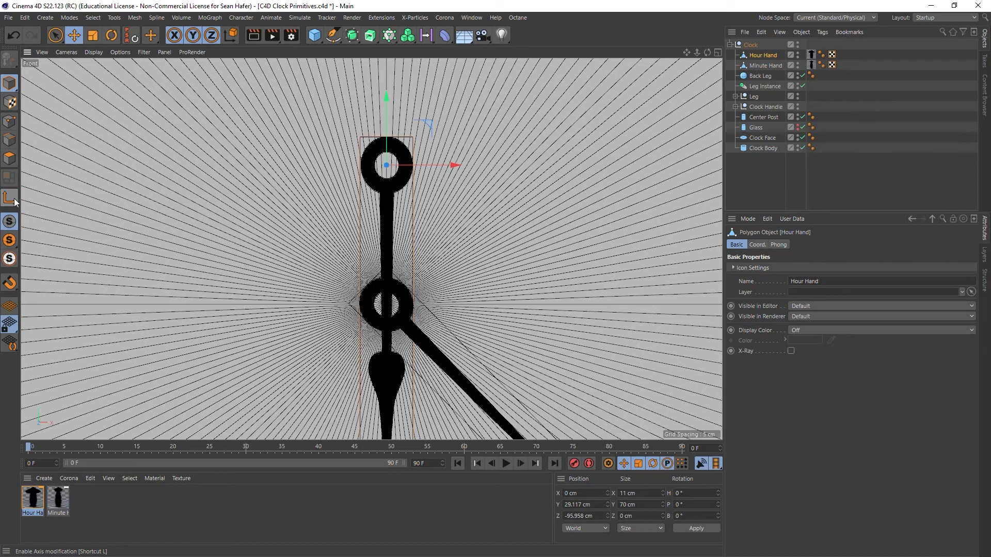
- Set the Hour Hand's Y position to 0 cm so its ring sits at the clock face's centre
left_click_drag(595, 505, 564, 505)
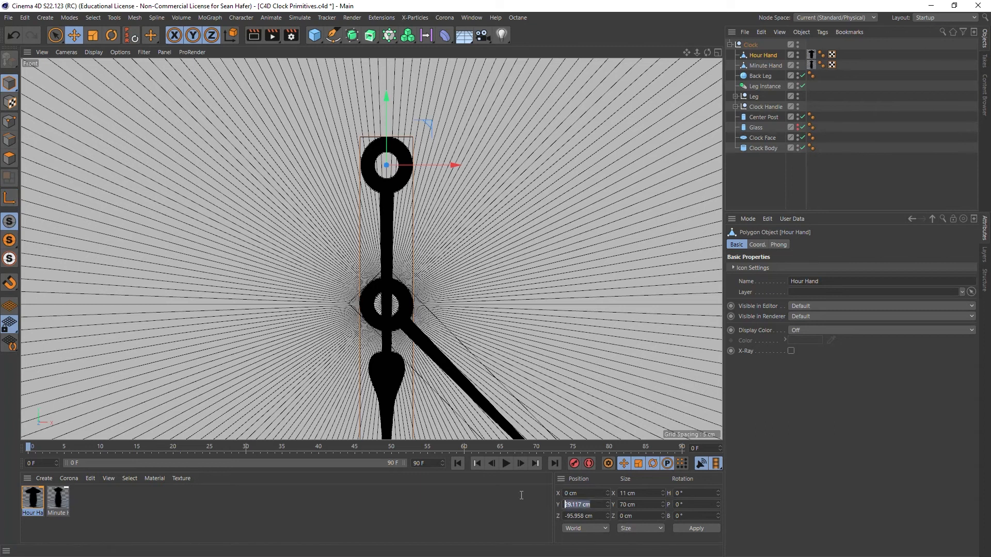
type("0")
key("Return")
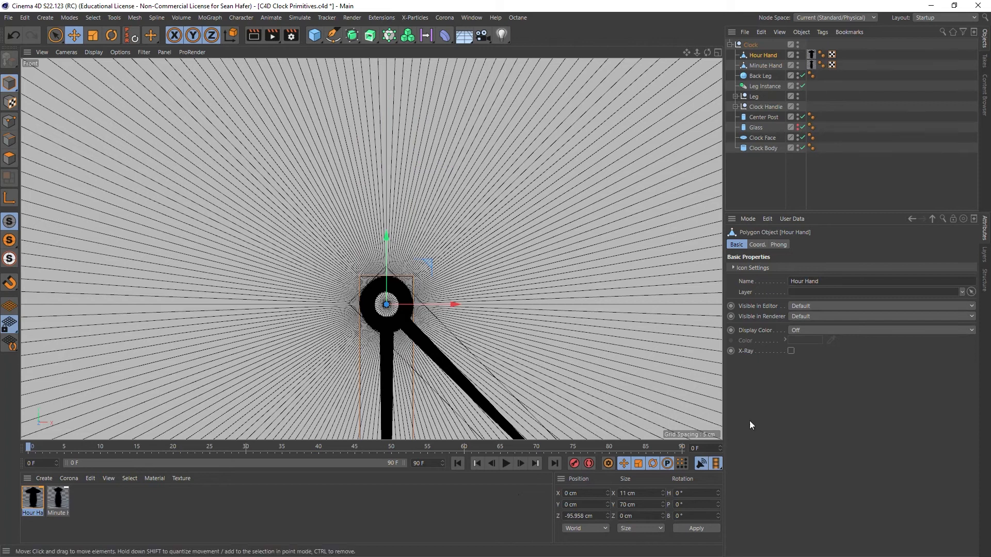
- Save the project and render the front view with the whole clock face in frame
scroll(372, 249, "down", 5)
scroll(372, 249, "down", 2)
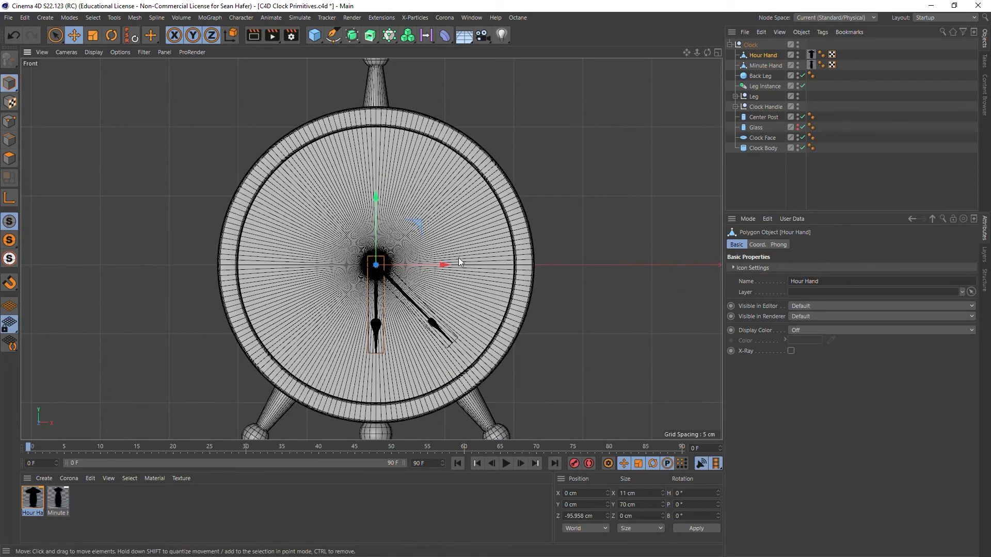
left_click(12, 20)
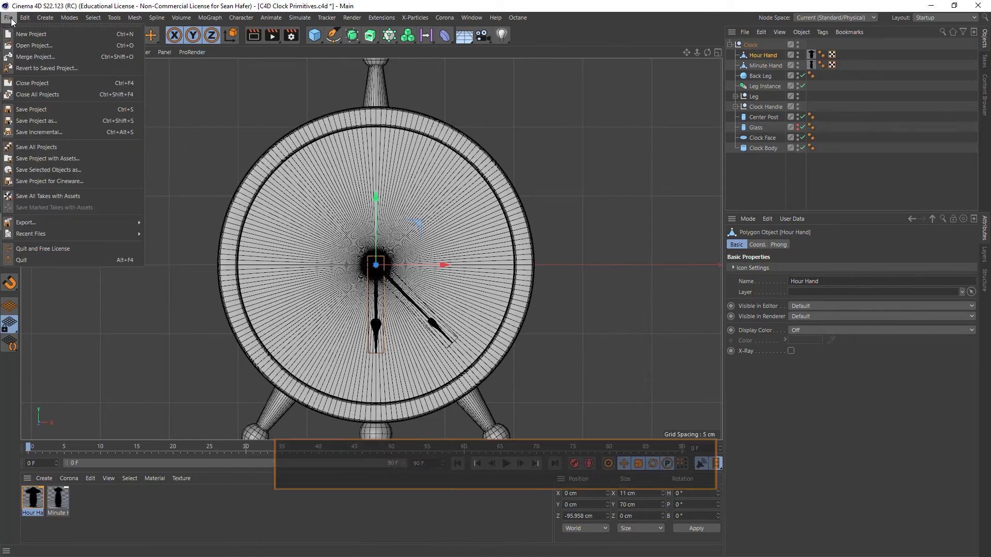
left_click(35, 113)
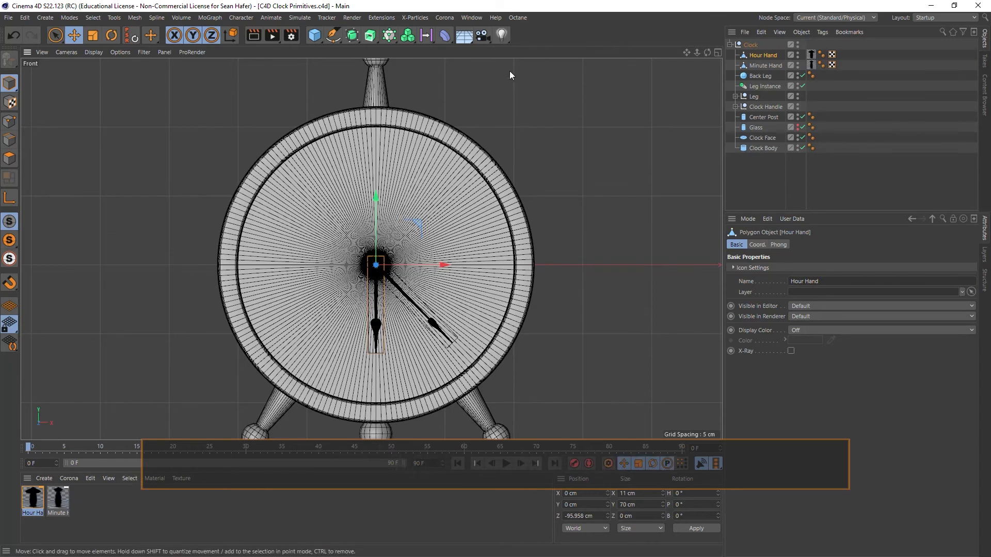
left_click(248, 36)
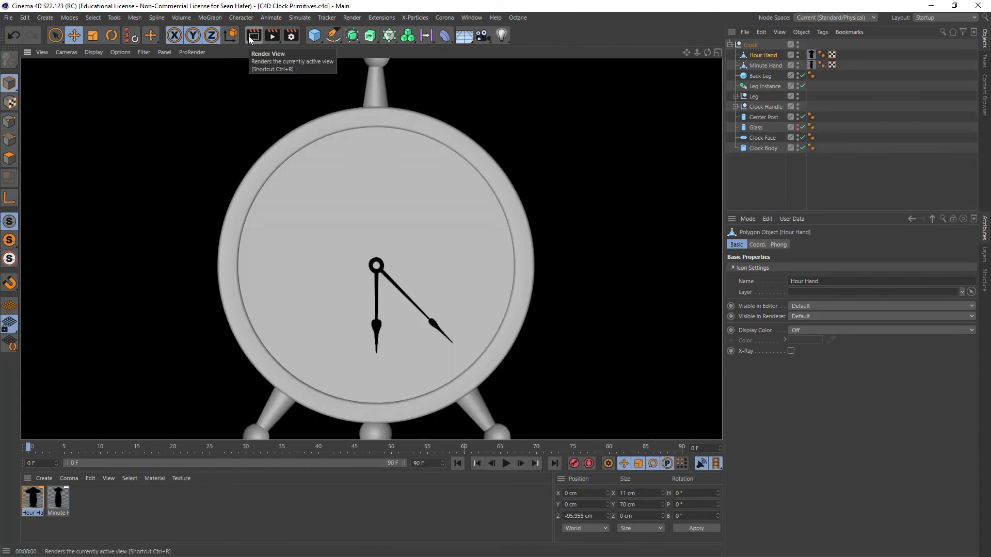
- Return to the four-view layout, create a new material, and name it glass in its editor
left_click(716, 53)
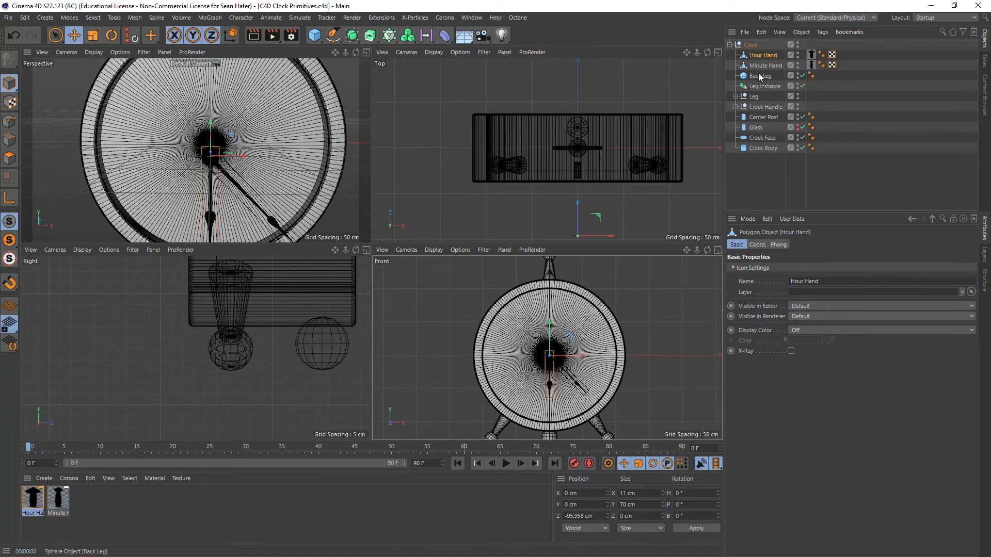
double_click(109, 505)
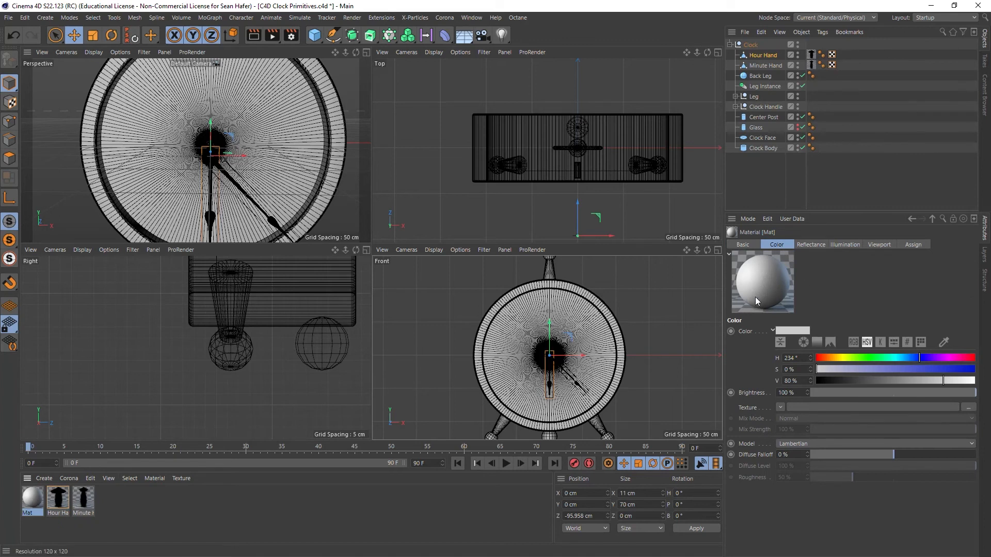
double_click(38, 506)
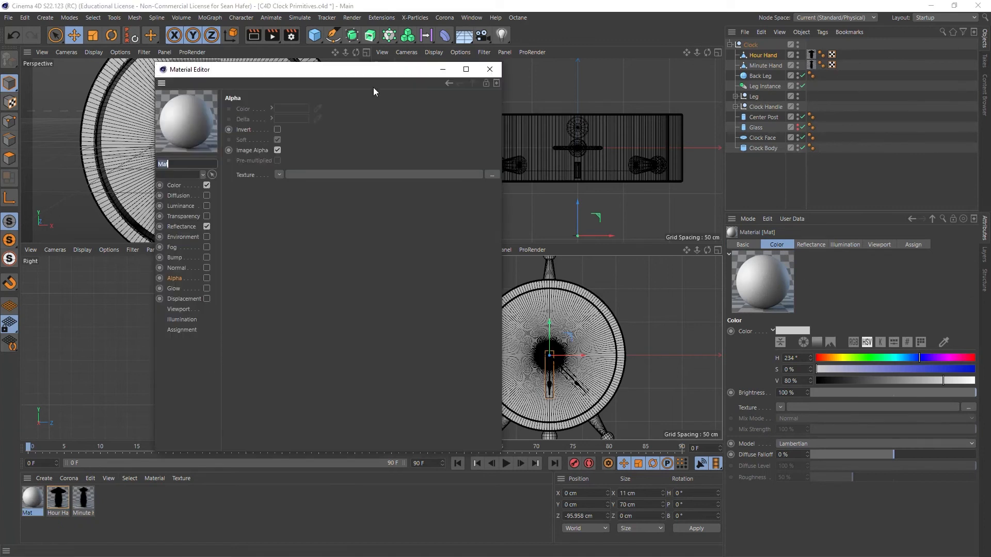
left_click_drag(342, 80, 610, 75)
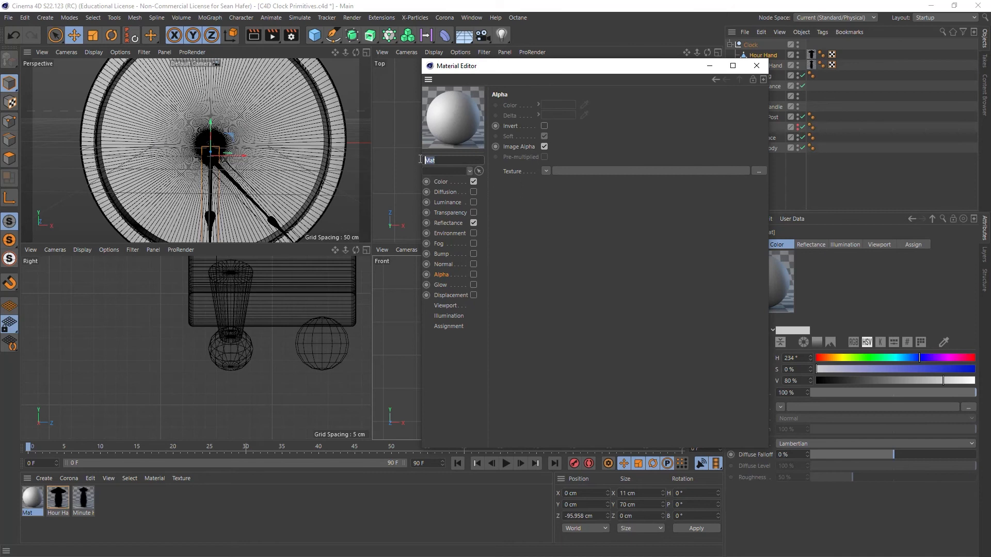
type("glass")
- Disable the glass material's Color and Reflectance channels and enable Transparency with the Glass refraction preset
left_click(473, 183)
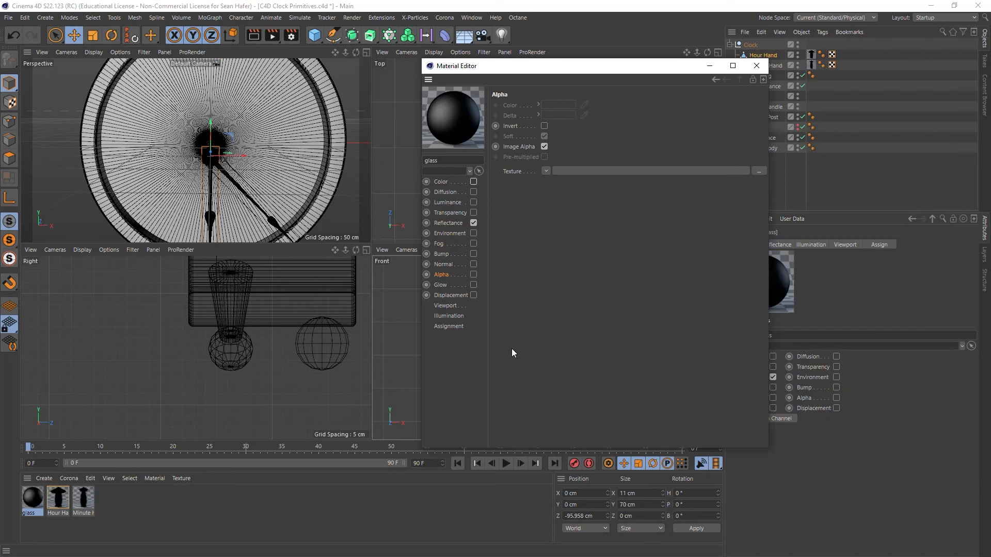
left_click(473, 223)
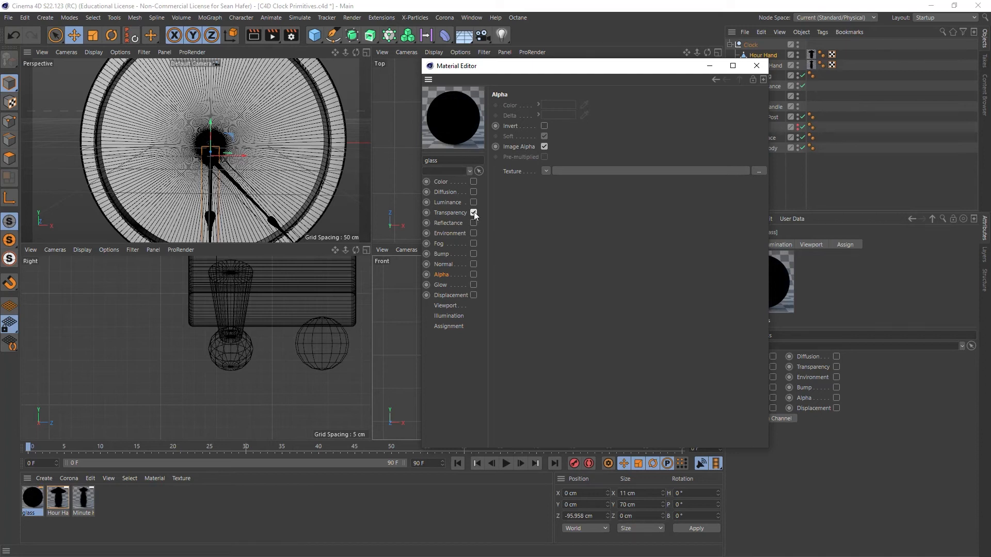
left_click(473, 213)
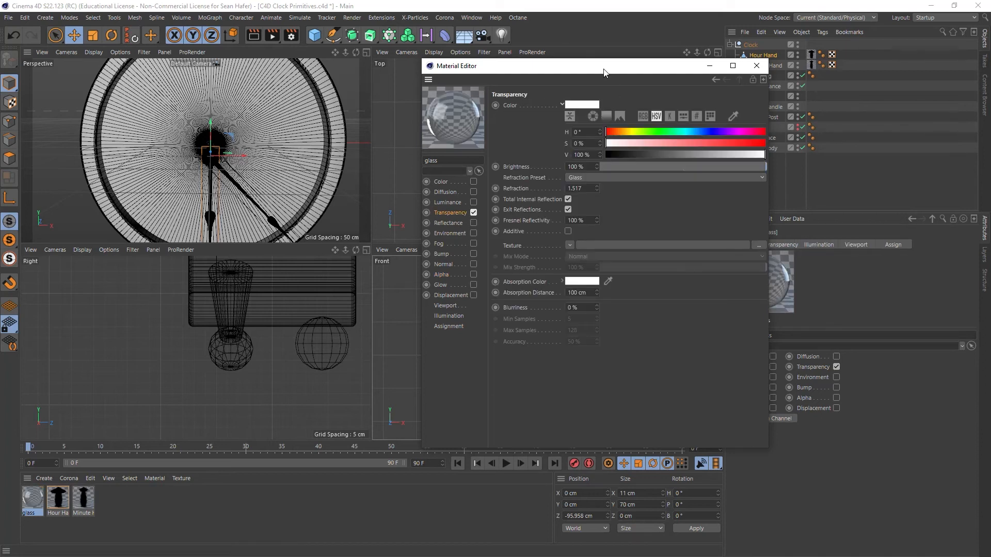
left_click_drag(604, 70, 697, 75)
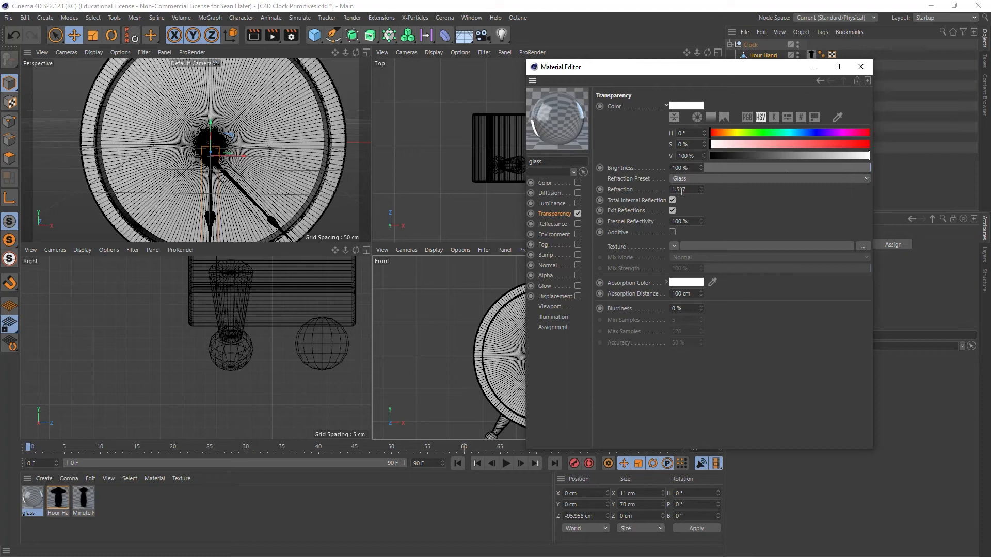
left_click(750, 178)
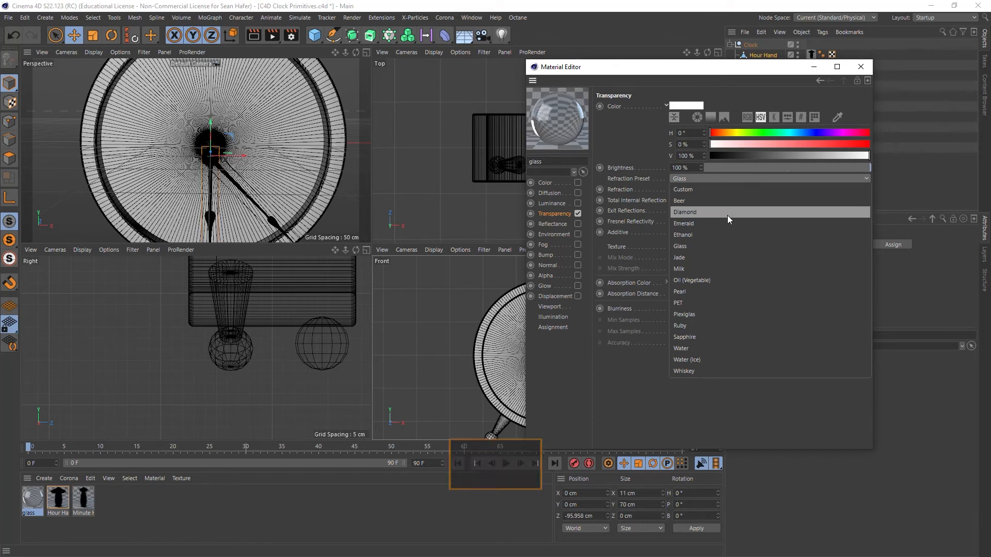
left_click(715, 245)
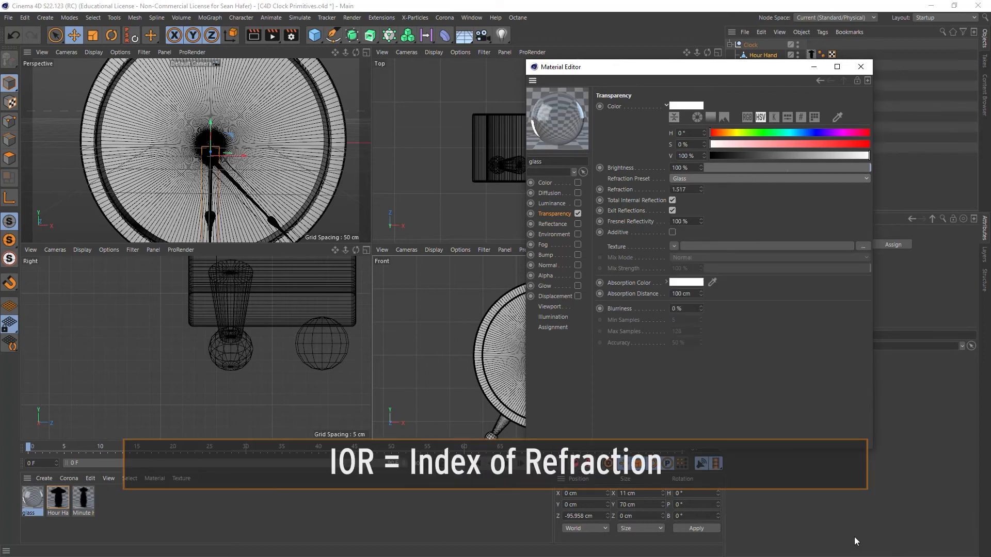
- Set the glass material's transparency brightness to 95%
left_click(684, 168)
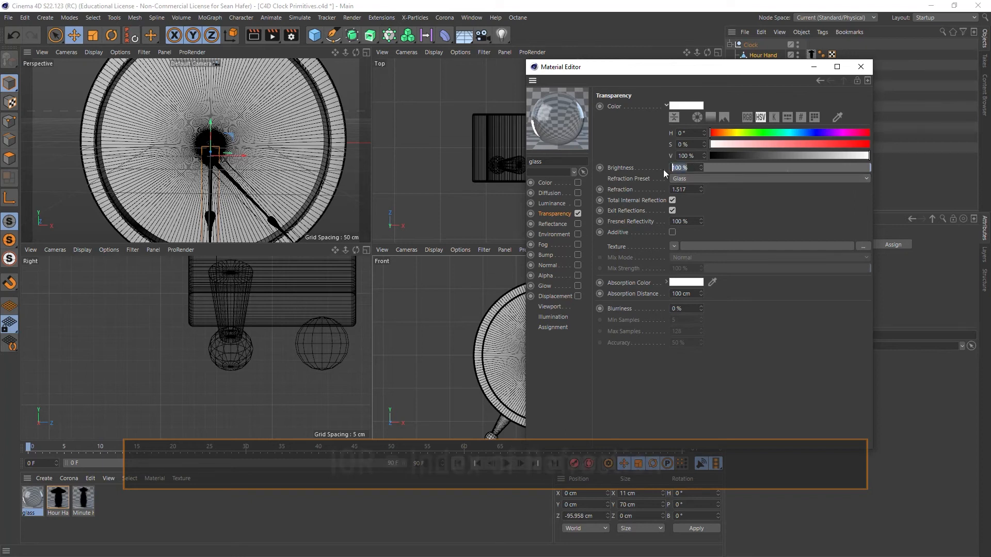
type("95")
key("Return")
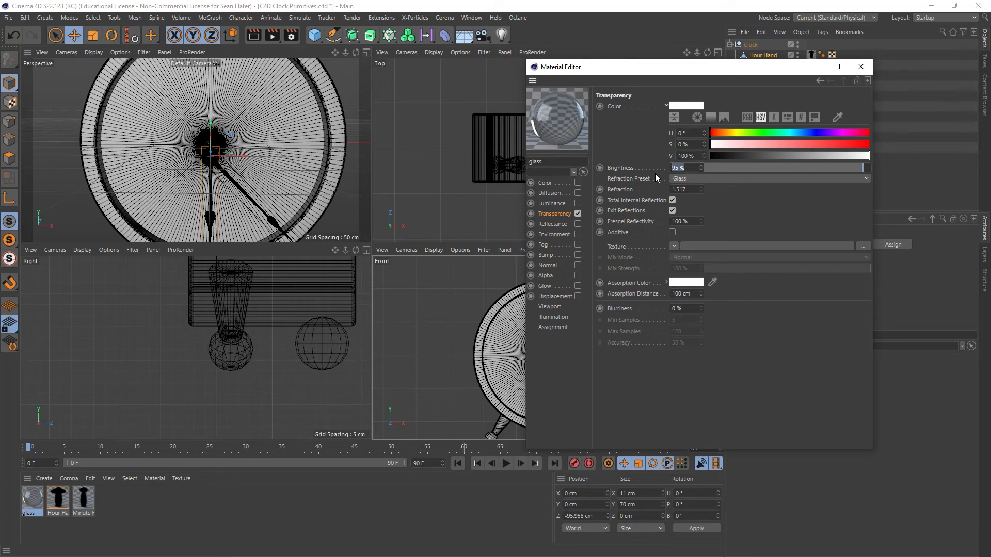
left_click(788, 215)
- Close the material editor, apply the glass material to the Glass cylinder, and make the cylinder visible again
left_click(861, 67)
left_click_drag(32, 503, 759, 129)
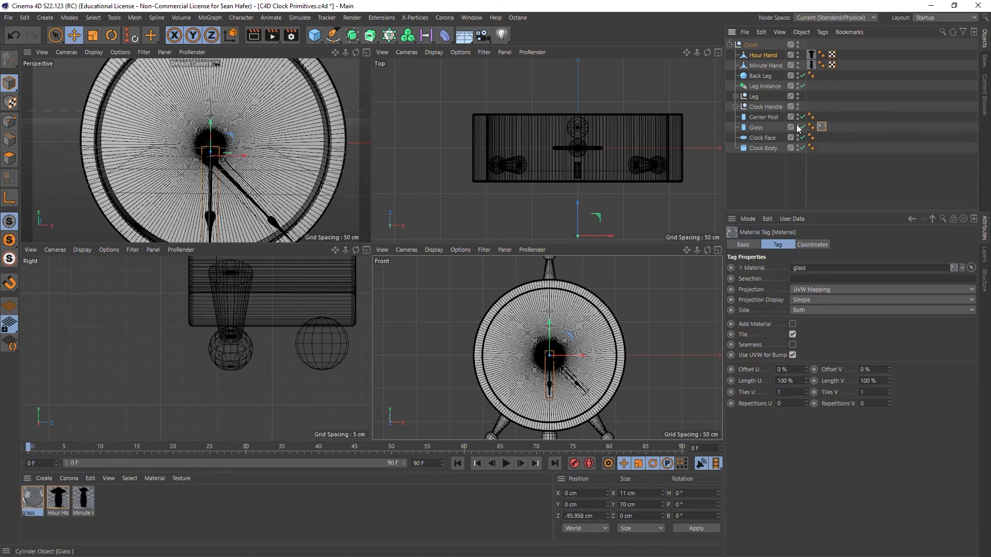
left_click(797, 126)
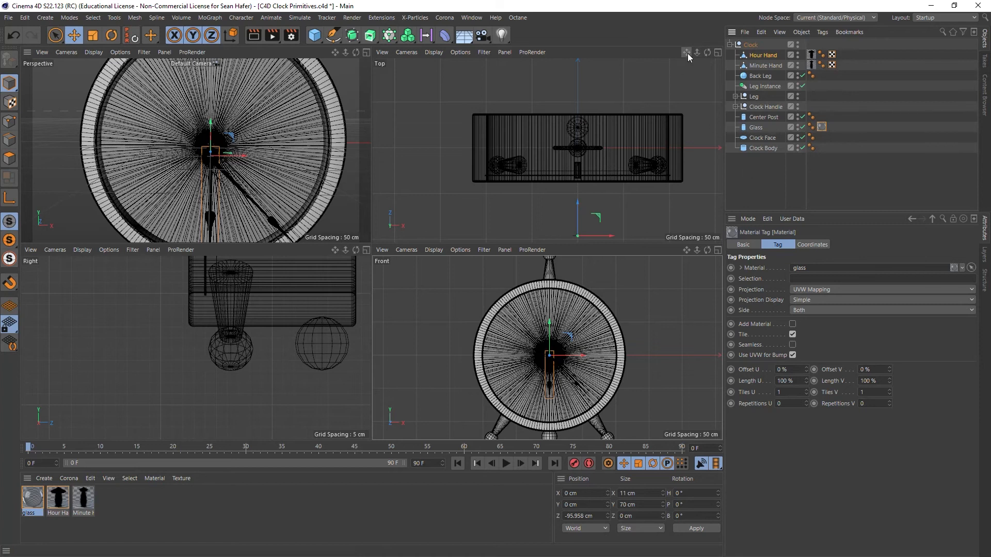
- In the top view, move the Glass cylinder forward along Z only, to about -33.7 cm, near the clock body's front edge
right_click_drag(687, 54, 692, 54)
left_click_drag(691, 54, 645, 60)
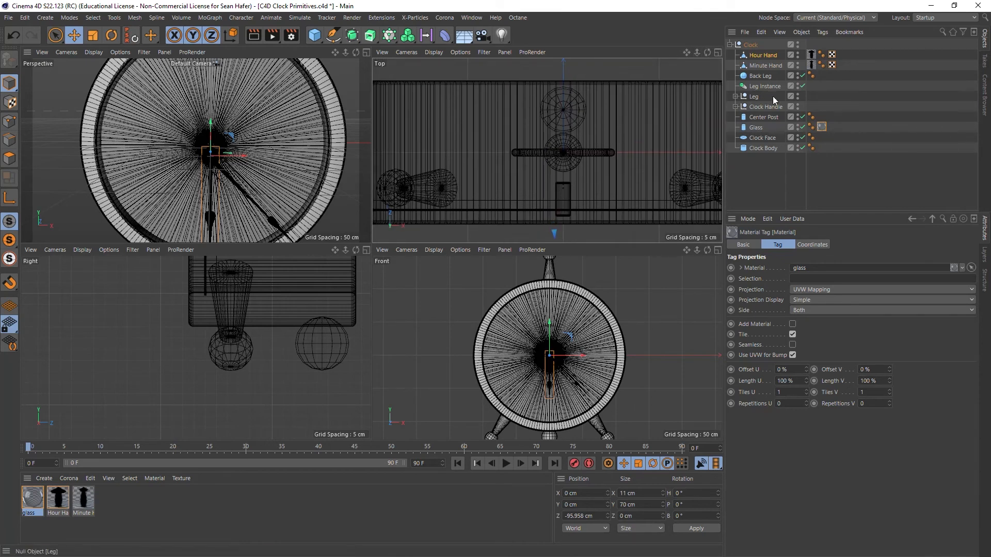
left_click(758, 127)
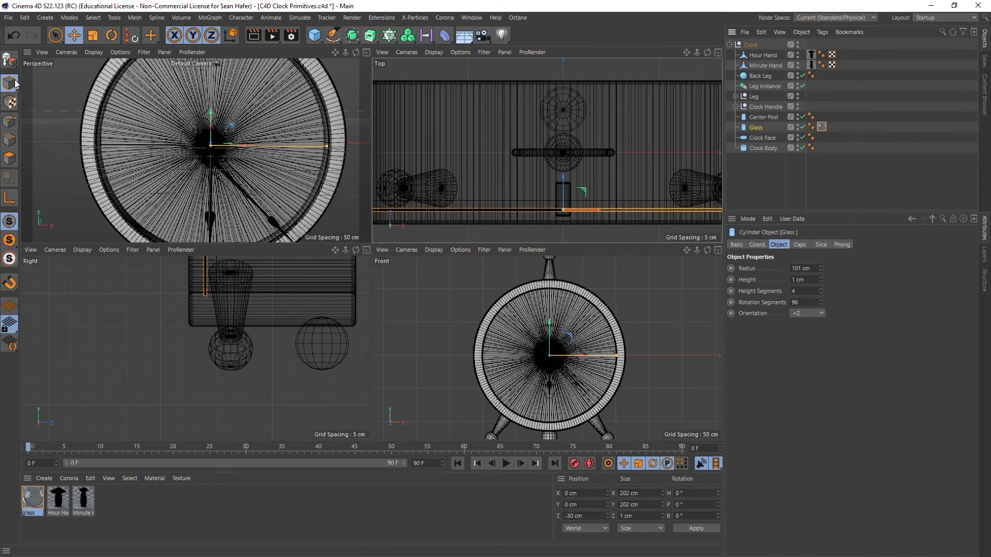
key("x")
key("y")
left_click_drag(562, 176, 566, 183)
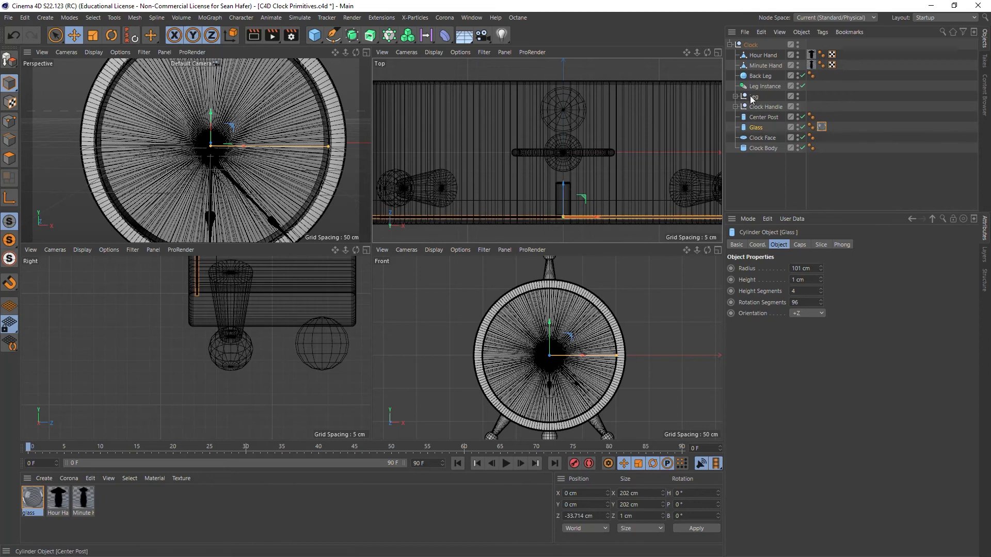
- Move the Clock Face slightly forward along Z and the Center Post back to about Z -21.9 cm
left_click(768, 138)
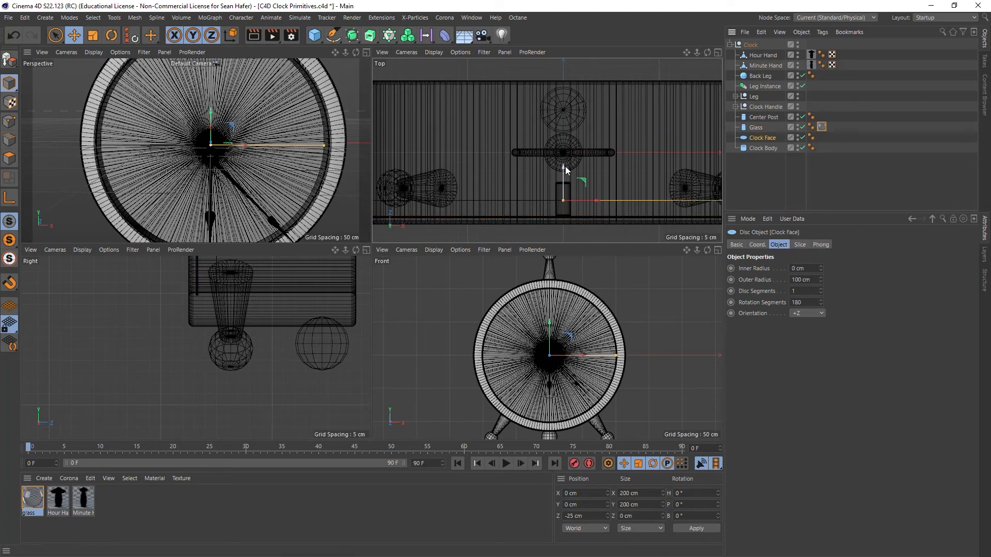
left_click_drag(564, 169, 565, 171)
left_click(744, 119)
left_click_drag(562, 165, 562, 163)
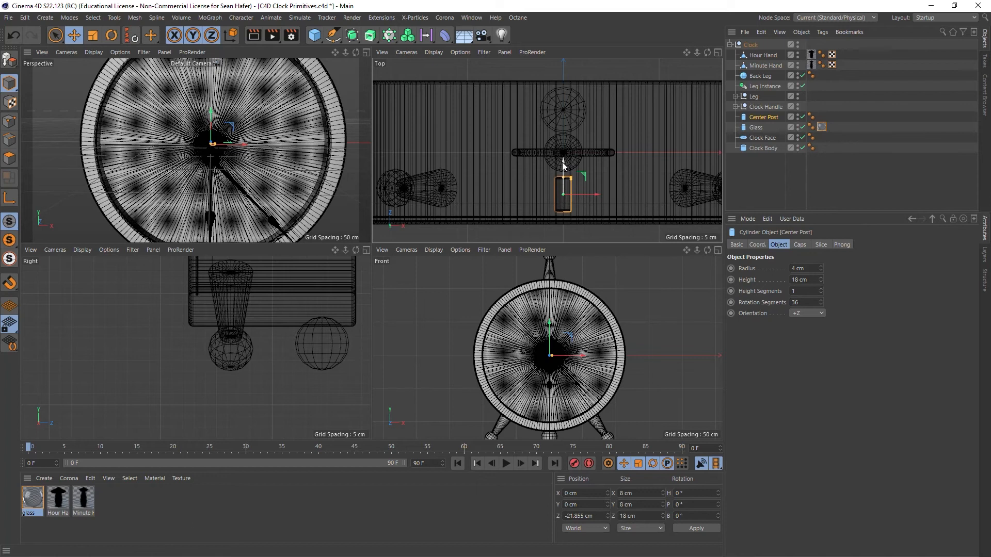
left_click_drag(562, 162, 563, 162)
left_click_drag(562, 162, 564, 162)
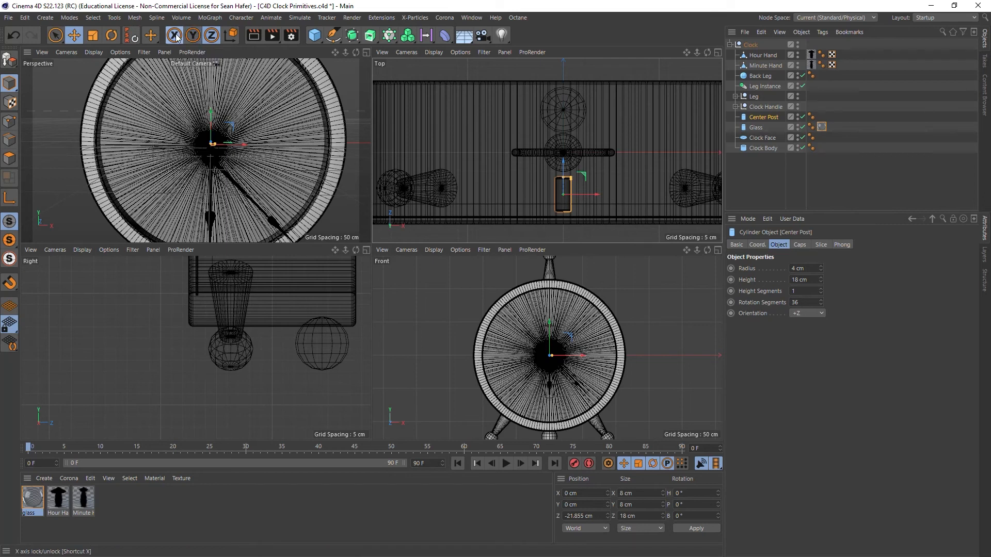
- Adjust the Center Post along Z to about -22.1 cm with all axes unlocked, and render the perspective view
left_click_drag(668, 126, 641, 126)
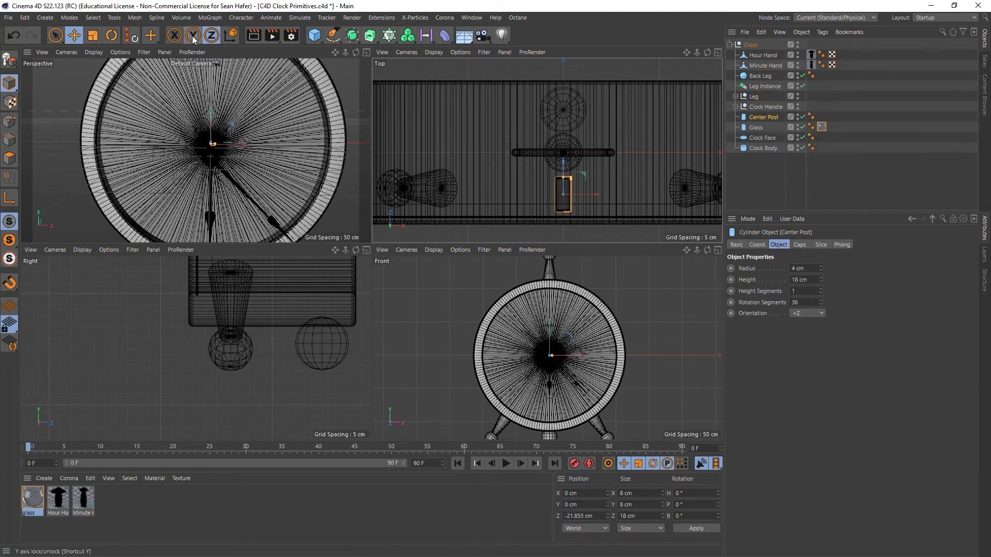
left_click(176, 37)
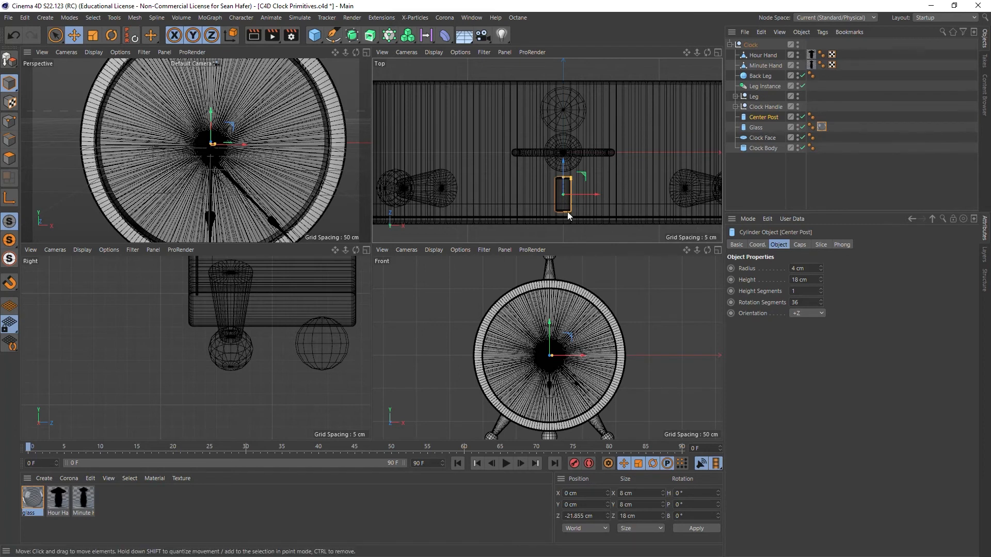
left_click_drag(567, 203, 562, 161)
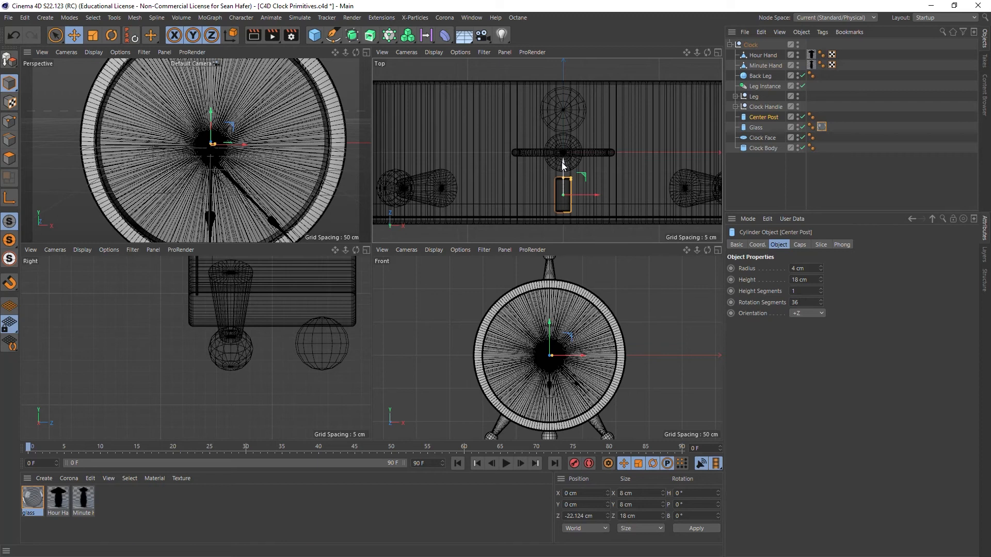
left_click(257, 40)
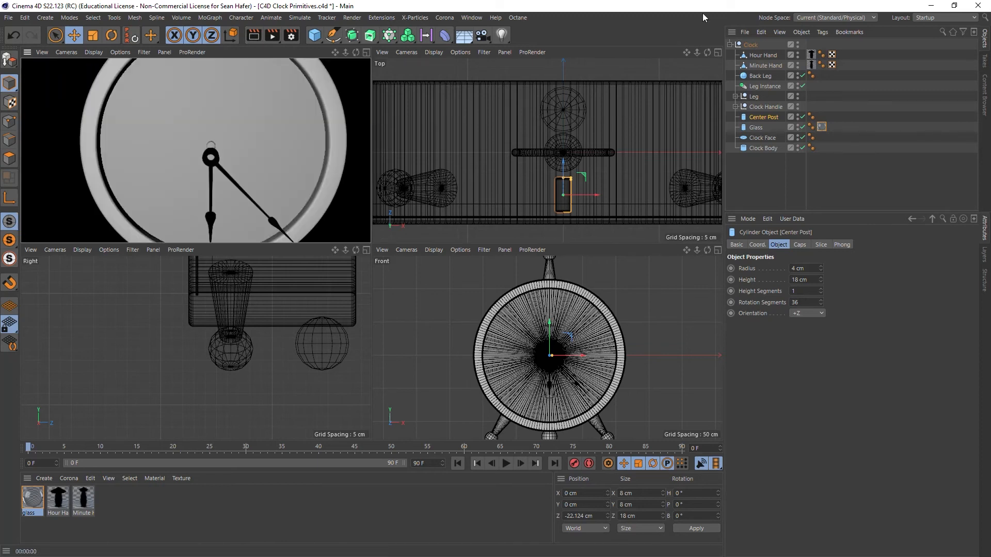
- Move the Hour Hand back along Z to about -28.3 cm, onto the Center Post just in front of the clock face
right_click_drag(686, 52, 651, 55)
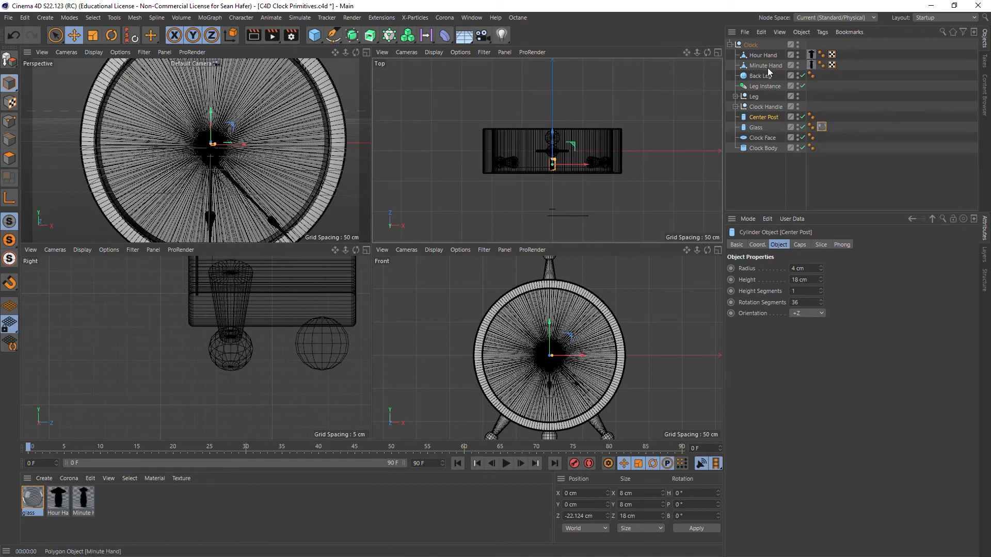
left_click(759, 55)
left_click_drag(553, 175, 551, 140)
scroll(549, 157, "up", 5)
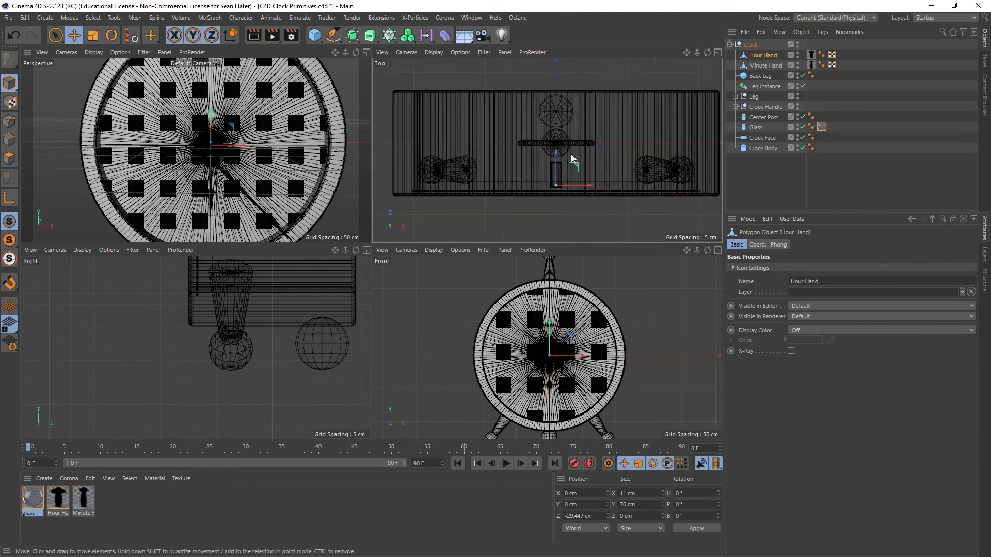
scroll(569, 154, "up", 4)
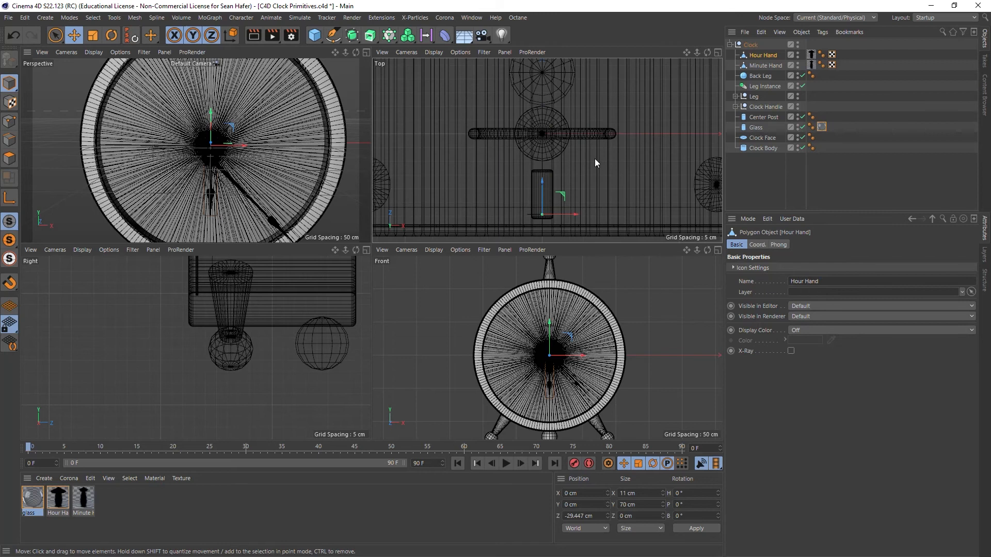
left_click_drag(543, 180, 544, 180)
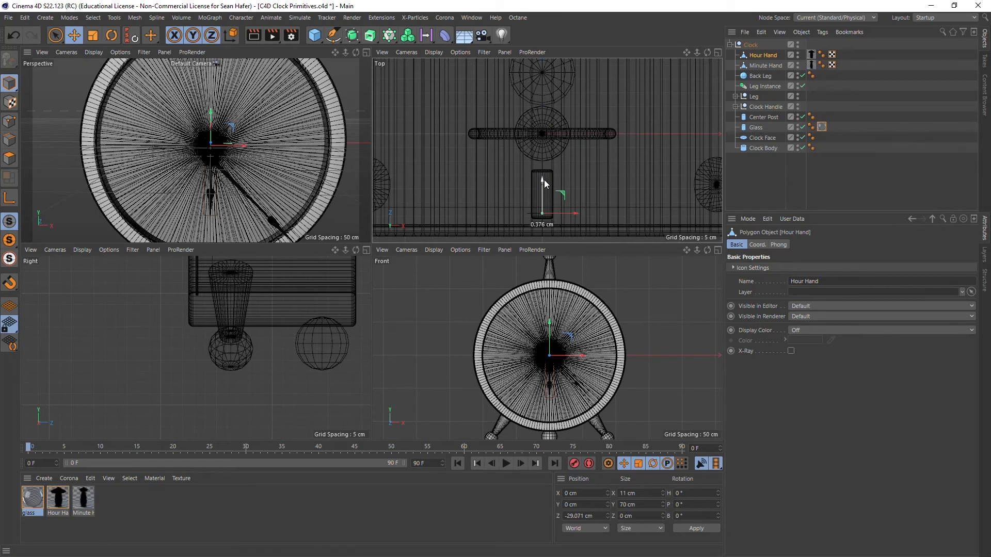
left_click_drag(544, 180, 544, 176)
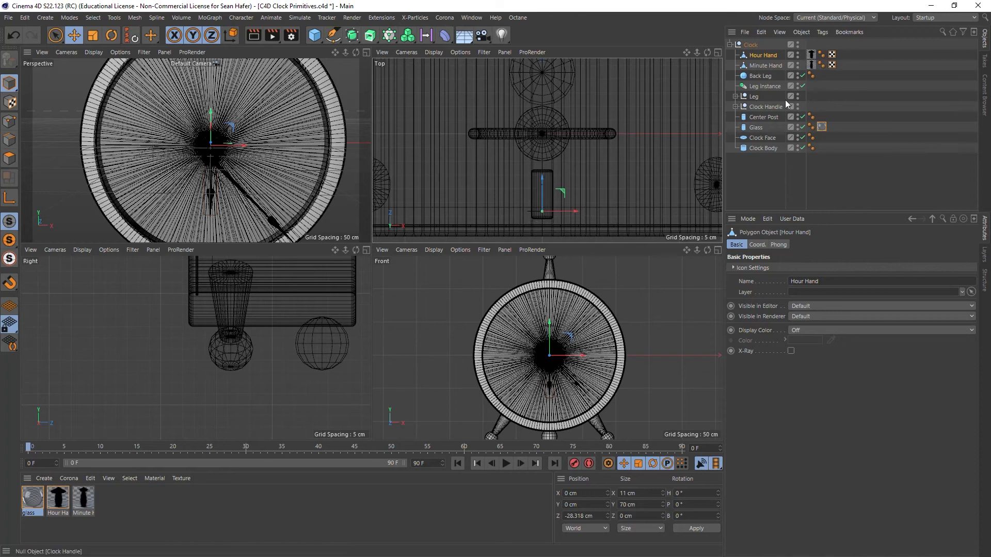
- Move the Minute Hand back along Z to about -29.1 cm, on the Center Post just in front of the Hour Hand
left_click(767, 65)
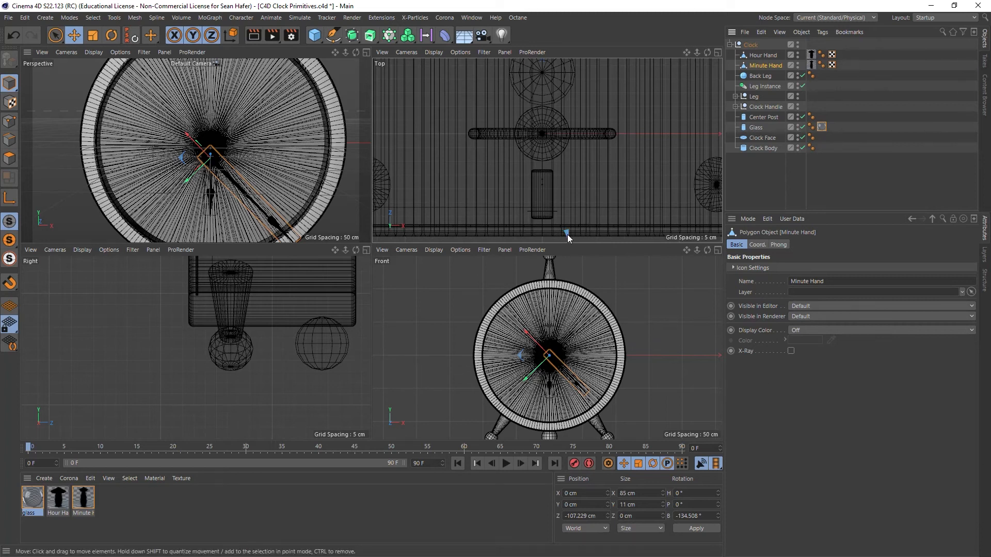
key("s")
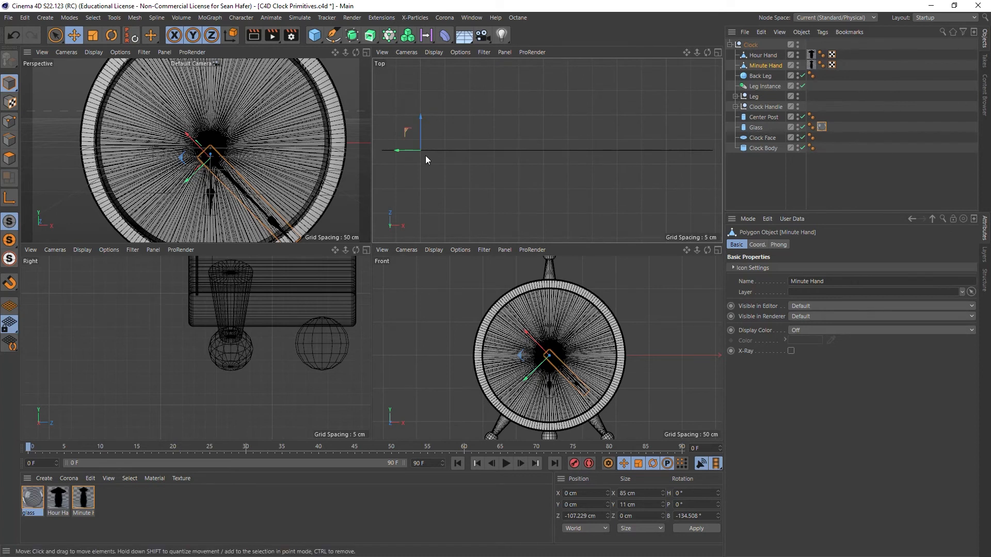
scroll(547, 150, "down", 10)
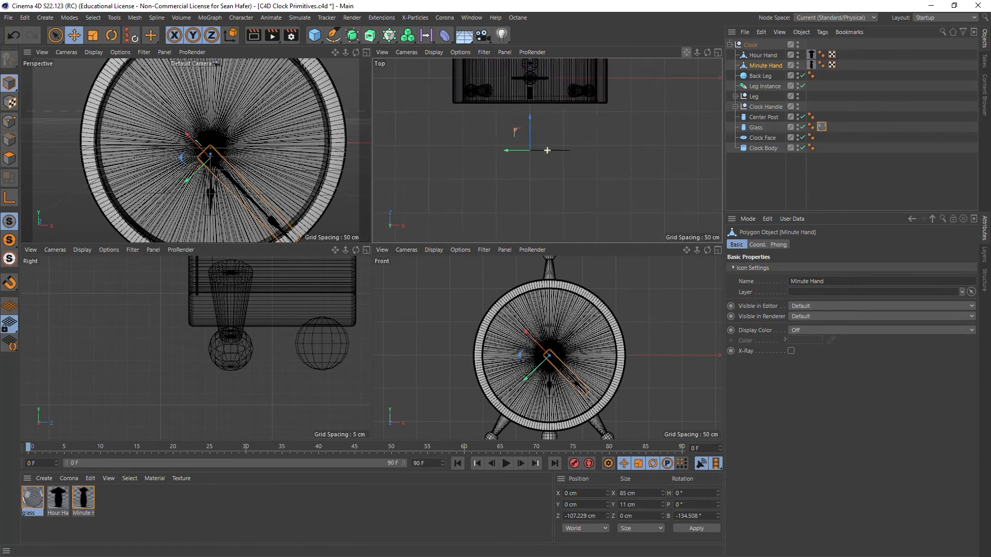
scroll(547, 150, "up", 4)
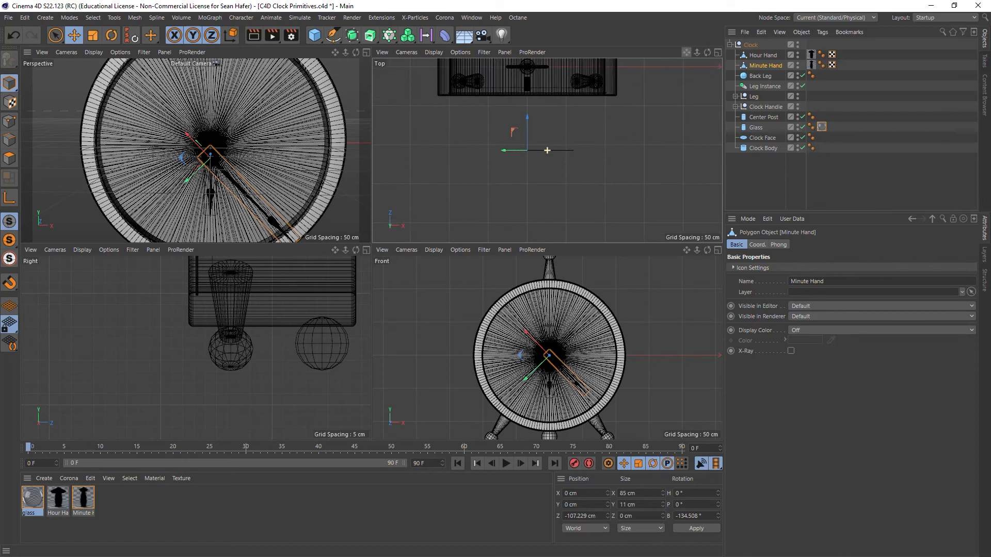
left_click_drag(528, 115, 537, 58)
scroll(501, 132, "up", 5)
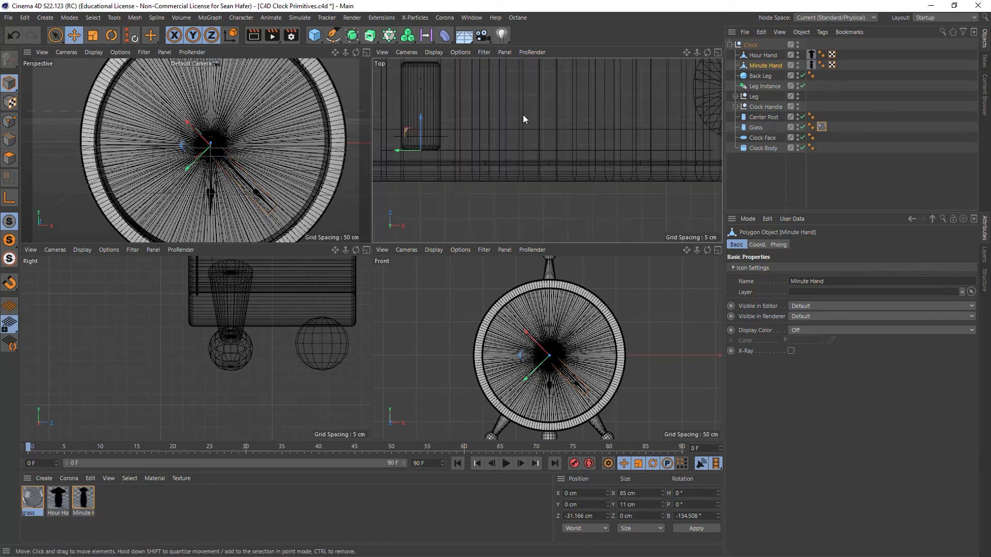
left_click_drag(420, 116, 425, 105)
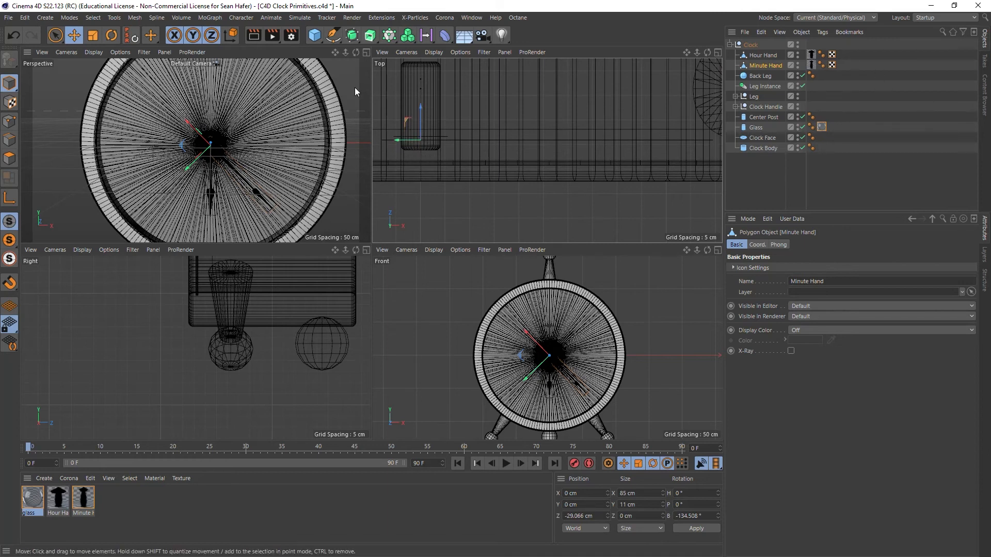
- Render the perspective view to check the hands, and save the project
left_click(254, 35)
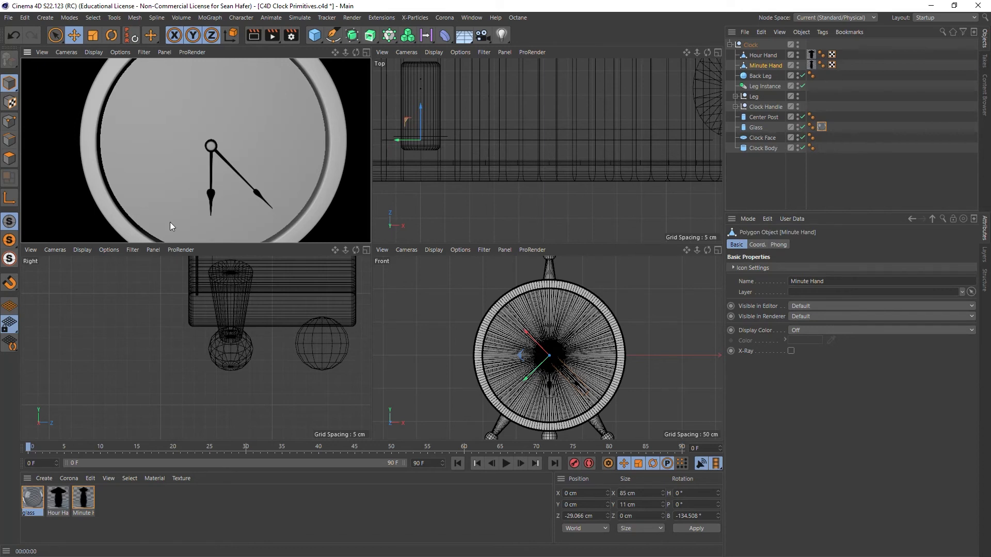
left_click(9, 17)
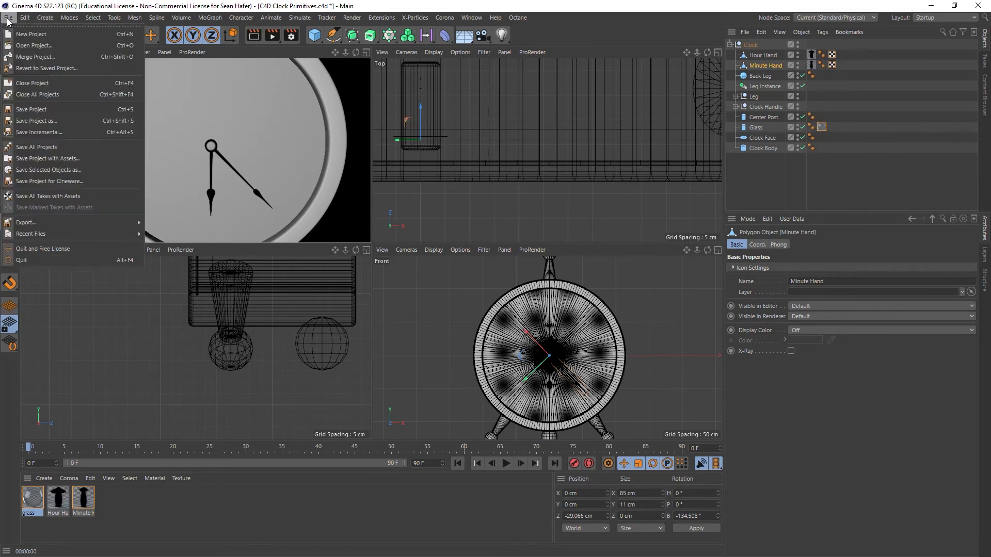
left_click(29, 109)
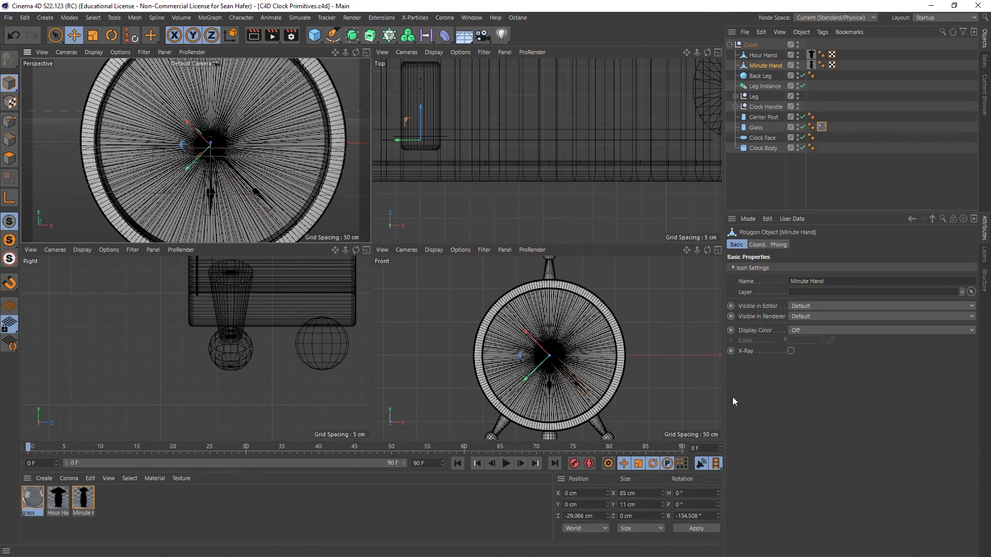
- Create a new material and name it Clock Face
double_click(174, 507)
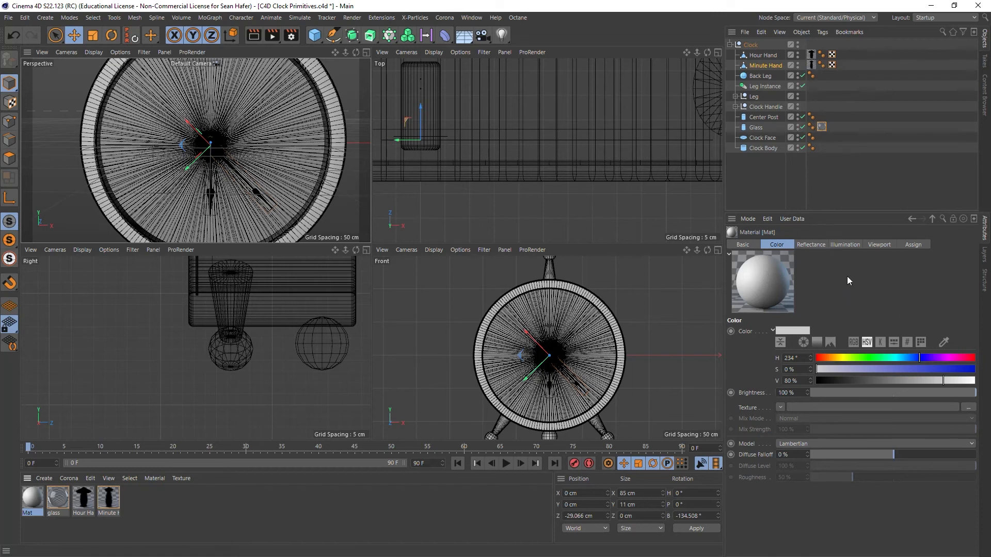
left_click(744, 245)
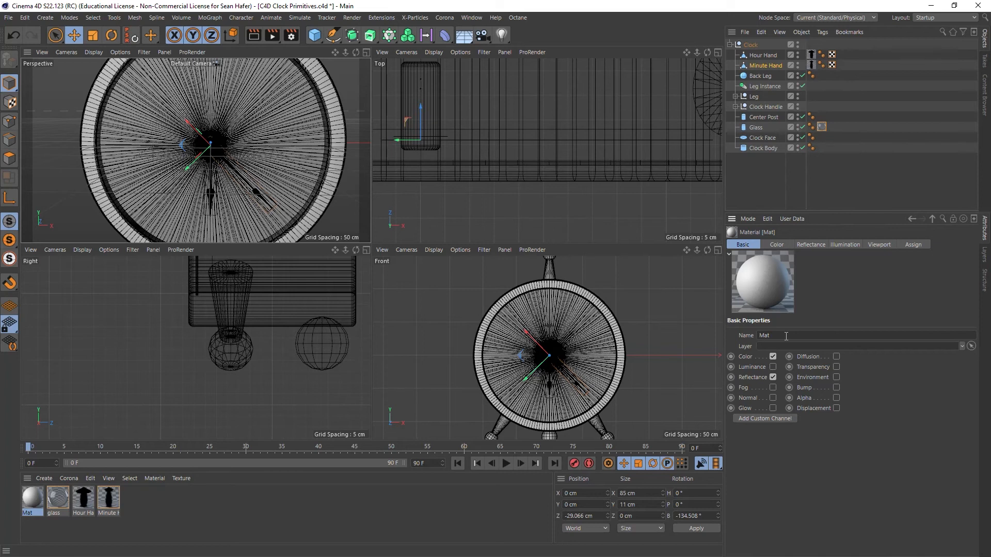
double_click(29, 513)
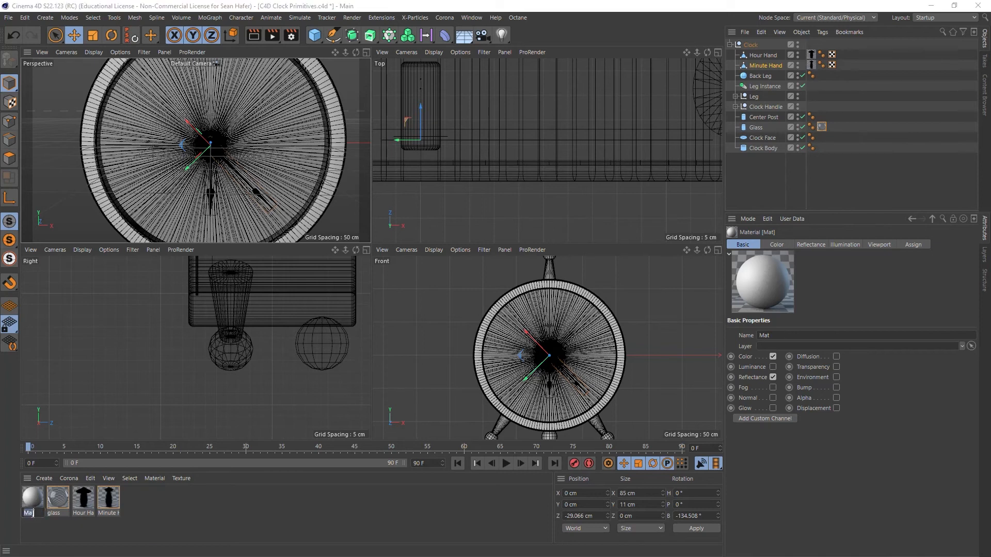
left_click(34, 513)
double_click(34, 514)
type("Clock Face")
key("Return")
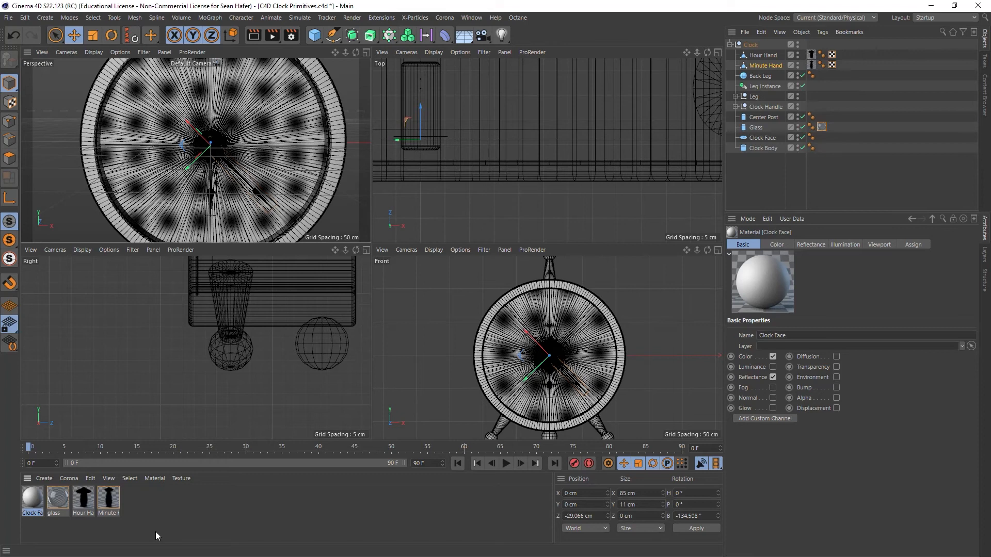
- Turn off the Reflectance channel of the Clock Face material
left_click(785, 247)
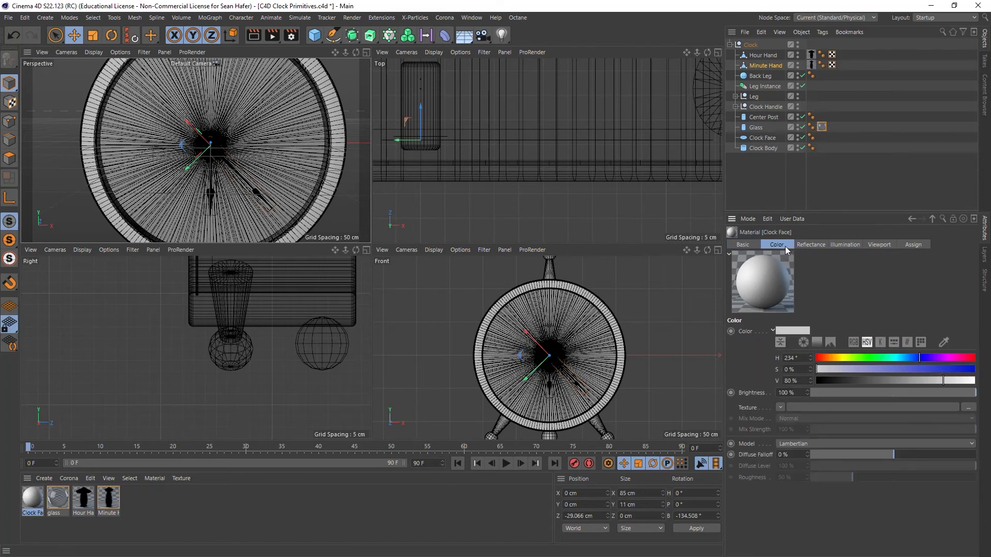
left_click(813, 246)
left_click(856, 246)
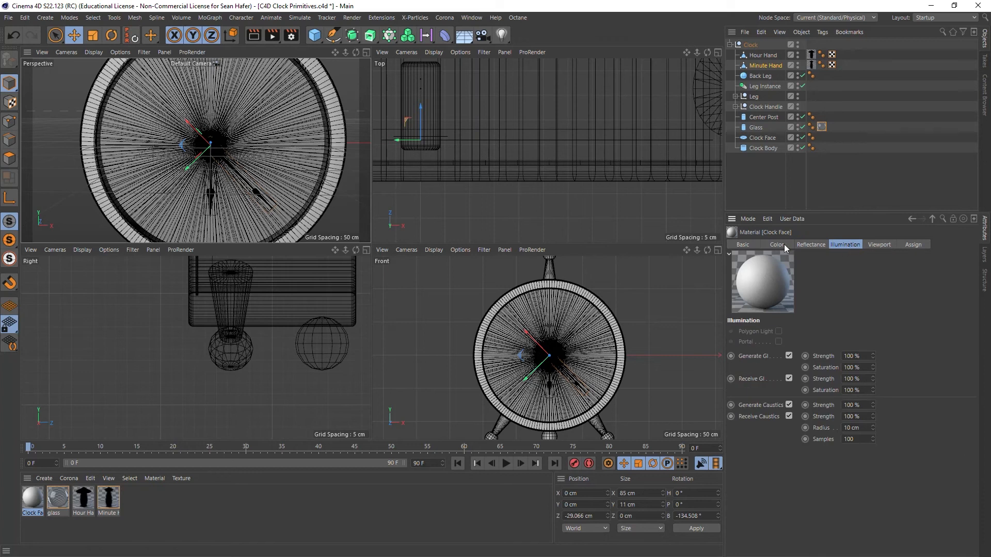
left_click(743, 245)
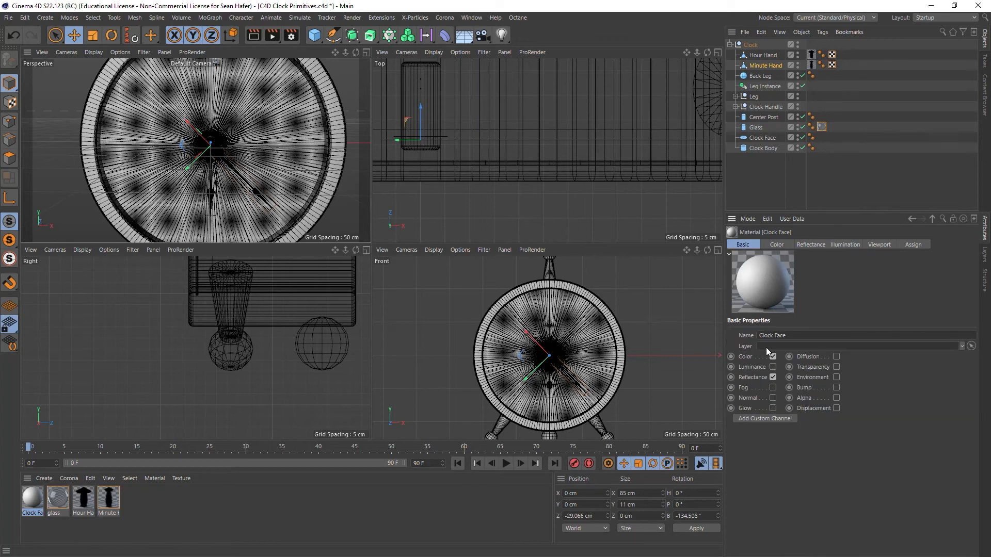
left_click(773, 378)
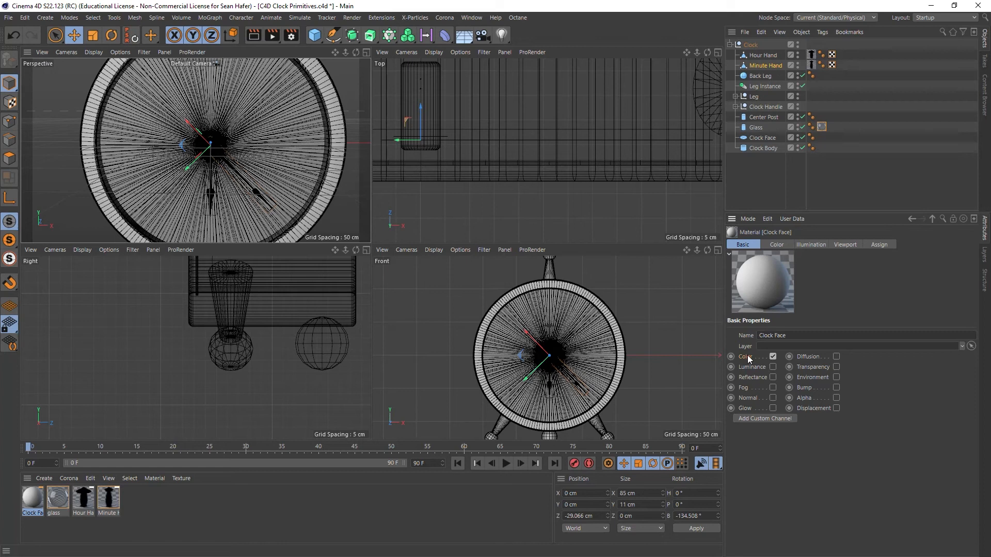
- Load ClockFace.psd as the color texture of the Clock Face material, copying the image into the project location
left_click(768, 247)
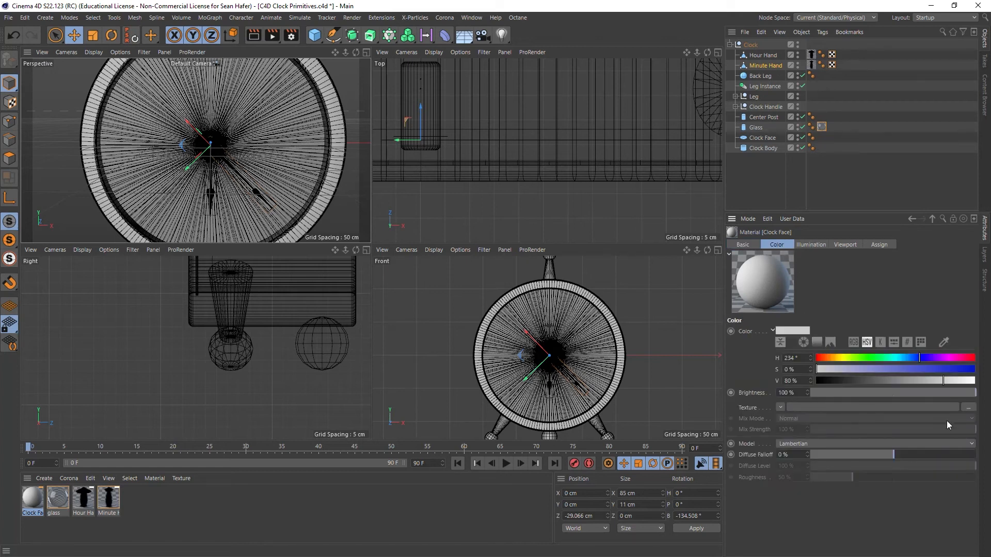
left_click(966, 408)
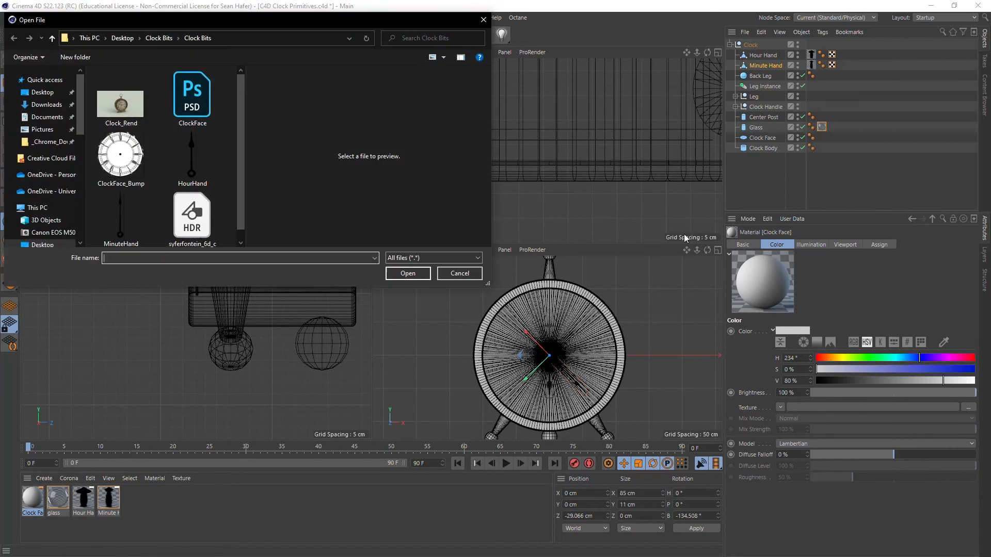
scroll(172, 153, "down", 1)
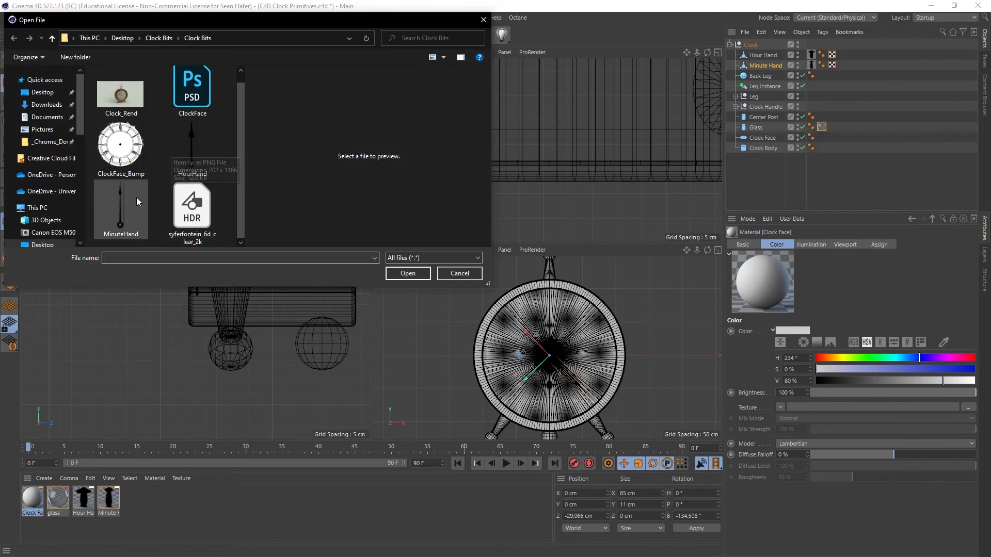
left_click(192, 100)
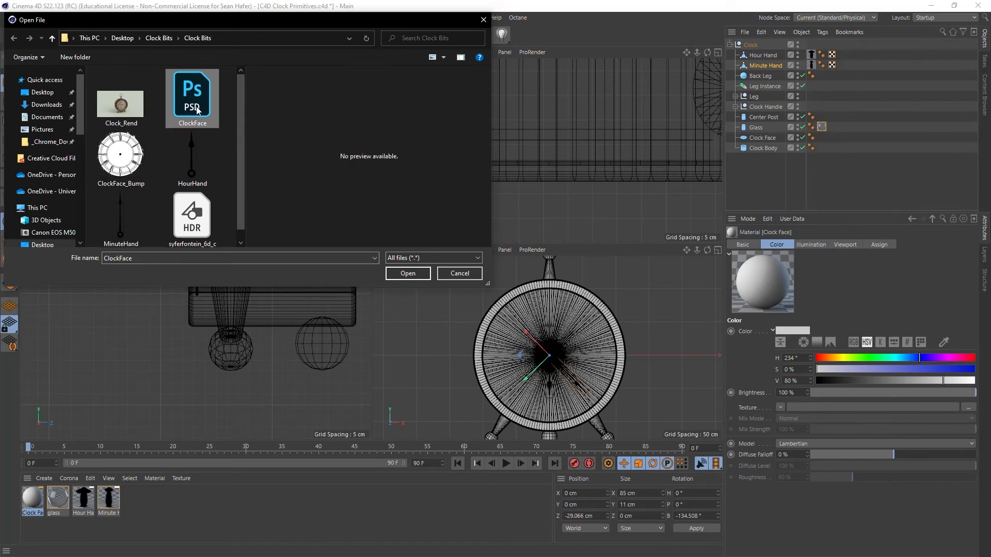
left_click(408, 274)
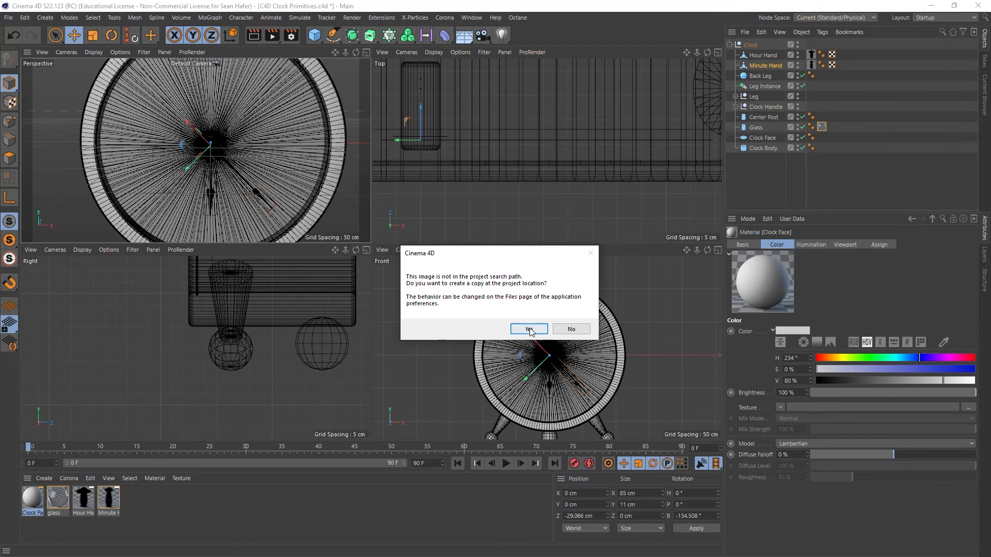
left_click(530, 331)
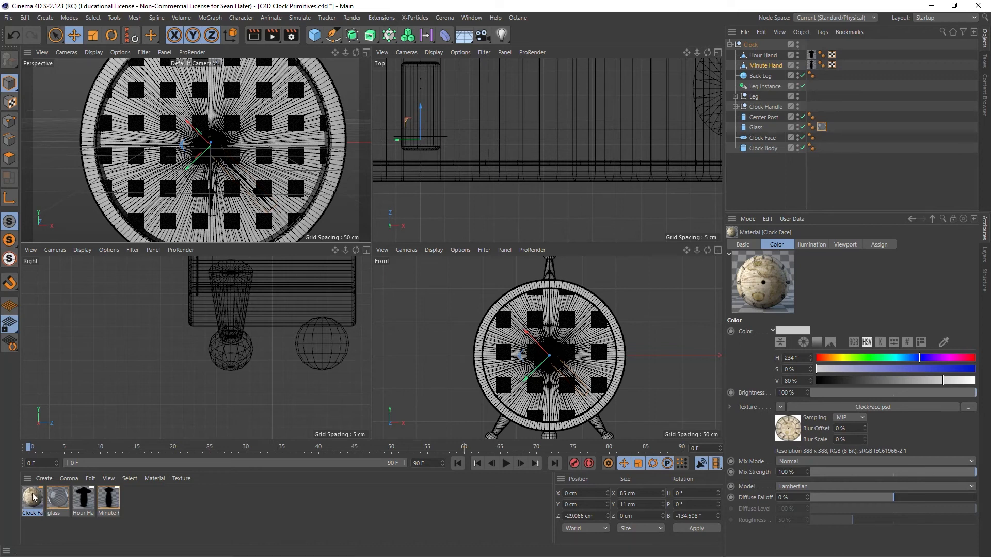
- Apply the Clock Face material to the Clock Face disc and render the perspective view with the front of the clock framed
left_click_drag(740, 86, 769, 140)
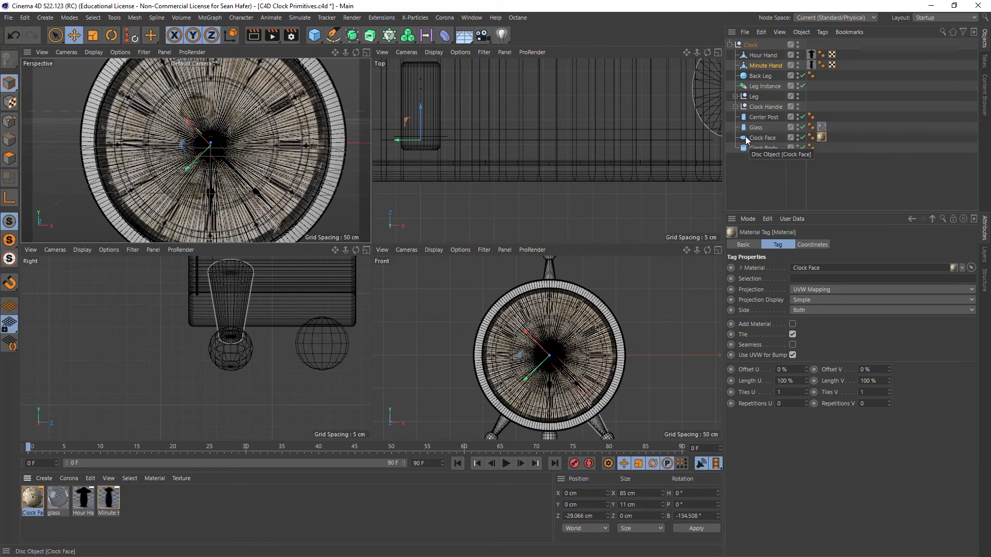
right_click_drag(338, 56, 310, 56)
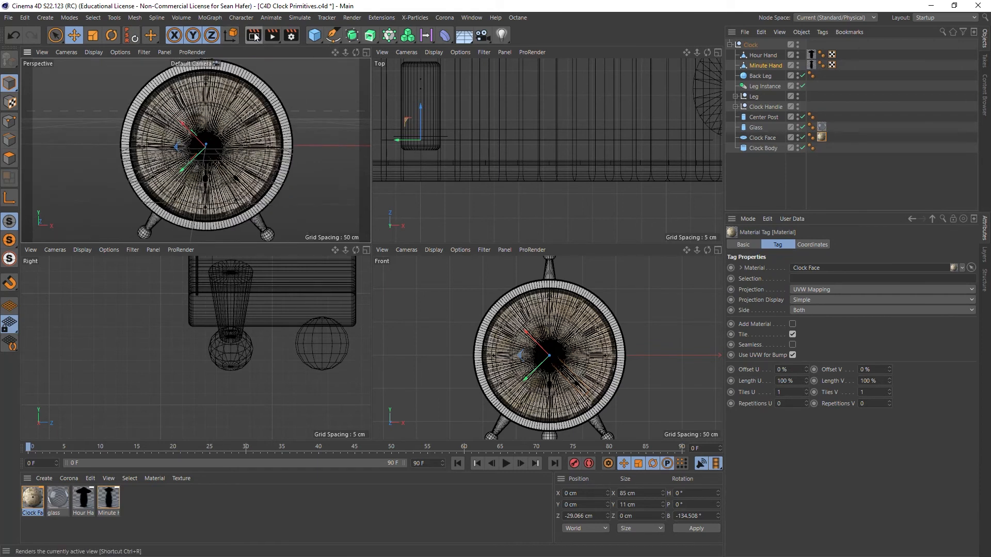
left_click(253, 34)
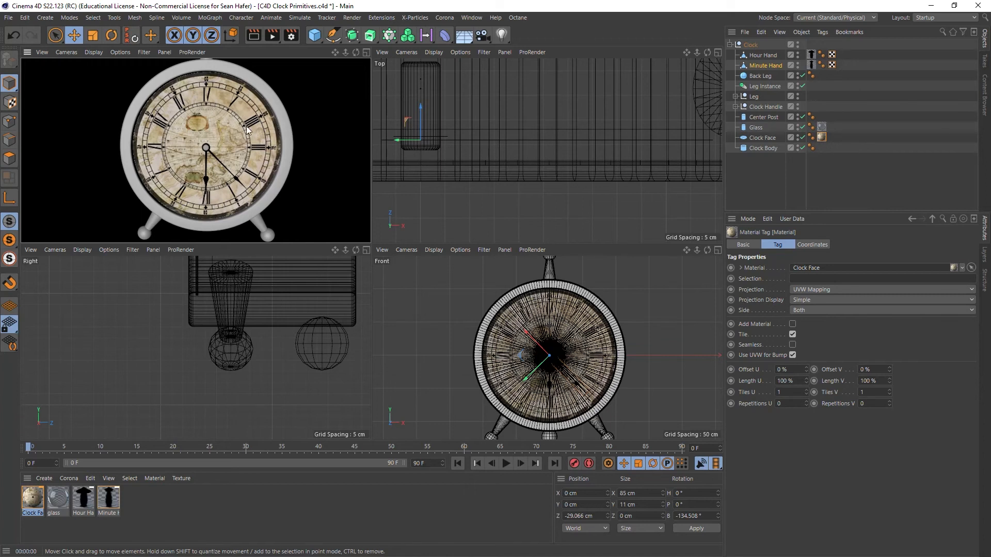
- Render a close-up of the upper clock face and examine how the texture sits on the disc
scroll(211, 87, "up", 6)
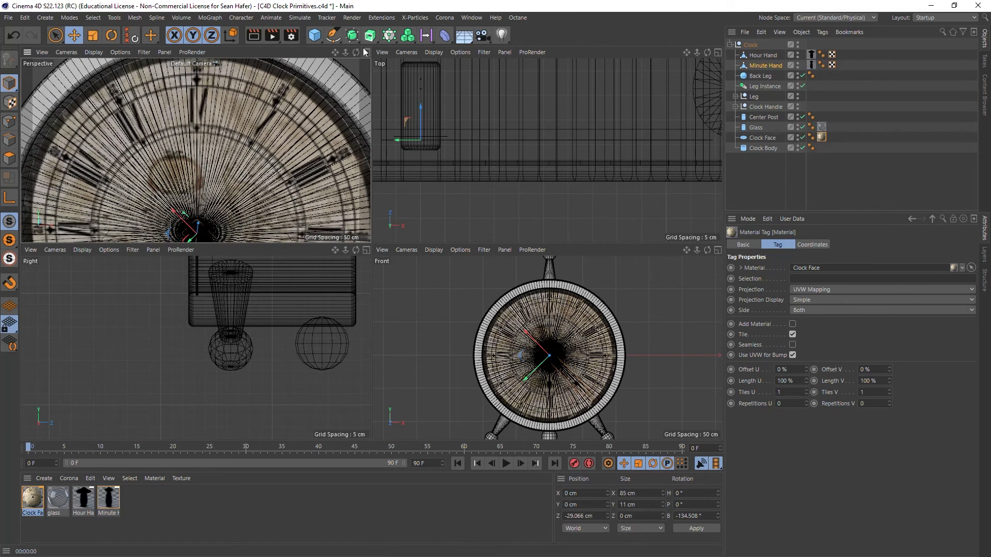
left_click_drag(335, 53, 345, 126)
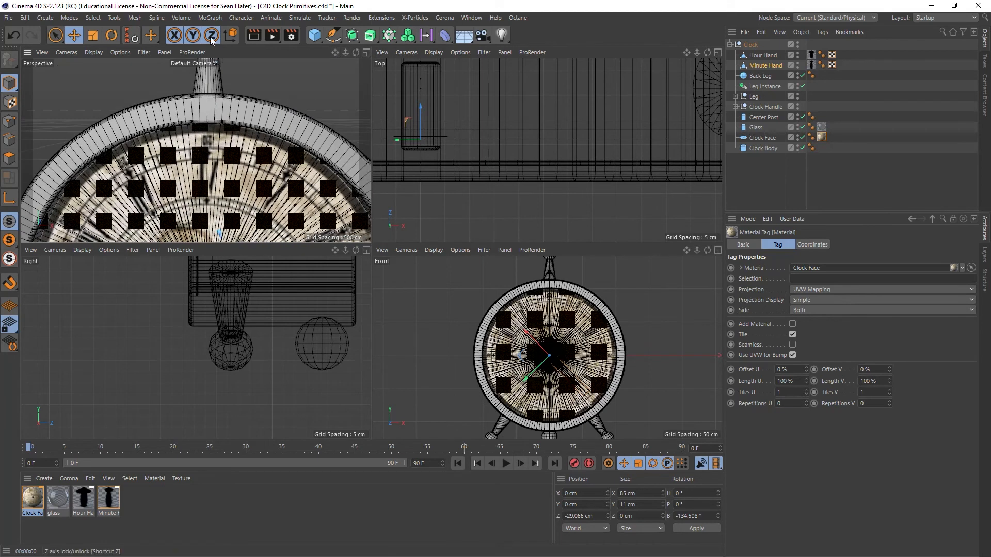
left_click(249, 38)
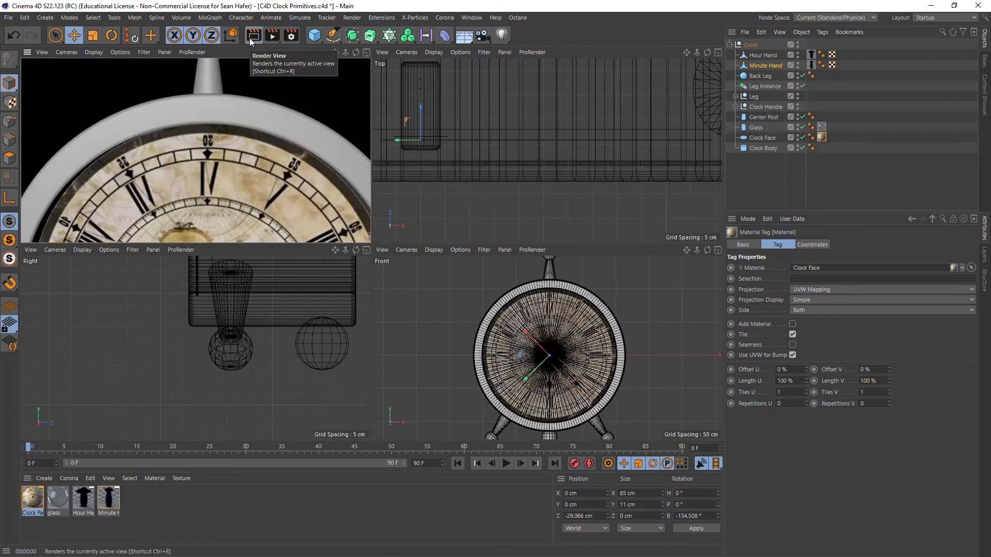
right_click_drag(334, 53, 273, 54)
left_click_drag(334, 53, 353, 16)
scroll(196, 150, "up", 3)
scroll(196, 150, "down", 4)
scroll(196, 150, "up", 5)
scroll(195, 150, "down", 2)
scroll(196, 150, "up", 2)
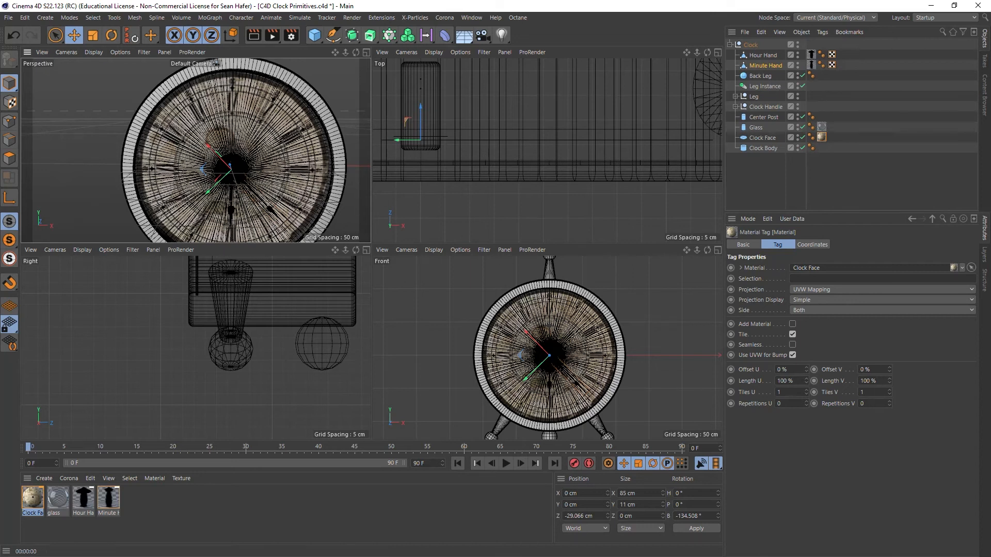
- Set the orientation of the Clock Face disc to -Z
left_click(758, 138)
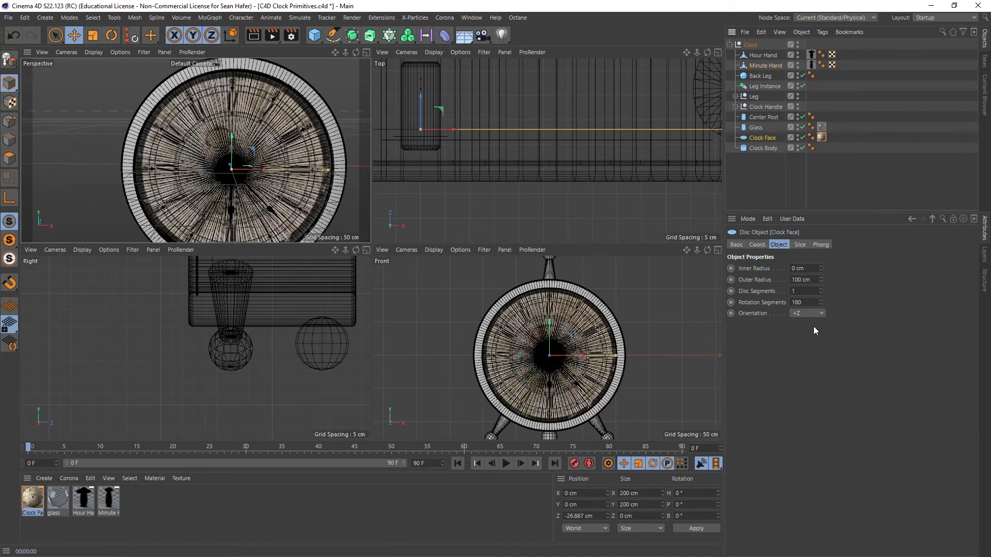
left_click(807, 312)
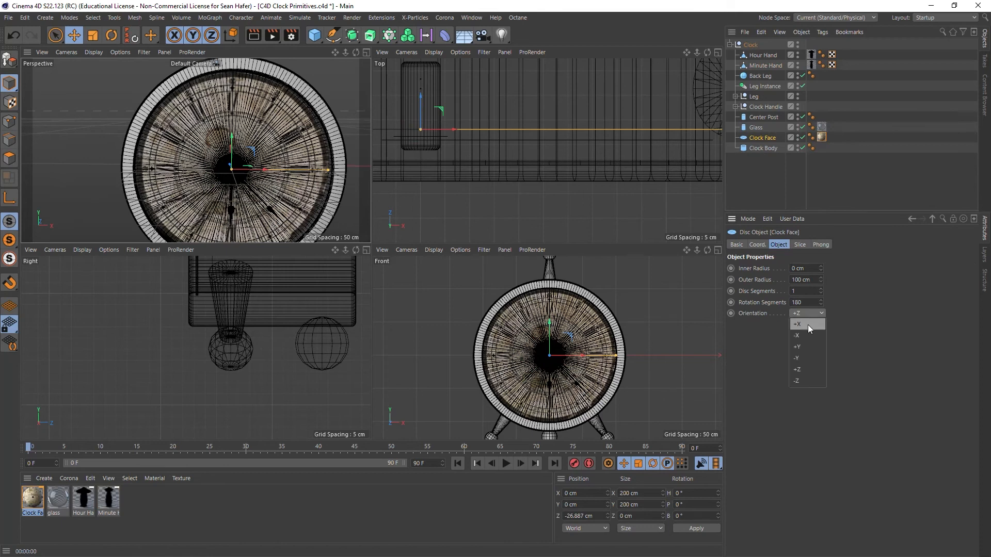
left_click(800, 380)
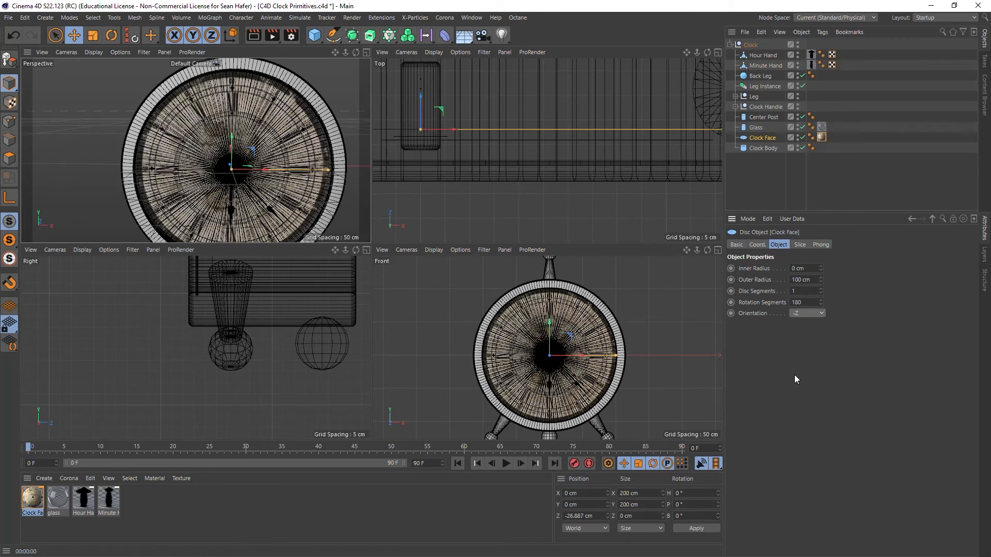
- Maximize the perspective view, frame the clock face and render it to check the texture
left_click(366, 52)
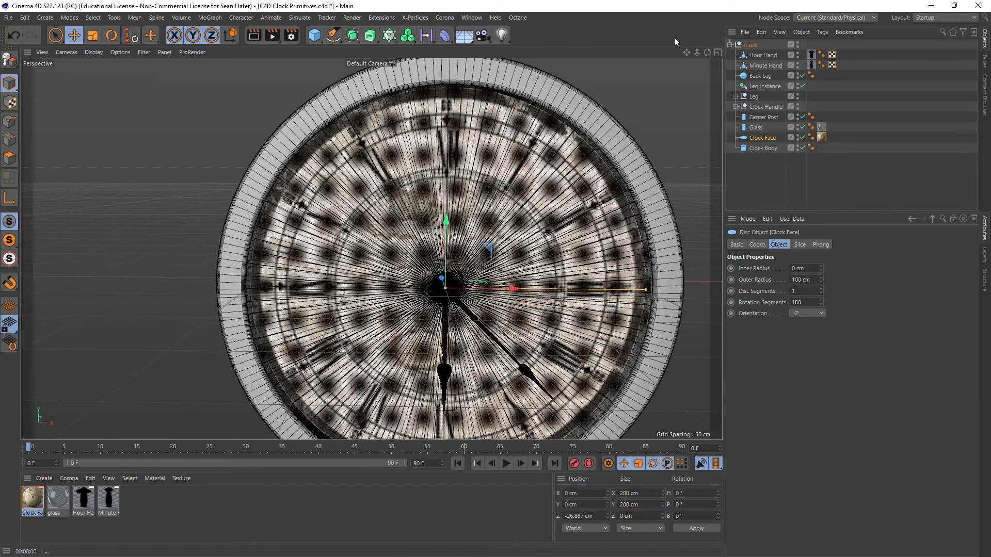
mouse_move(683, 51)
right_mouse_down()
mouse_move(732, 52)
mouse_move(695, 52)
right_mouse_up()
left_click_drag(686, 52, 639, 26)
mouse_move(683, 52)
right_mouse_down()
mouse_move(652, 53)
mouse_move(674, 52)
right_mouse_up()
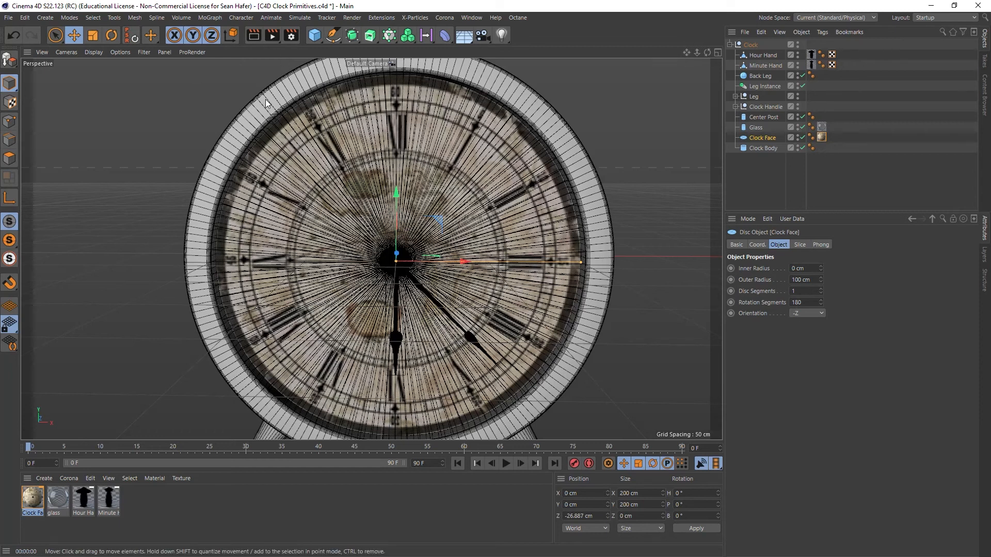
left_click(253, 36)
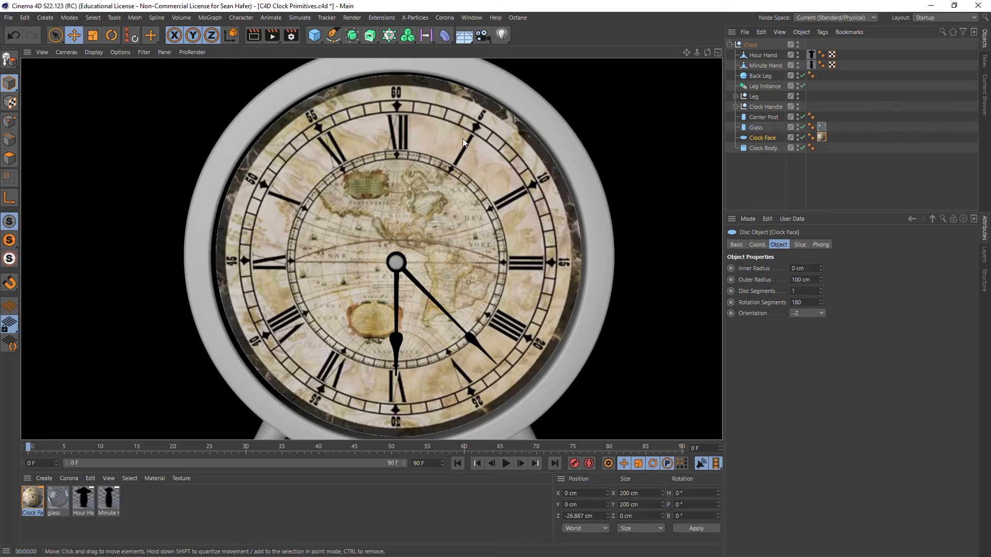
- Set the radius of the Glass cylinder to 102 cm
left_click(533, 243)
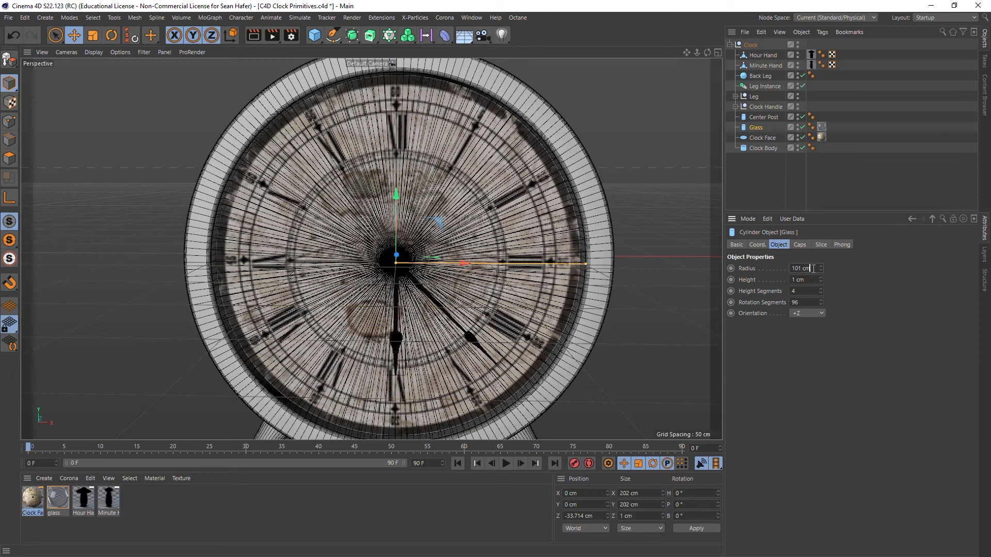
left_click_drag(814, 268, 778, 269)
type("1")
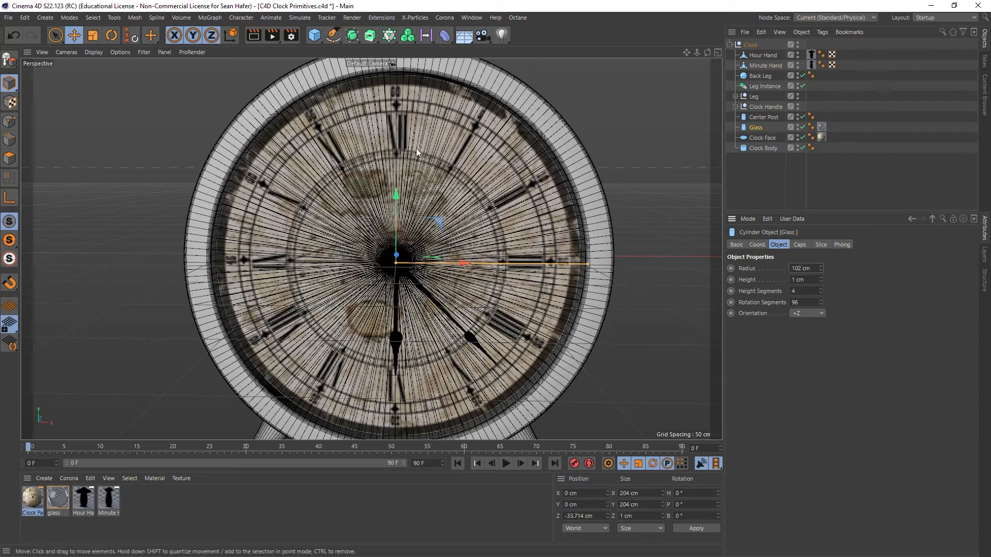
- Review the material tag and object properties of the Clock Face, and render the enlarged perspective view again
left_click(821, 137)
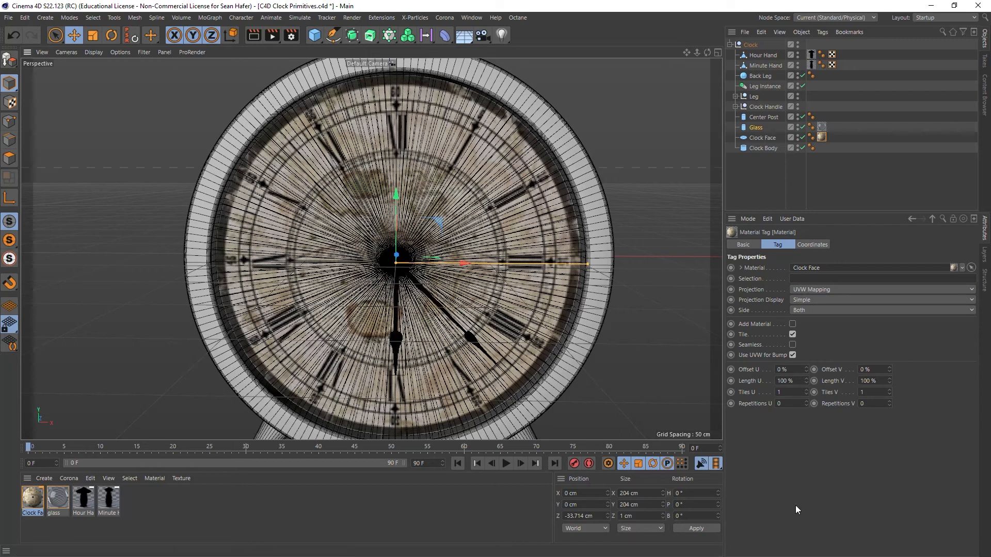
left_click(758, 127)
left_click(762, 138)
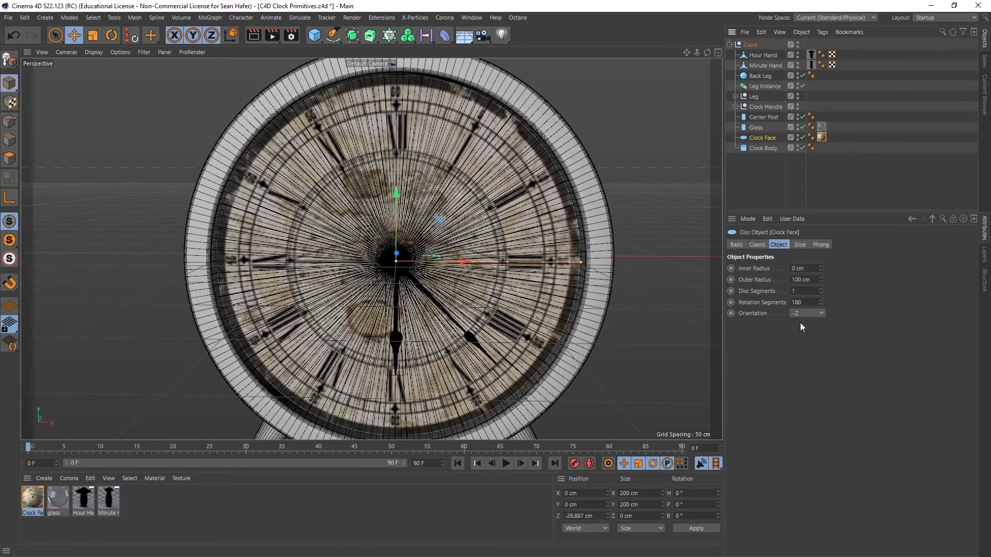
left_click(254, 36)
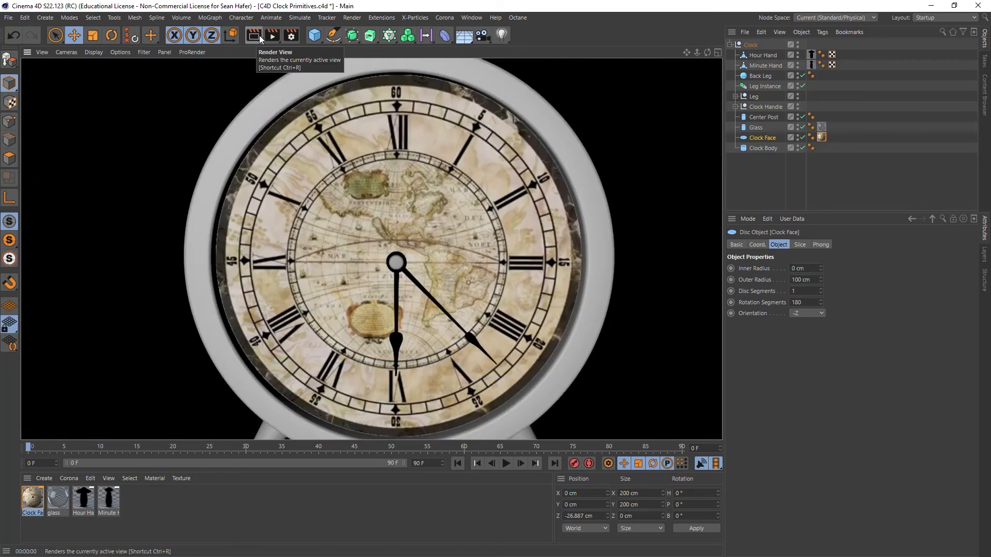
- Render the whole clock from a slightly angled perspective view and save the project
right_click_drag(687, 55, 622, 54)
mouse_move(706, 54)
left_mouse_down()
mouse_move(635, 54)
mouse_move(686, 54)
left_mouse_up()
left_click(254, 36)
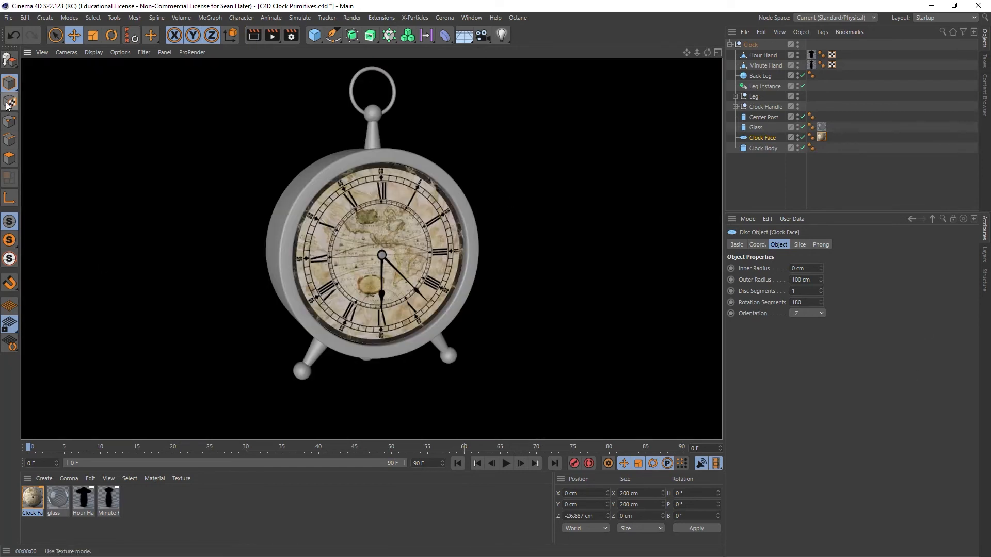
left_click(9, 18)
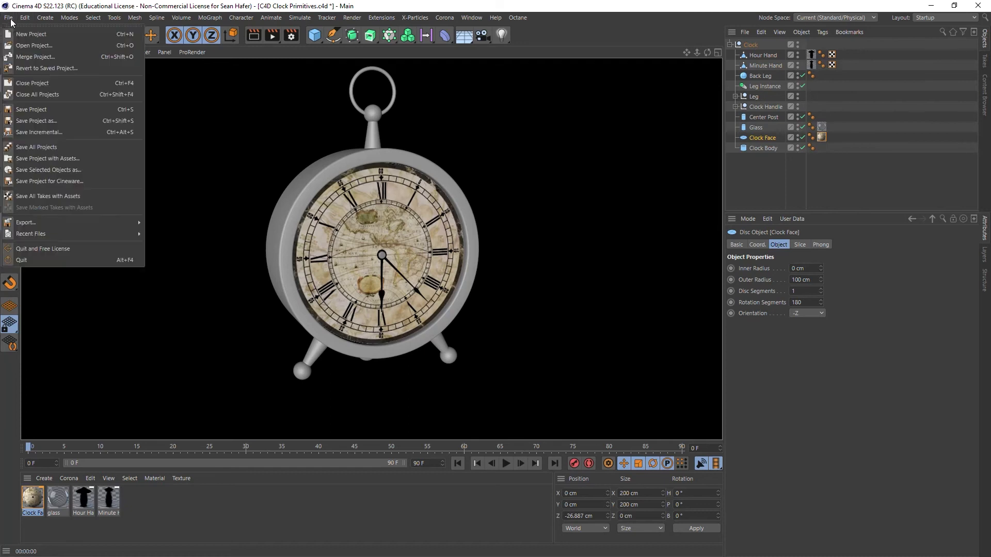
left_click(45, 110)
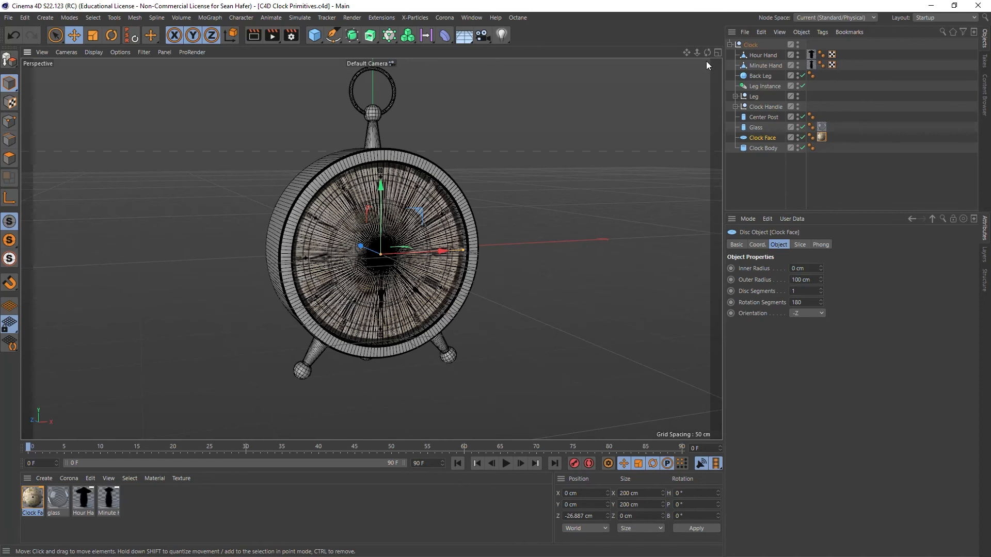
- Create a new material and name it Metal
left_click_drag(687, 52, 683, 67)
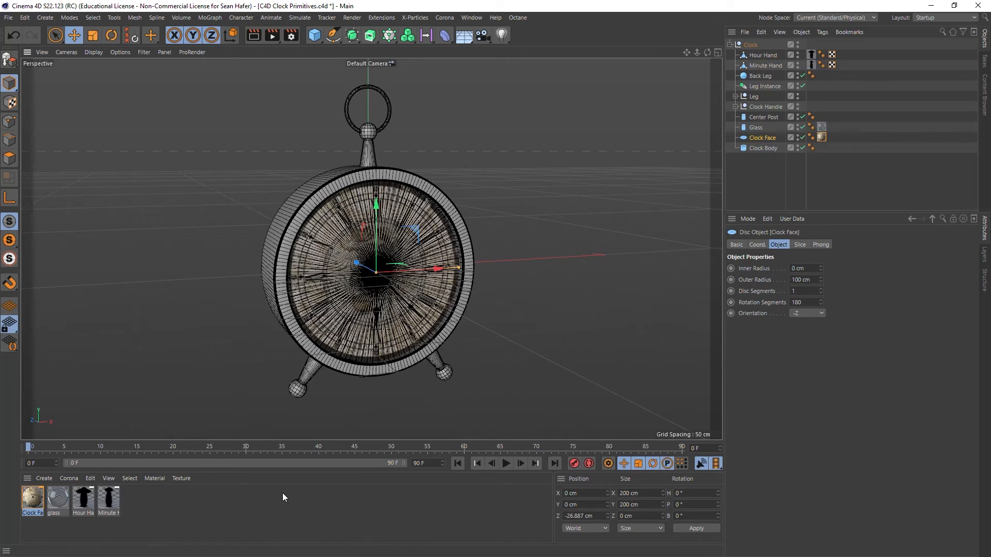
double_click(188, 508)
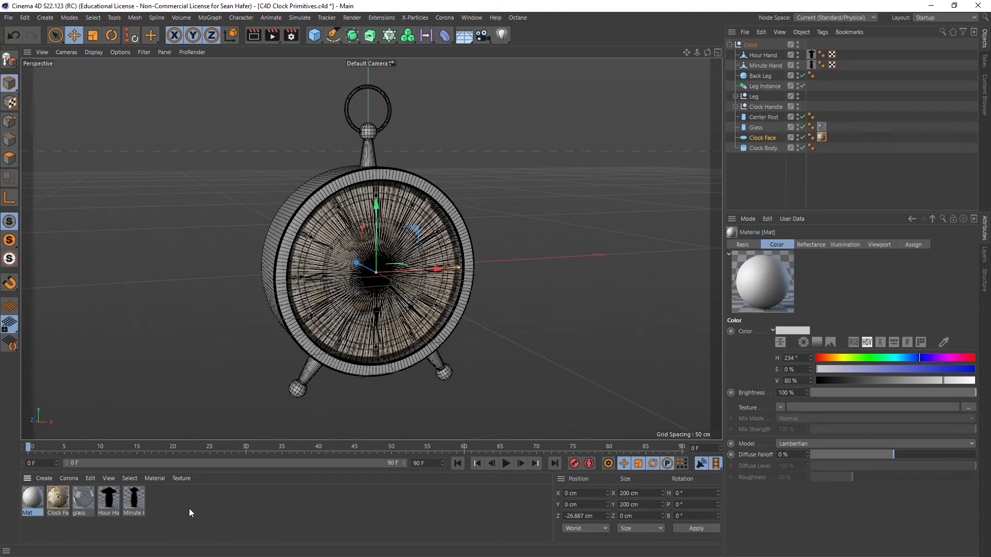
double_click(33, 501)
left_click_drag(336, 72, 747, 85)
left_click(606, 174)
left_click_drag(606, 174, 520, 166)
type("Metal")
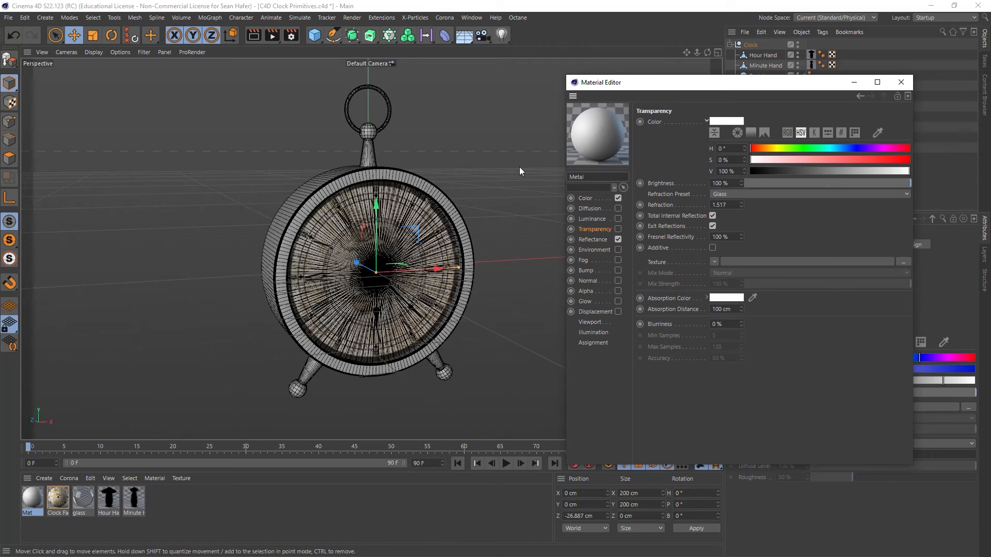
- Disable the Metal material's Color channel and replace its Default Specular reflectance layer with a Beckmann layer
left_click(618, 198)
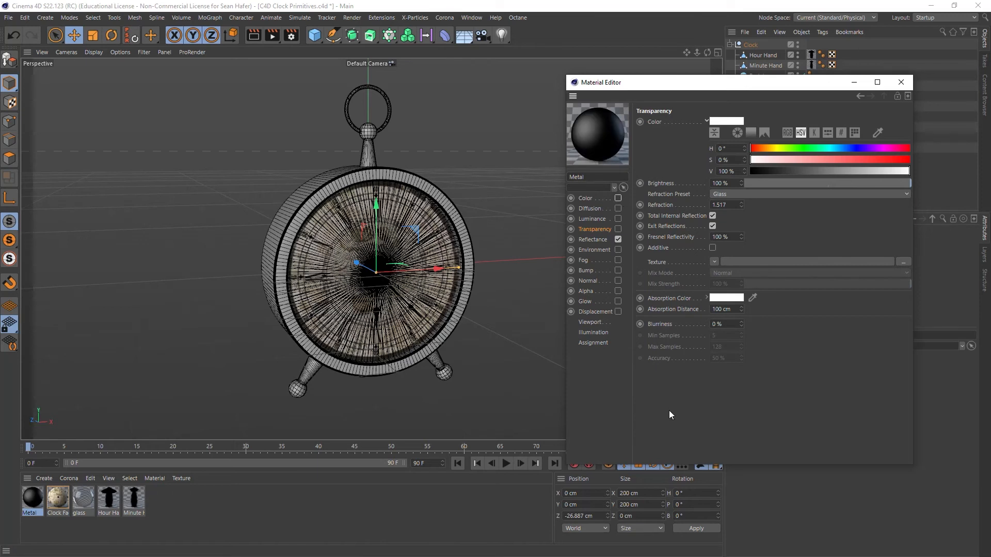
left_click(598, 238)
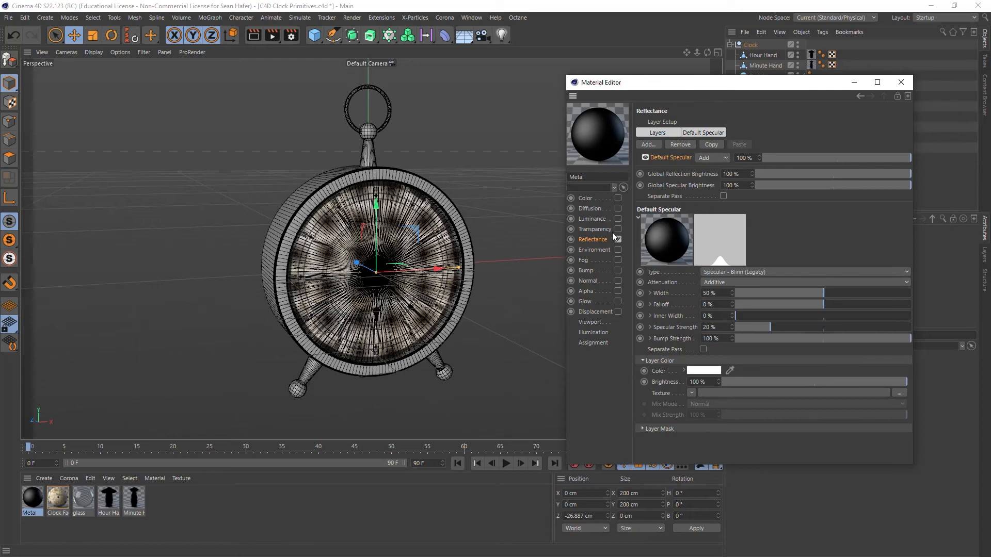
left_click_drag(735, 87, 736, 71)
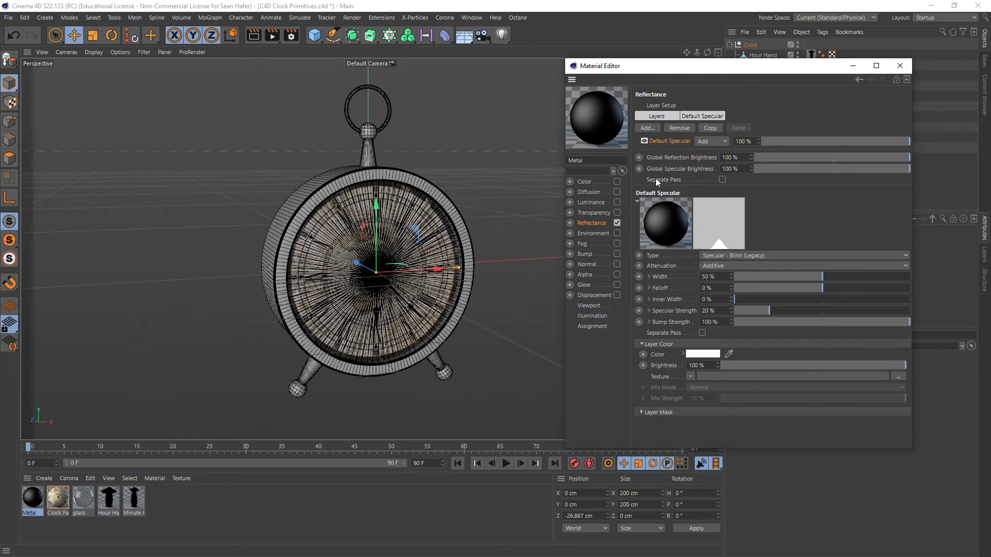
left_click(679, 128)
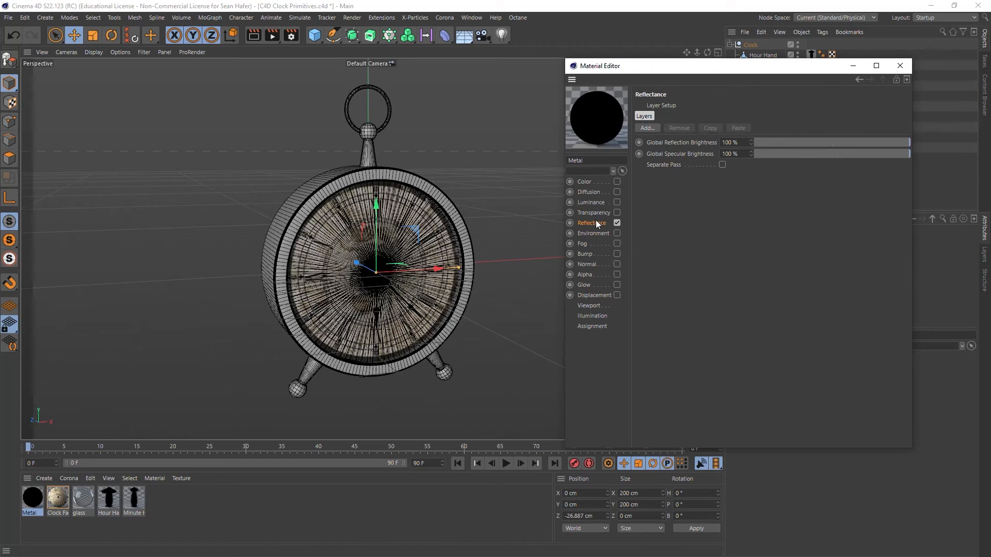
left_click(650, 130)
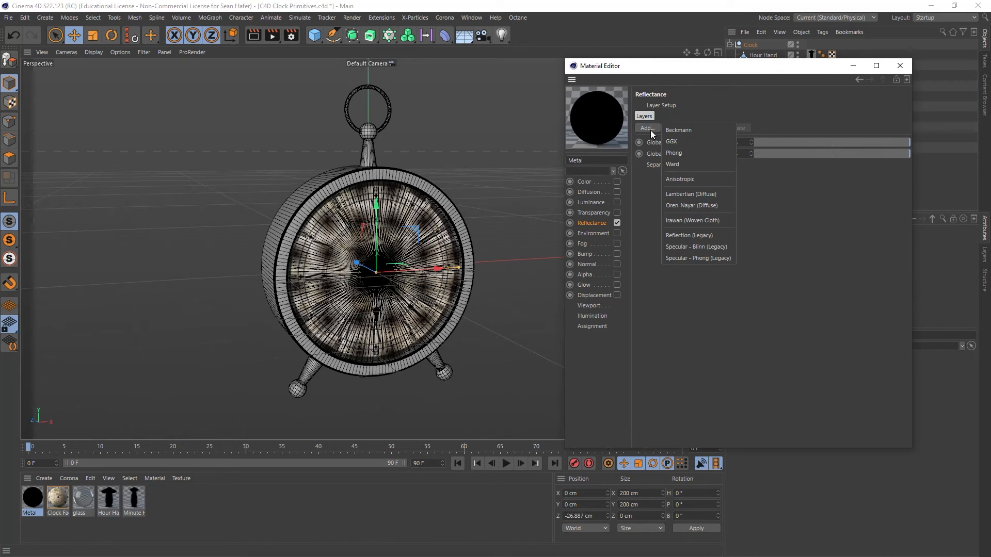
left_click(698, 134)
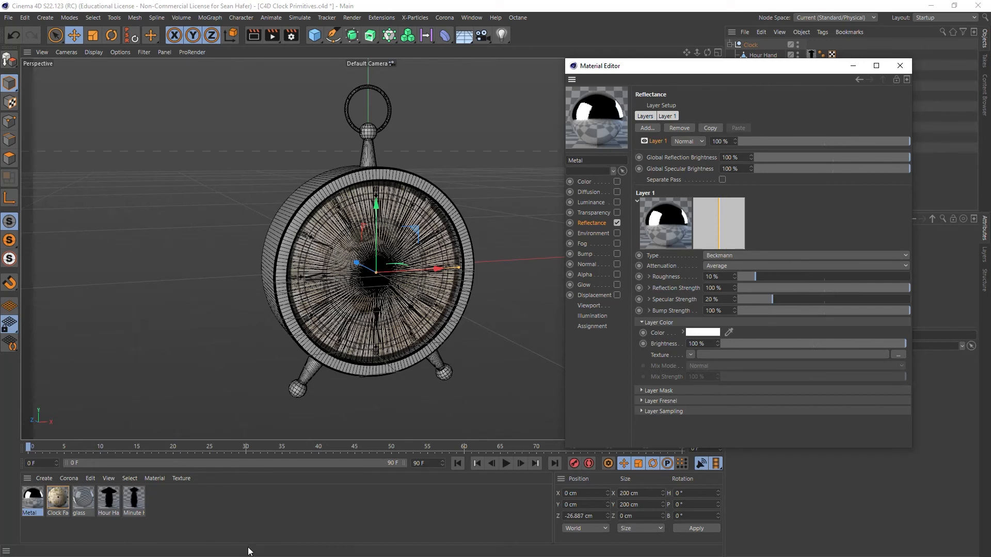
- Apply the Metal material to the parent Clock null, keeping the material's reflectance settings accessible
left_click_drag(751, 69, 706, 231)
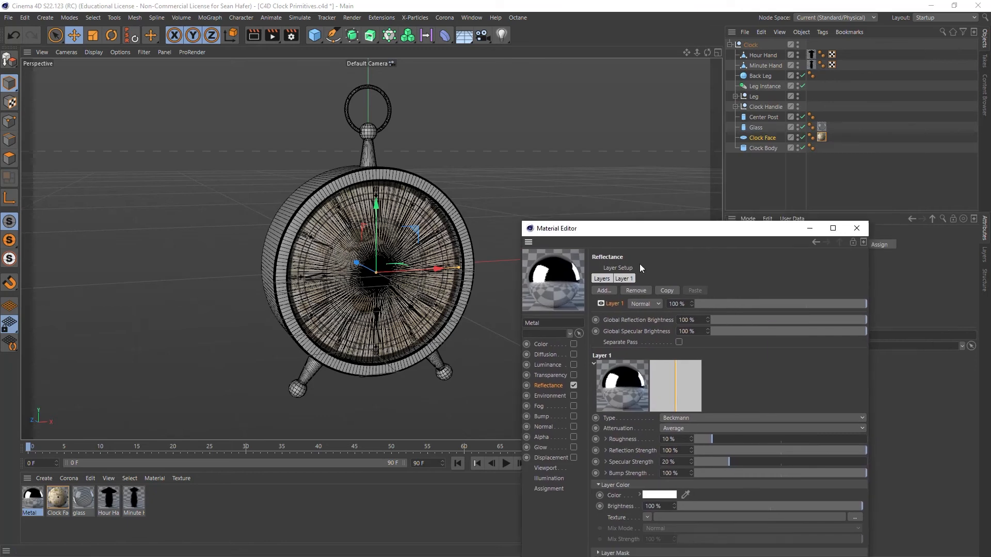
left_click_drag(31, 498, 752, 48)
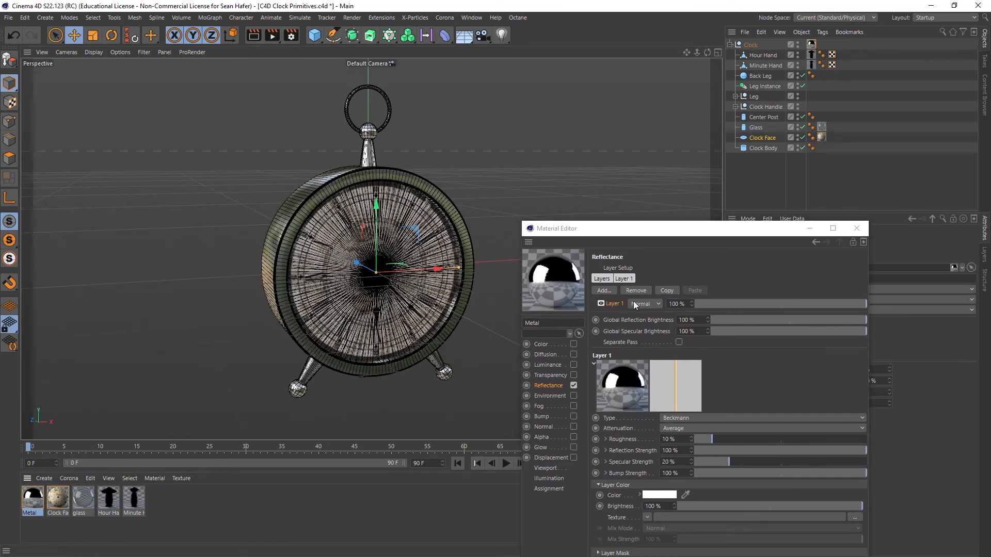
mouse_move(660, 232)
left_mouse_down()
mouse_move(666, 185)
mouse_move(708, 98)
left_mouse_up()
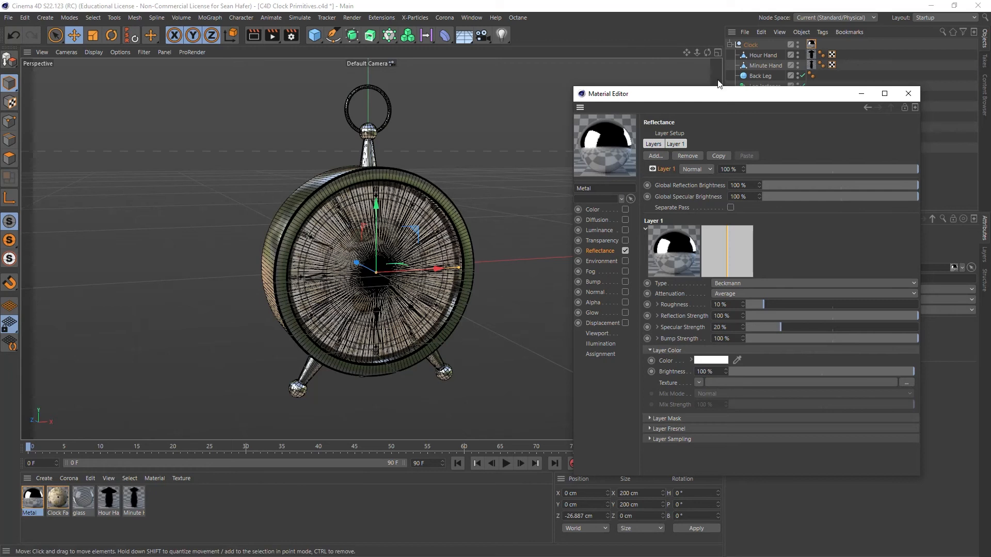
left_click_drag(717, 98, 741, 79)
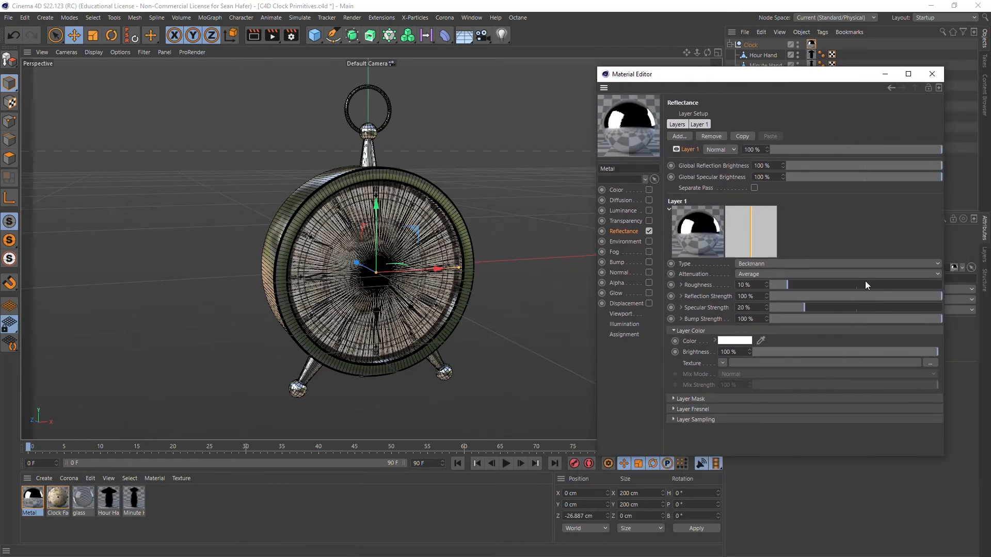
left_click_drag(783, 74, 747, 54)
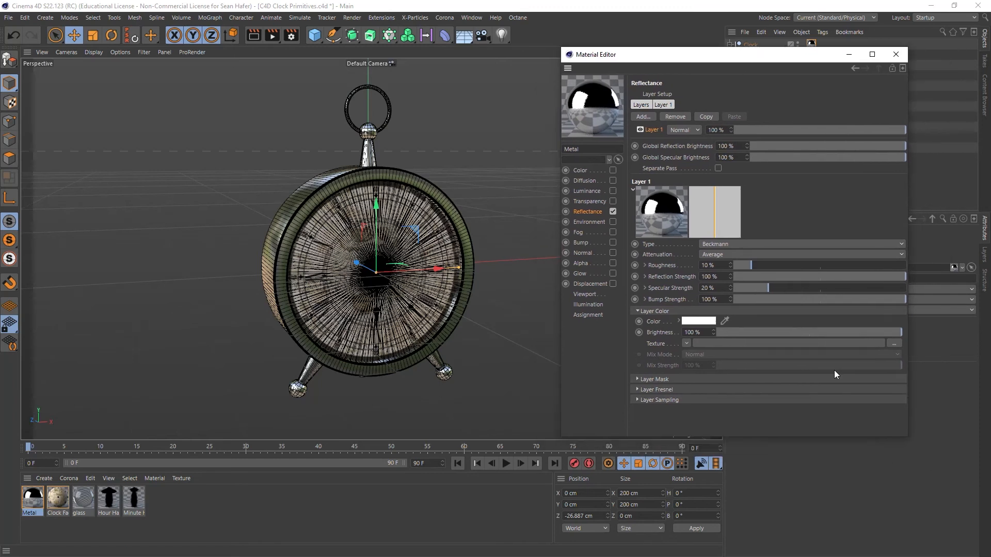
- Set the Beckmann layer's roughness to 20%, reflection strength to 59% and specular strength to 0%
left_click_drag(744, 265, 734, 265)
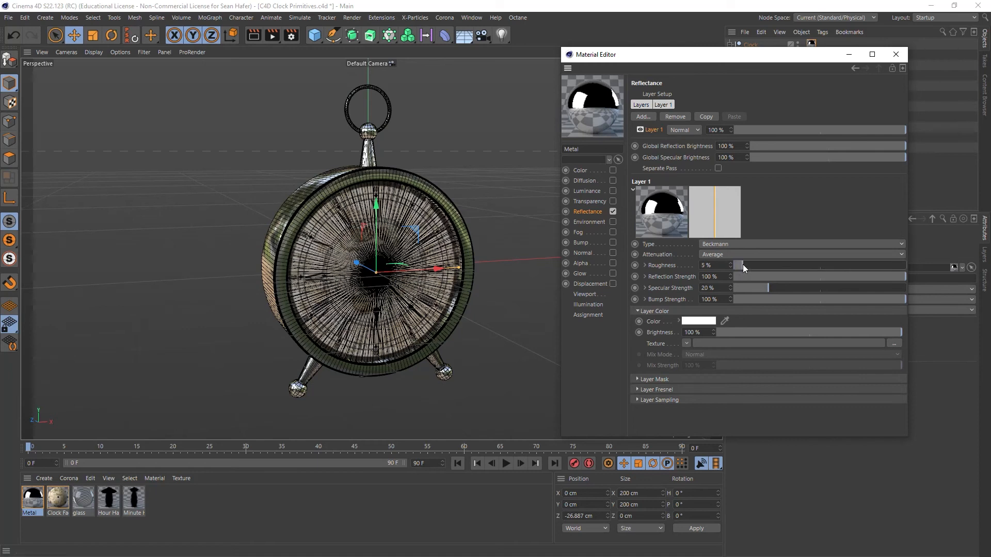
left_click_drag(742, 264, 797, 264)
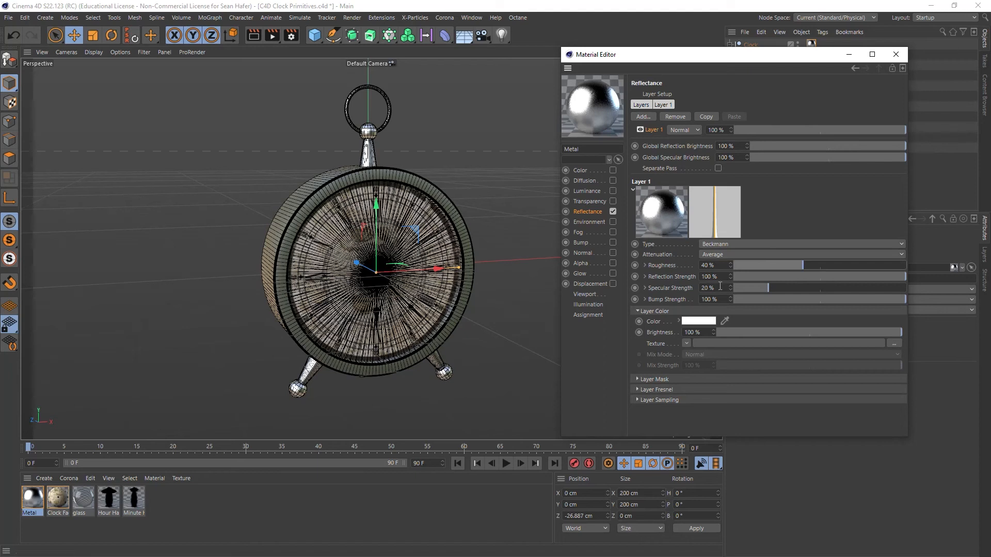
left_click(781, 265)
left_click_drag(780, 264, 772, 264)
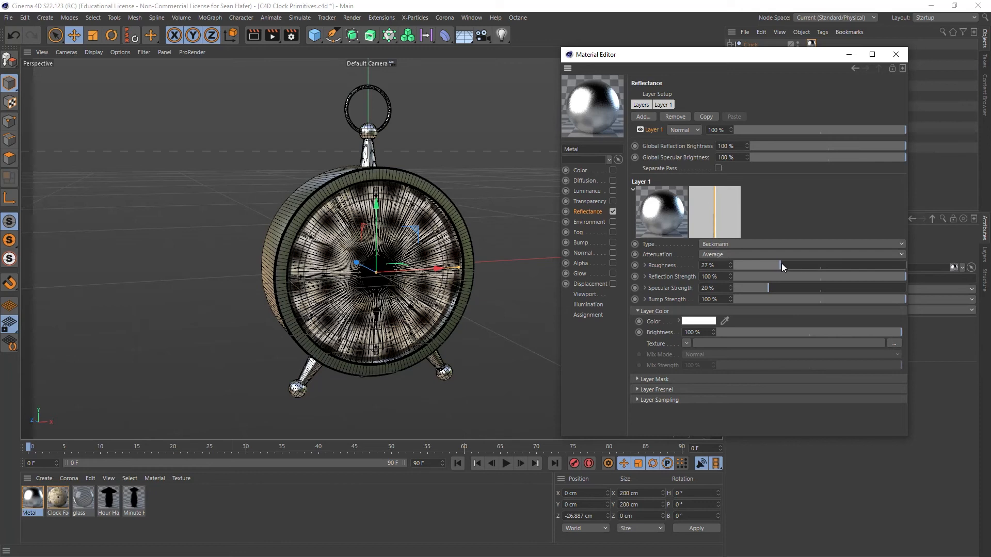
left_click_drag(782, 264, 782, 264)
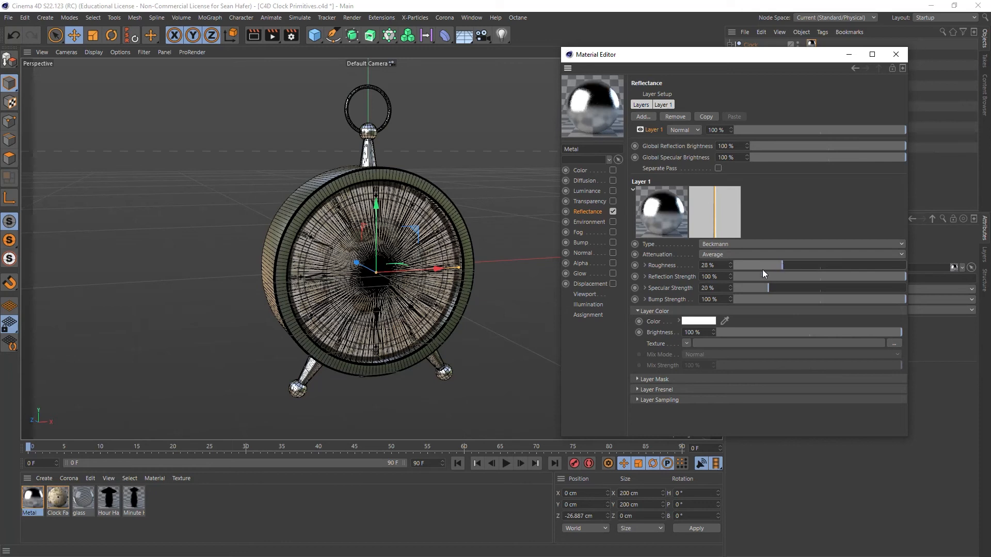
left_click(877, 277)
left_click_drag(862, 280, 835, 278)
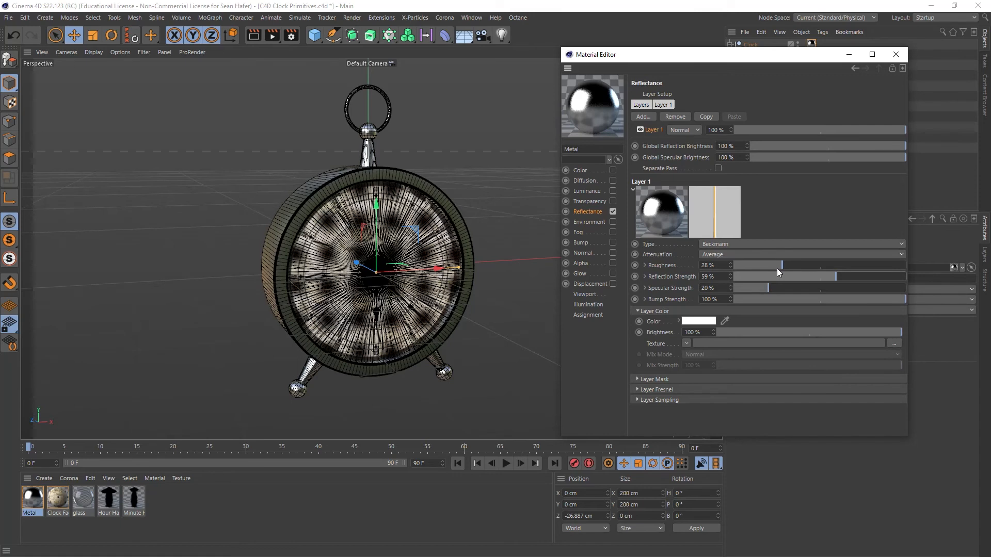
left_click_drag(782, 268, 768, 268)
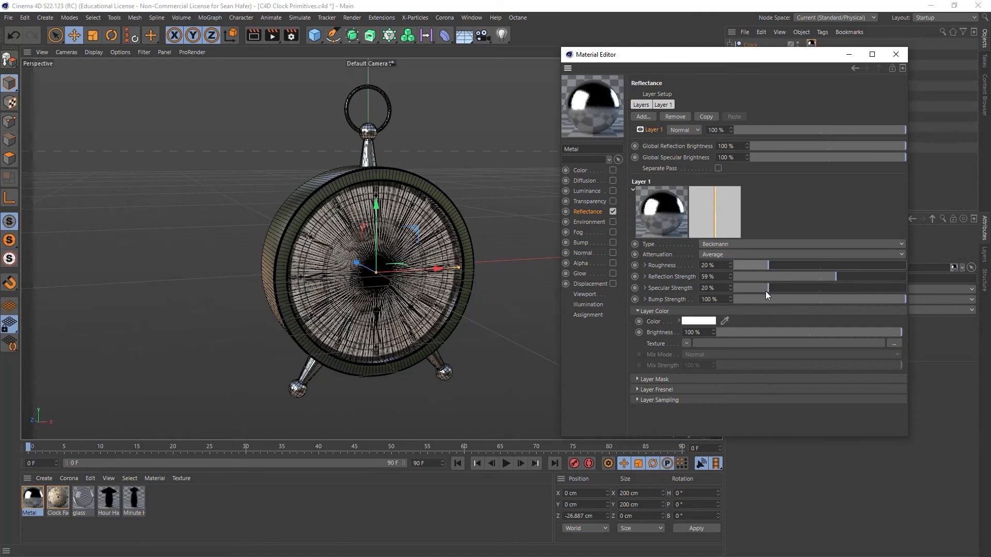
left_click_drag(767, 290, 692, 292)
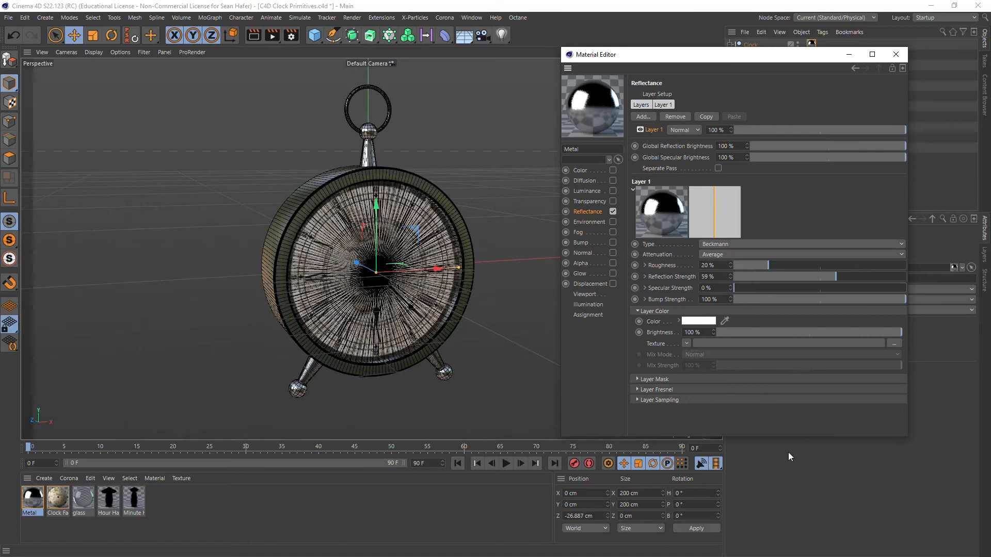
- Set the Beckmann layer's color to a copper tone with hue 20°, saturation 82% and value 57%
left_click(702, 324)
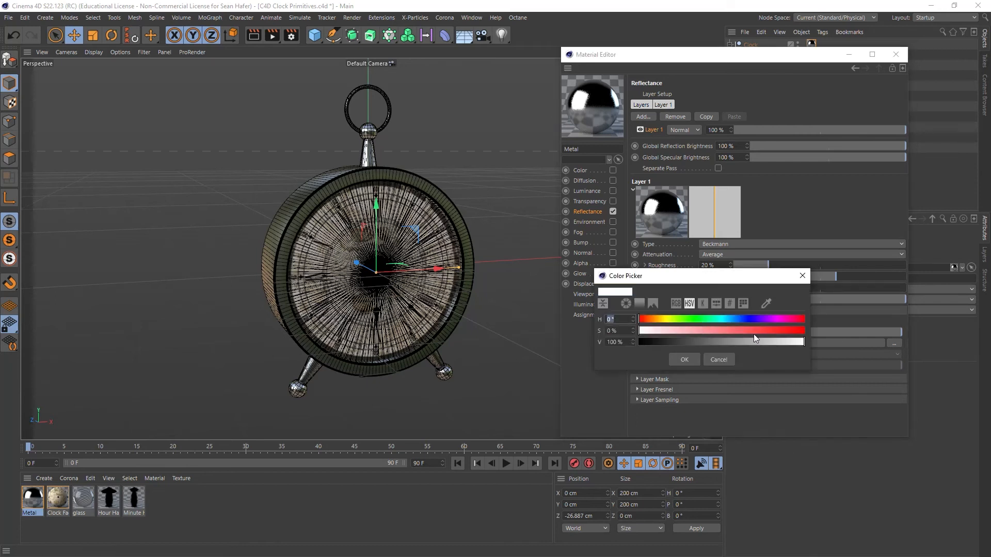
left_click(649, 320)
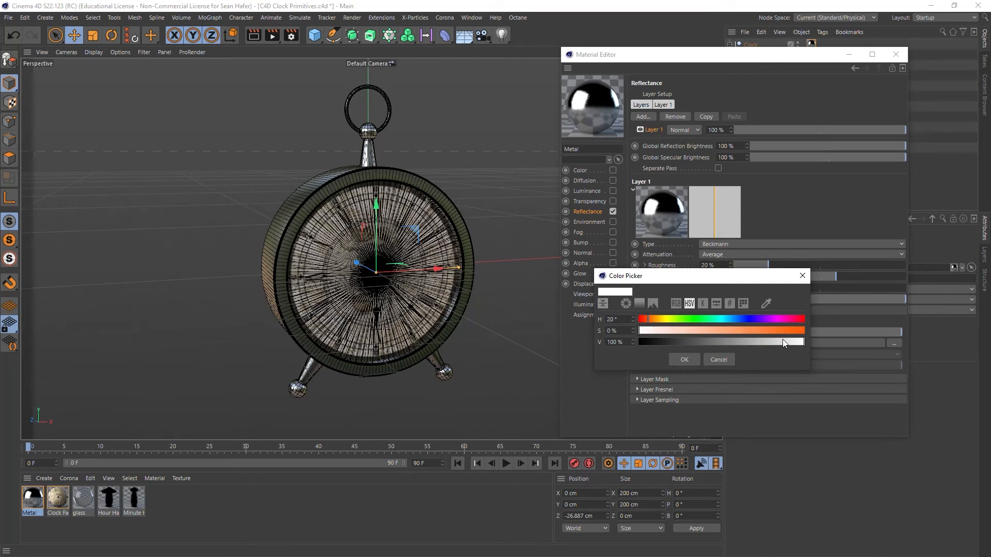
left_click(773, 329)
left_click_drag(711, 342, 734, 344)
left_click(688, 359)
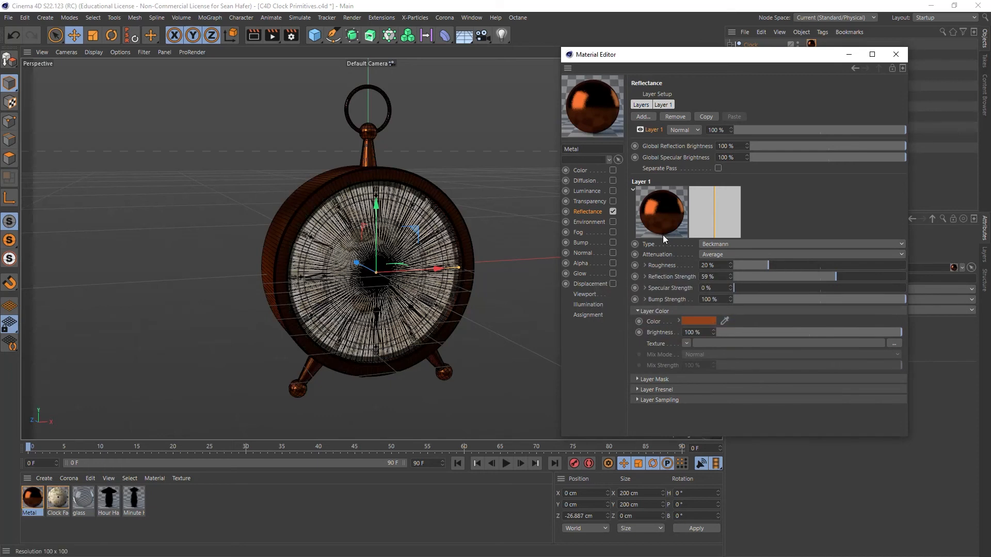
- Set the layer color's brightness to 91% and lower the copper tone's saturation to about half
left_click_drag(802, 329, 878, 333)
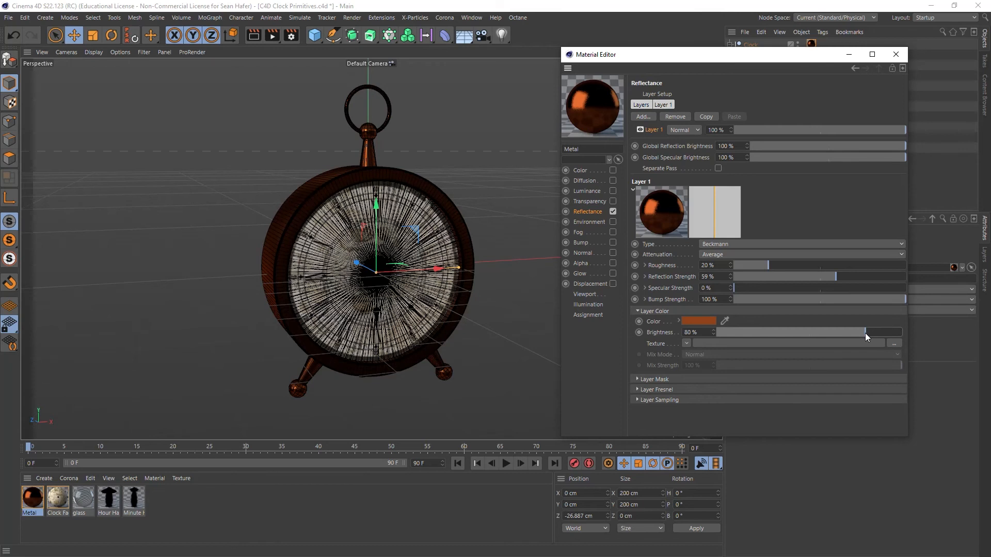
left_click_drag(865, 333, 884, 332)
left_click(698, 321)
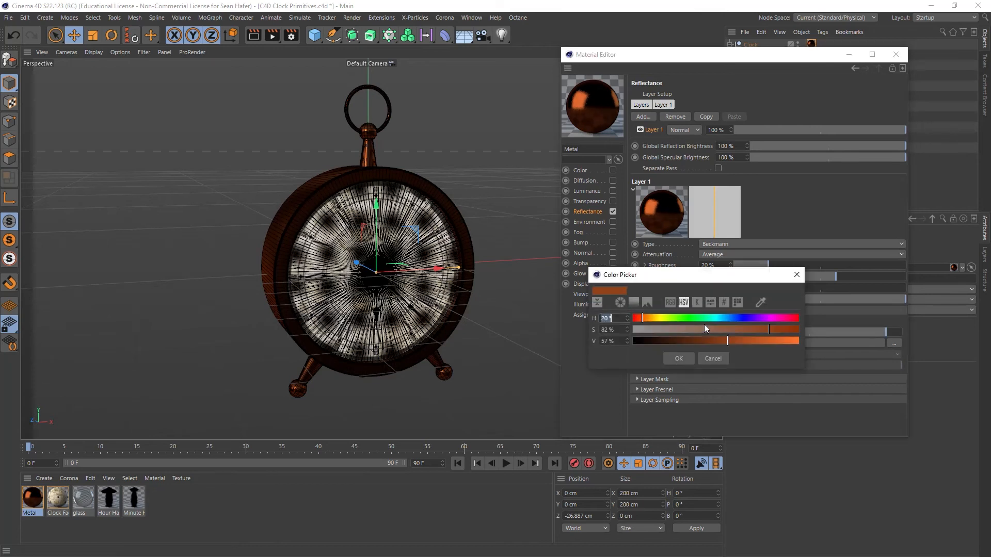
left_click(711, 330)
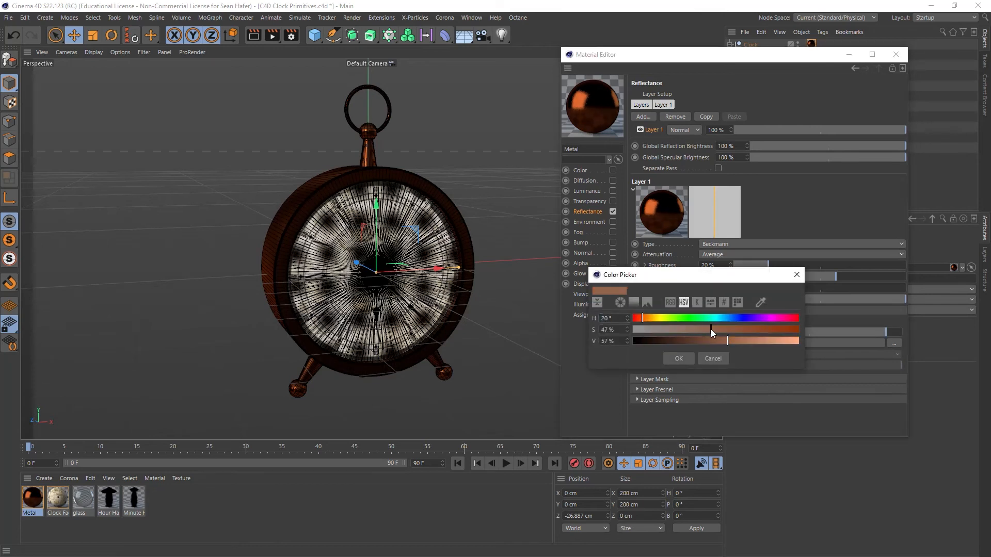
left_click_drag(713, 328, 718, 329)
left_click(680, 358)
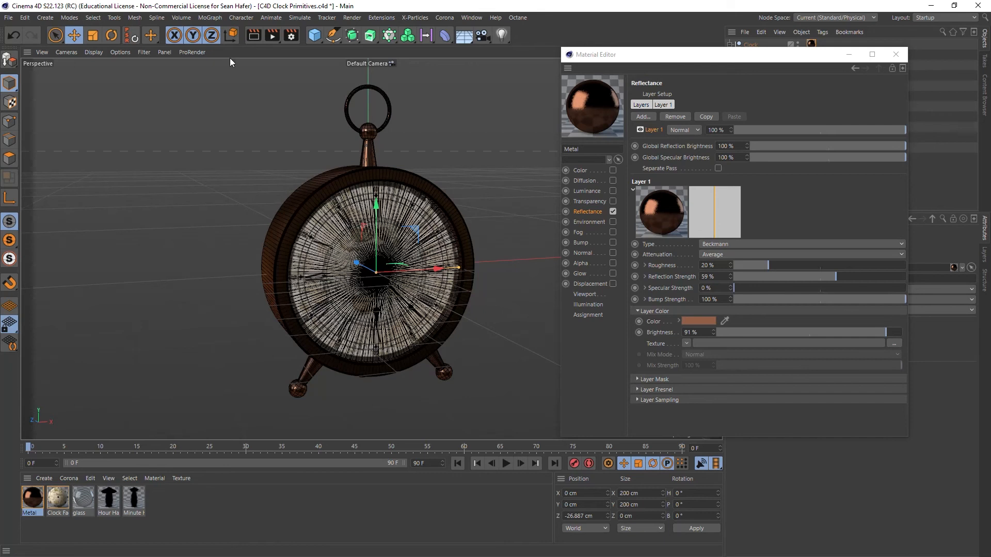
- Render the perspective view to check the Metal material on the clock and close the material's editor
left_click(254, 35)
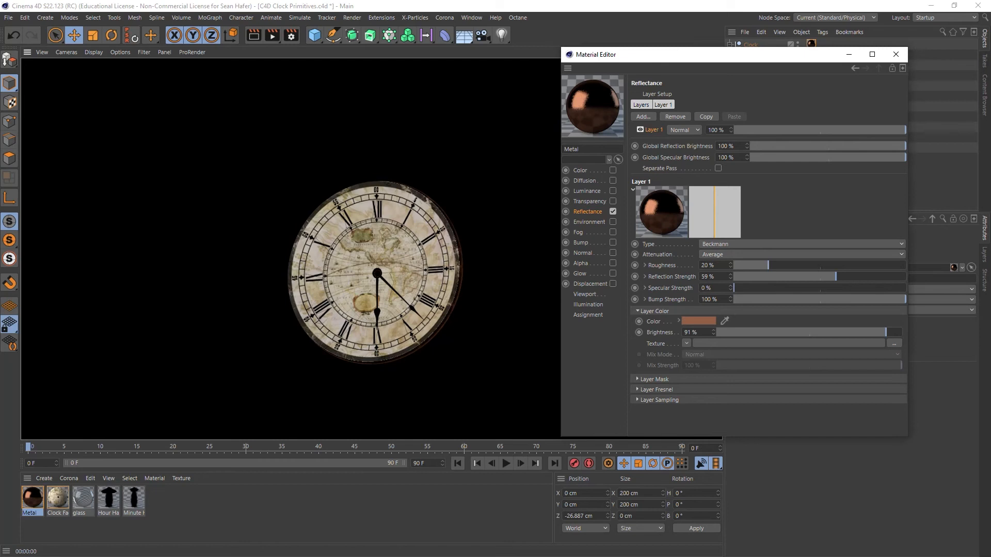
left_click_drag(682, 55, 719, 78)
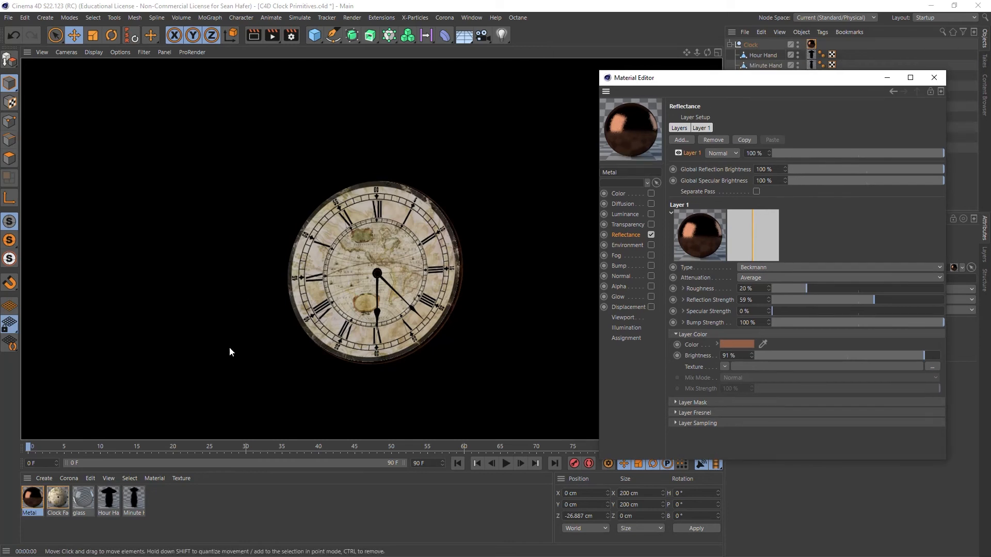
left_click_drag(783, 80, 693, 110)
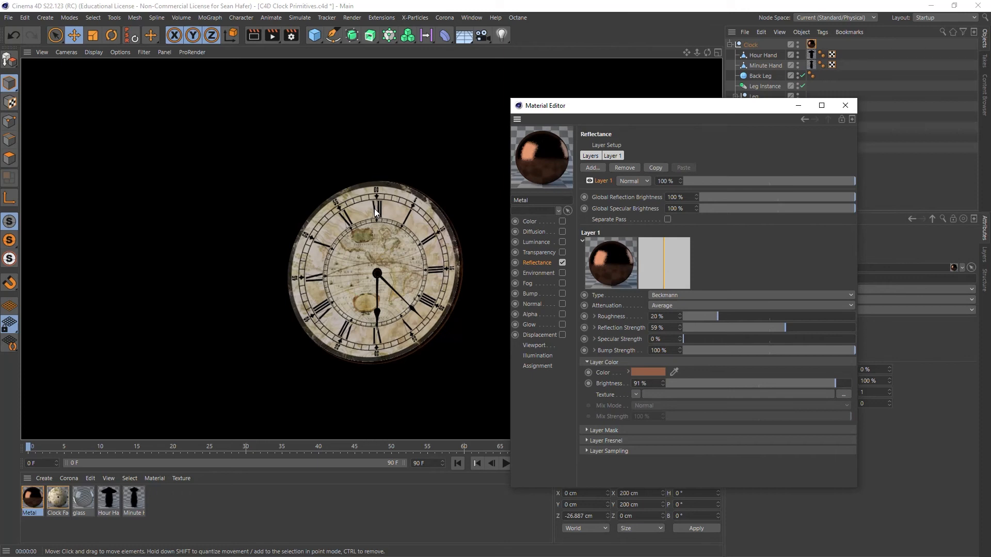
left_click(848, 109)
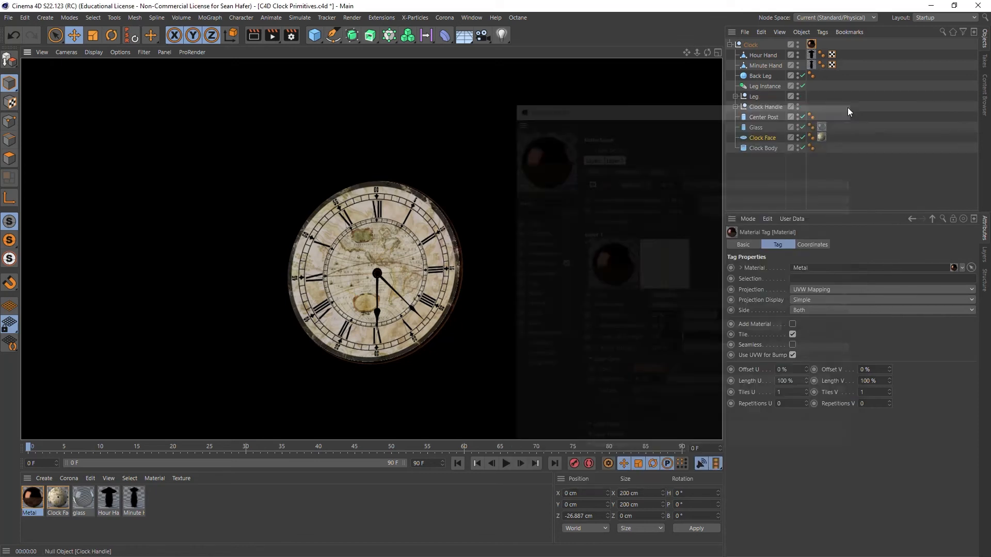
- Create a new material named Sky and add a Sky object to the scene
double_click(208, 506)
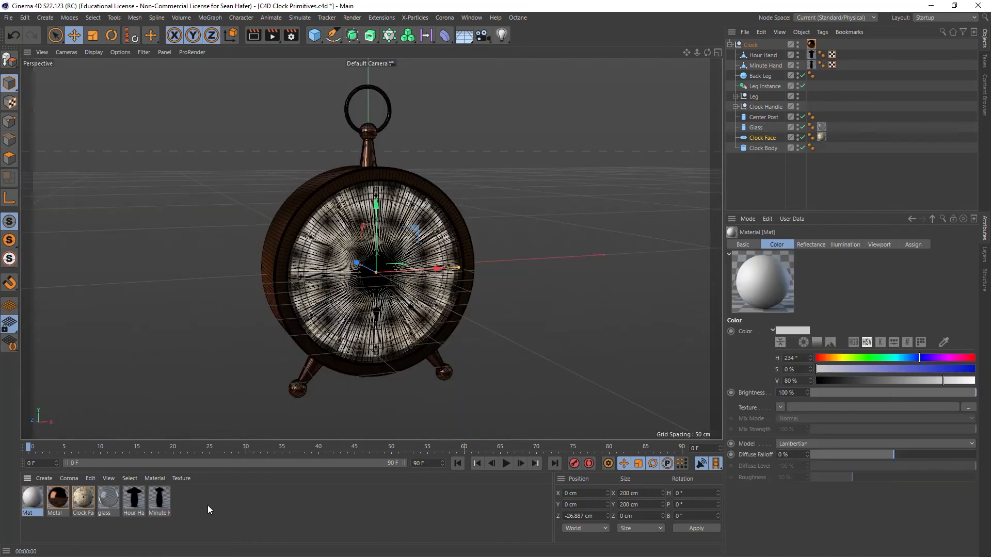
double_click(29, 512)
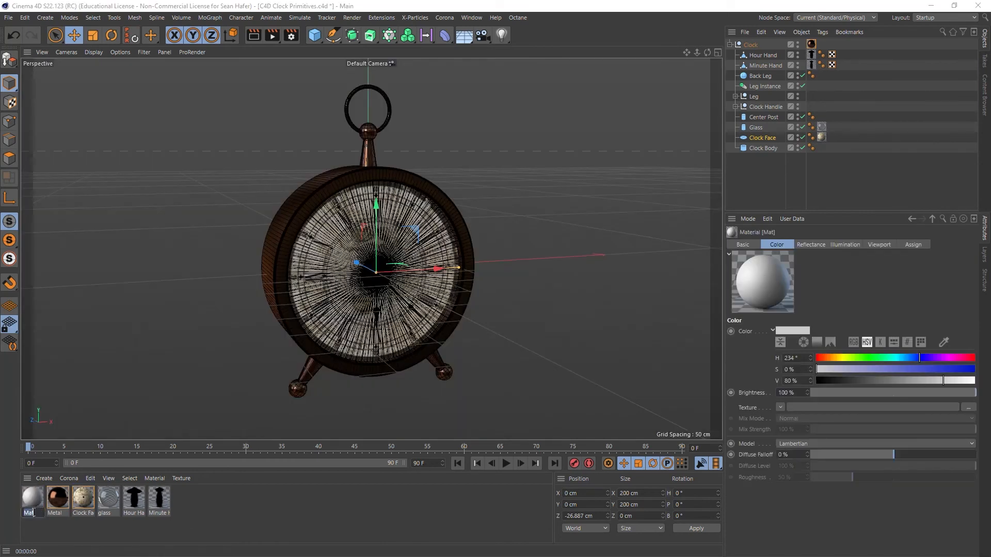
type("Sky")
key("Return")
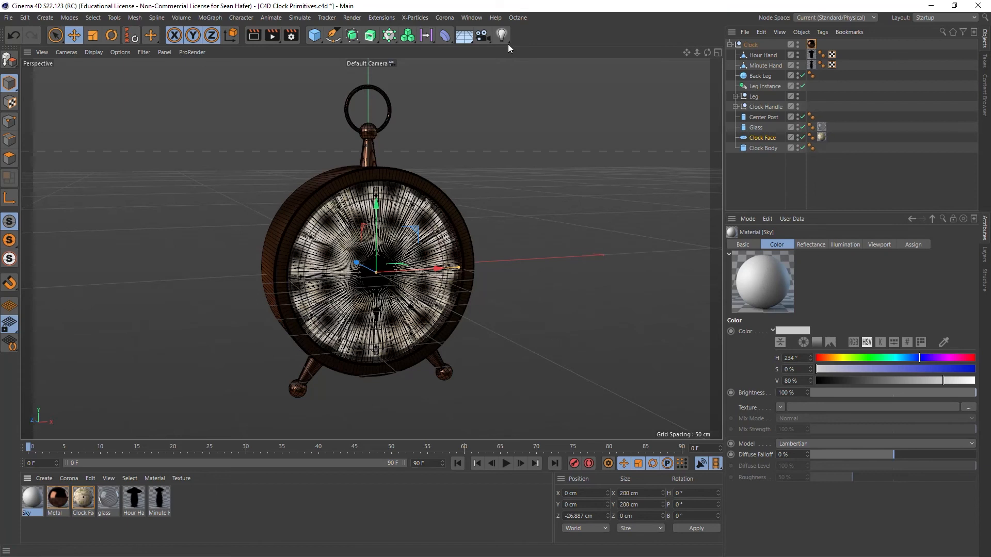
left_click(464, 36)
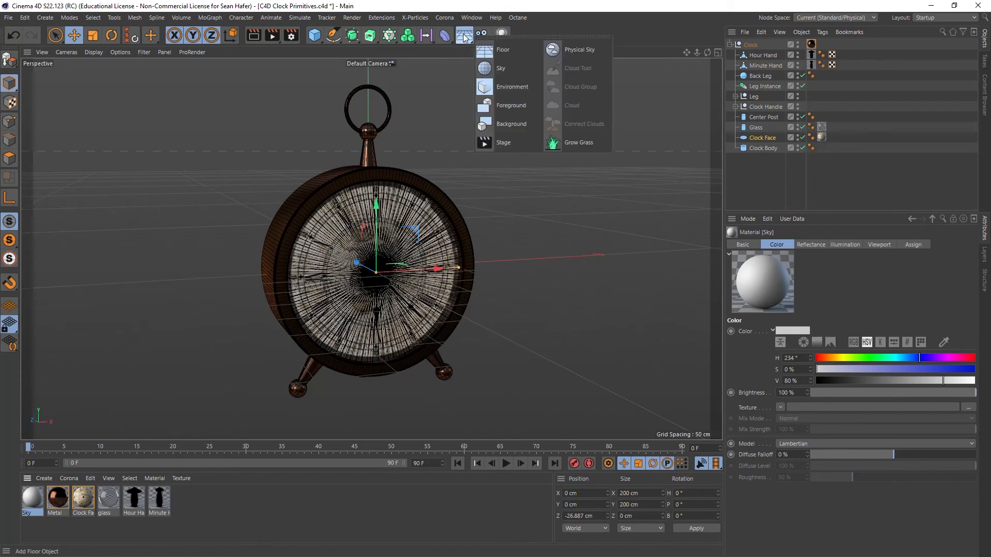
left_click(502, 70)
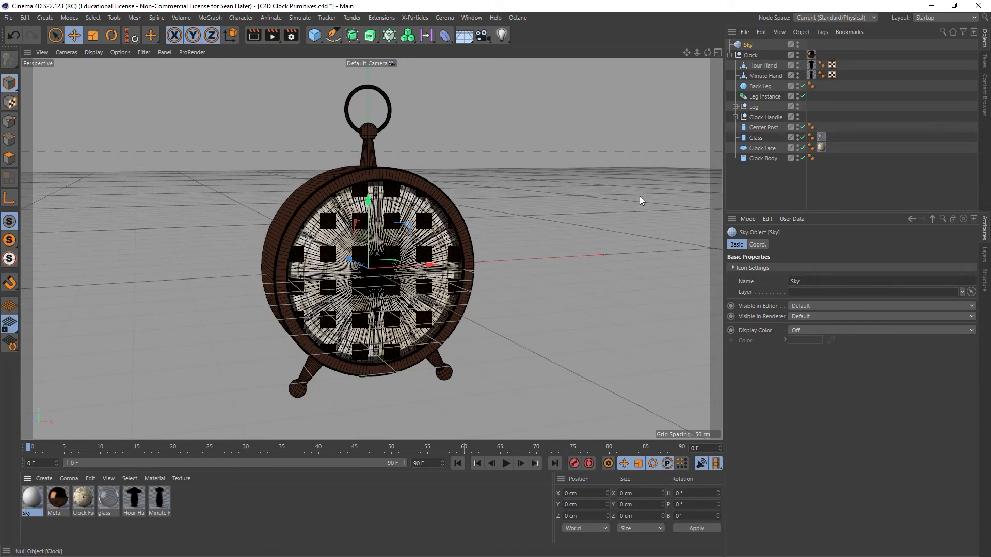
- Load syferfontein_6d_clear_2k.hdr as the Sky material's color texture, copying the image to the project location
left_click(29, 502)
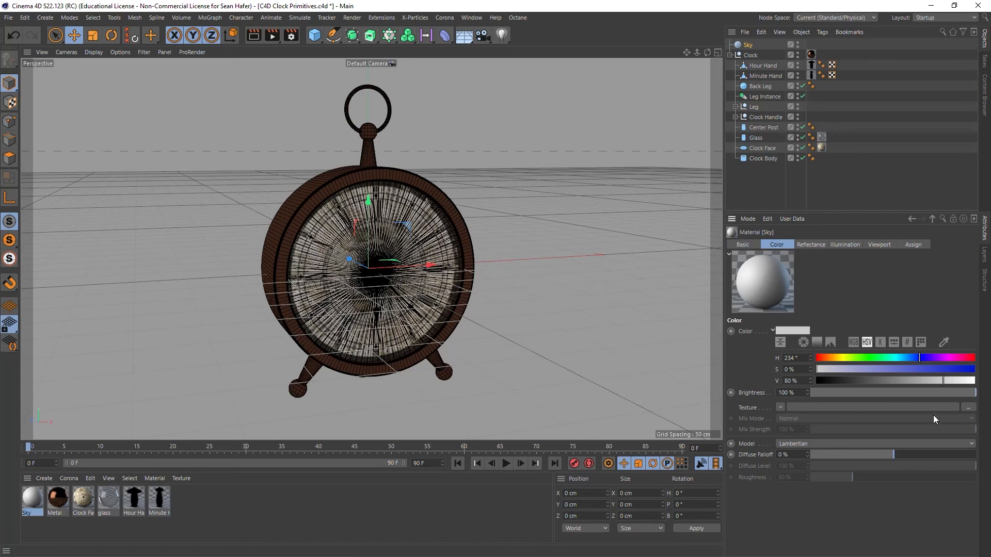
left_click(969, 407)
scroll(195, 209, "down", 1)
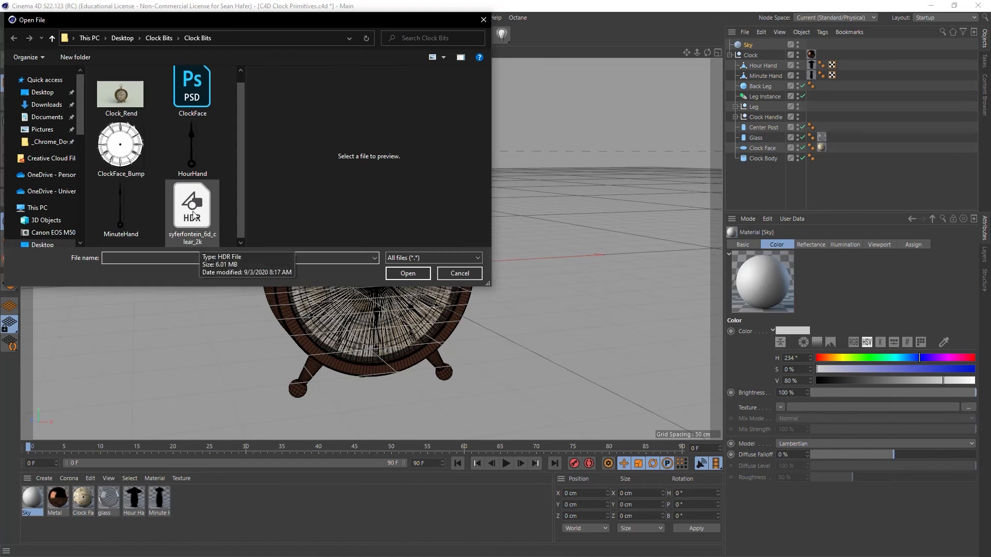
left_click(193, 216)
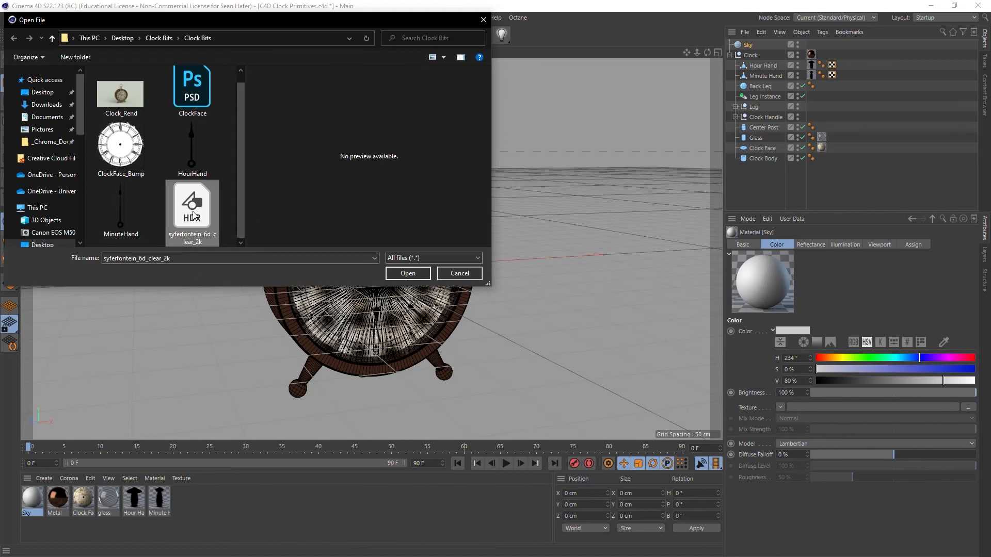
left_click(423, 275)
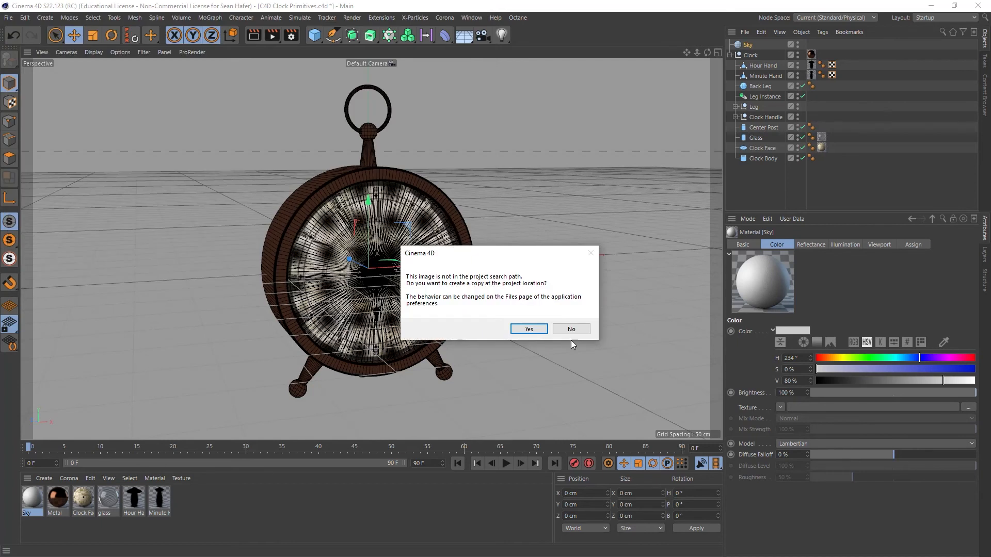
left_click(529, 329)
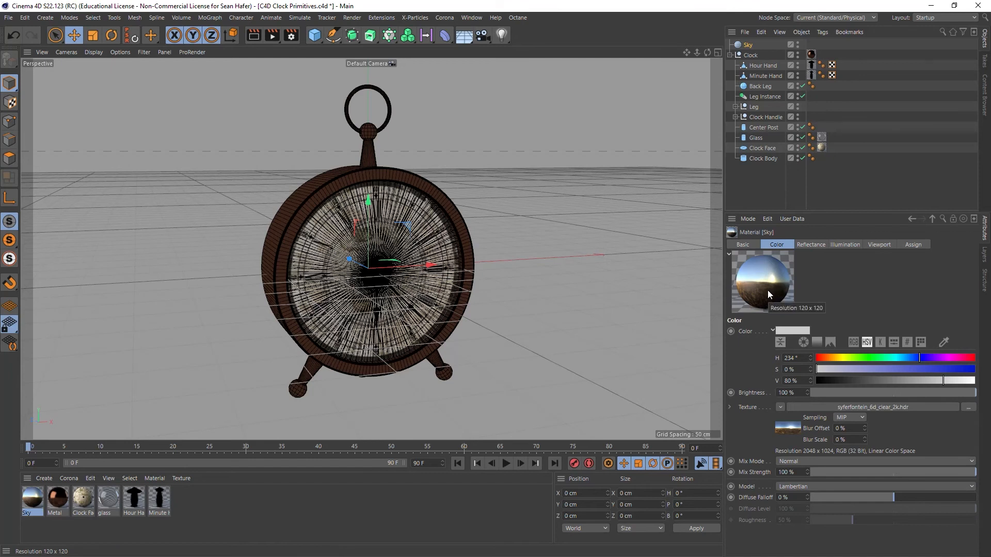
- Apply the Sky material to the Sky object and render the perspective view to check the clock's reflections
left_click_drag(37, 503, 751, 45)
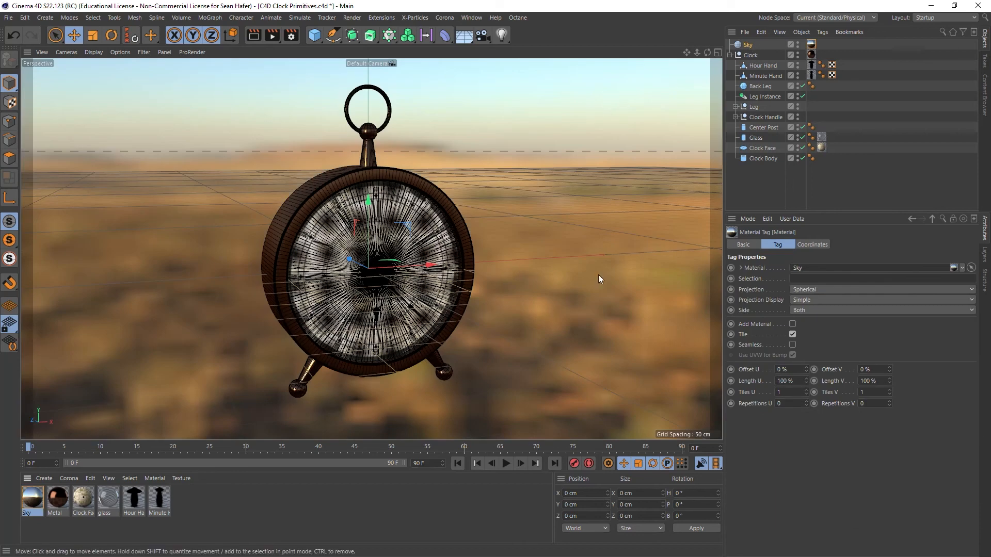
left_click(253, 35)
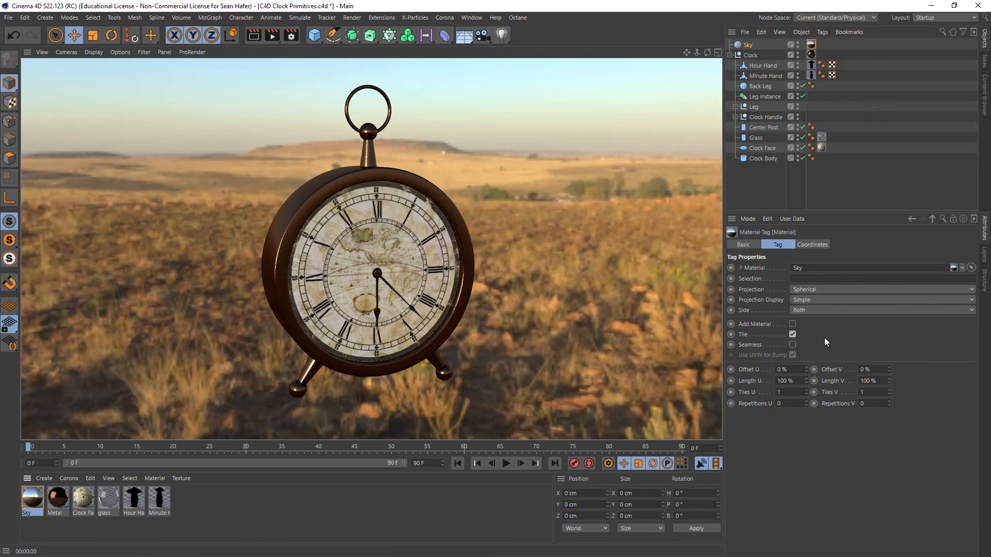
- Add a Compositing render tag to the Sky object
left_click(757, 42)
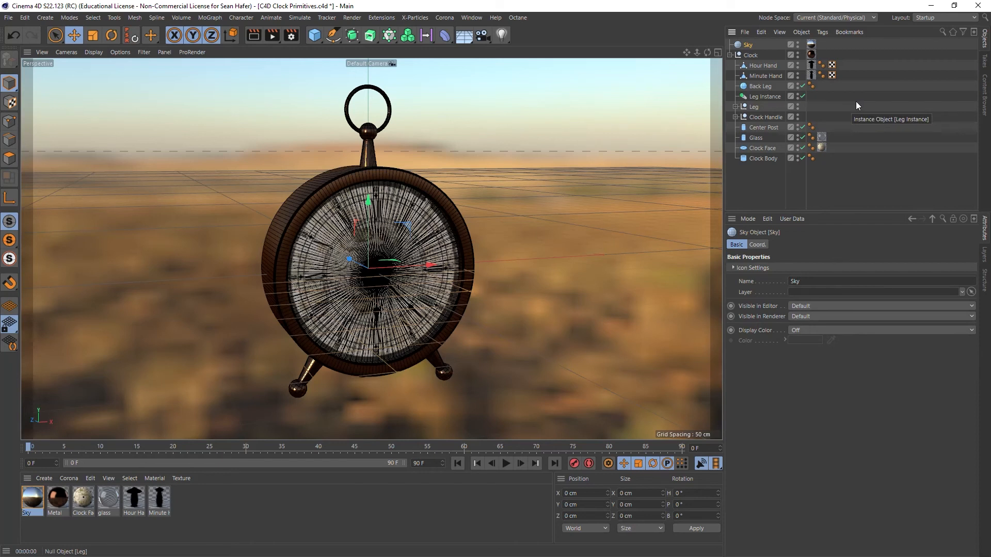
left_click(824, 32)
mouse_move(834, 48)
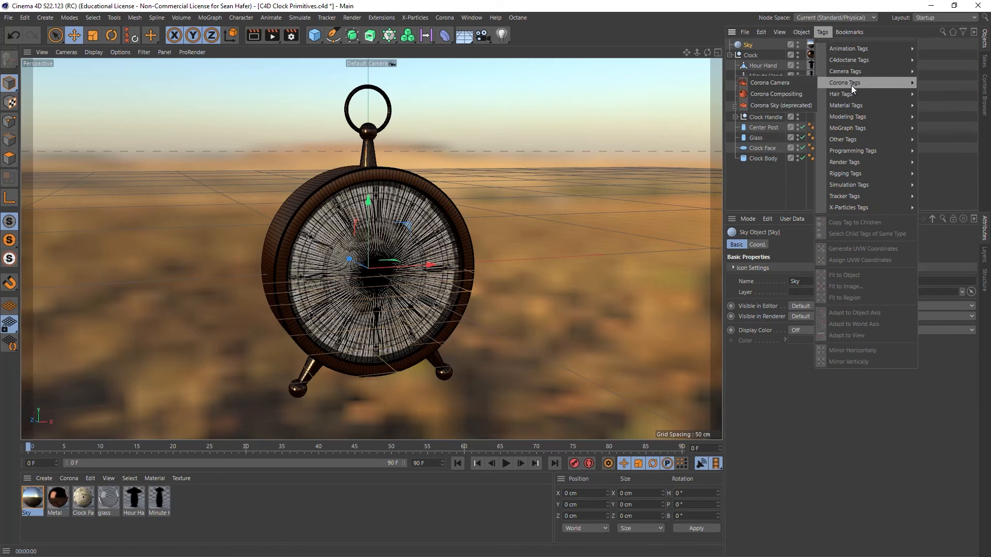
mouse_move(858, 70)
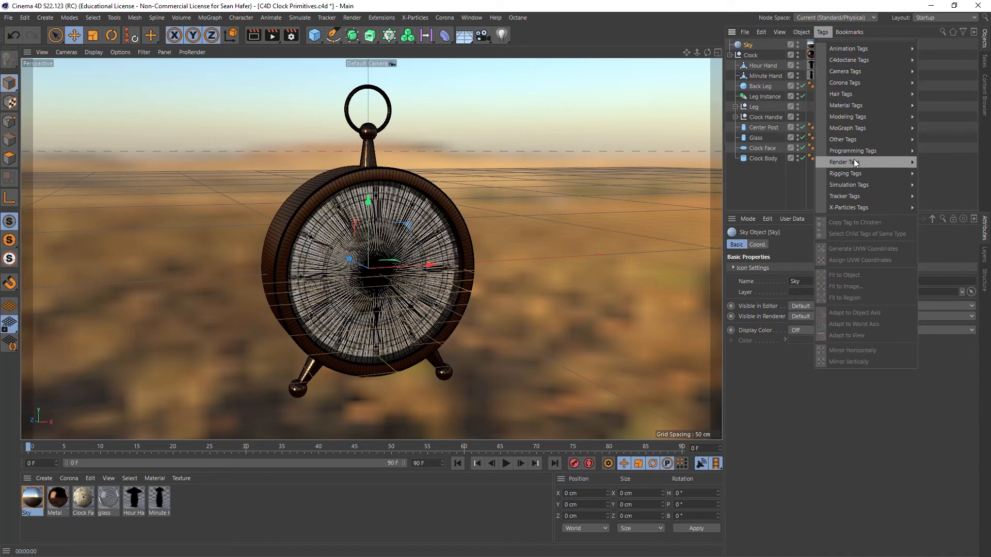
mouse_move(853, 161)
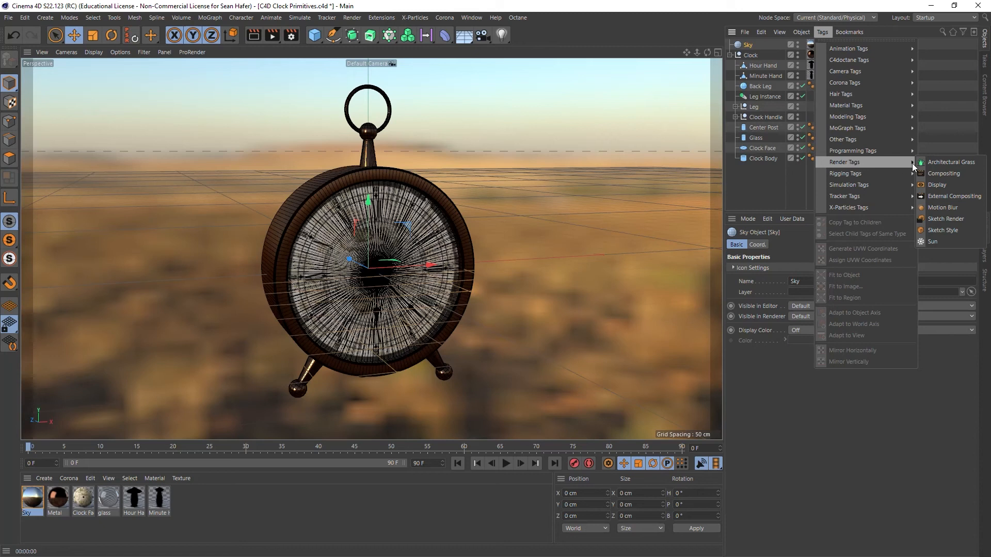
left_click(947, 174)
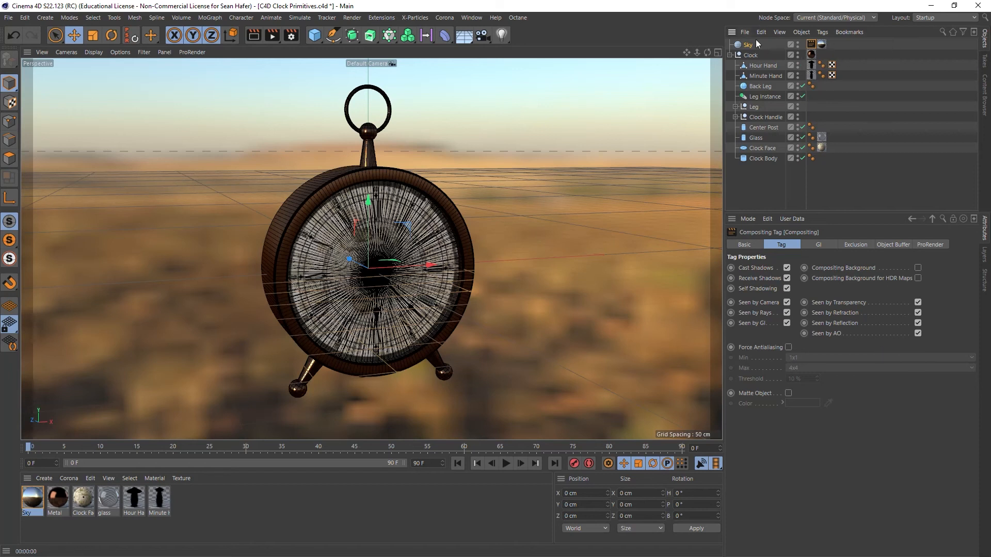
- Turn off Seen by Camera in the Sky's Compositing tag and render the perspective view
left_click(786, 303)
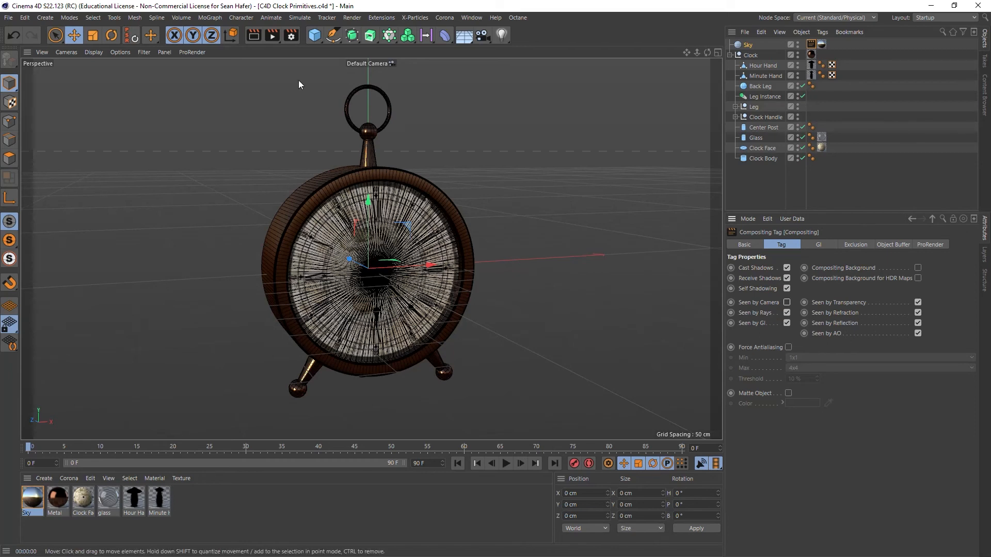
left_click(255, 35)
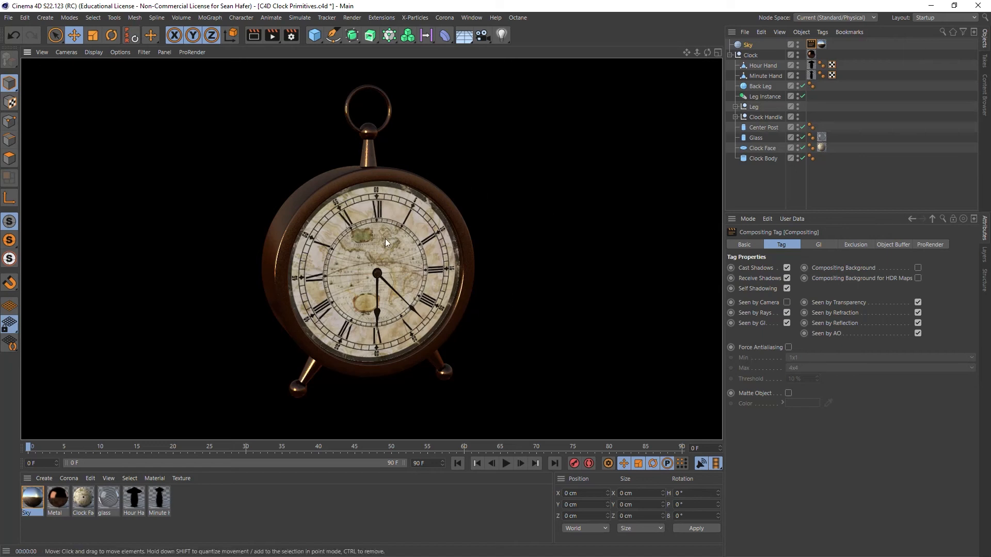
- Set anti-aliasing to Best in the render settings, keeping the Standard renderer, and render the perspective view
left_click(292, 35)
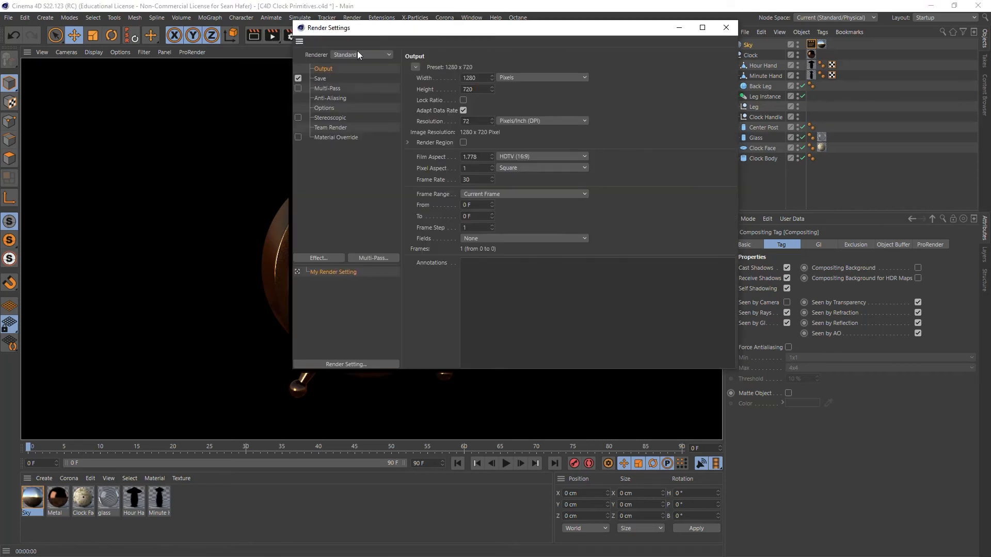
left_click_drag(439, 35, 598, 94)
left_click(518, 115)
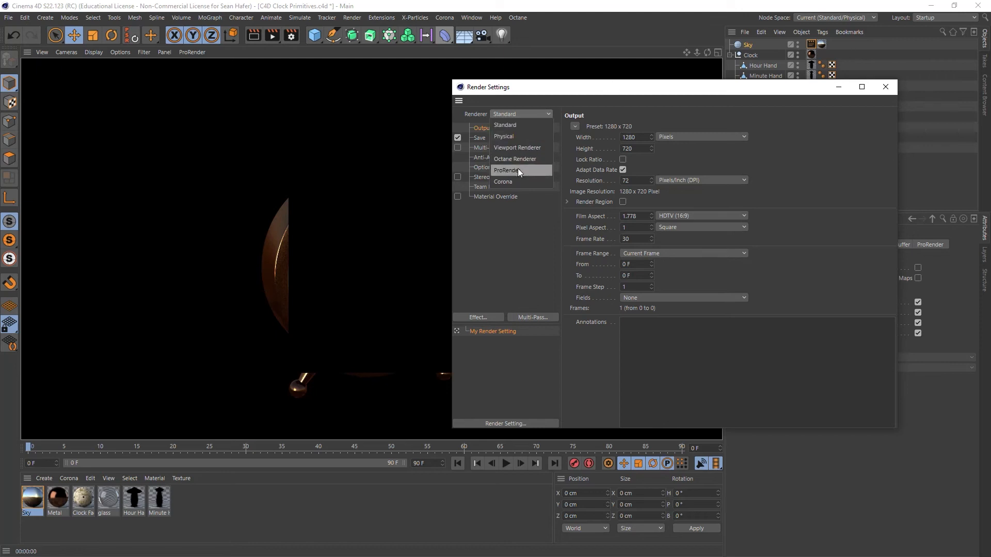
left_click(707, 124)
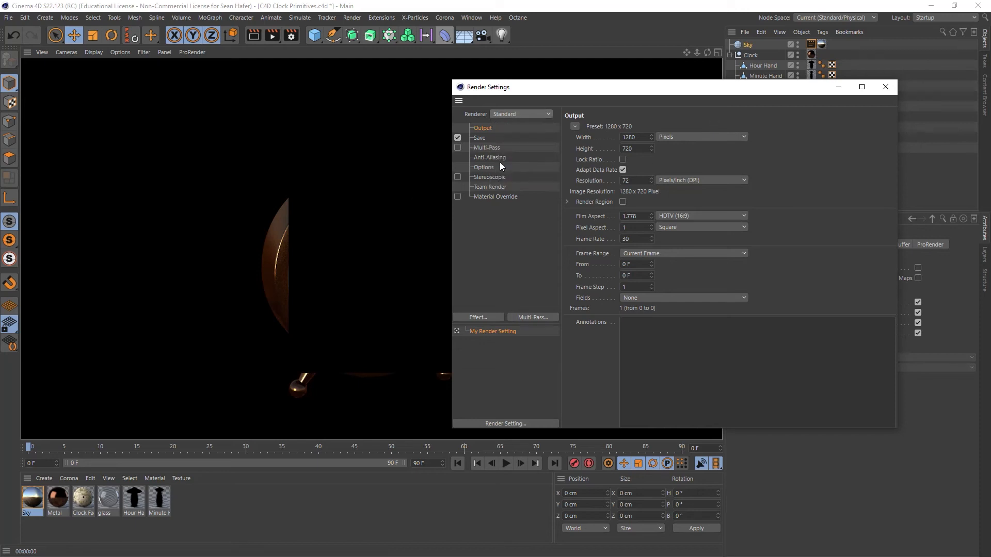
left_click(485, 157)
left_click_drag(633, 89, 707, 37)
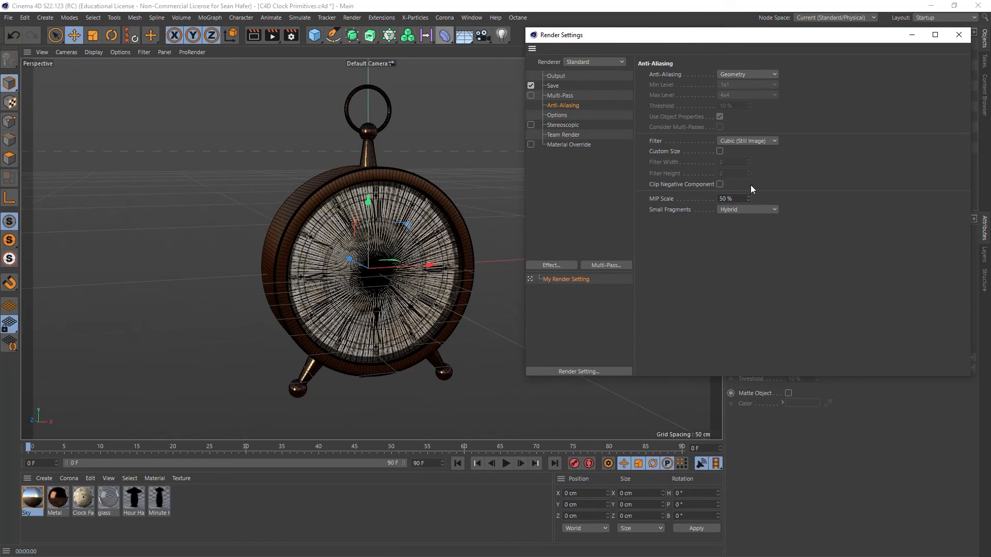
left_click(759, 76)
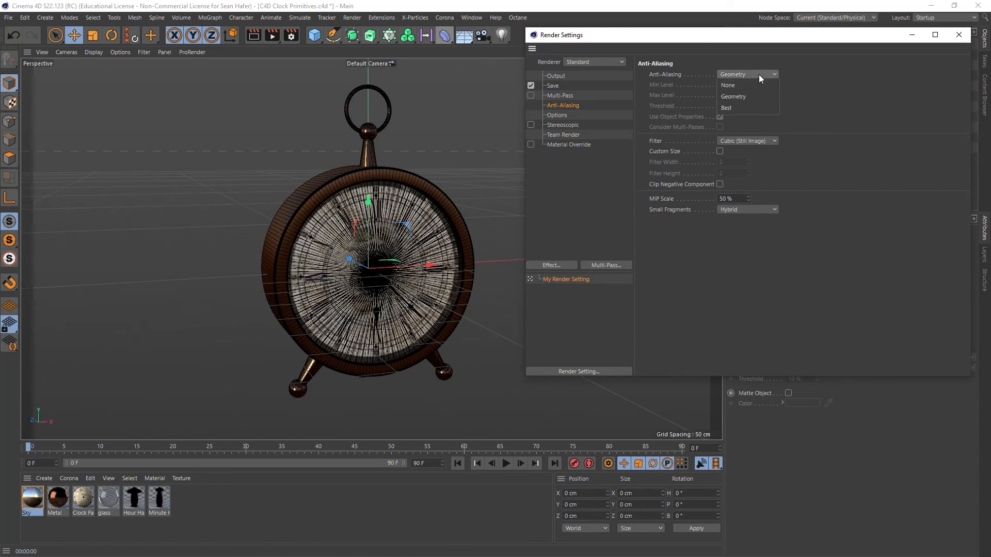
left_click(751, 108)
left_click(253, 38)
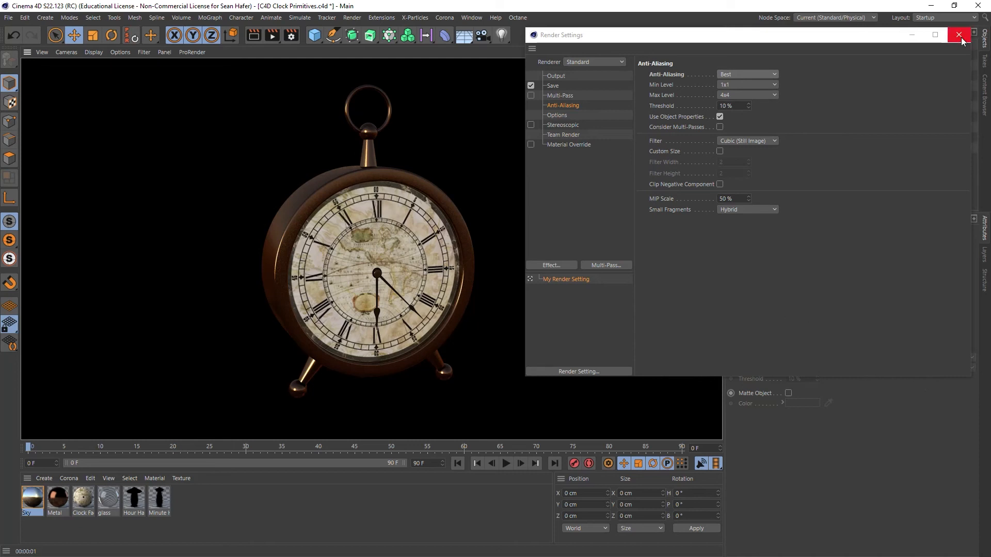
- Review the output and save options in the render settings, and close the settings
left_click(554, 76)
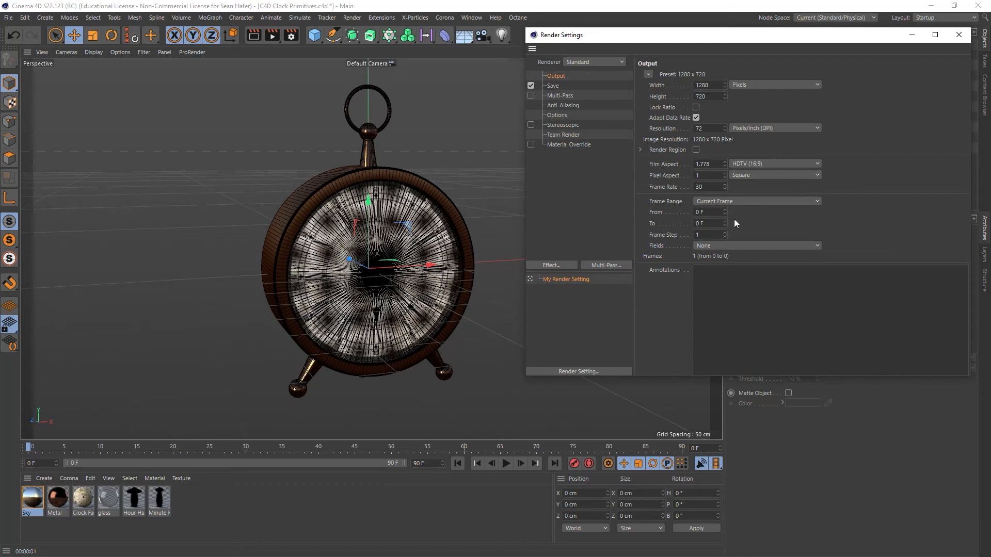
left_click(553, 86)
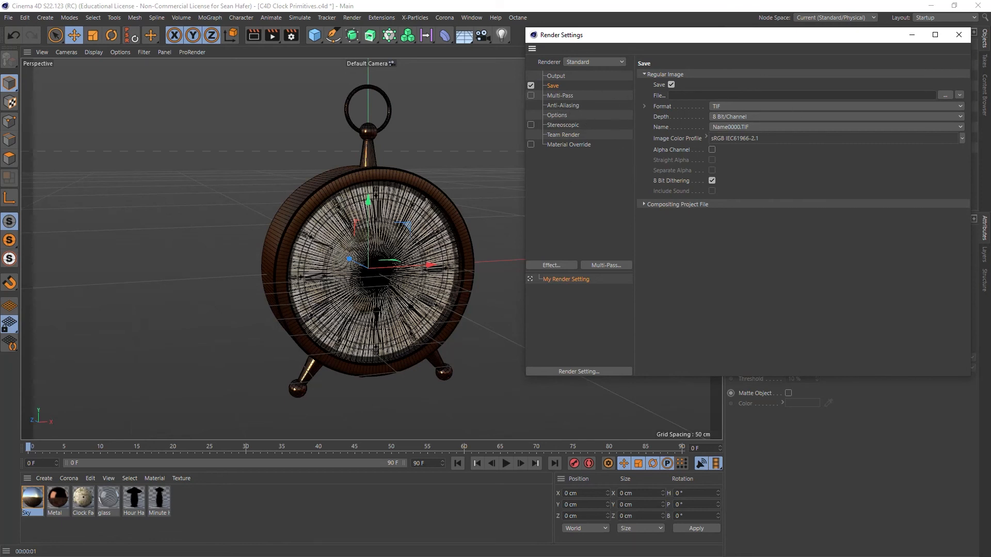
left_click(959, 35)
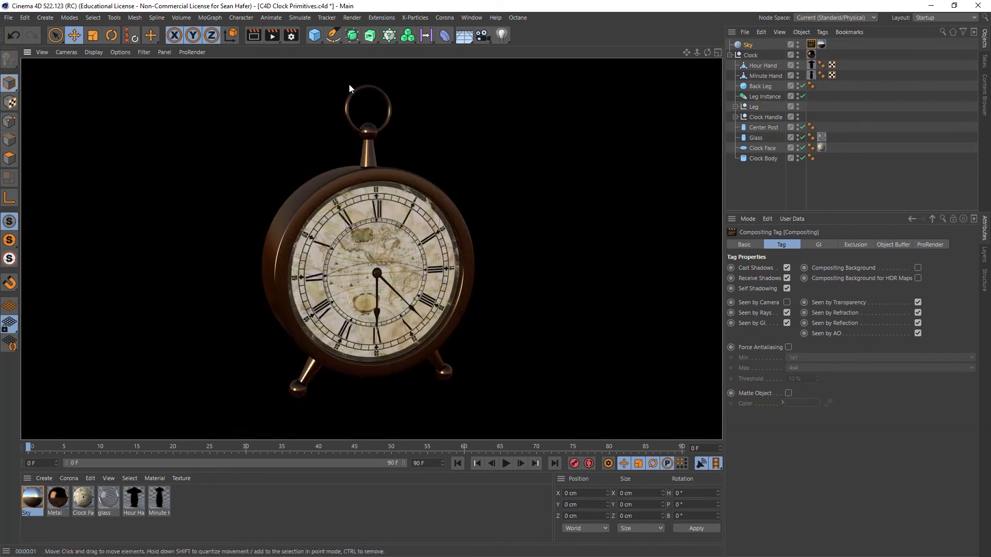
- Render the clock to the Picture Viewer, look at the options for saving the image, and close the viewer
left_click(273, 36)
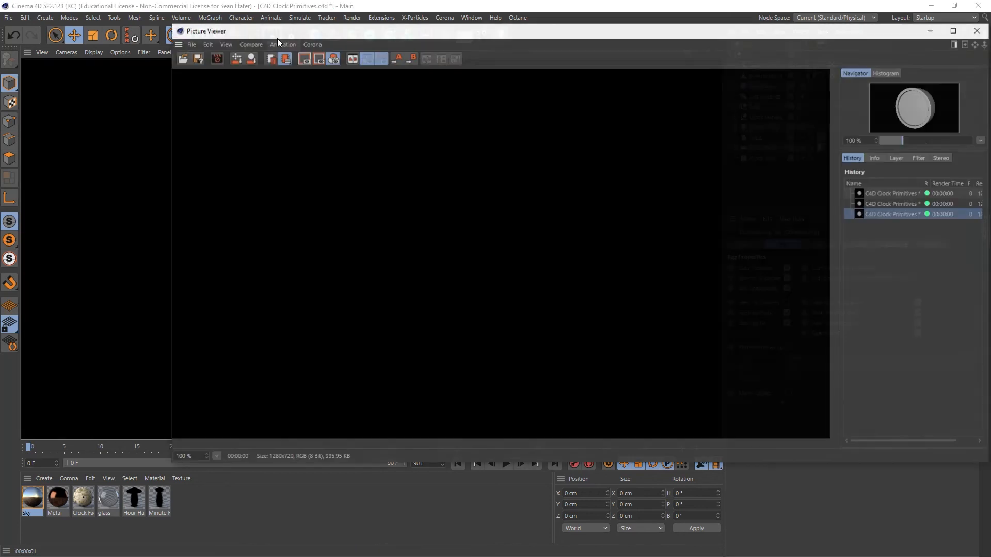
scroll(613, 250, "down", 5)
scroll(613, 250, "up", 3)
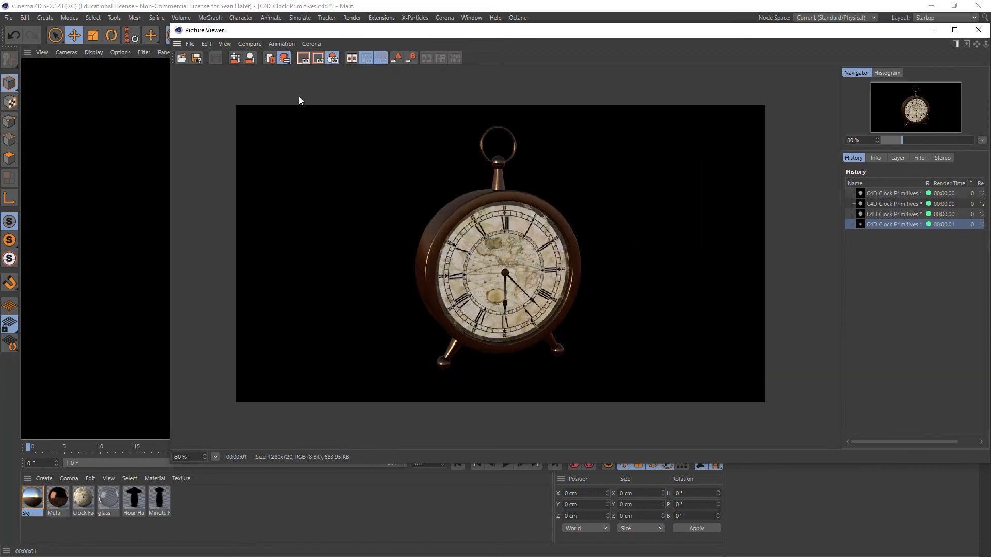
left_click(190, 44)
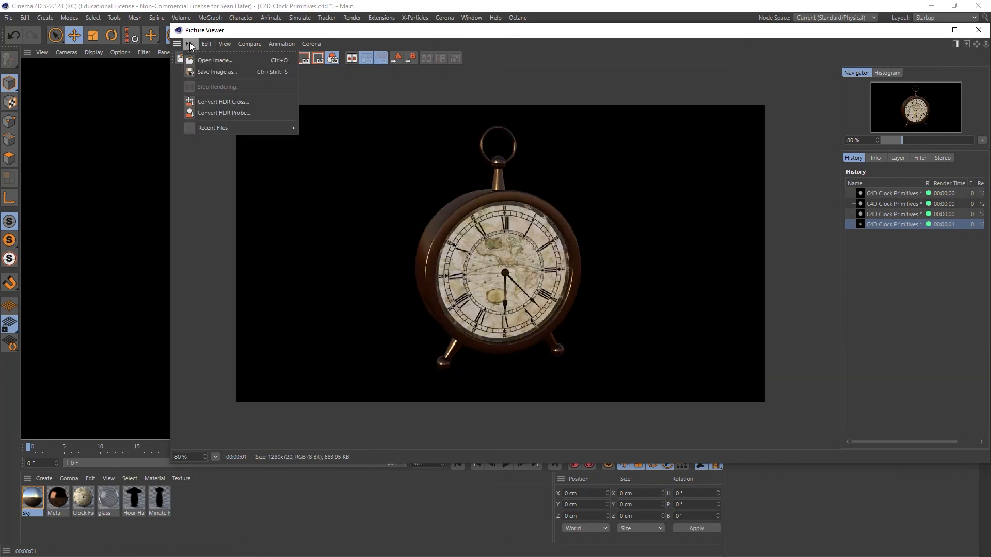
left_click(202, 76)
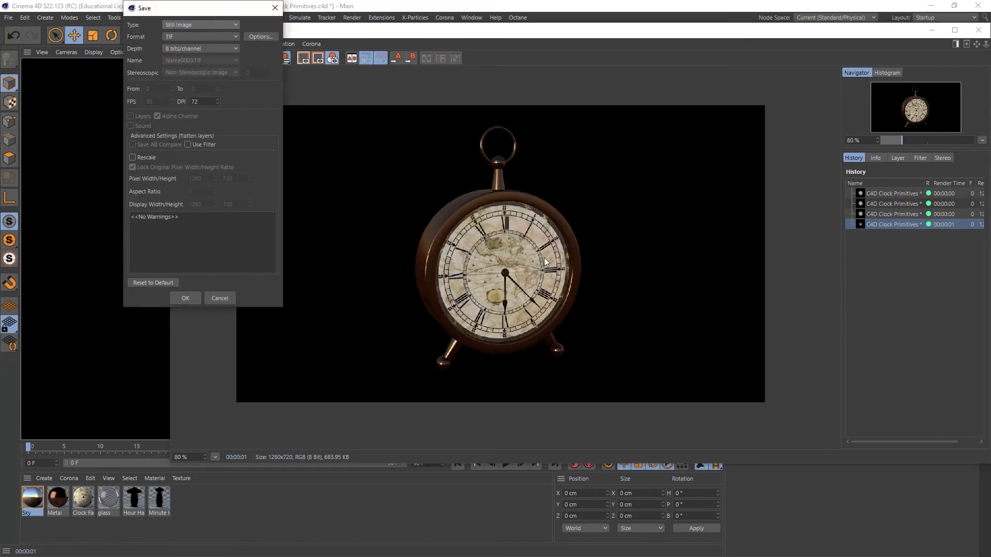
left_click(220, 299)
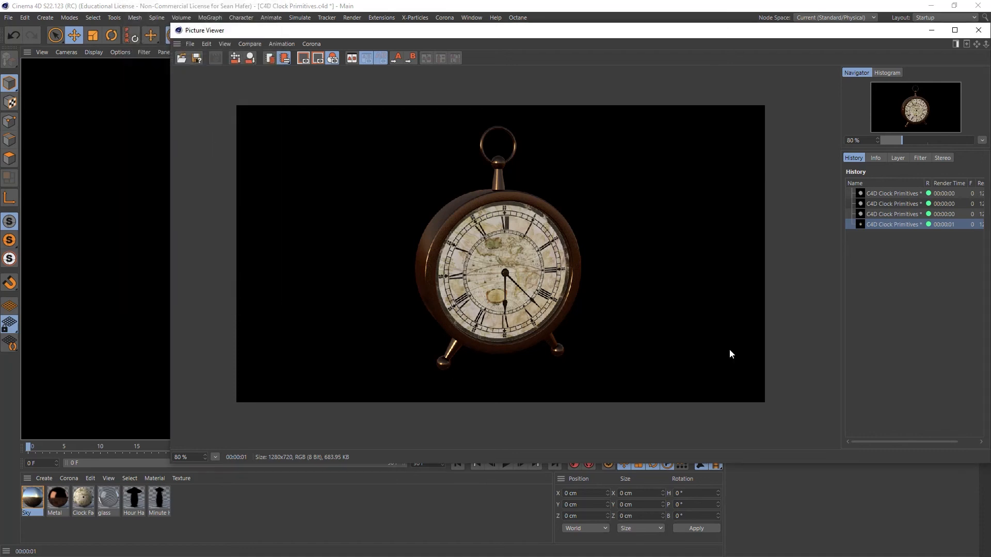
left_click(977, 30)
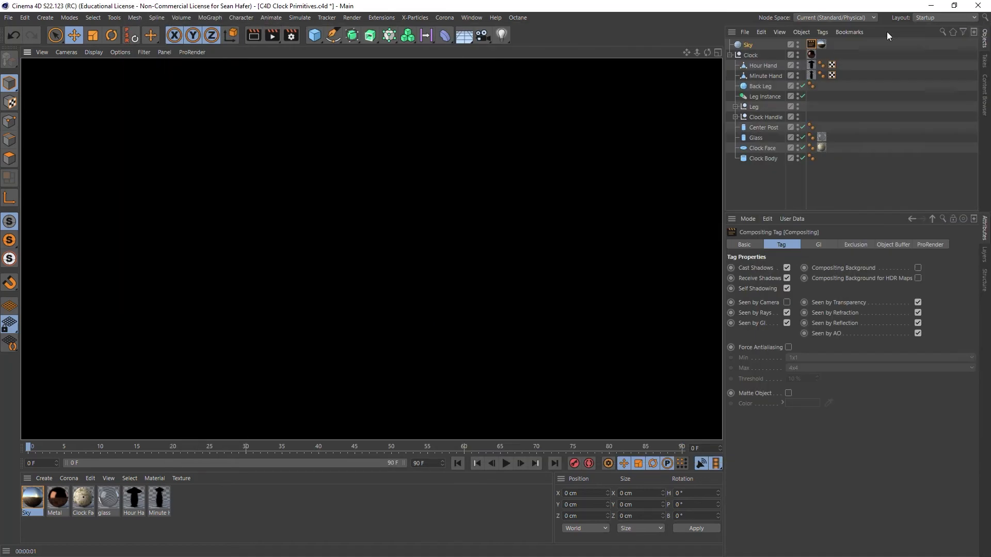
- Turn on the Interactive Render Region, extend it down past the clock's legs and try low and high preview quality, ending at medium
left_click(272, 34)
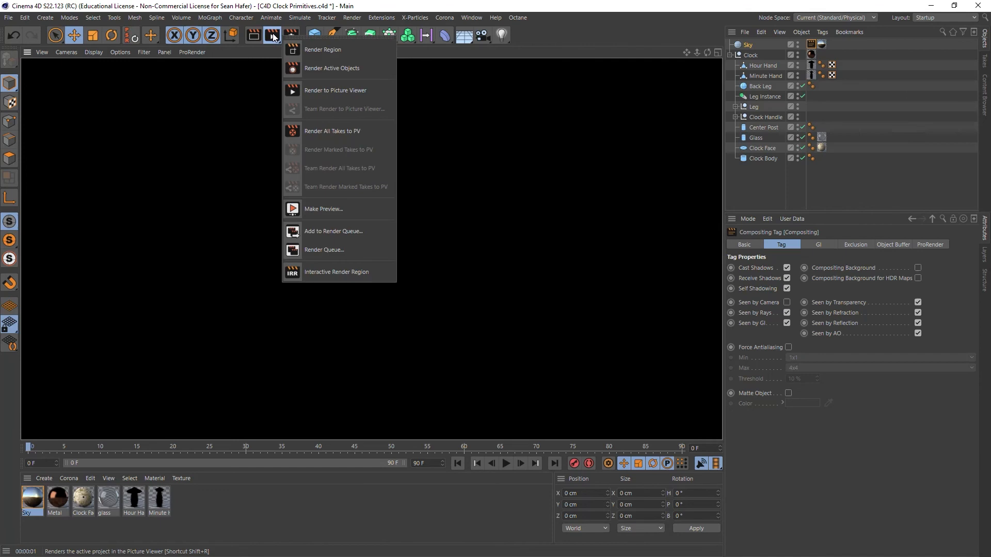
left_click(332, 271)
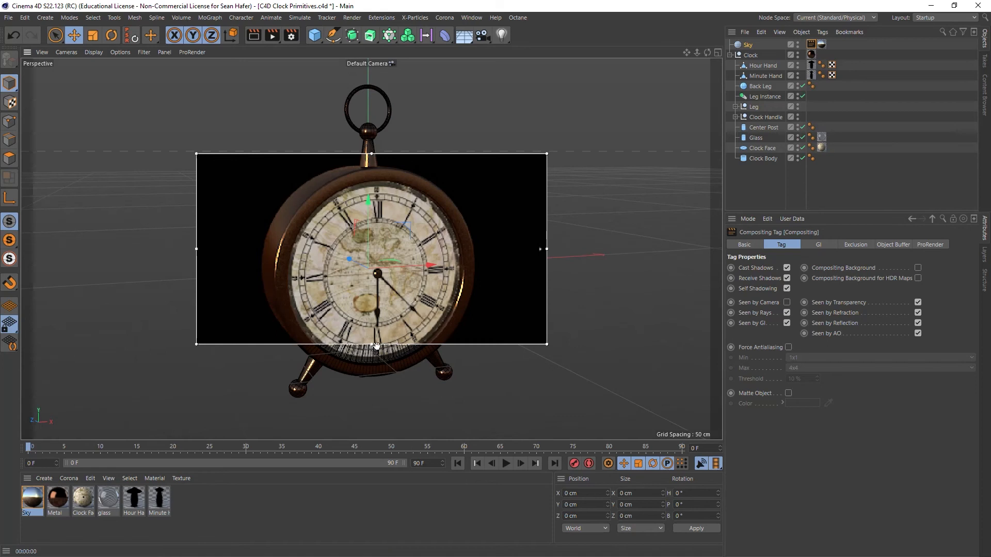
left_click_drag(376, 345, 369, 402)
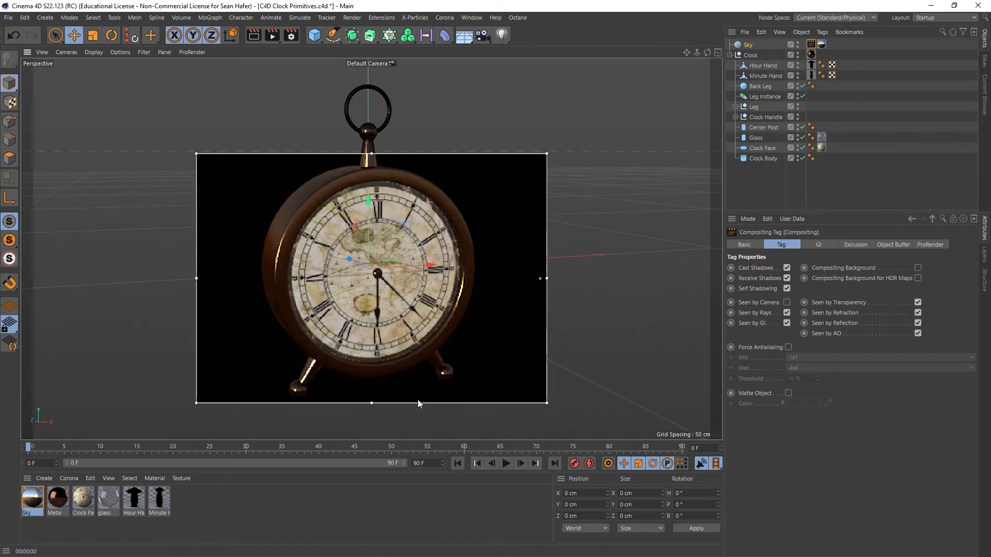
left_click_drag(540, 279, 542, 388)
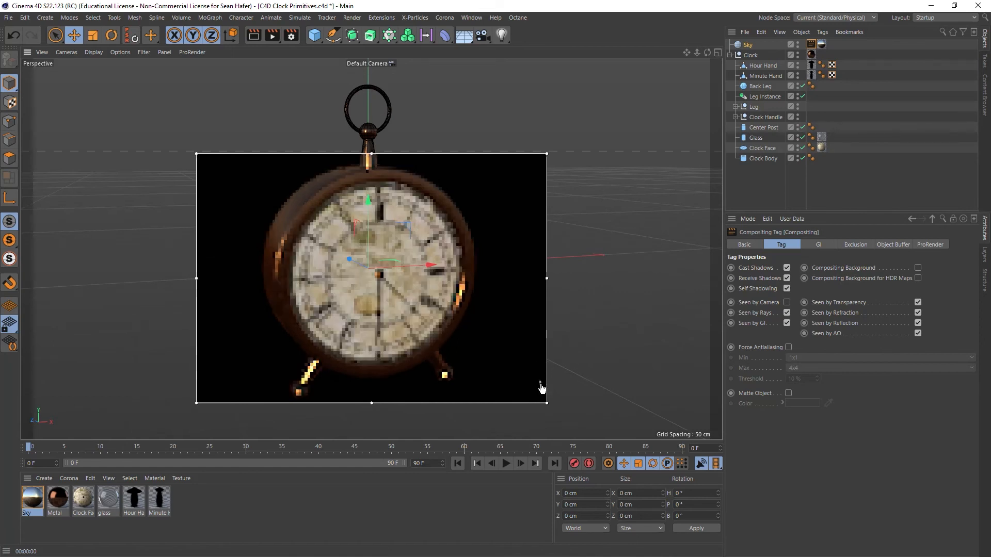
left_click_drag(540, 388, 544, 168)
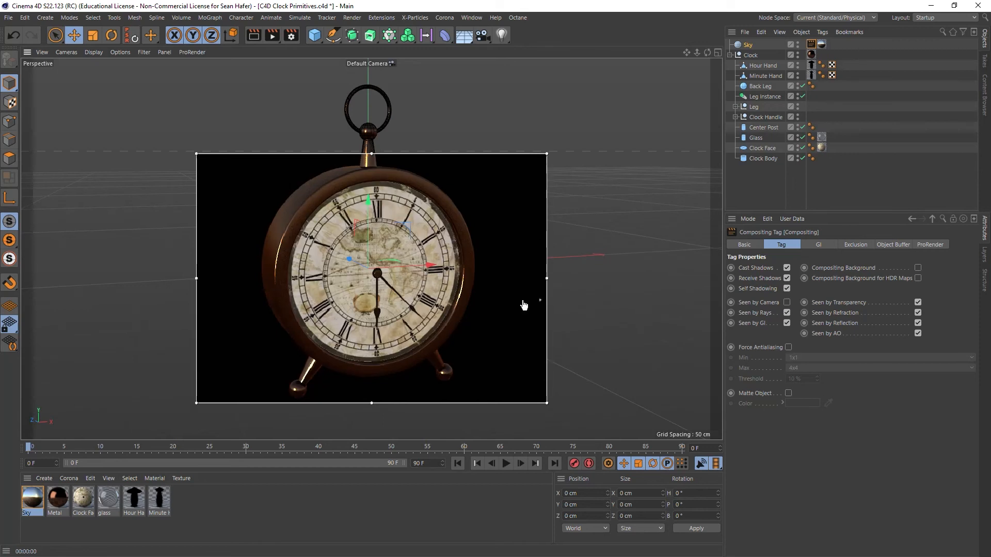
left_click(539, 279)
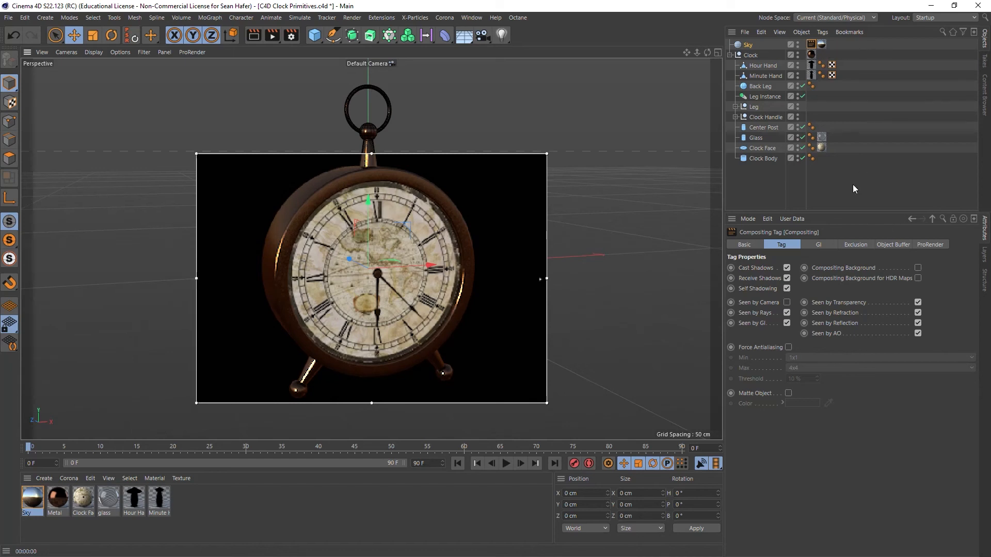
- Set the Metal material's reflectance to 10% roughness, 78% reflection strength and 7% specular strength, and render the view
left_click(811, 54)
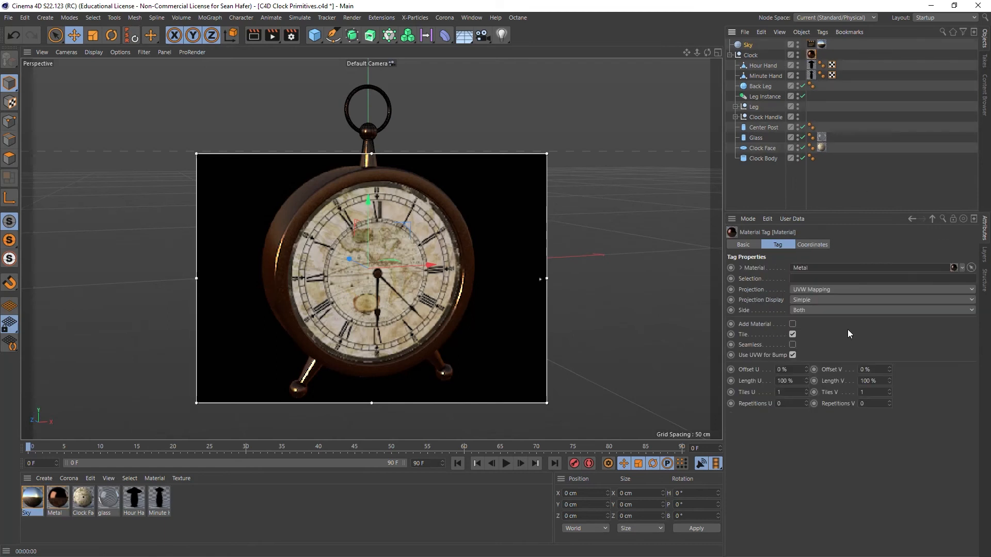
double_click(811, 55)
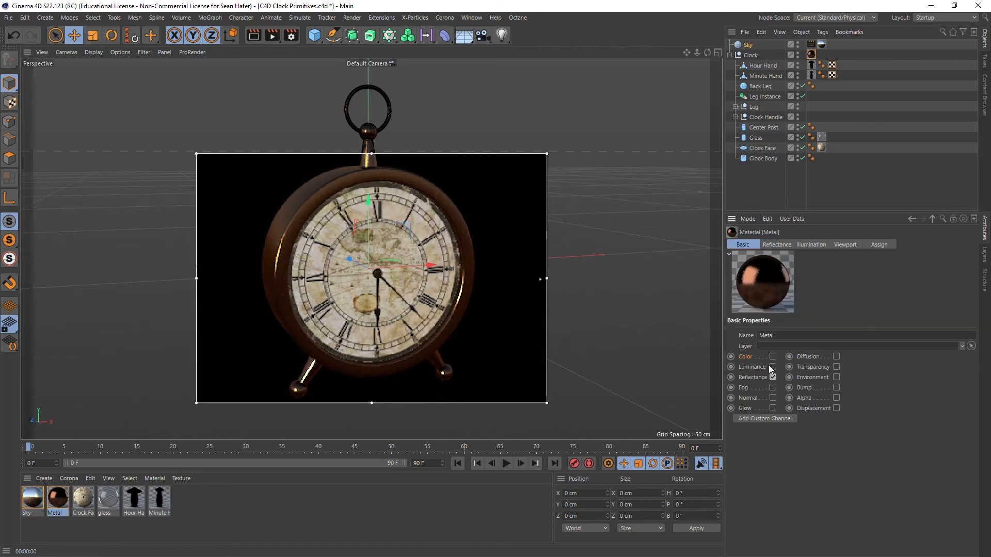
left_click(754, 378)
left_click(785, 246)
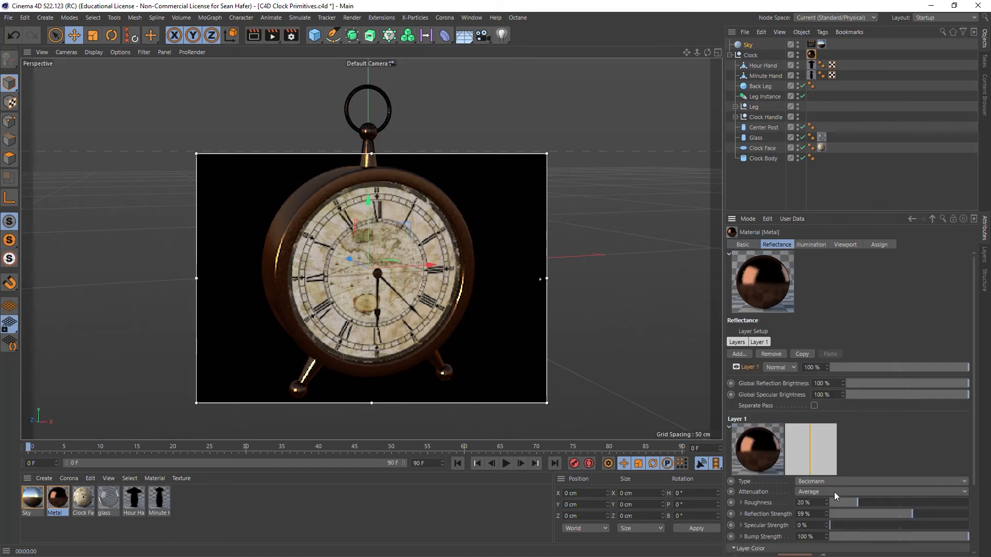
left_click_drag(841, 503, 844, 500)
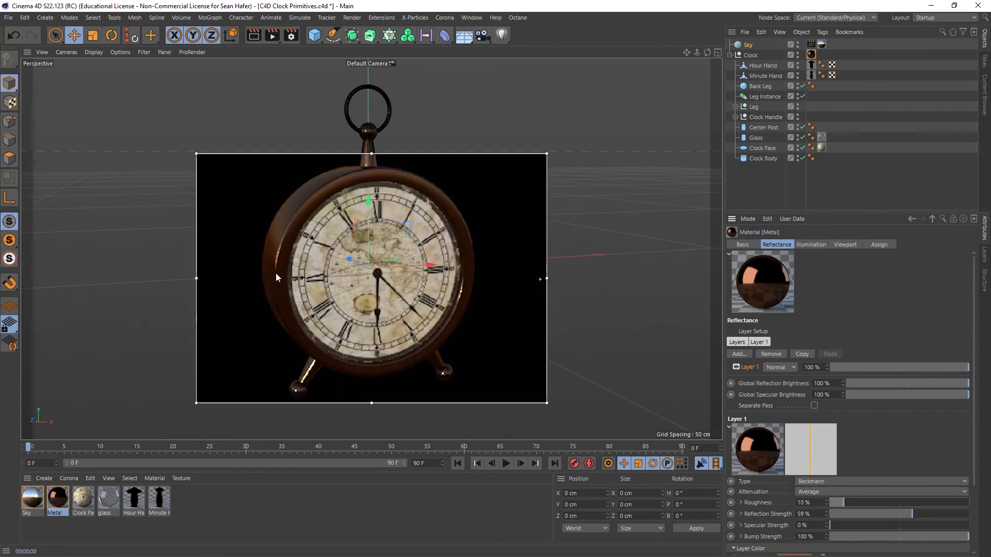
left_click_drag(898, 515, 941, 513)
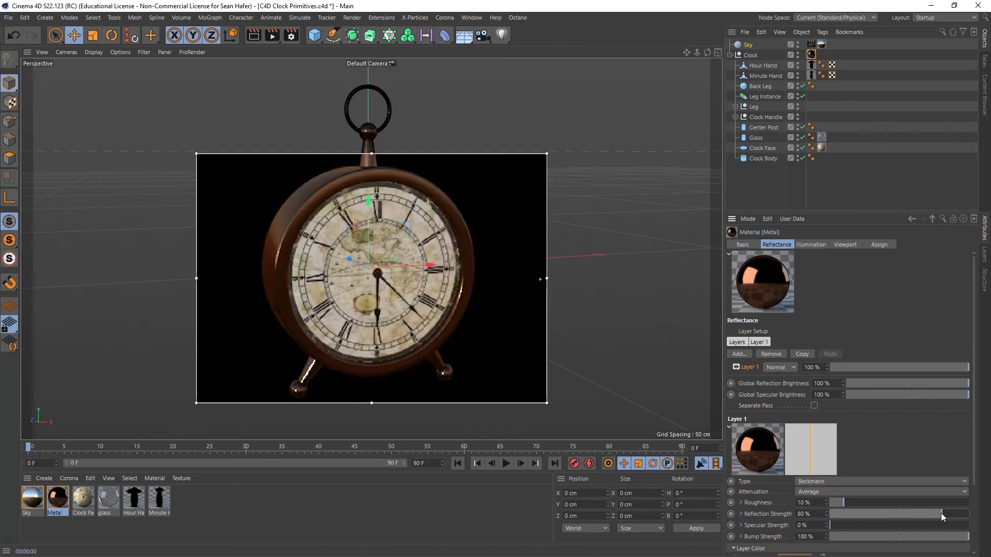
mouse_move(949, 512)
left_mouse_down()
mouse_move(909, 513)
mouse_move(938, 515)
left_mouse_up()
left_click_drag(847, 527, 839, 525)
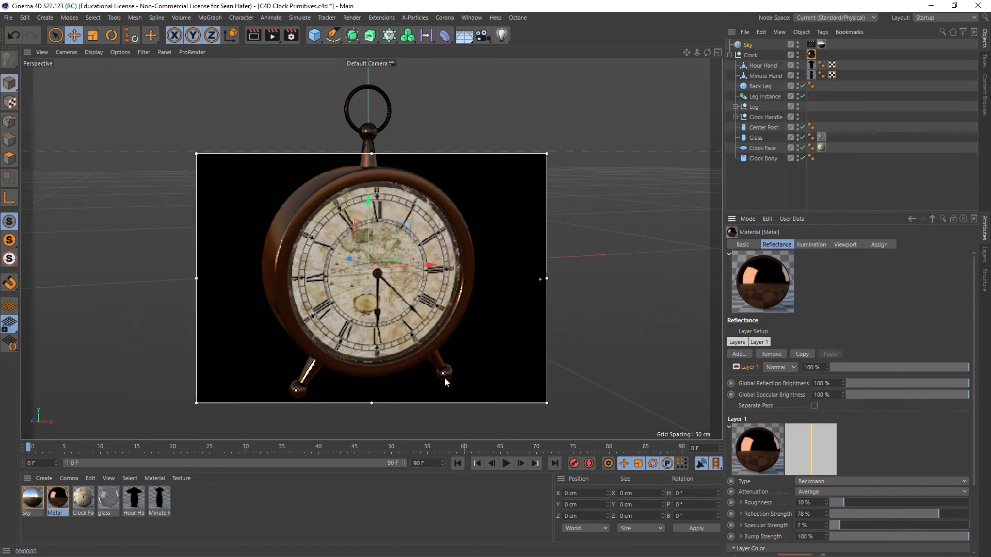
left_click(247, 37)
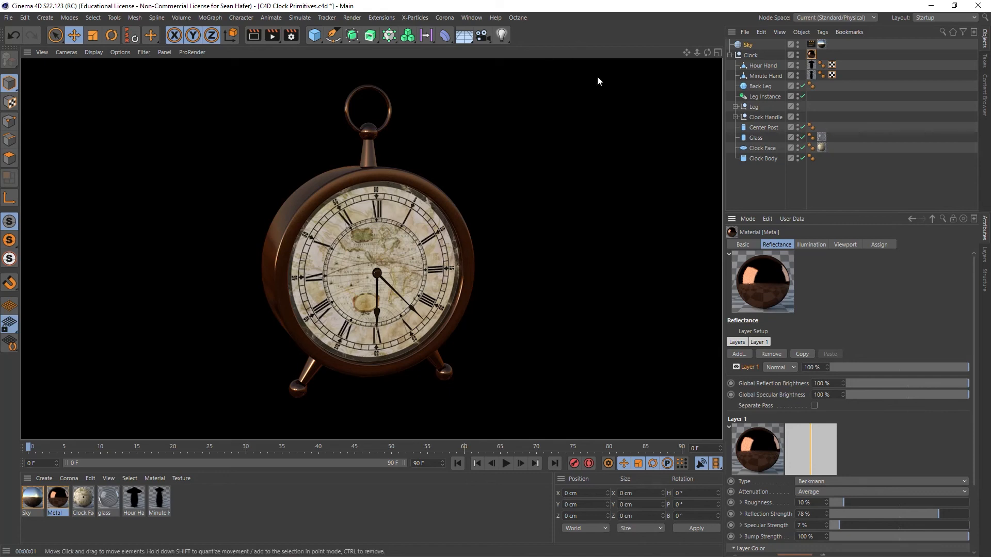
- Add a Floor object to the scene and turn off the Interactive Render Region
left_click(465, 37)
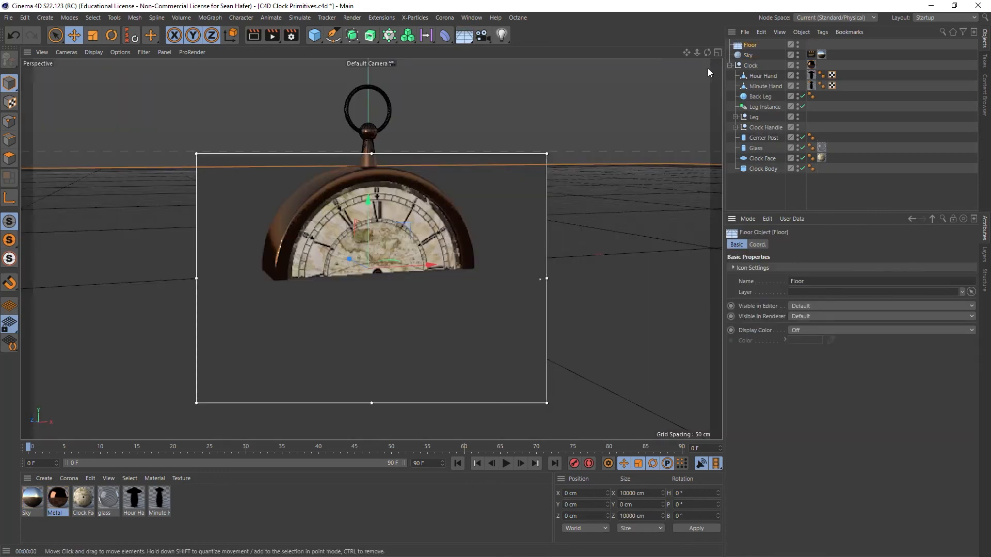
left_click(277, 29)
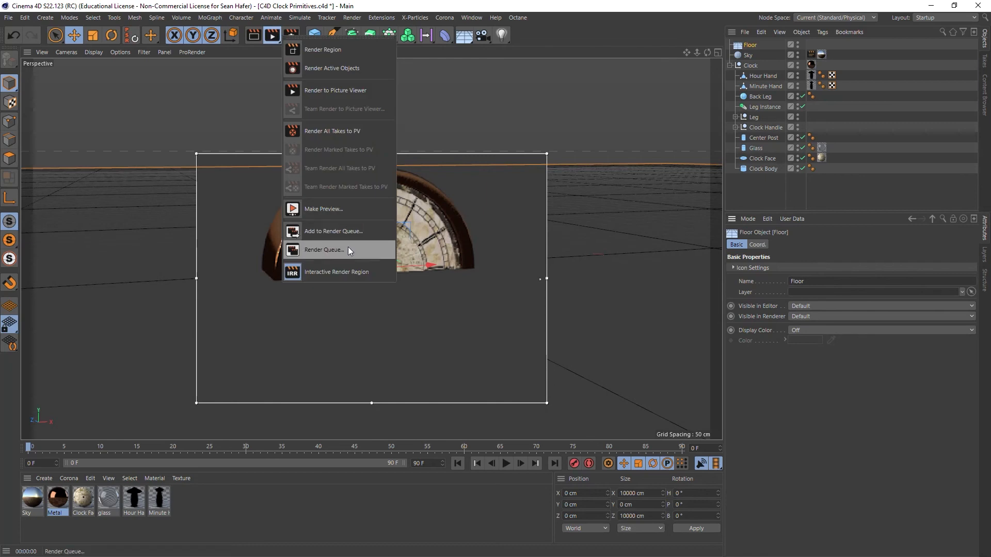
left_click(352, 271)
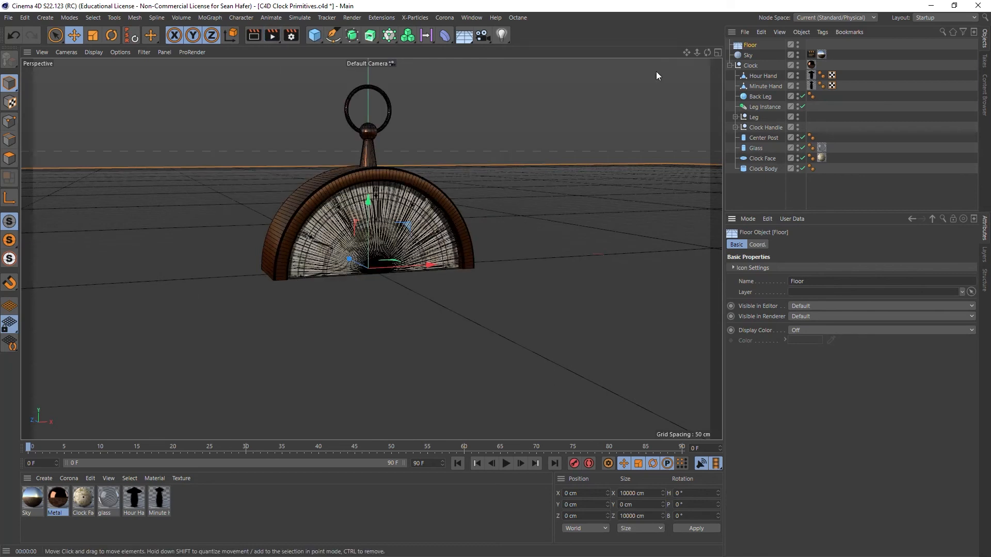
- Lower the floor along Y in the front view to the clock's feet, at about -135 cm
left_click(714, 53)
mouse_move(686, 251)
left_mouse_down()
mouse_move(684, 191)
mouse_move(687, 288)
mouse_move(687, 248)
mouse_move(687, 258)
left_mouse_up()
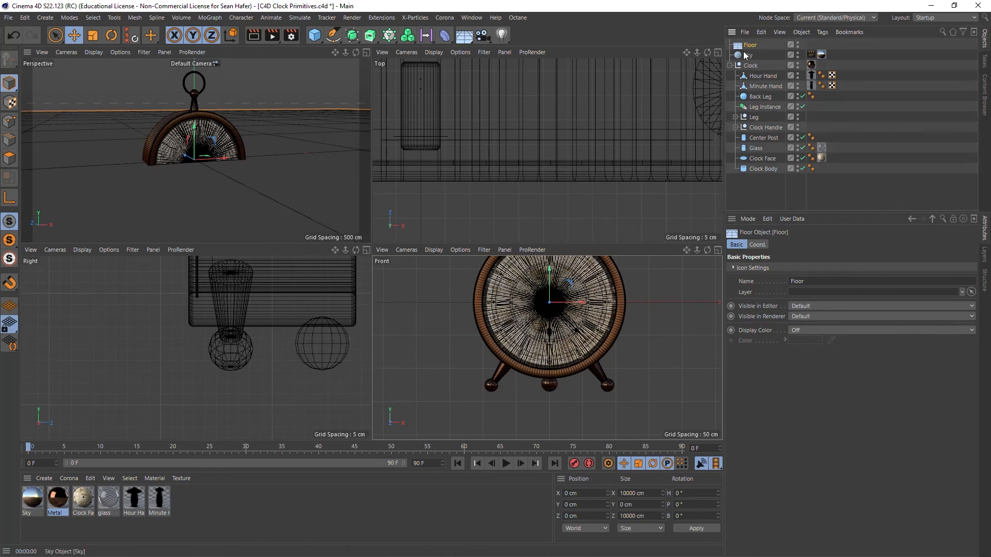
key("x")
key("z")
left_click_drag(550, 269, 549, 362)
key("x")
key("z")
- Render the perspective view with the floor, and render it again from a slightly changed camera angle
left_click(252, 41)
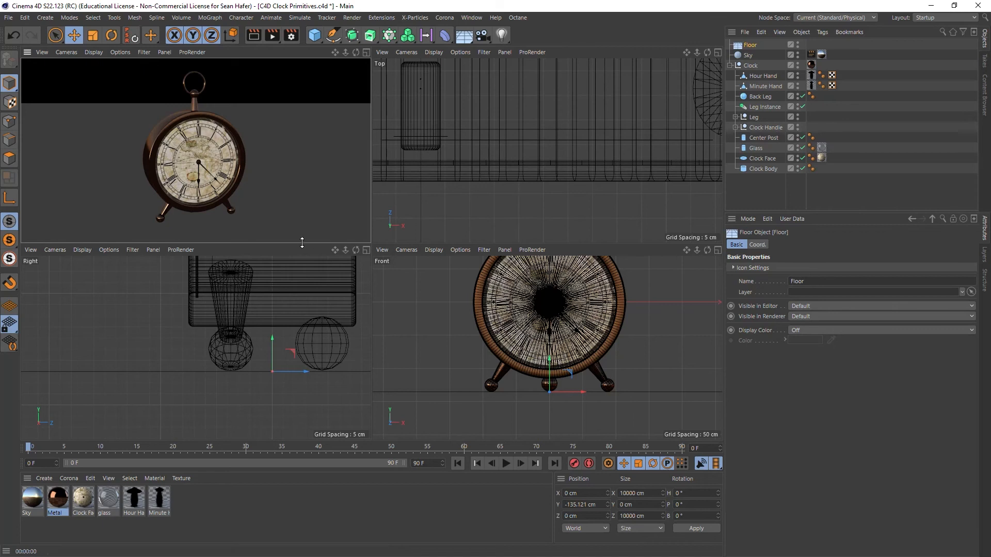
left_click_drag(356, 54, 358, 53)
left_click(253, 35)
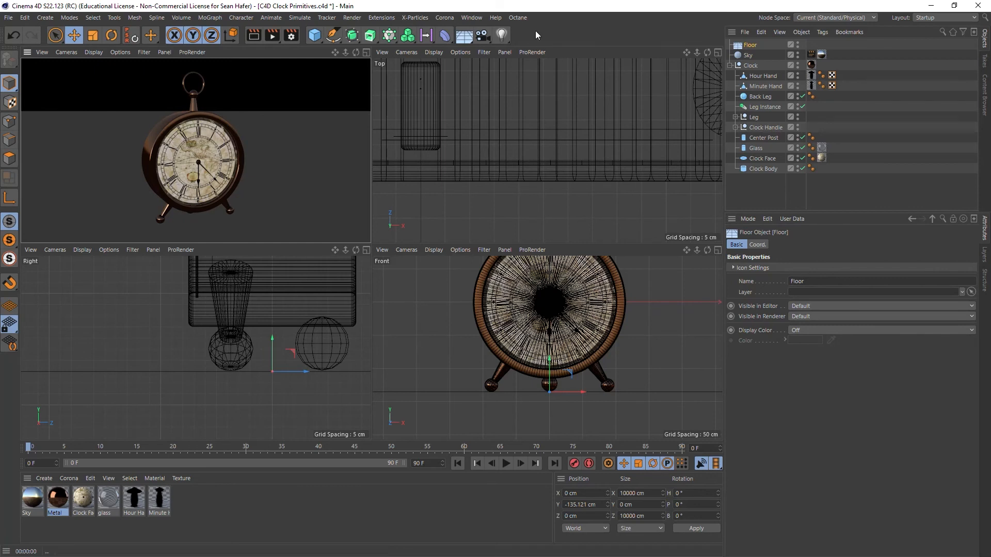
- Add a Target Light to the scene and inspect the target tag on the light
left_click(505, 40)
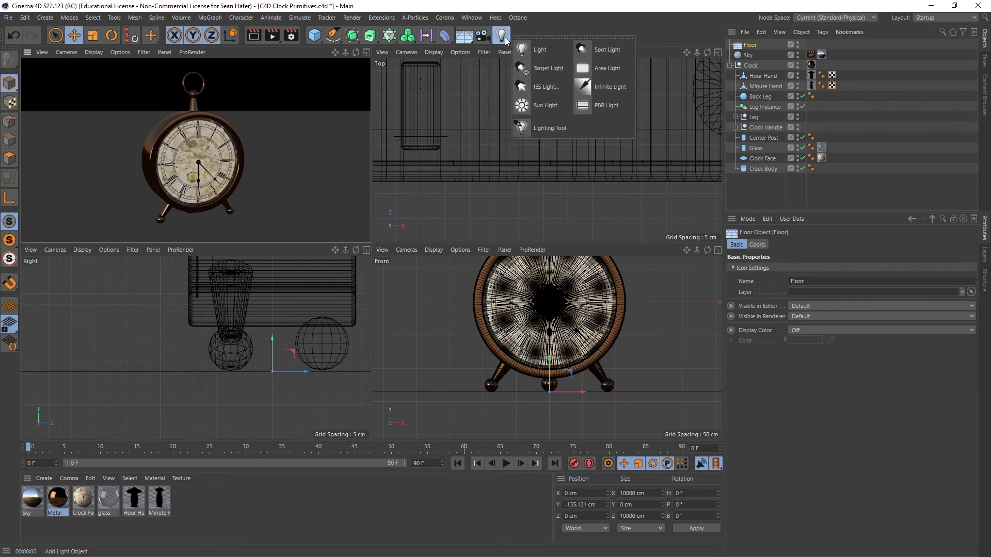
left_click(559, 72)
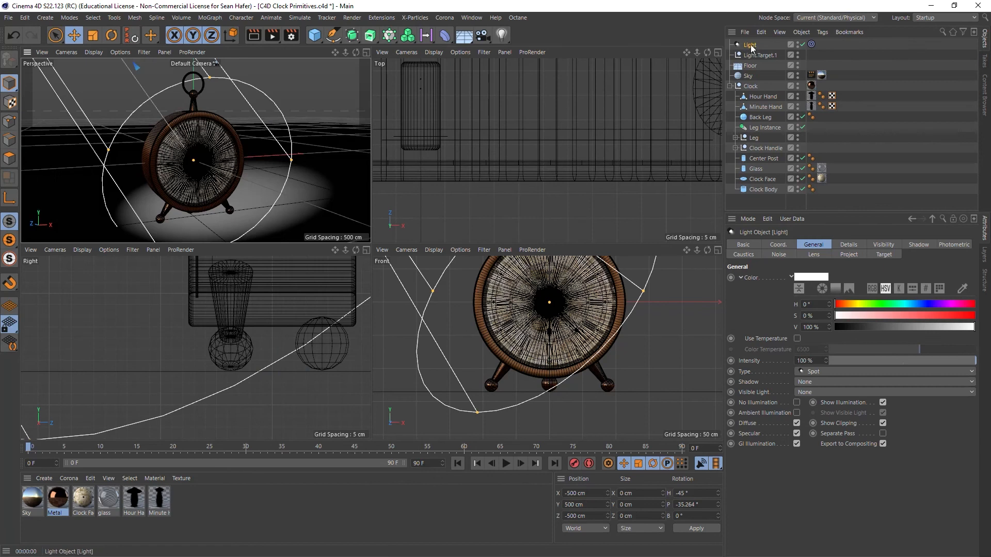
left_click(812, 44)
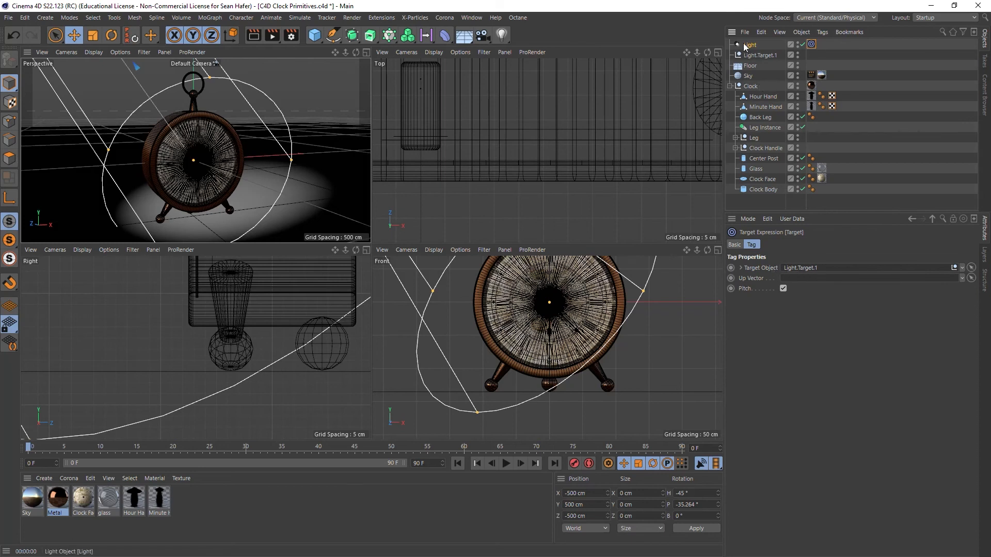
- Try moving the light's target null in the perspective view, and undo the move
left_click(754, 56)
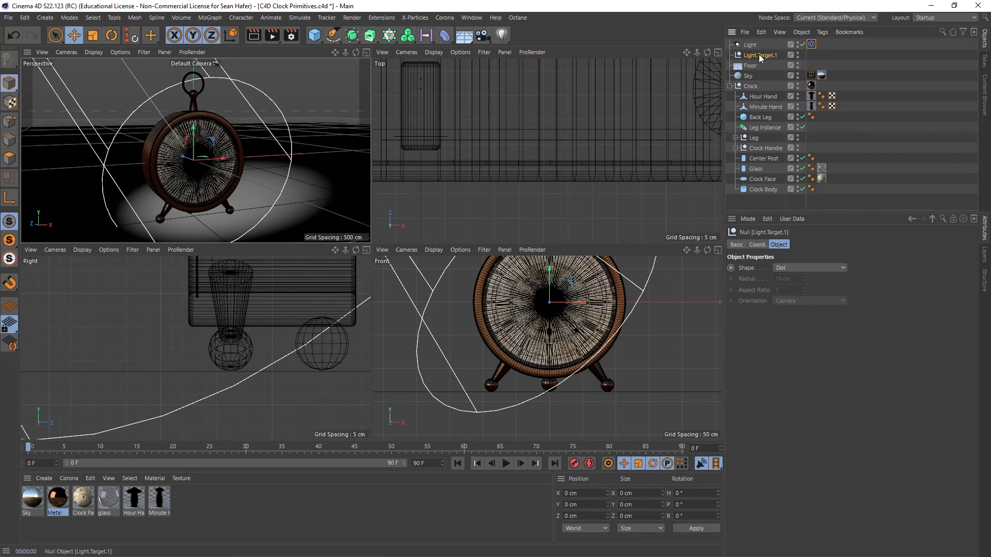
left_click(74, 35)
left_click_drag(179, 150, 235, 203)
key("ctrl+z")
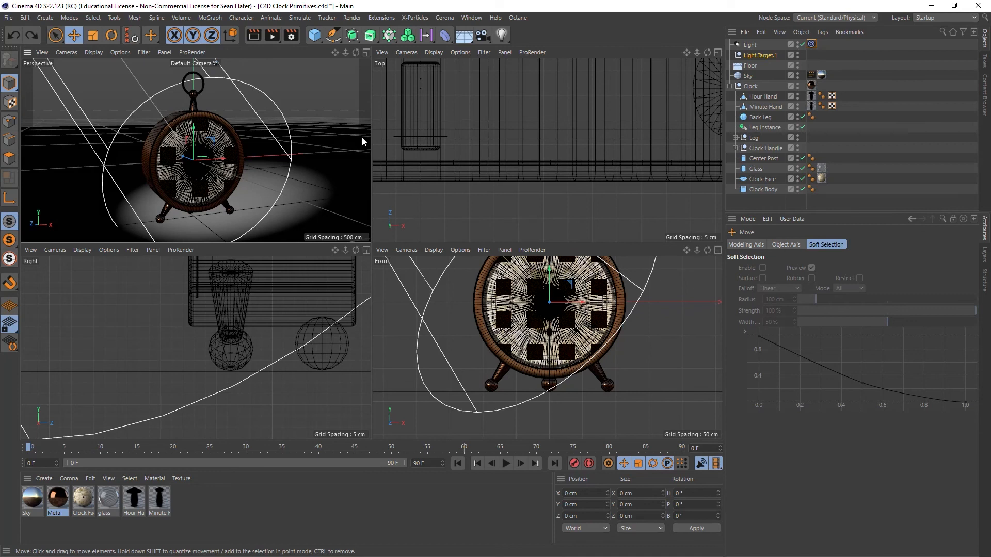
- Move the target light above and in front of the clock, to about X -10, Y 448, Z -705 cm
left_click(749, 45)
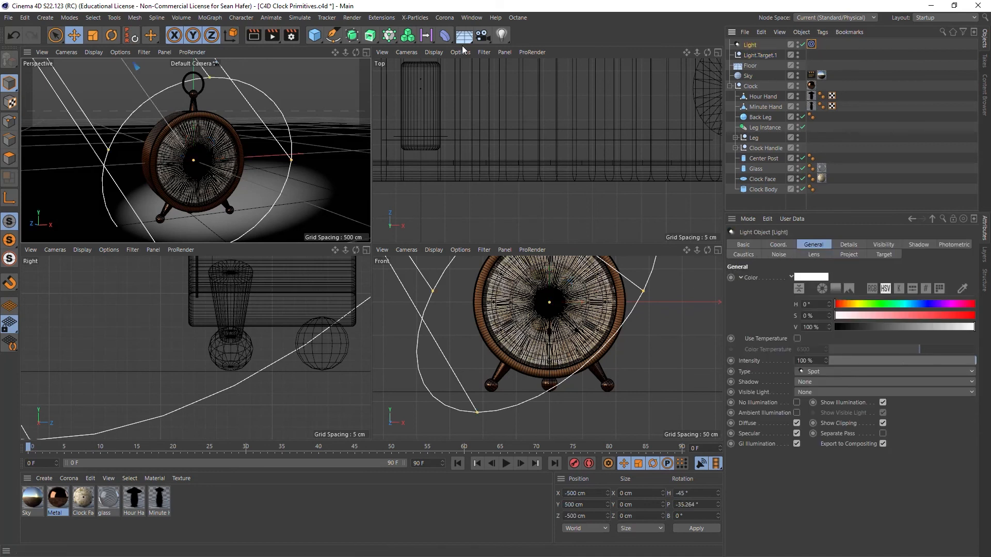
right_click_drag(335, 52, 292, 52)
middle_click_drag(212, 62, 222, 92, "alt")
left_click_drag(222, 92, 385, 112)
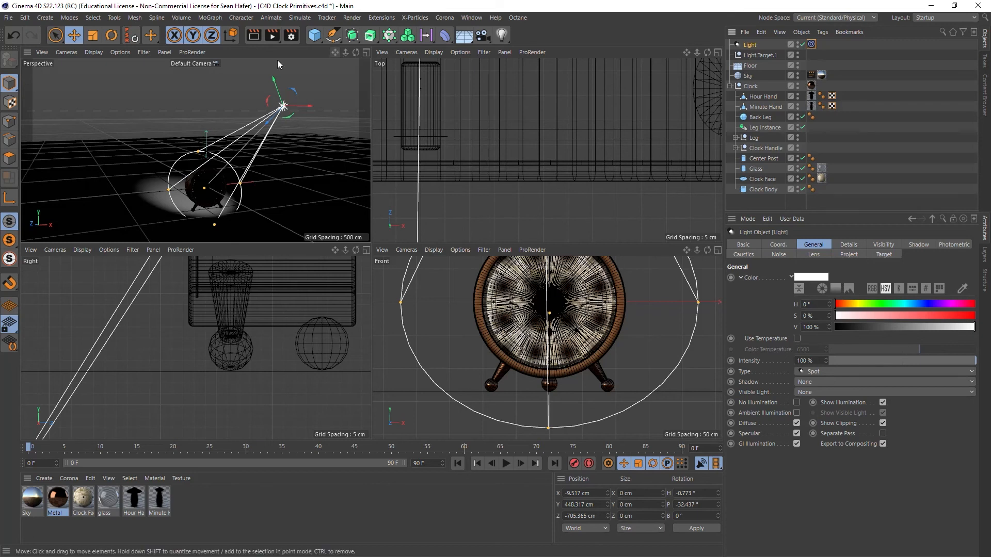
- Render the perspective view to check how the target light illuminates the clock and floor
left_click(253, 37)
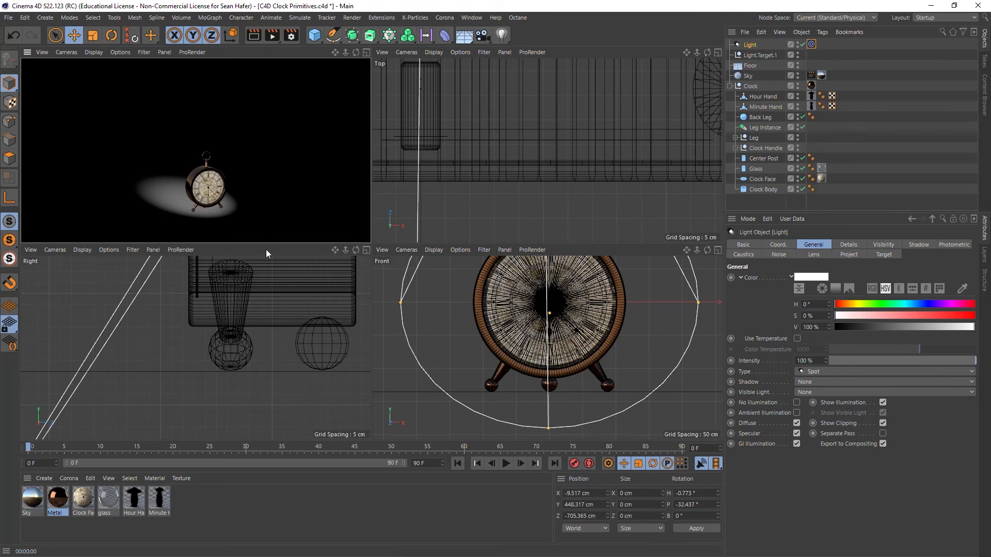
left_click(749, 47)
left_click(365, 52)
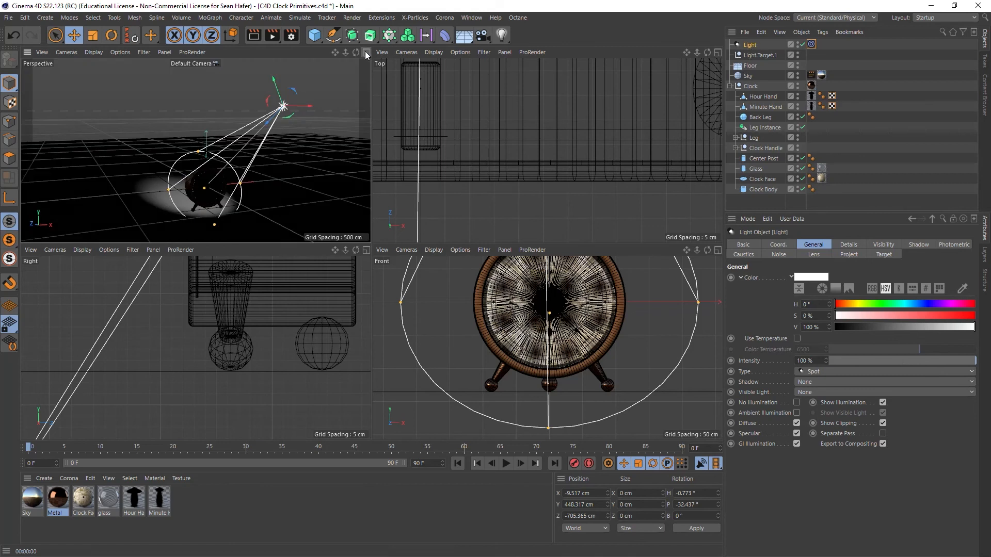
- Enlarge the perspective view and move the target light to about X 125, Y 325, Z -776 cm
left_click(366, 52)
left_click_drag(686, 53, 628, 99)
left_click_drag(472, 78, 566, 149)
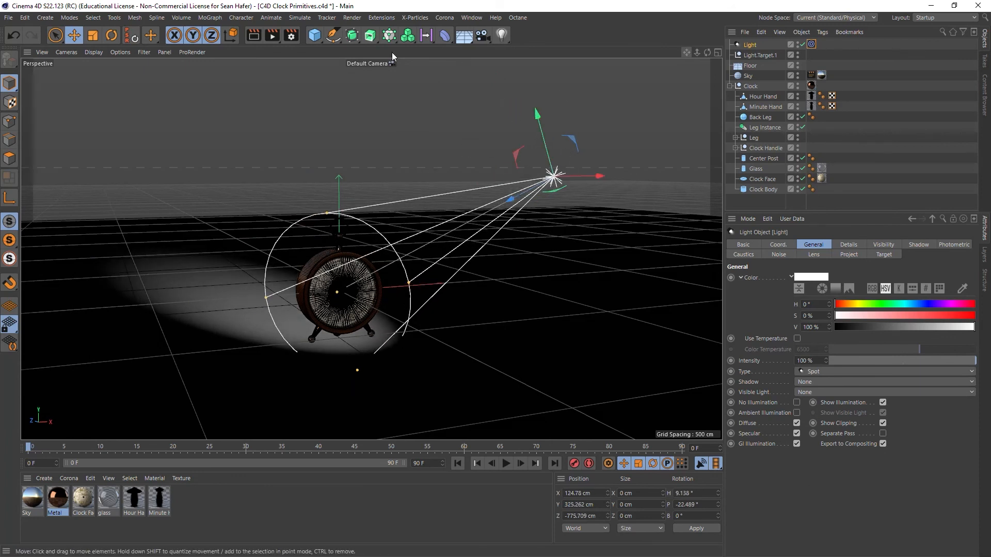
- Place an interactive render region over the clock, raise its preview quality slightly, and frame the clock more closely inside it
left_click_drag(278, 31, 341, 271)
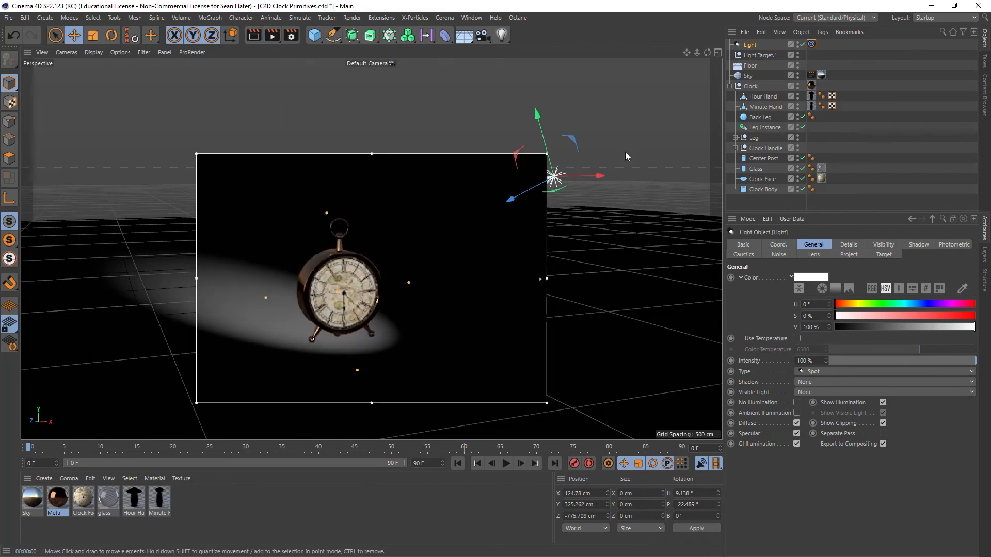
left_click_drag(539, 279, 540, 268)
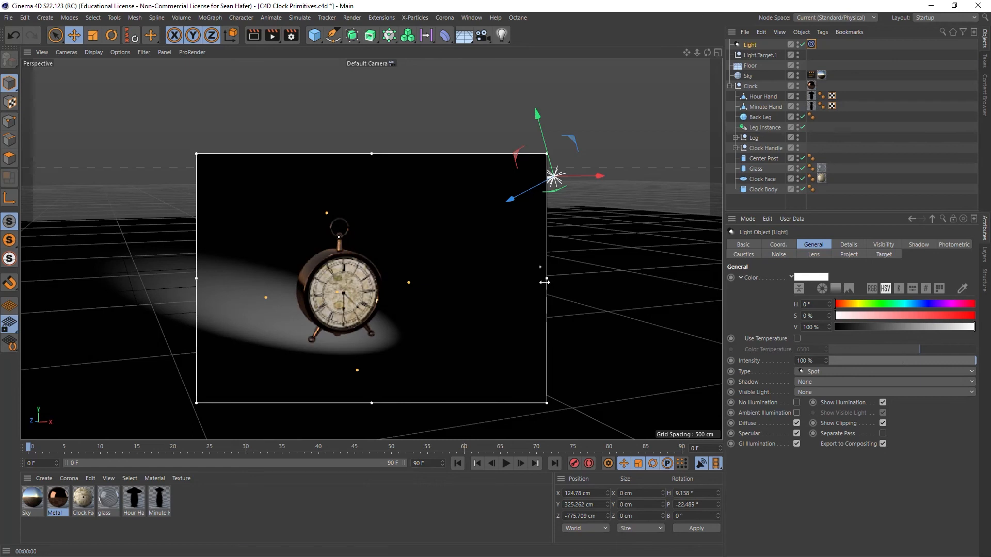
scroll(371, 248, "up", 3)
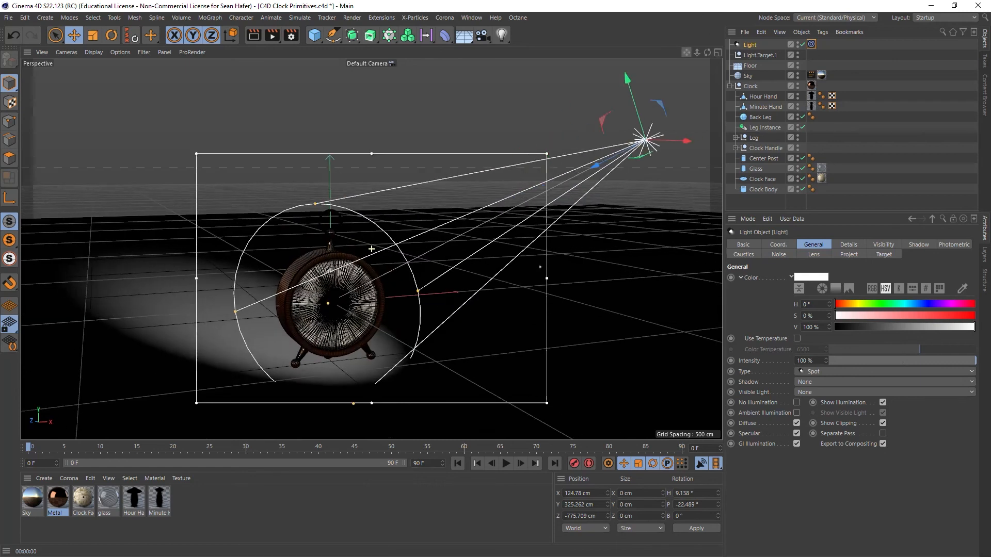
right_click_drag(686, 52, 716, 52)
left_click_drag(686, 52, 710, 5)
right_click_drag(686, 52, 650, 52)
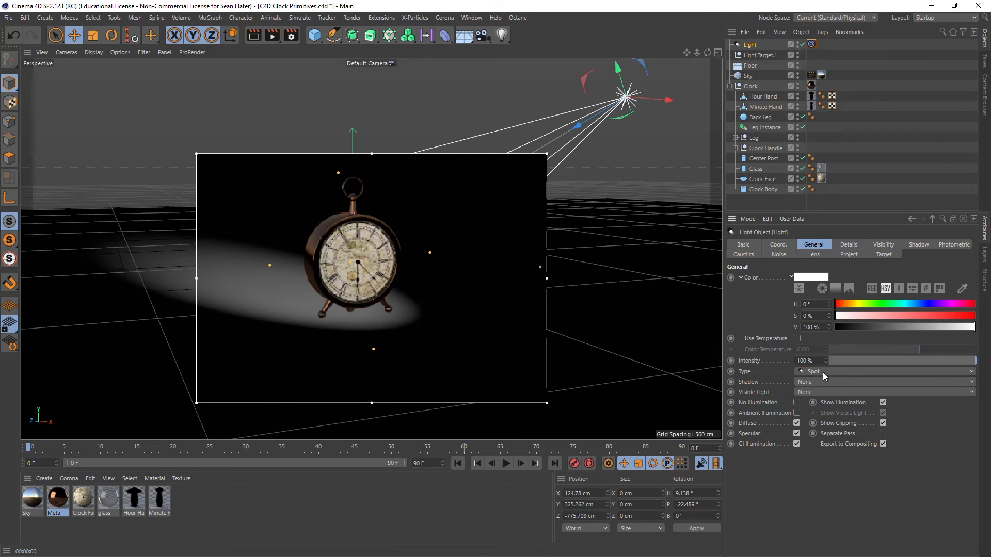
- Set the light's intensity to 100 % and its shadow to Shadow Maps (Soft), widening the render region over the cast shadow
left_click_drag(936, 360, 977, 361)
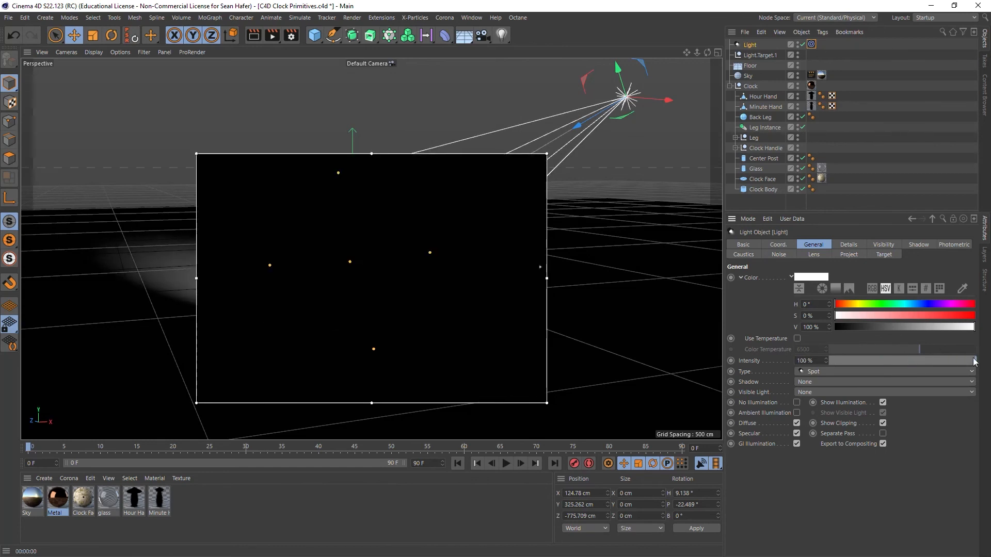
left_click(826, 382)
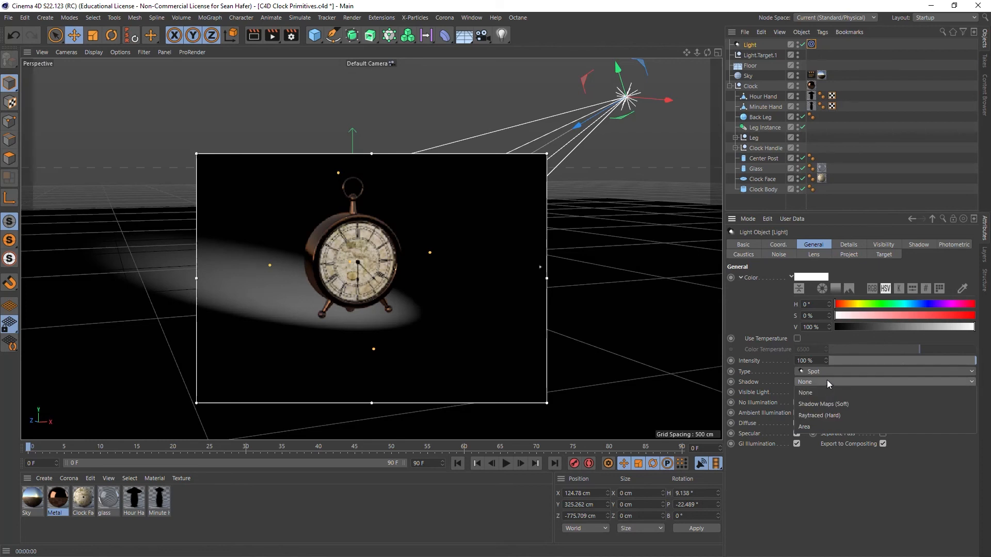
left_click(837, 406)
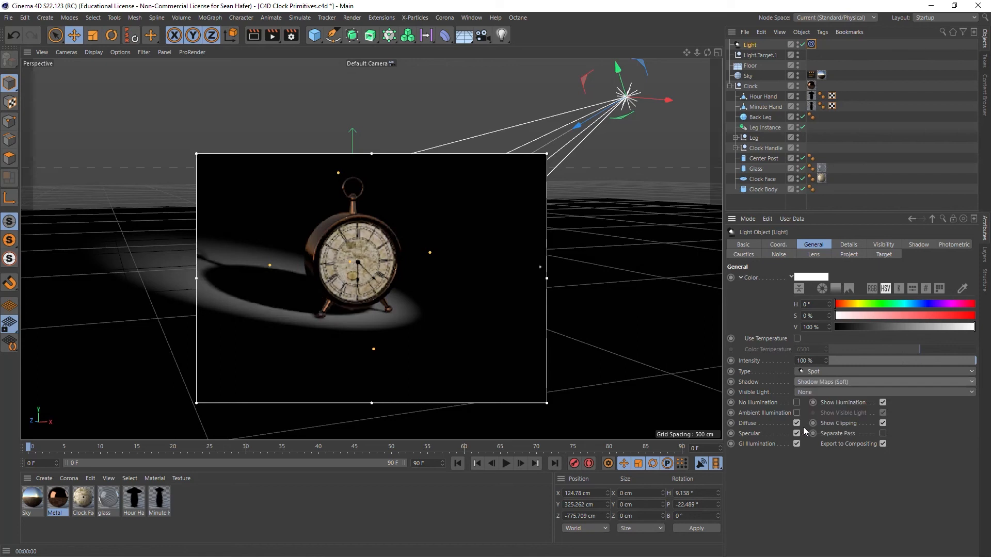
left_click_drag(196, 278, 124, 281)
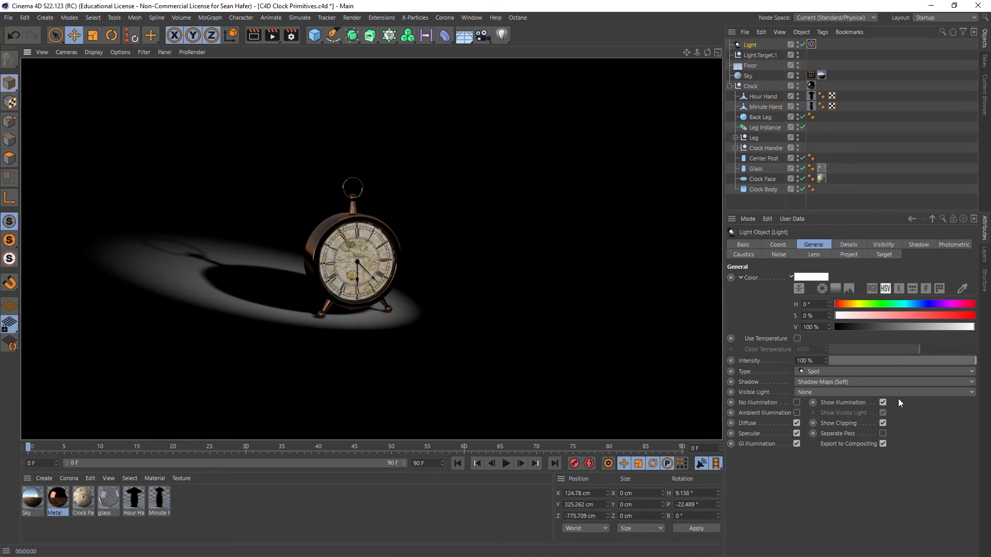
- Try the Omni type on the target light and render the perspective view
left_click(751, 45)
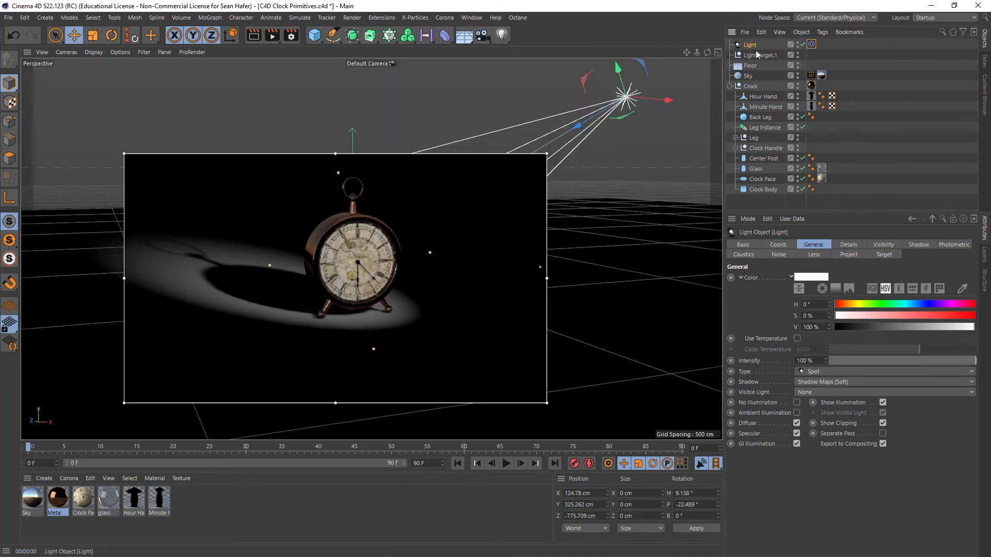
left_click(828, 373)
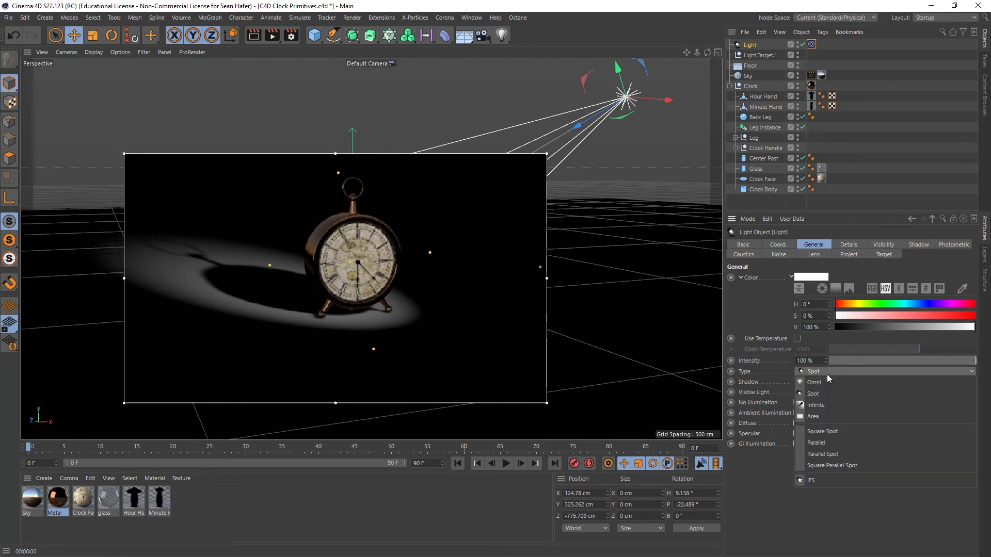
left_click(825, 384)
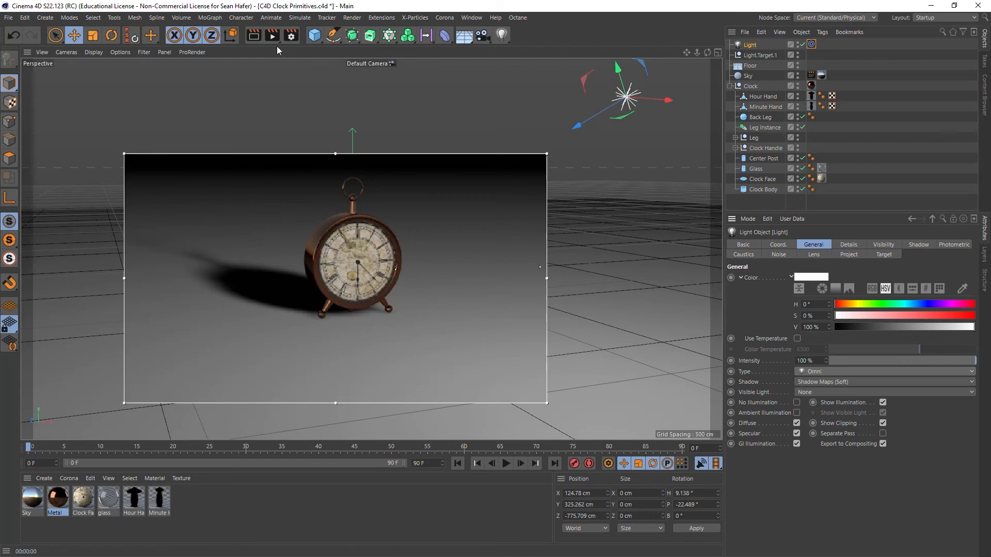
left_click(253, 36)
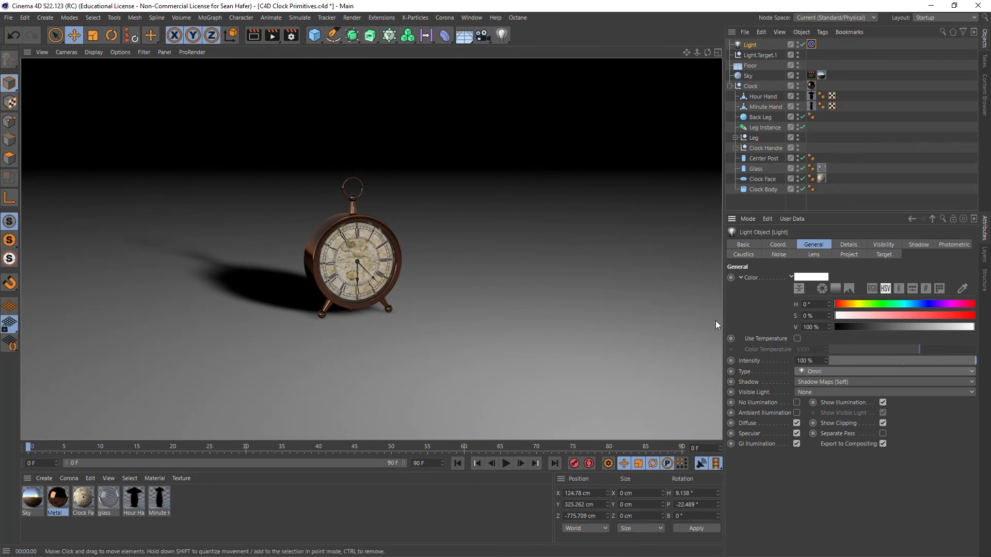
- Try the Infinite type on the target light and render the perspective view
left_click(830, 372)
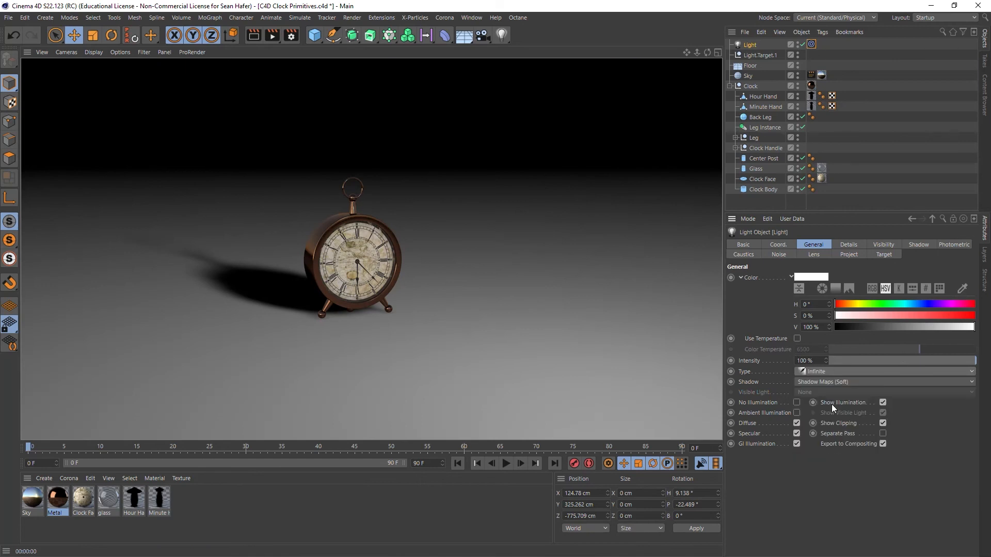
left_click(831, 404)
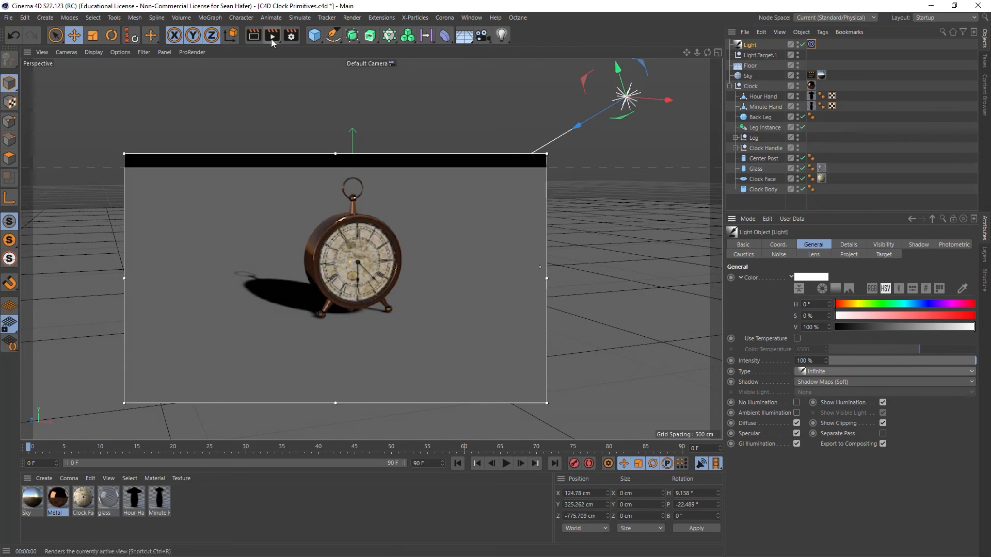
left_click(252, 39)
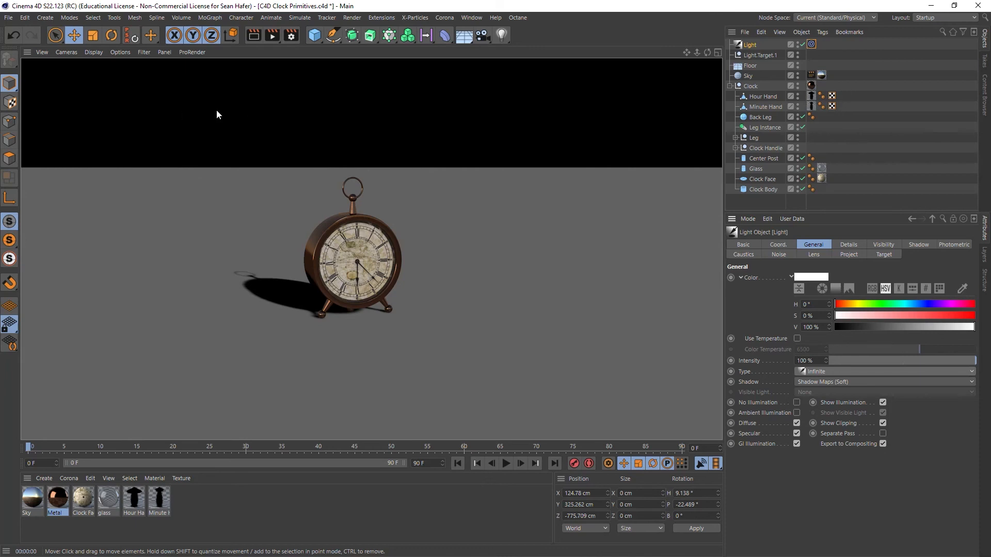
- Try the Area light type with Area shadows, and restore Shadow Maps (Soft) and the Spot type
left_click(826, 371)
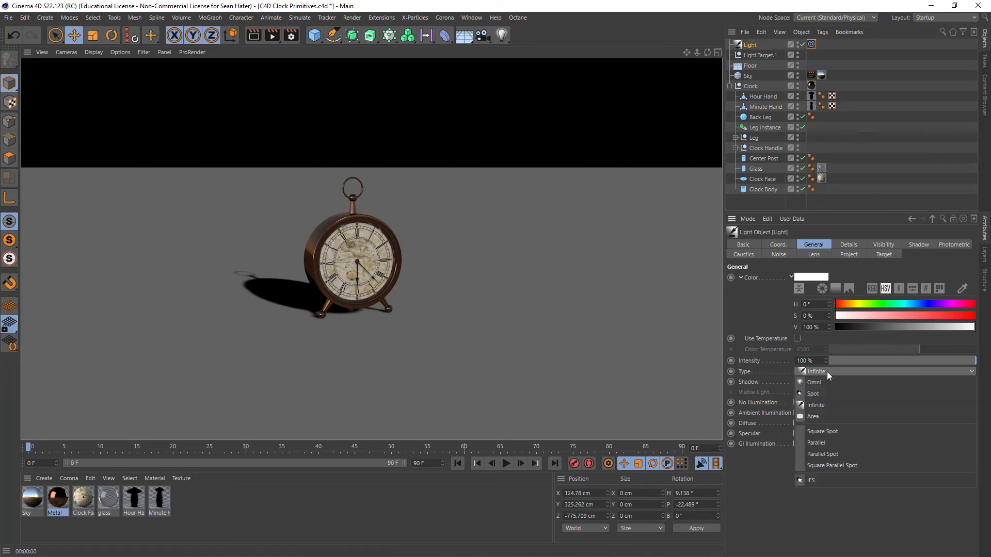
left_click(818, 414)
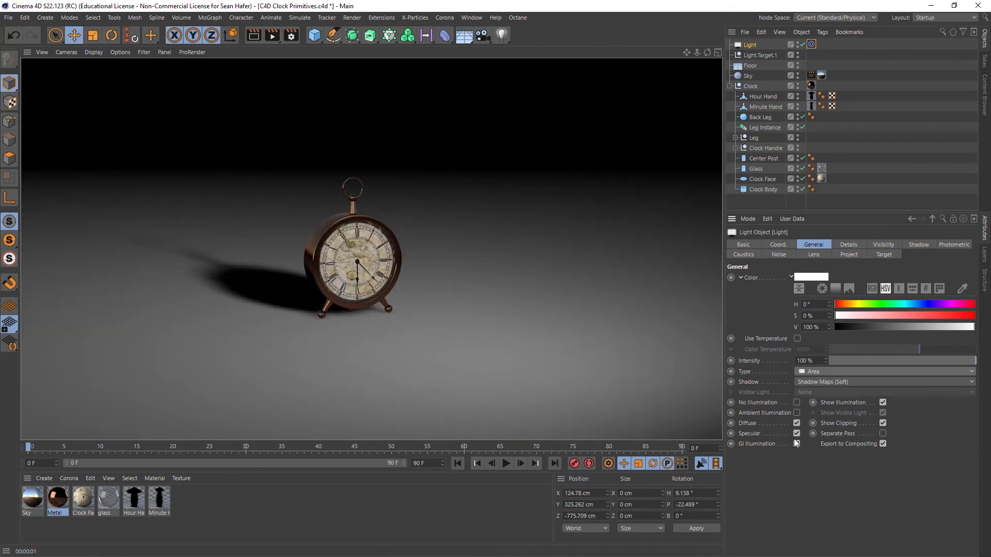
left_click(828, 380)
left_click(829, 428)
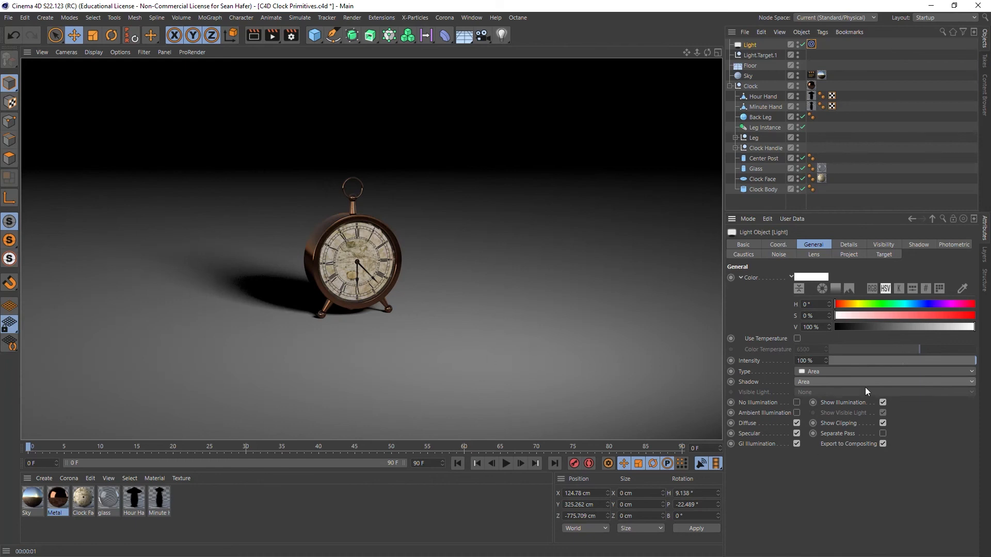
left_click(836, 382)
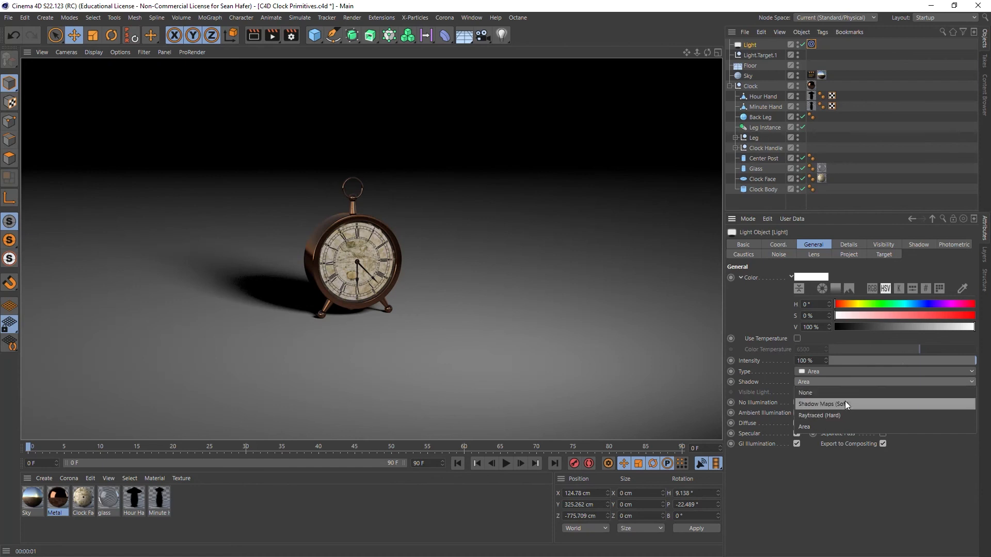
left_click(844, 405)
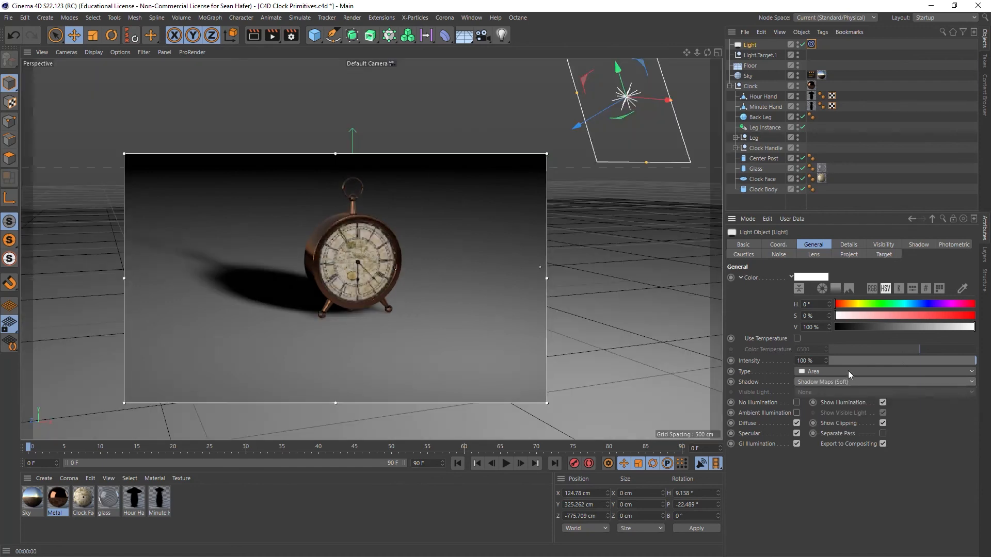
left_click(847, 370)
left_click(846, 394)
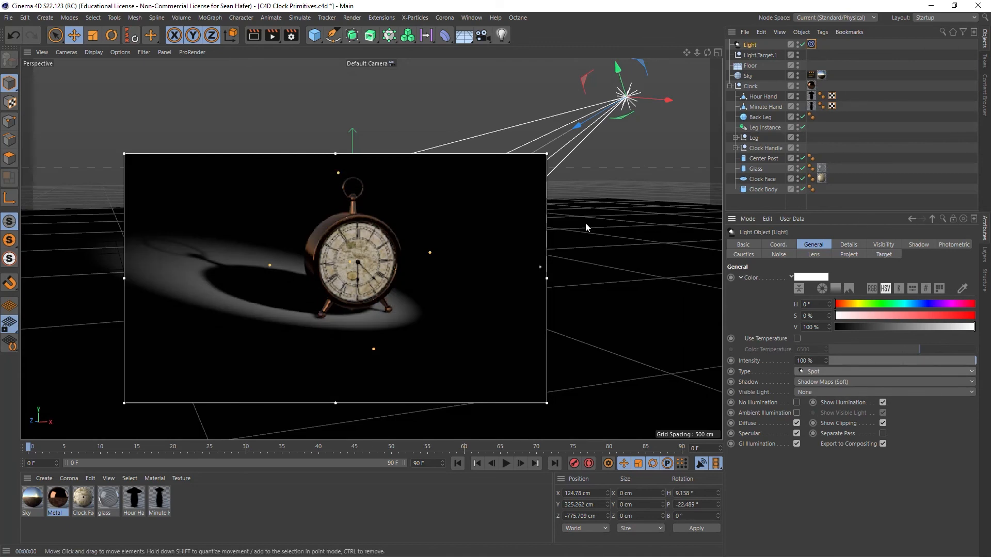
- Try setting the spotlight's Visible Light to Visible and render the perspective view
left_click(818, 393)
left_click(818, 404)
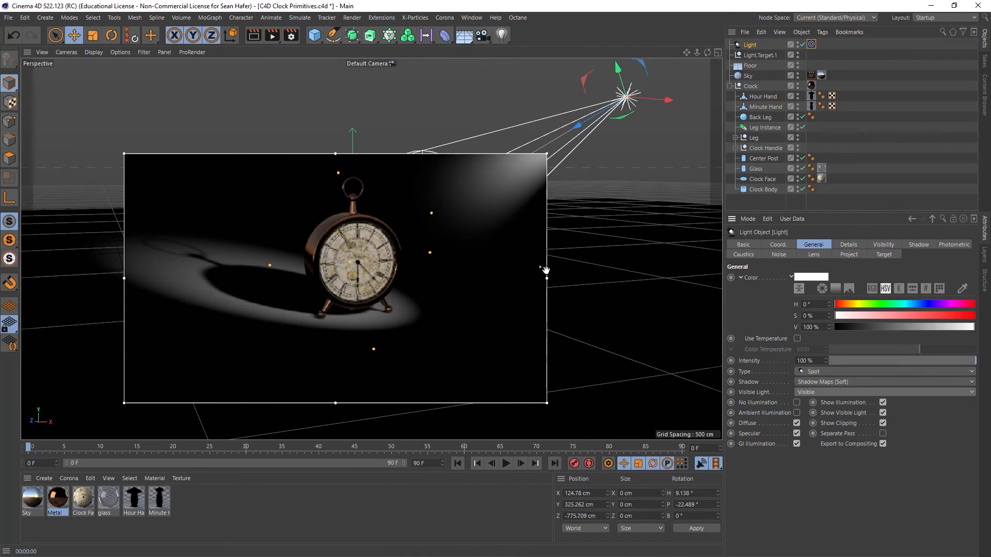
left_click(254, 37)
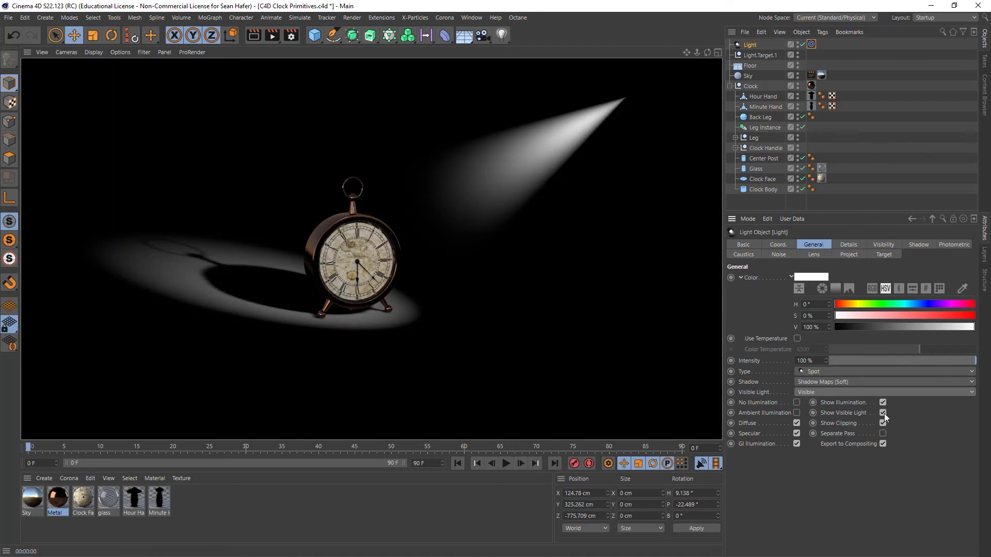
- Try Volumetric for the spotlight's Visible Light, and return the option to None
left_click(830, 392)
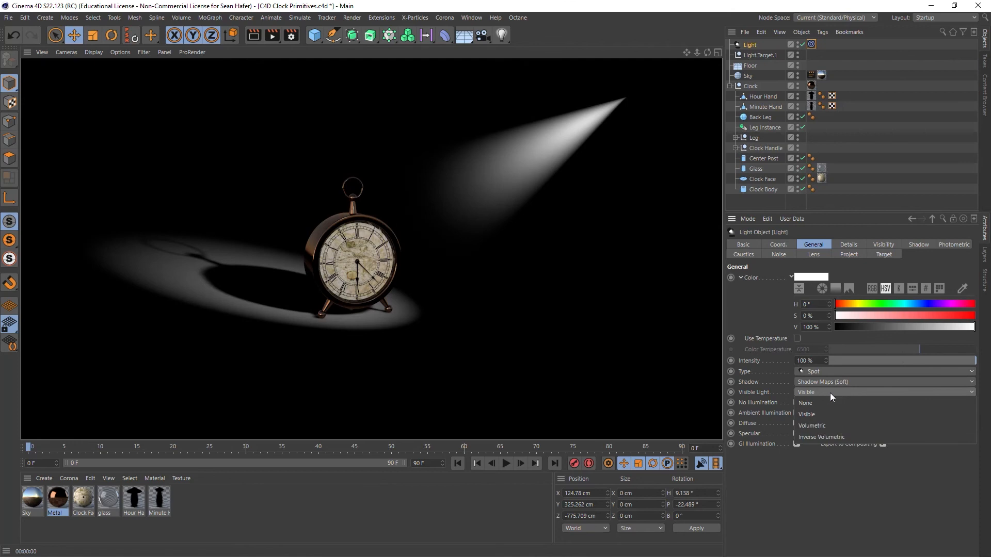
left_click(828, 427)
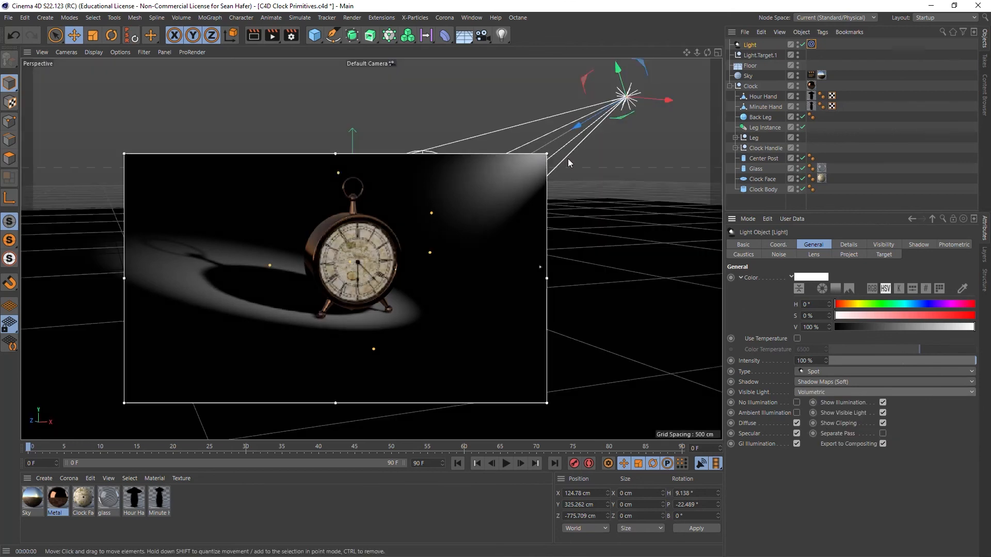
left_click(824, 392)
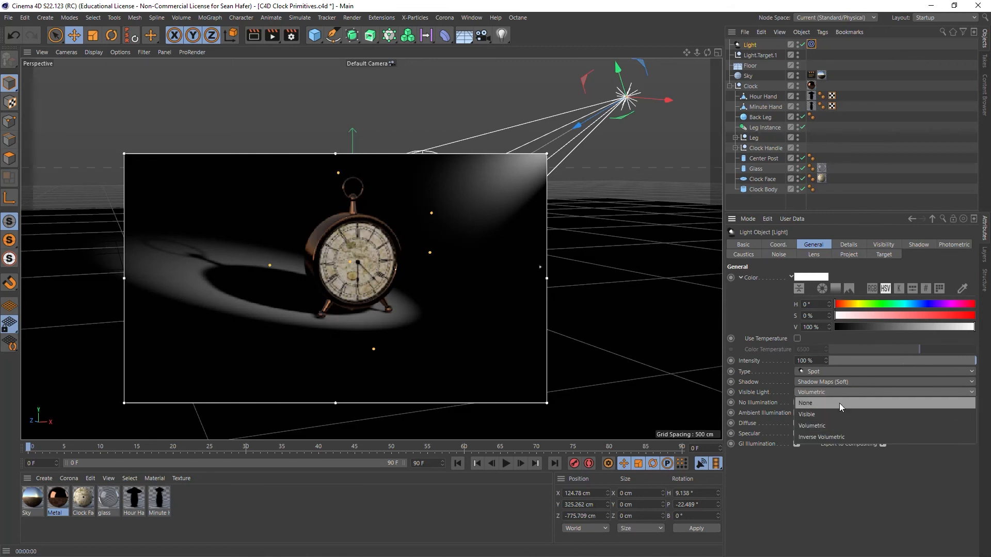
left_click(846, 388)
left_click(846, 389)
left_click(847, 403)
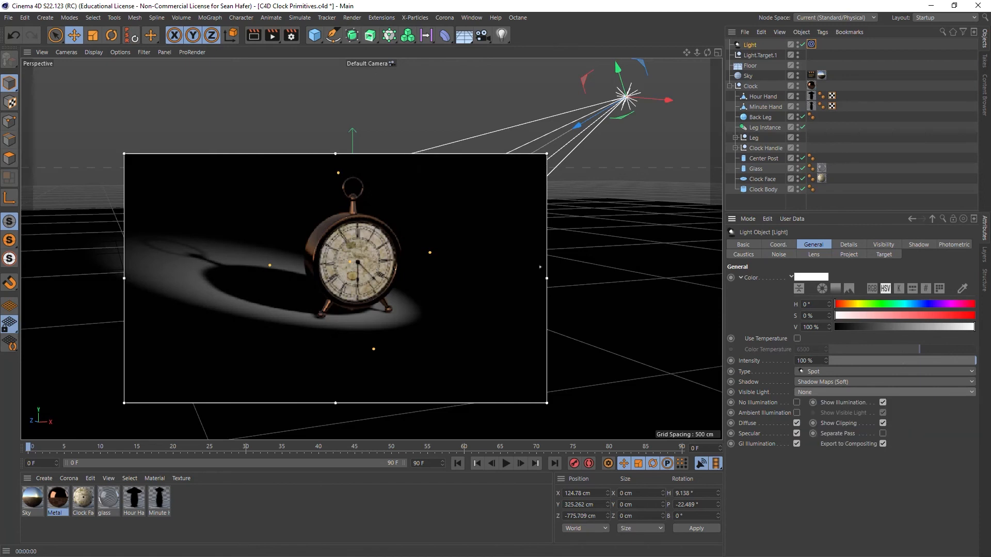
- Toggle the spotlight's Specular option off and on to compare the highlights on the clock up close, leaving it enabled
left_click(796, 434)
left_click(796, 434)
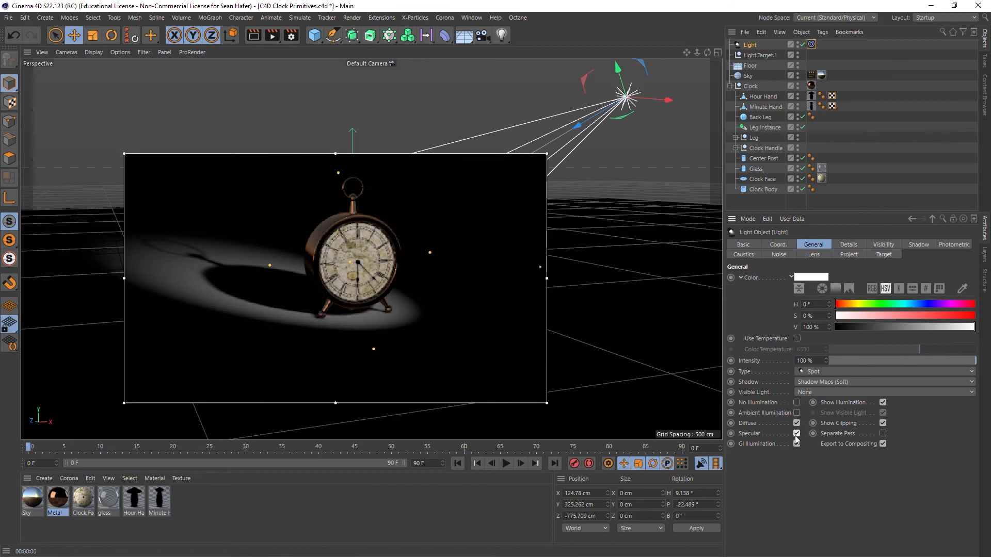
scroll(349, 218, "up", 3)
scroll(349, 219, "up", 2)
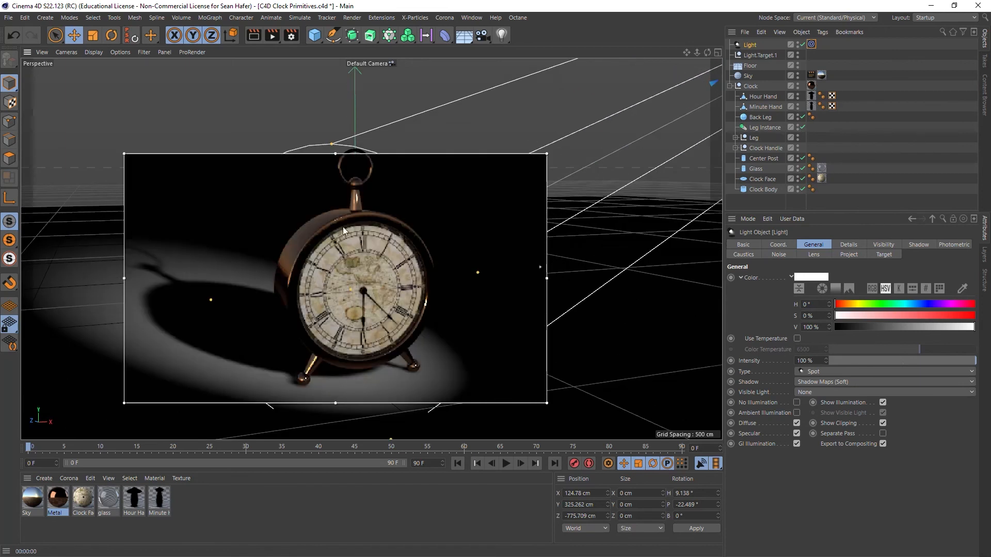
left_click(797, 433)
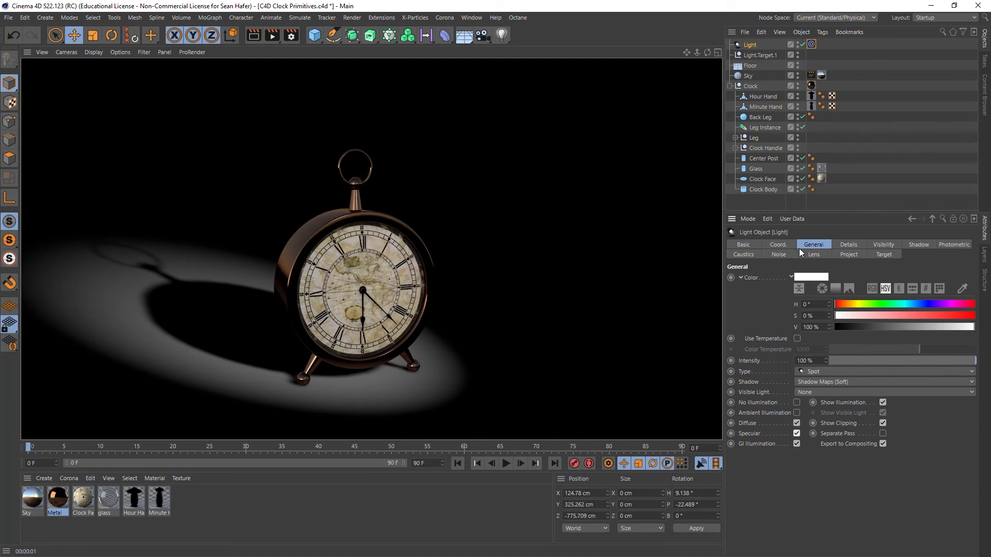
- Set the spotlight's Outer Angle to 51° in its detail settings
left_click(844, 245)
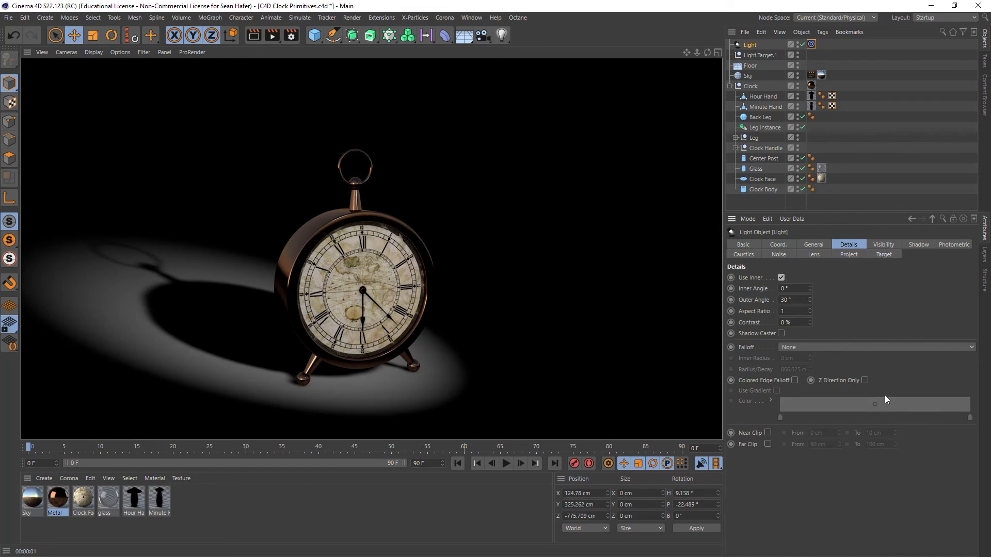
mouse_move(810, 299)
left_mouse_down()
mouse_move(810, 279)
mouse_move(810, 289)
left_mouse_up()
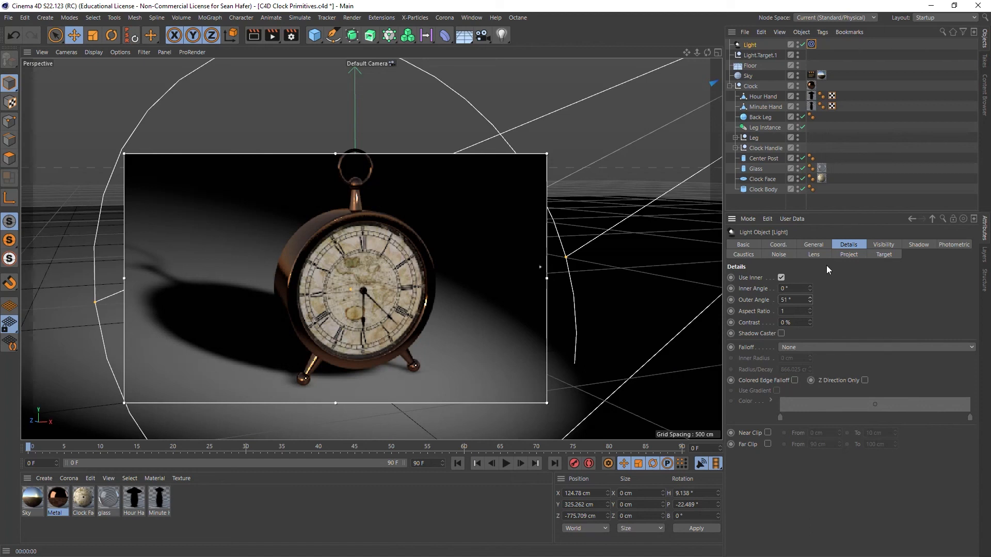
- Try an Inner Angle of 28° for the spotlight and return it to 0°
mouse_move(810, 287)
left_mouse_down()
mouse_move(810, 261)
mouse_move(810, 272)
left_mouse_up()
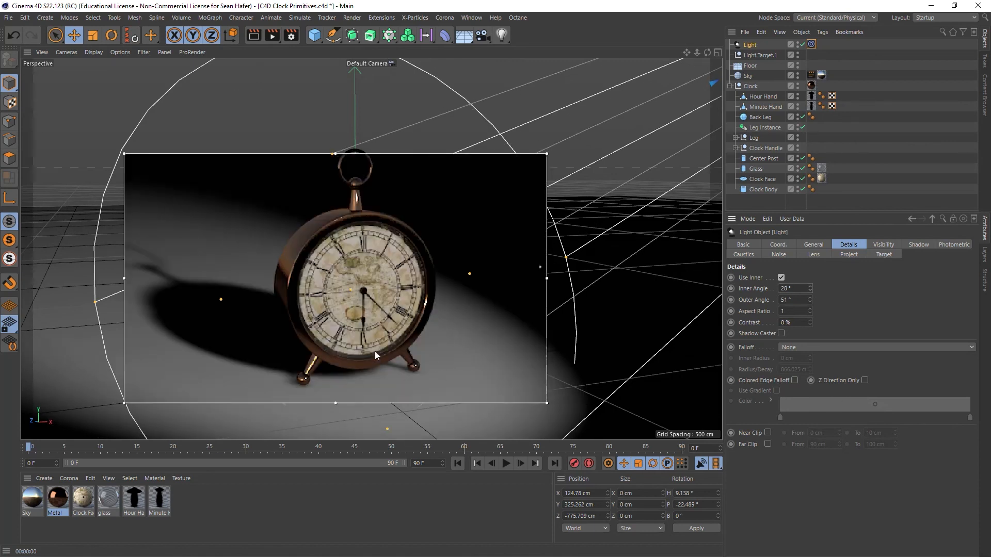
left_click_drag(810, 289, 811, 320)
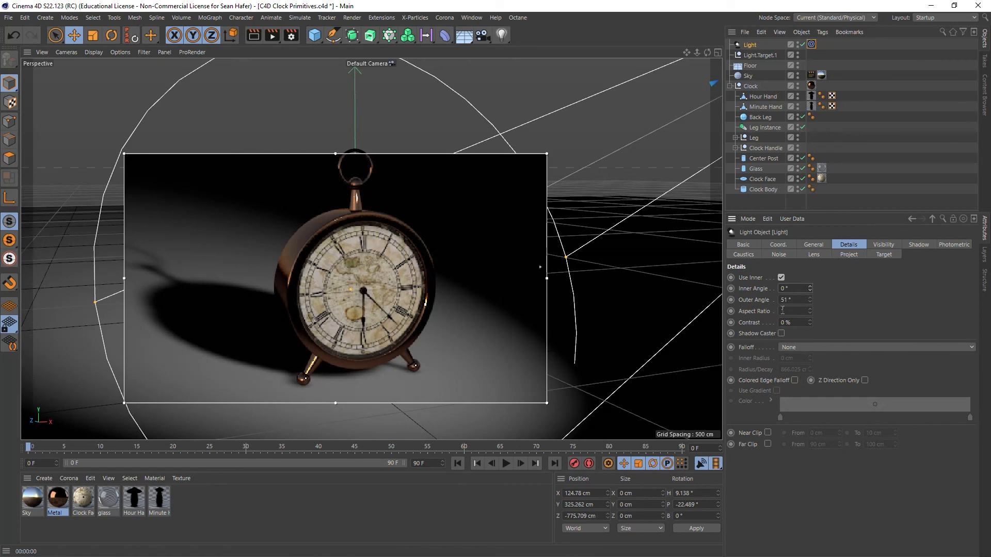
- Set the spotlight's Falloff to Inverse Square (Physically Accurate) and render the perspective view
left_click(819, 349)
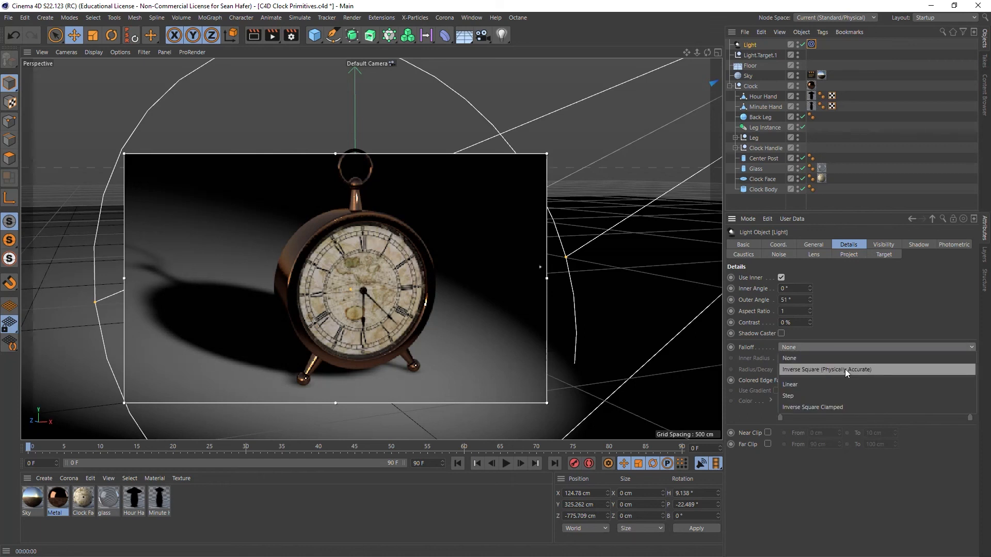
left_click(878, 372)
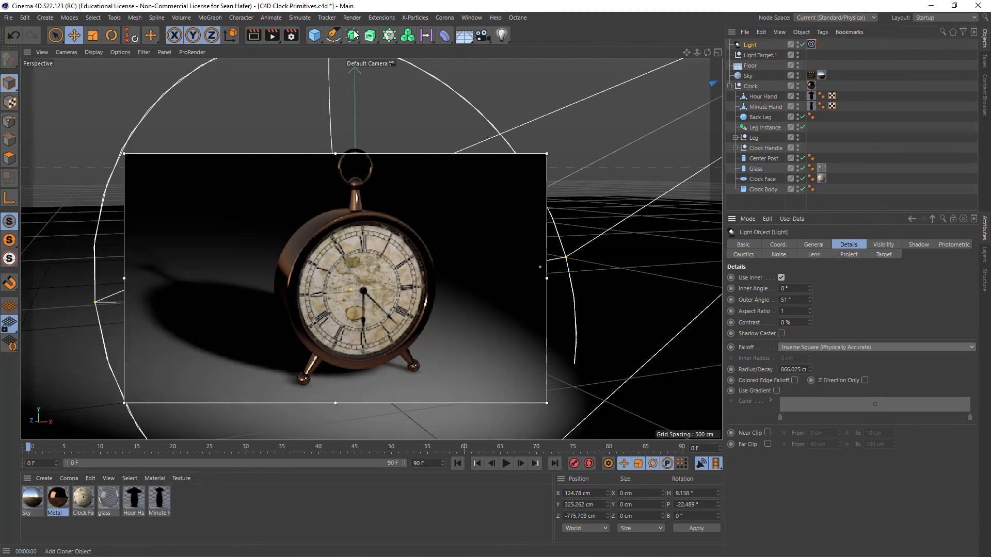
left_click(253, 36)
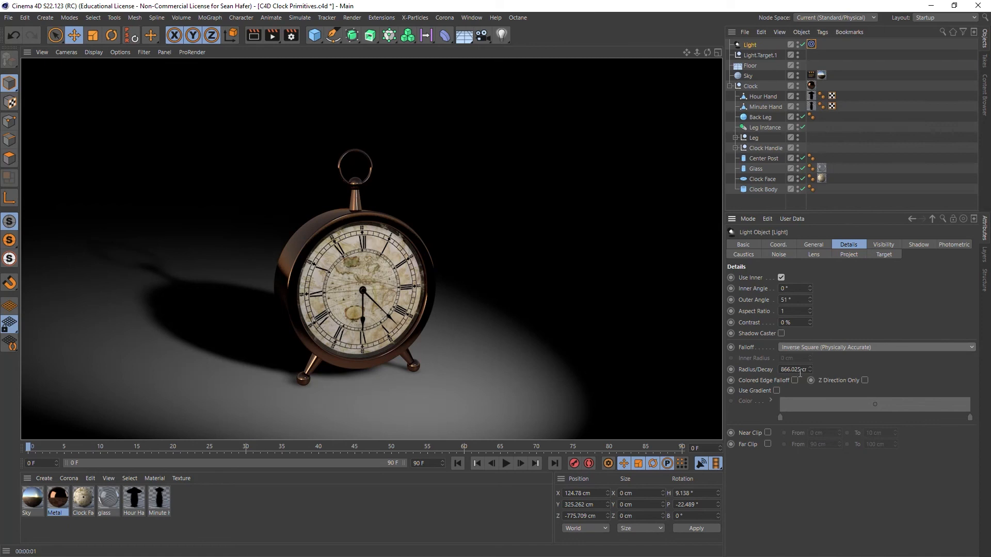
- Turn off the Interactive Render Region in the perspective view
left_click(748, 45)
left_click(271, 35)
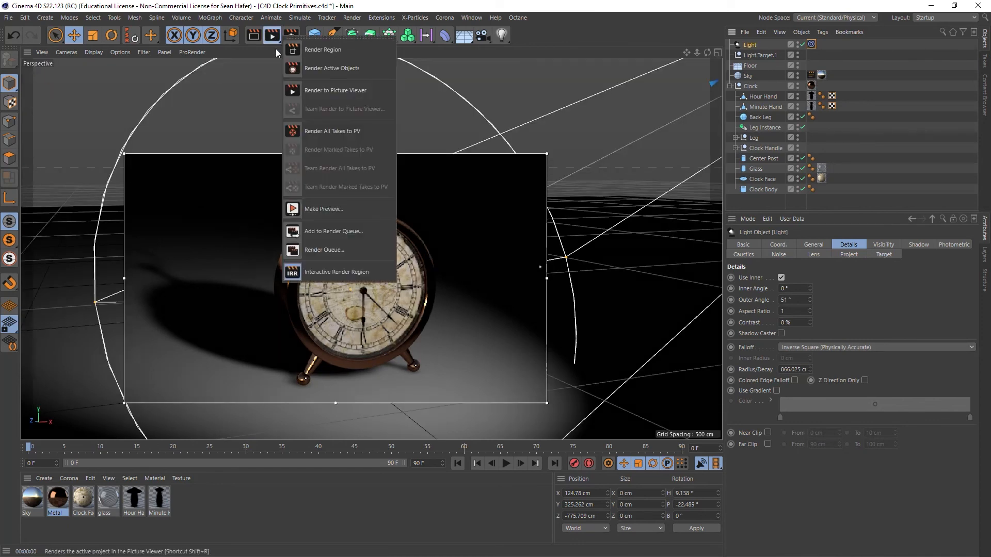
left_click(346, 273)
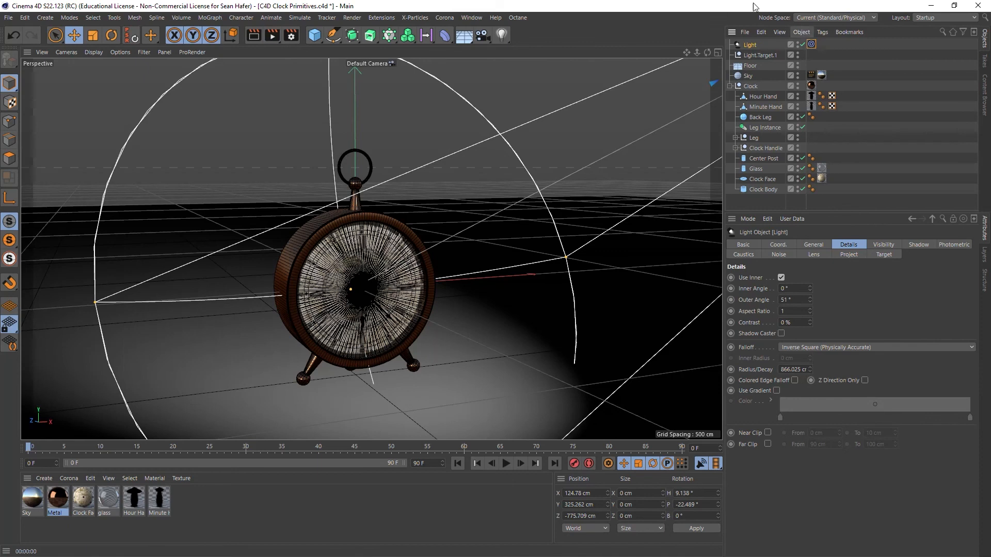
- Widen the spotlight's Outer Angle to about 60.4° and reduce its Radius/Decay to about 839 cm
right_click_drag(685, 52, 687, 52)
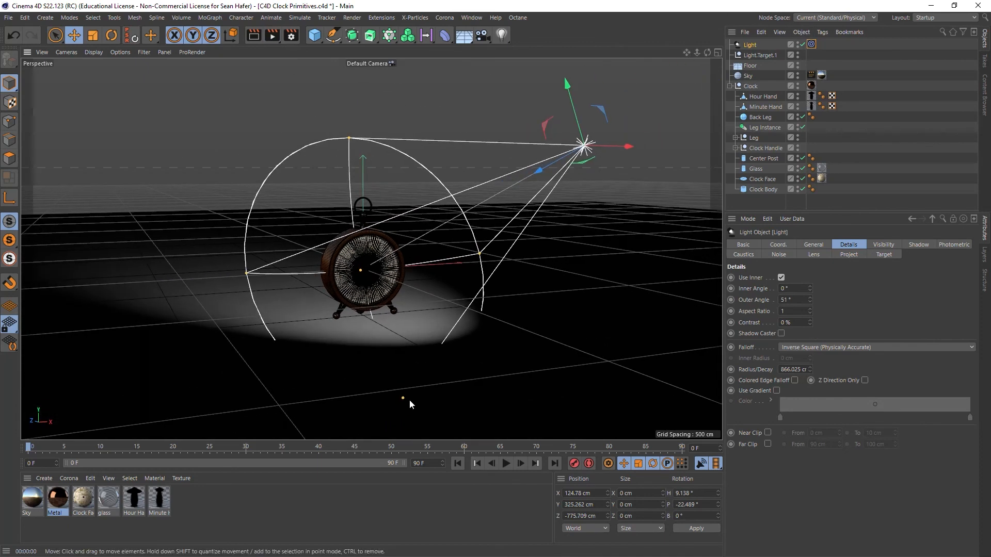
left_click_drag(408, 398, 426, 409)
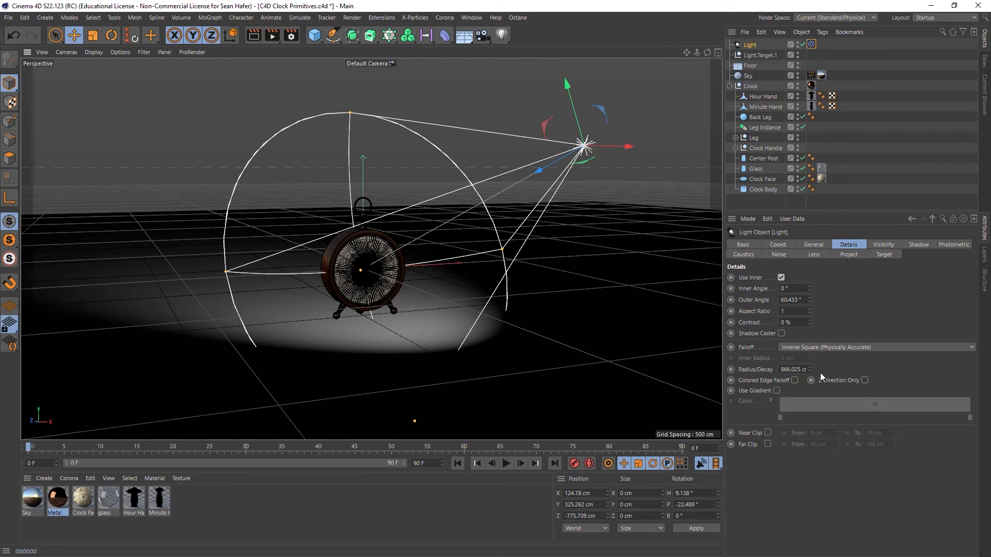
mouse_move(809, 370)
left_mouse_down()
mouse_move(809, 394)
mouse_move(810, 373)
left_mouse_up()
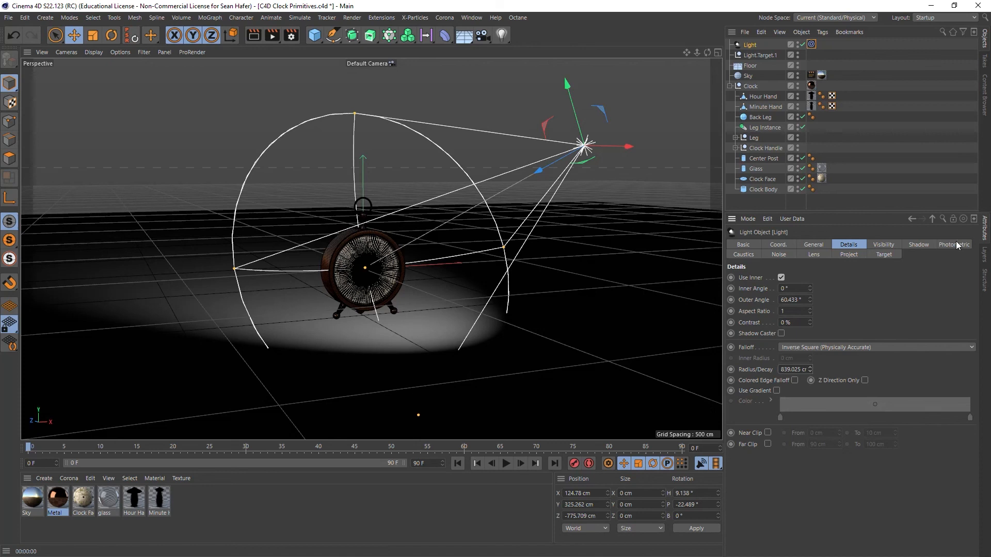
- Move the spotlight higher above the clock, to about X 34, Y 640, Z -698 cm, and render the view
left_click(921, 243)
left_click(850, 246)
left_click_drag(632, 241, 569, 65)
key("ctrl+r")
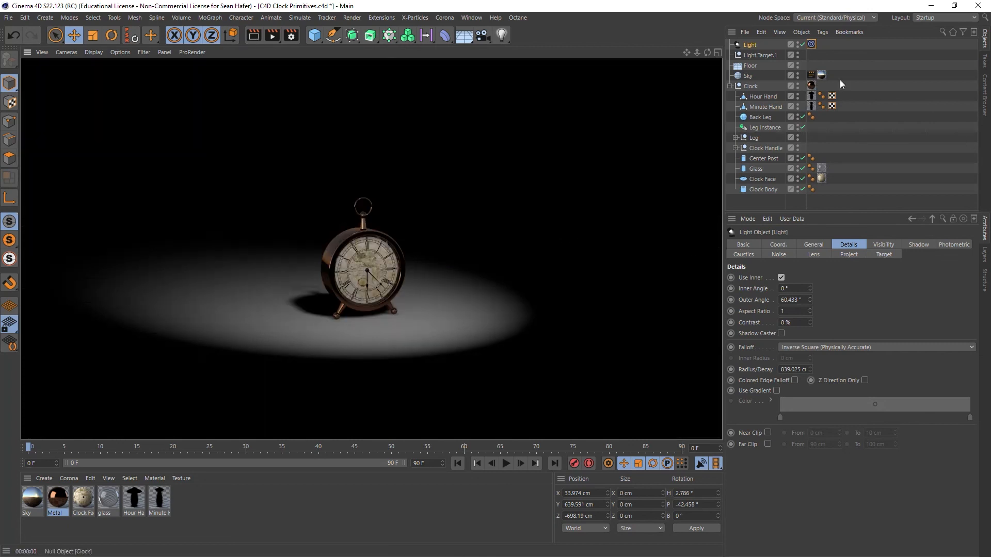
- Set the spotlight's Intensity to 75% in its general settings
left_click(753, 45)
left_click(806, 244)
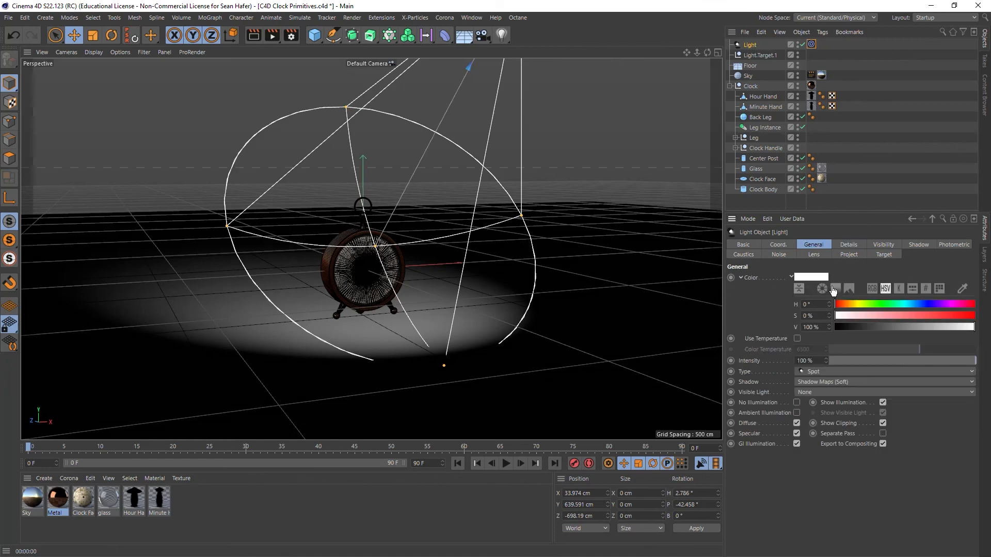
left_click(820, 360)
type("75")
key("Return")
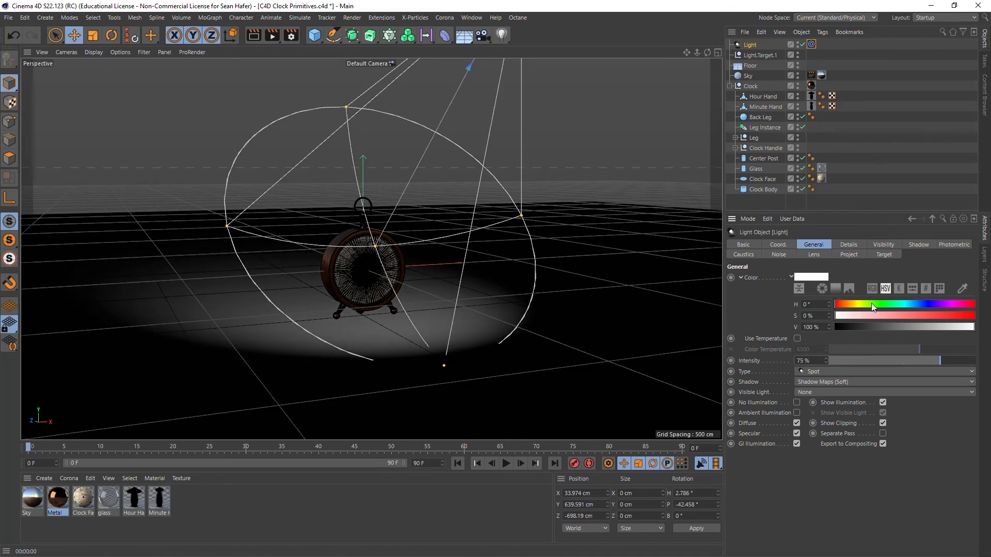
- Tint the spotlight at 14% saturation, rendering it with a yellow 57° hue and a blue 205° hue, and keep the blue
left_click_drag(865, 308, 854, 317)
left_click(857, 315)
left_click(253, 35)
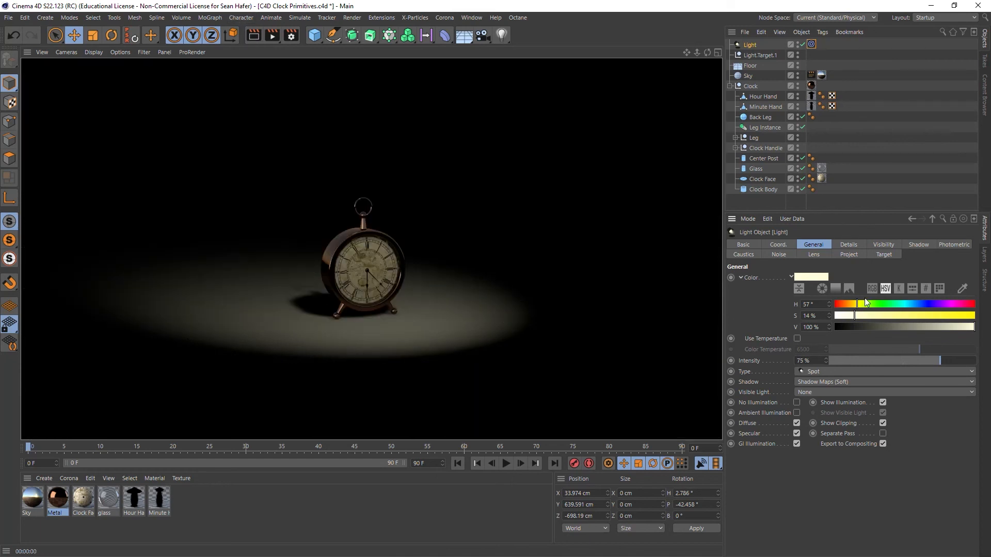
left_click(914, 304)
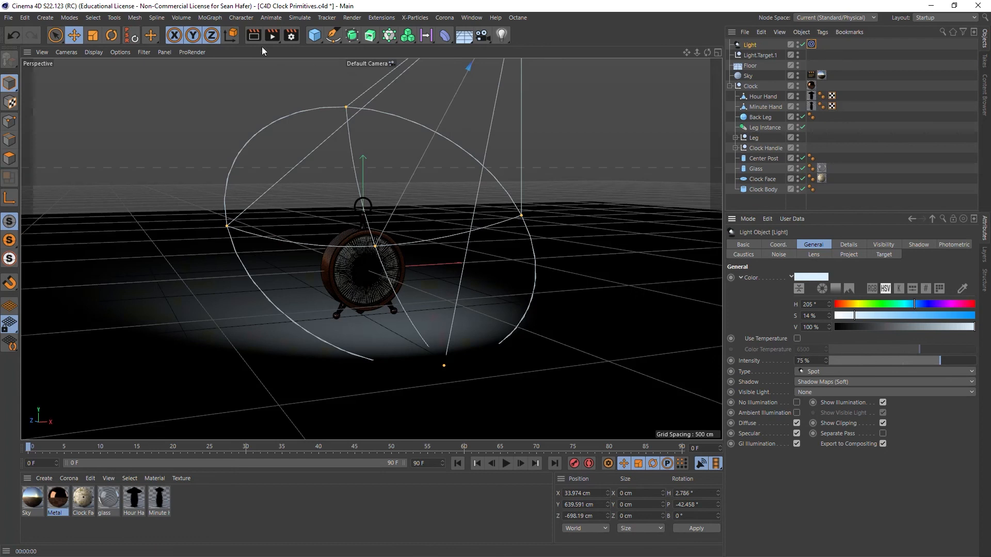
left_click(251, 36)
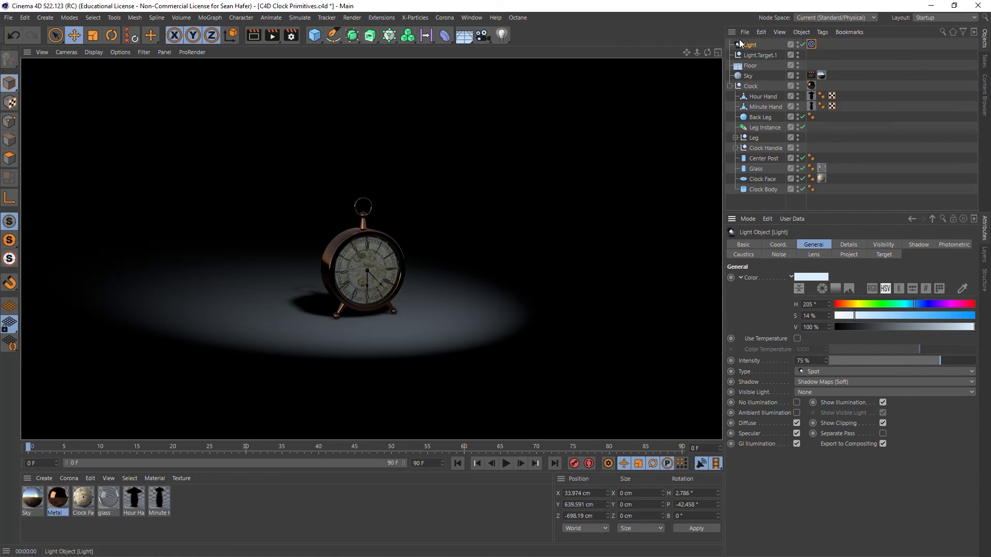
- Show all four views and move the spotlight in the Top view to about X 746 cm, Z -337 cm, beside the clock
left_click(718, 53)
right_click_drag(686, 52, 668, 99)
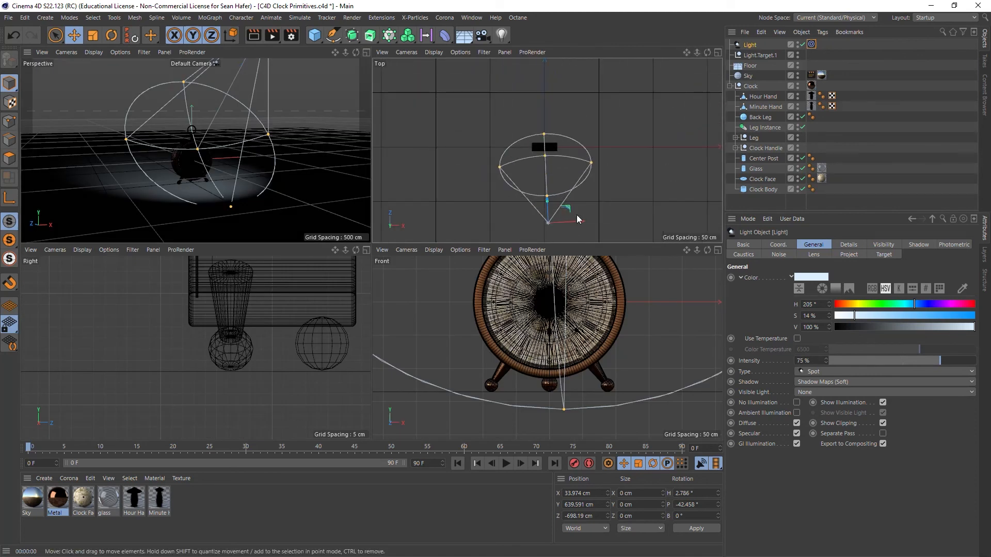
left_click_drag(628, 200, 692, 170)
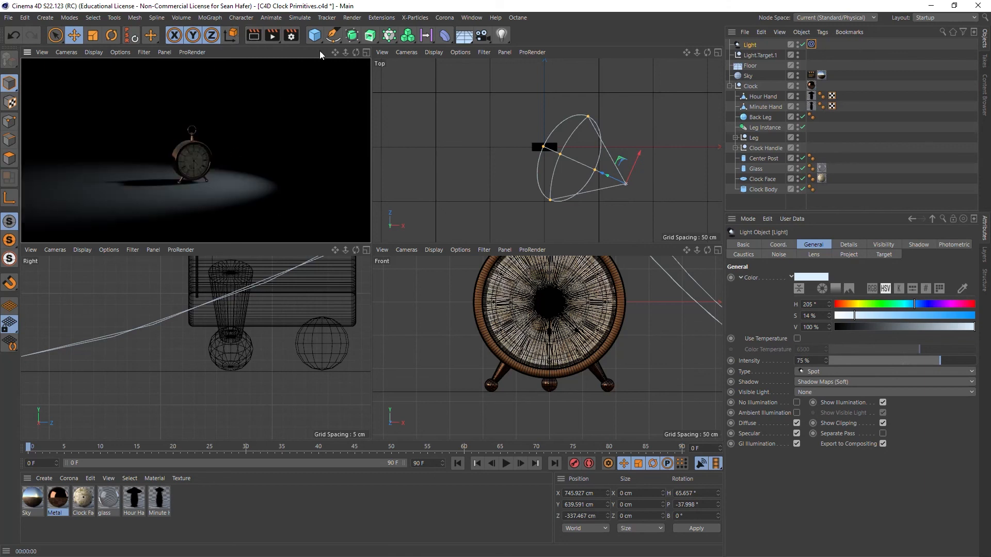
- Widen the spotlight's cone to cover more of the floor, and render the perspective view framed closer on the clock
left_click_drag(345, 52, 397, 53)
left_click_drag(251, 125, 175, 166)
left_click(256, 37)
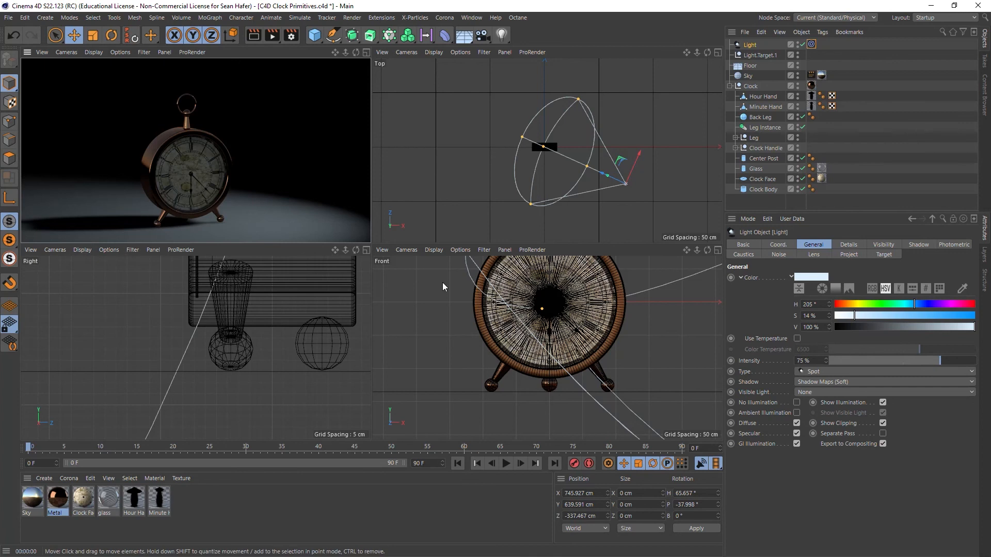
- Duplicate the spotlight in place
left_click(753, 47)
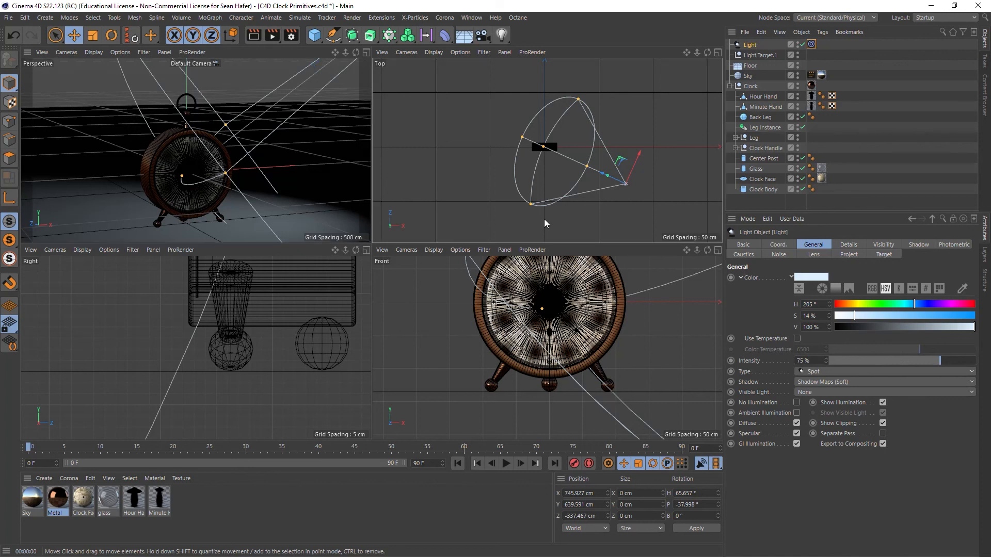
key("ctrl+c")
key("ctrl+v")
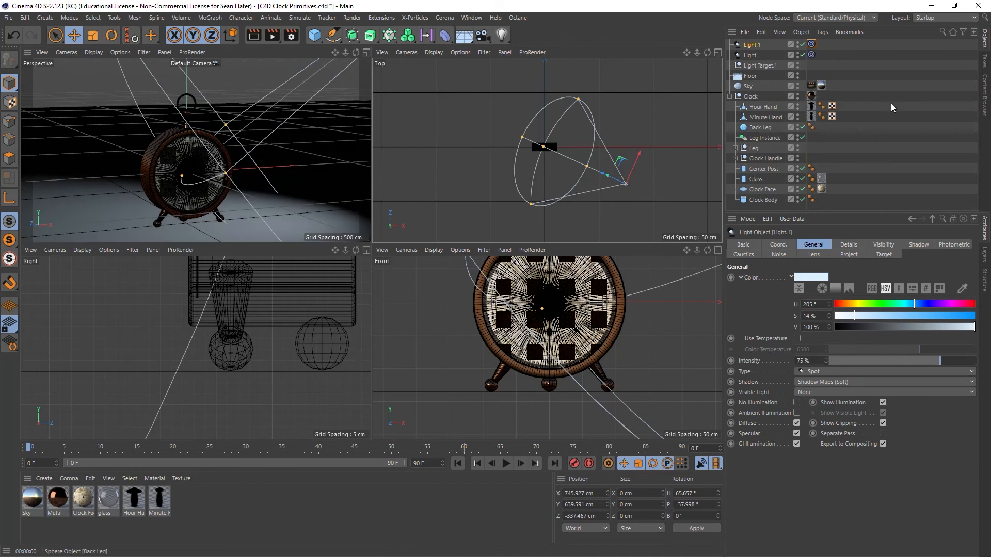
- Rename the original spotlight Key Light and its copy Fill Light
double_click(756, 56)
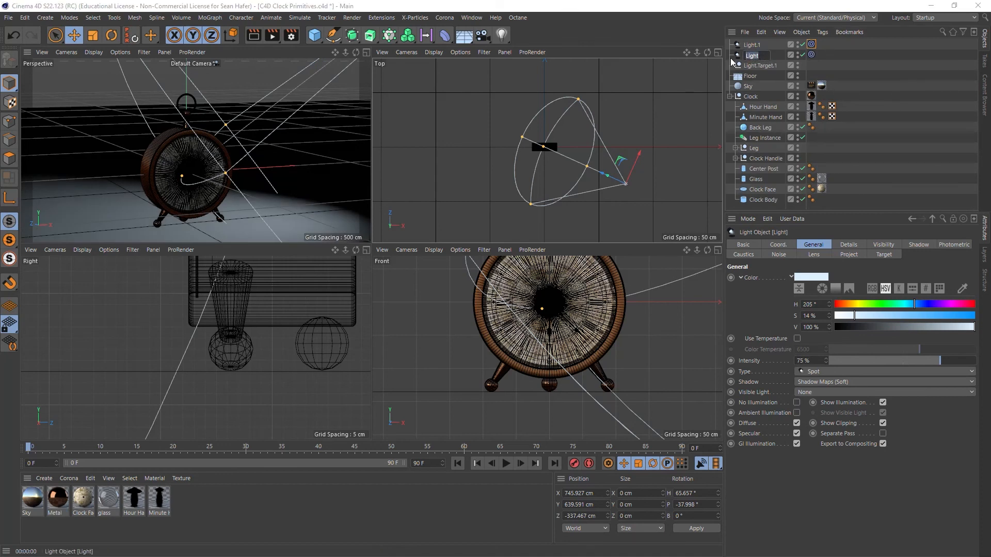
type("Key Light")
key("Return")
double_click(758, 45)
type("Fill Light")
key("Return")
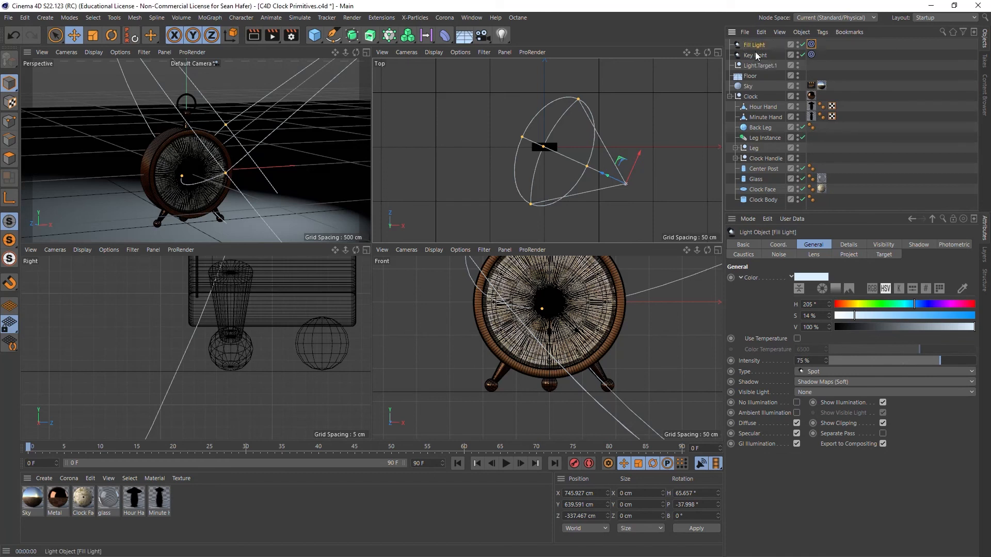
- Move the Fill Light to the clock's opposite side, about X -896 cm, Z -409 cm, and set its Intensity to 50%
left_click_drag(689, 182, 515, 181)
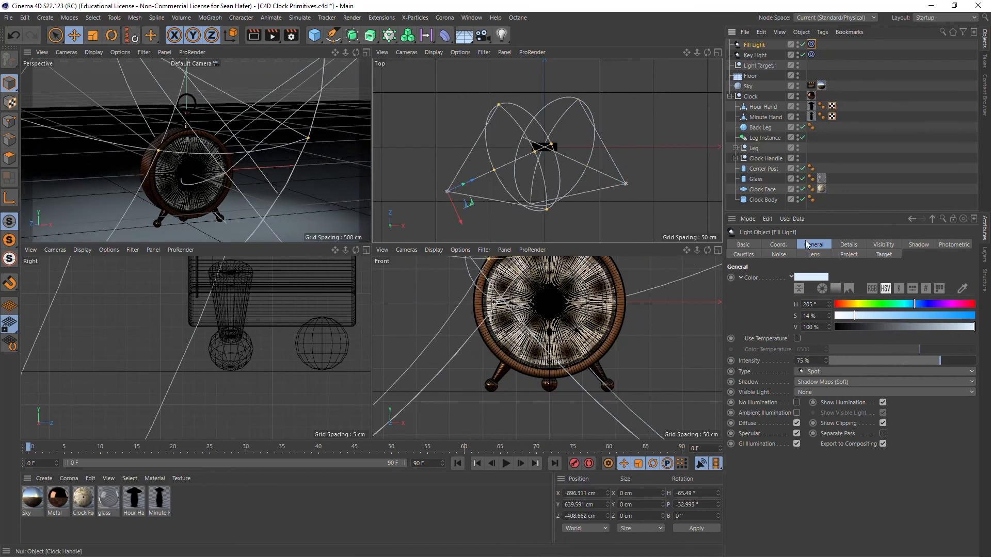
left_click(814, 361)
type("50")
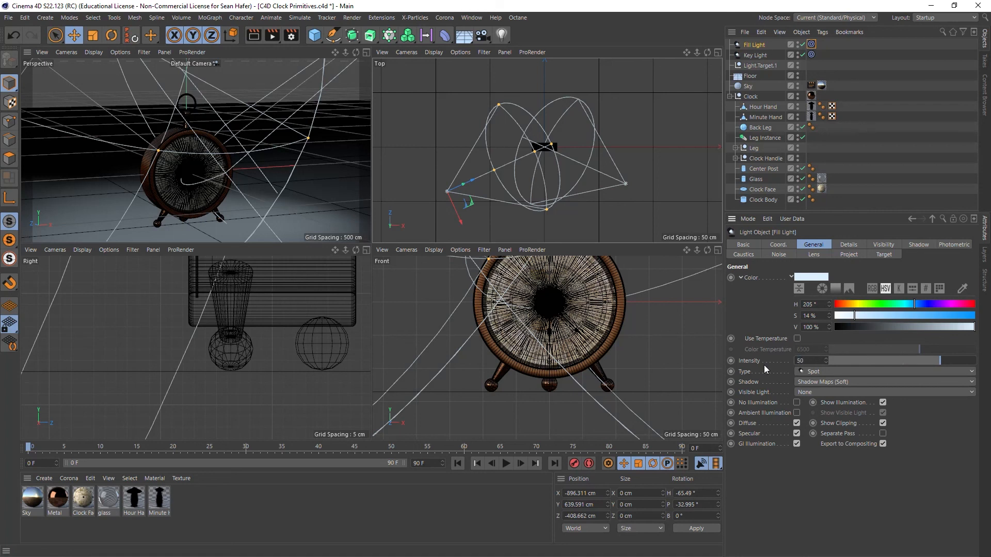
key("Return")
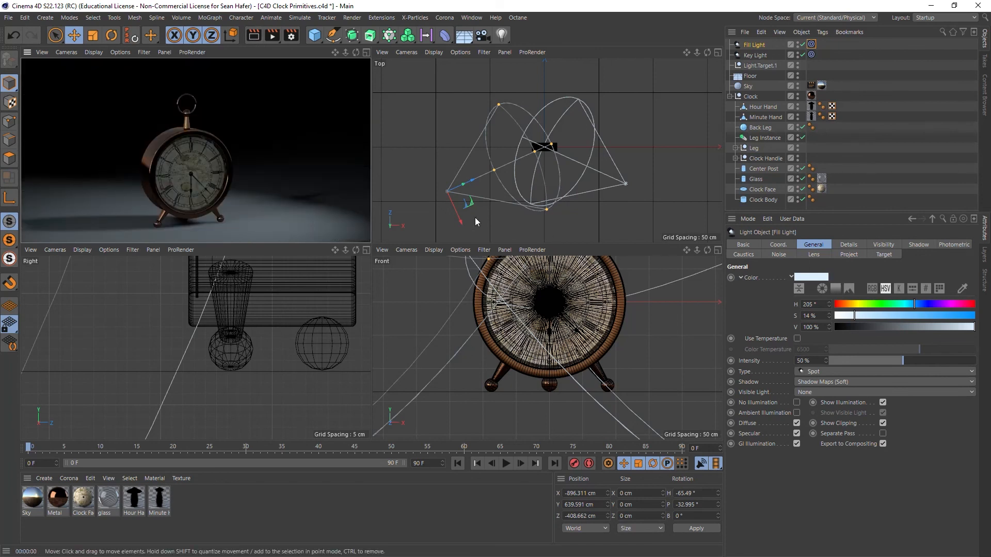
- Reposition the Fill Light closer and further forward, at about X -649, Y 527, Z -532 cm, and render the perspective view
left_click_drag(471, 183, 494, 171)
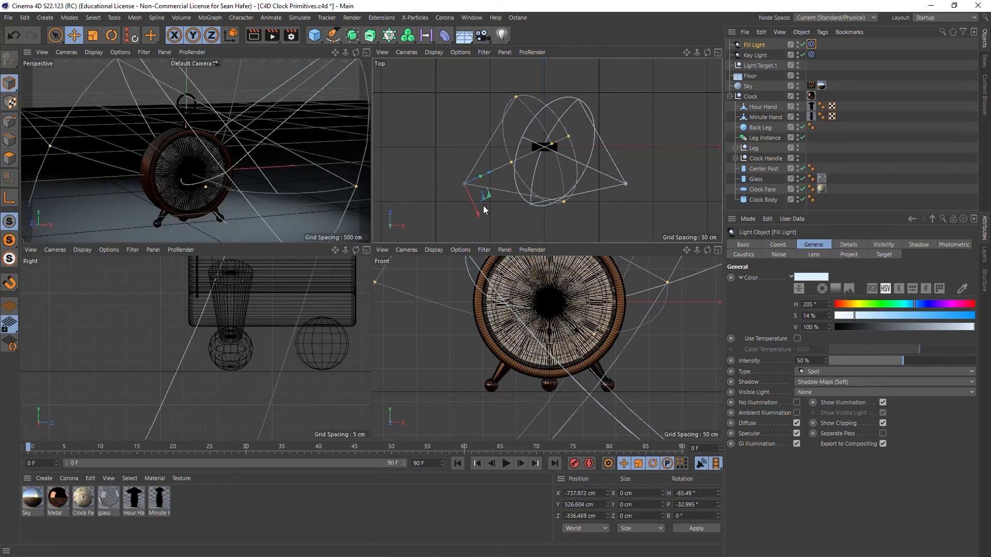
left_click_drag(478, 216, 503, 228)
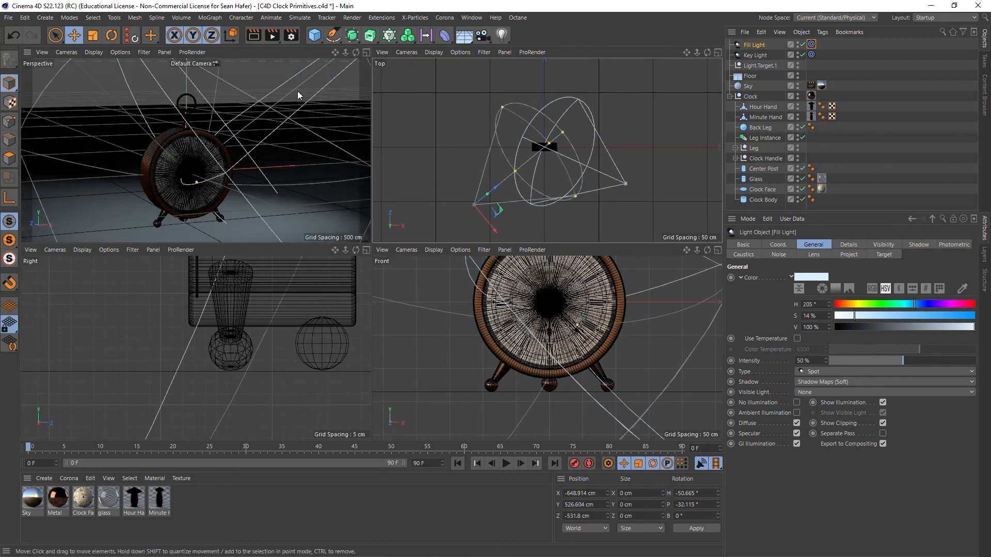
left_click(255, 38)
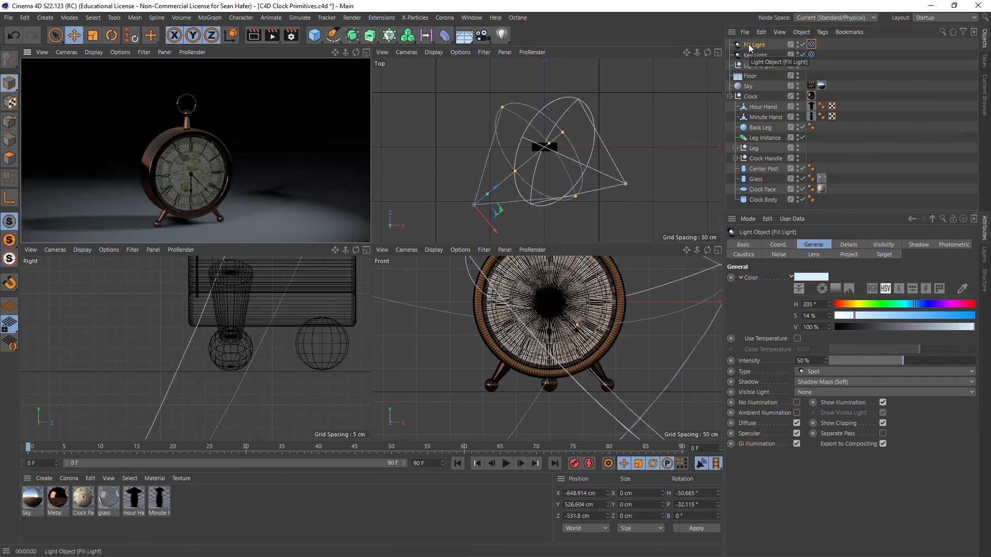
- Raise the Key Light's Intensity to 100% and render the perspective view
left_click(763, 58)
left_click_drag(895, 360, 956, 359)
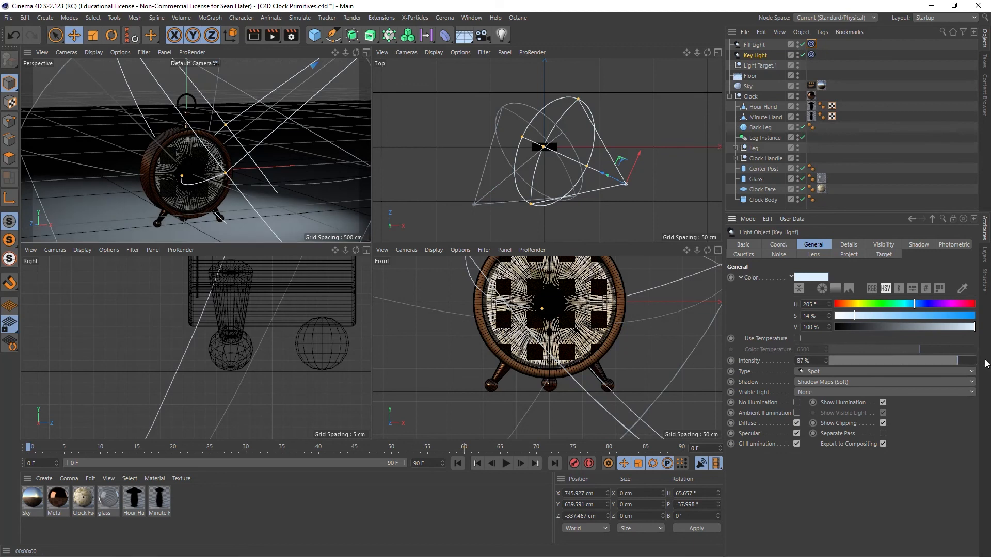
left_click(253, 35)
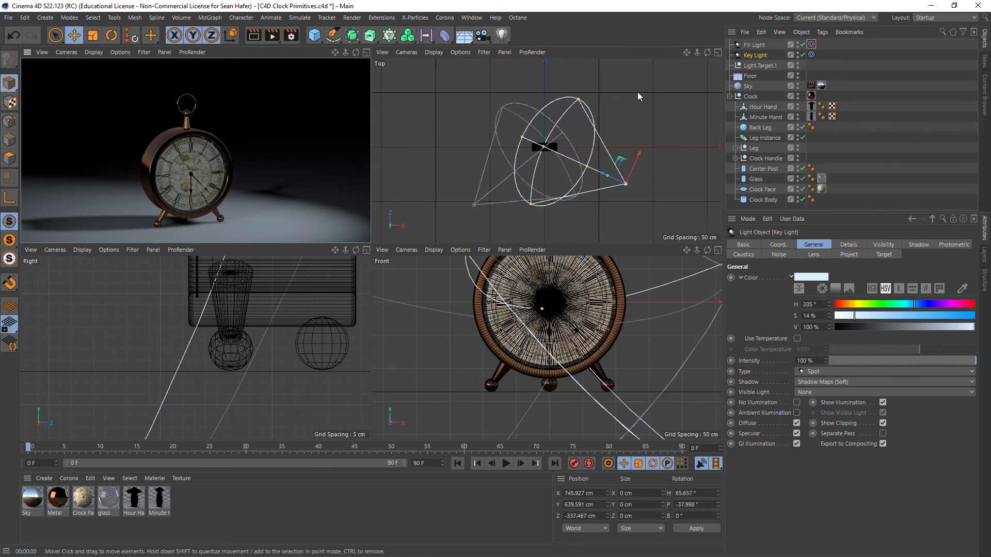
- Raise the Fill Light's Intensity to 69% and set its Shadow to None
left_click(751, 45)
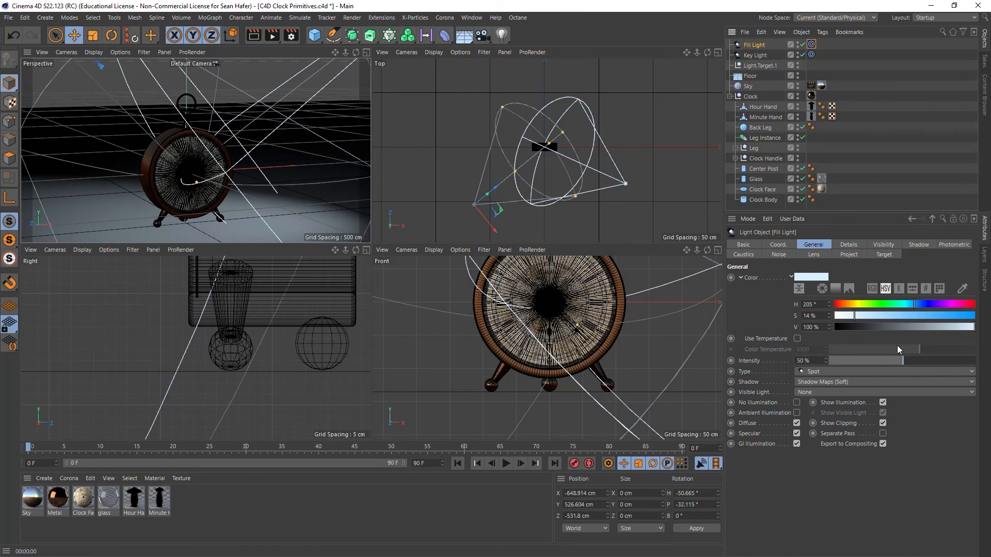
left_click(930, 360)
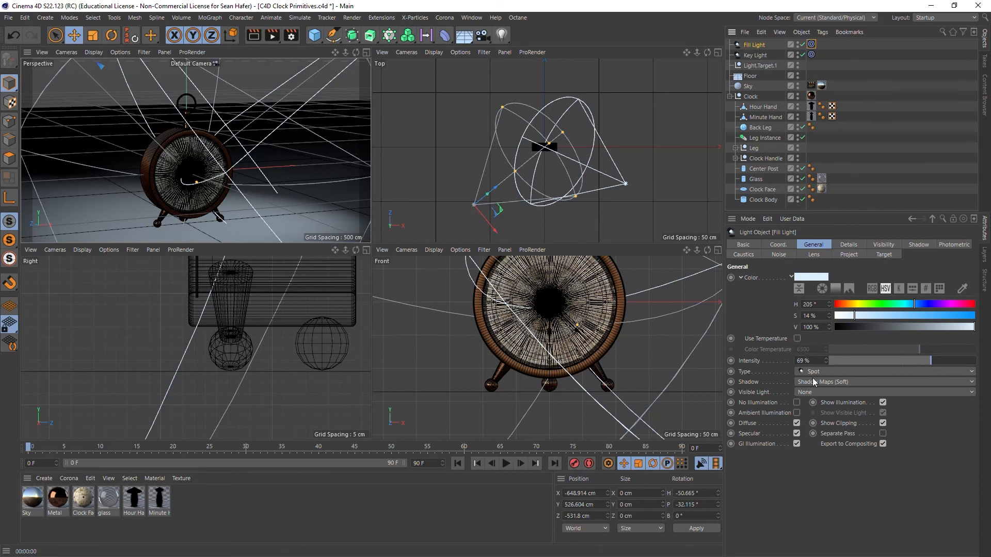
left_click(824, 382)
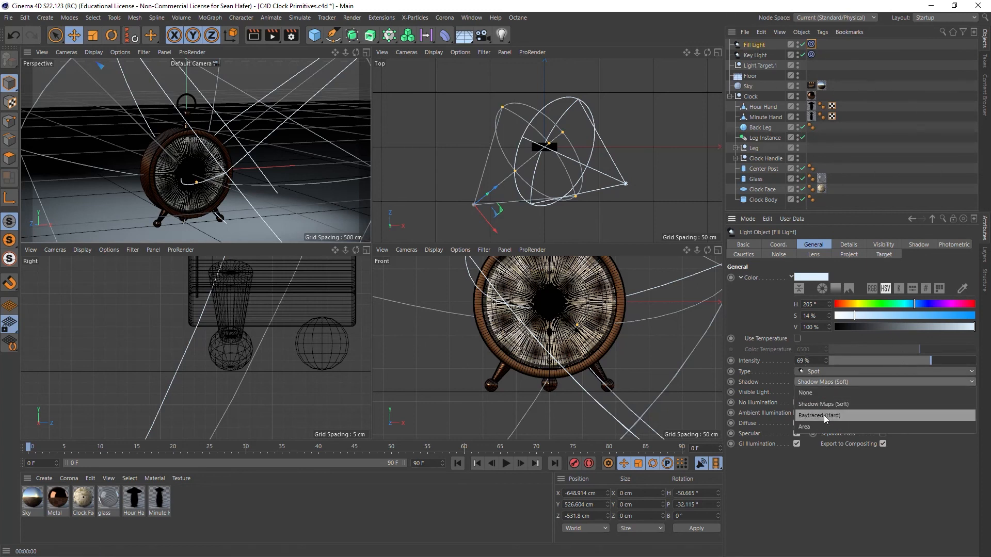
left_click(823, 394)
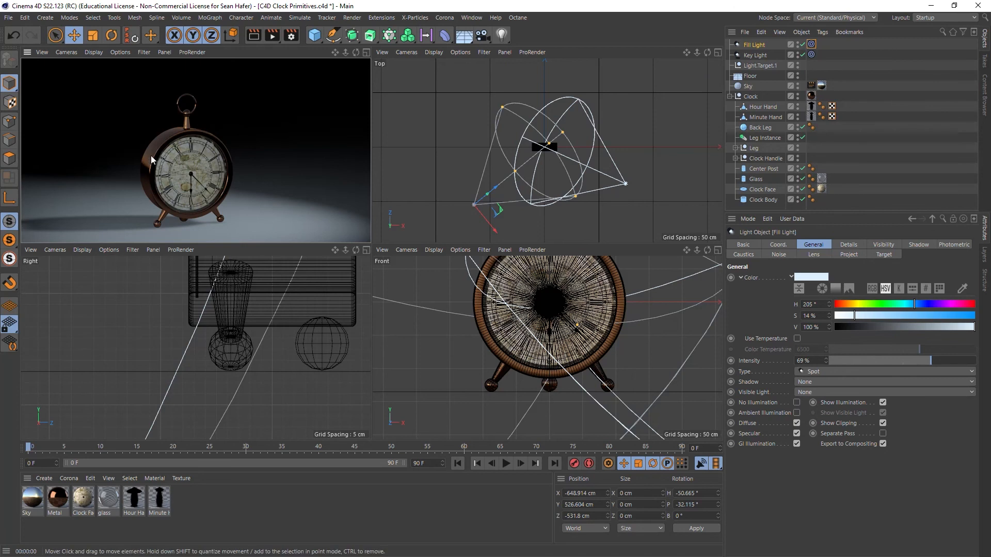
- Exclude the Floor from the Fill Light's illumination and render the perspective view
left_click(753, 44)
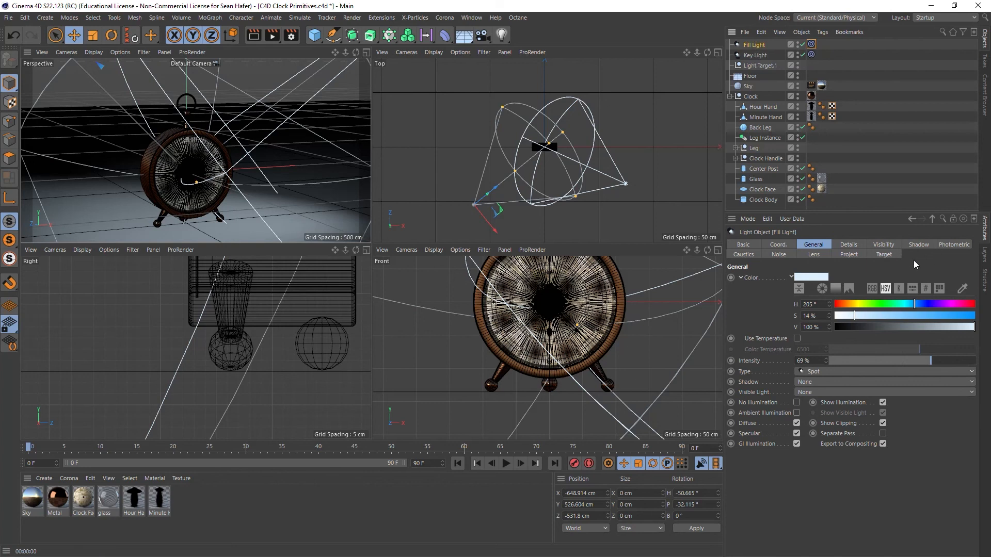
left_click(862, 255)
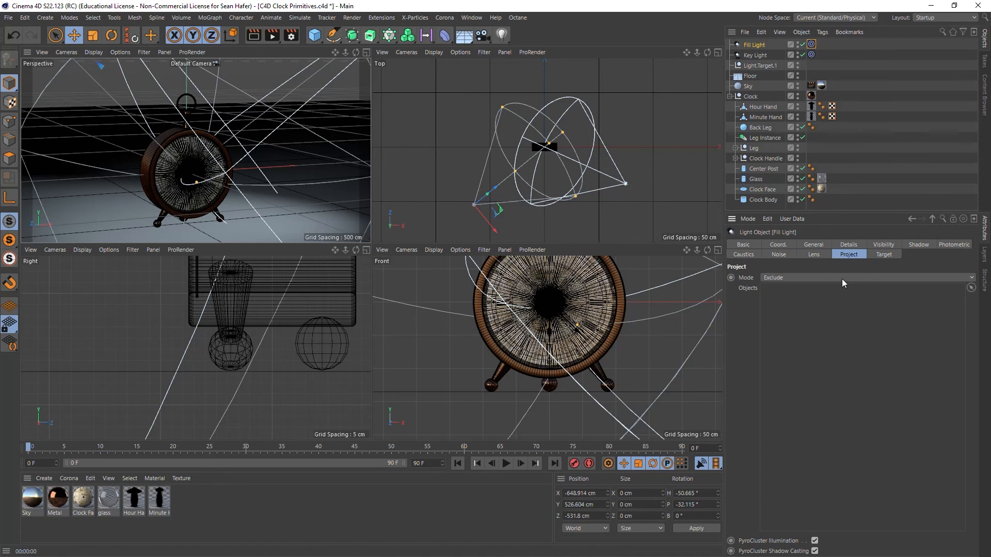
left_click(810, 278)
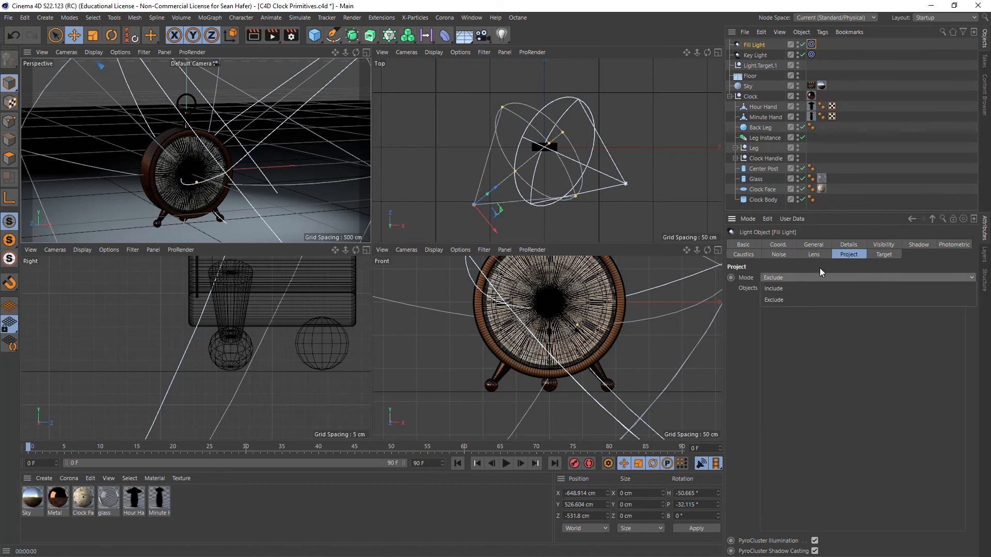
left_click(811, 274)
left_click_drag(752, 78, 826, 344)
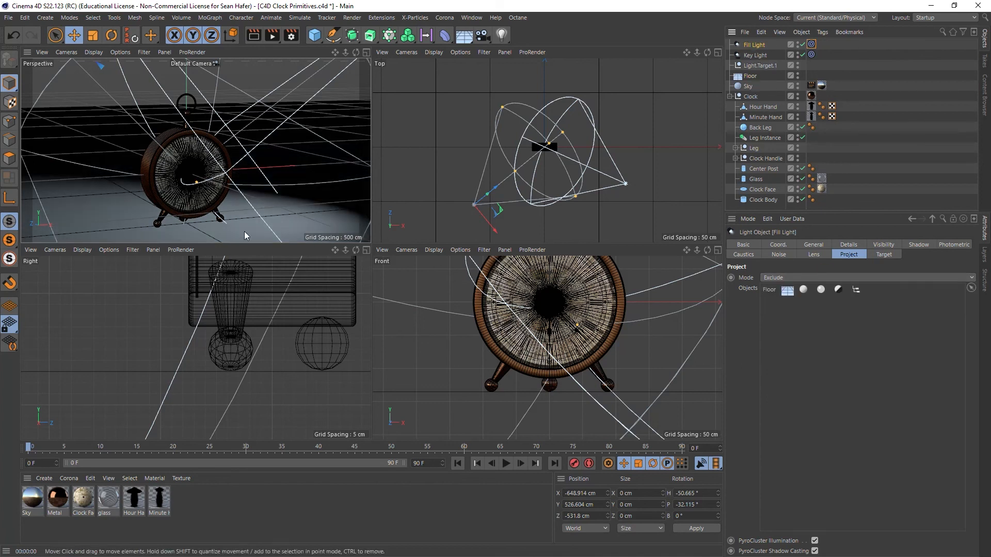
left_click(253, 35)
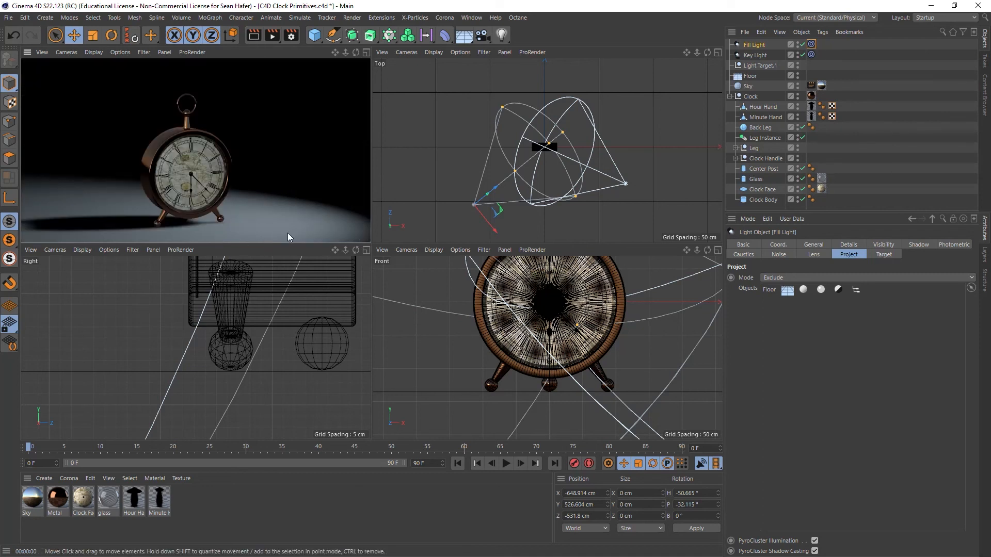
- Reframe the perspective view wider around the clock and its shadow, and render it
mouse_move(333, 54)
right_mouse_down()
mouse_move(310, 53)
mouse_move(333, 54)
right_mouse_up()
left_click_drag(333, 54, 370, 62)
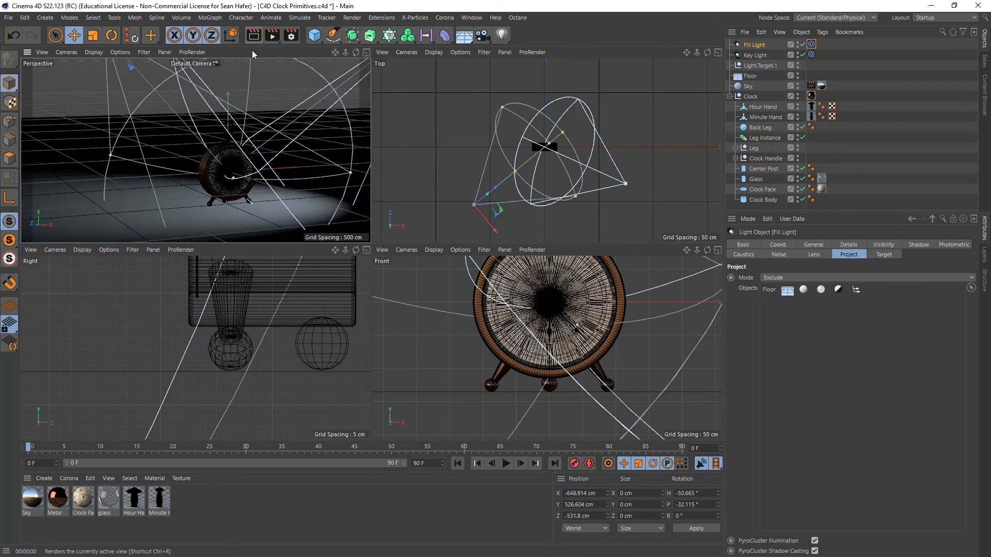
left_click(253, 35)
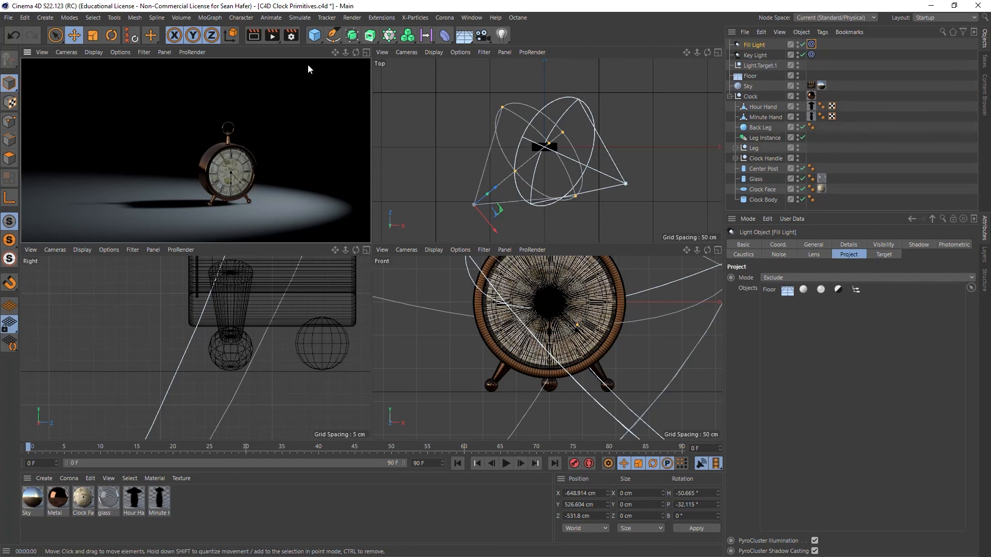
- Fine-tune the perspective framing so the clock and its long shadow fit, and save the project
right_click_drag(333, 52, 372, 52)
left_click_drag(332, 51, 294, 28)
right_click_drag(334, 52, 302, 52)
left_click_drag(334, 52, 310, 20)
right_click_drag(335, 52, 320, 52)
left_click_drag(335, 52, 352, 57)
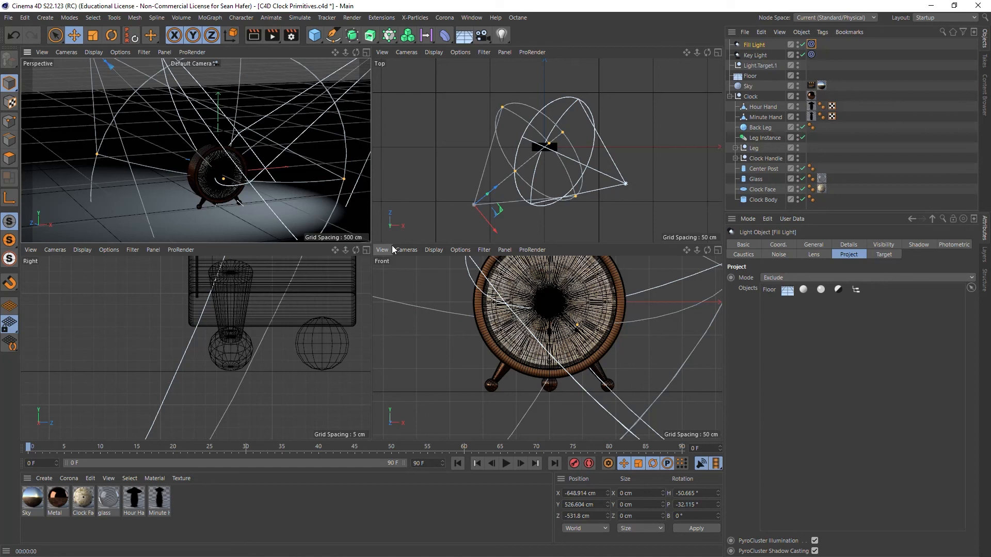
left_click(9, 18)
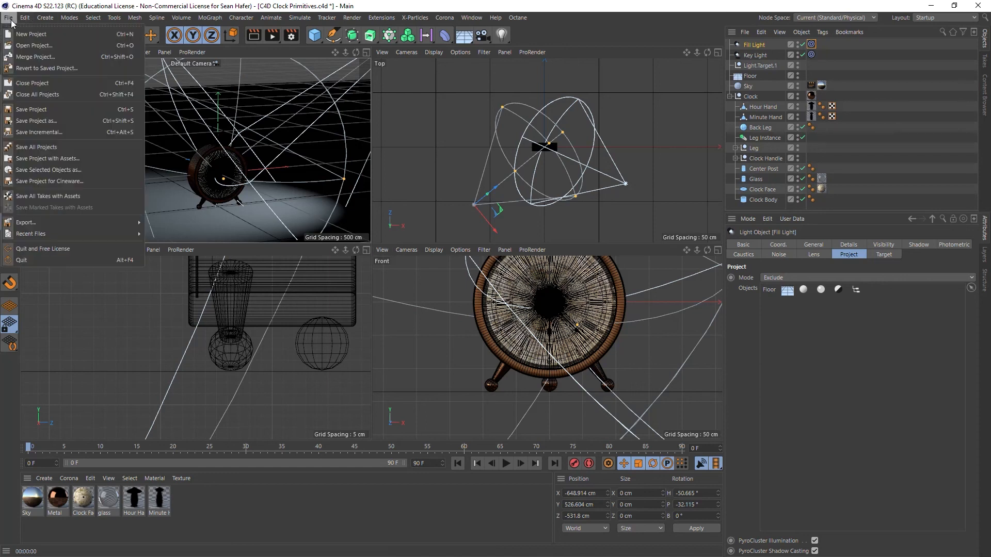
left_click(40, 110)
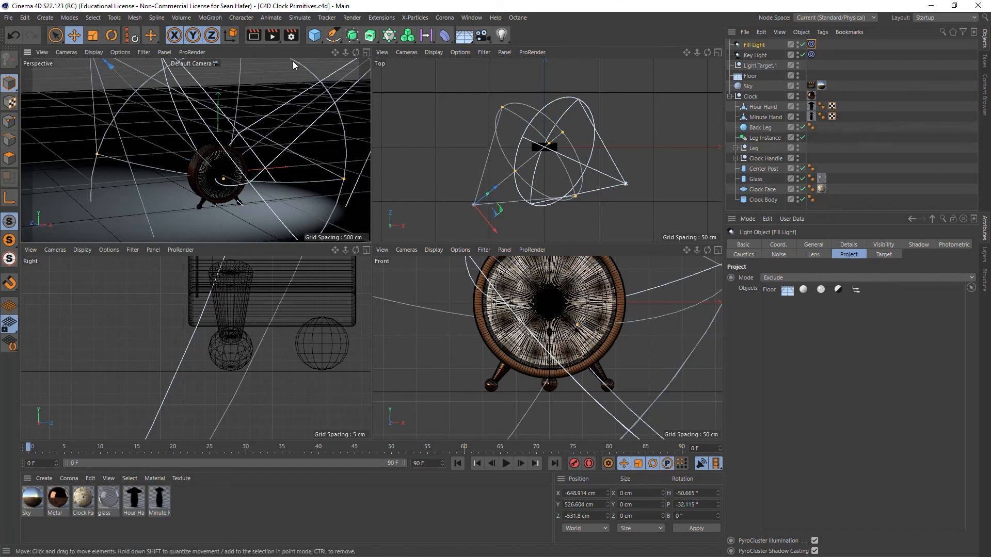
- Add a camera from the current perspective framing and make it the active view camera
left_click(482, 36)
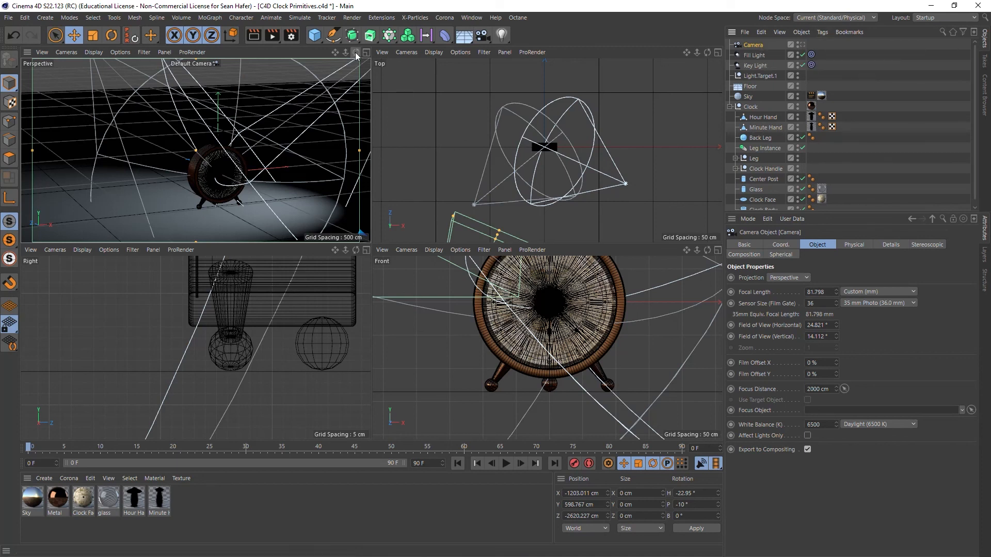
left_click_drag(697, 52, 699, 6)
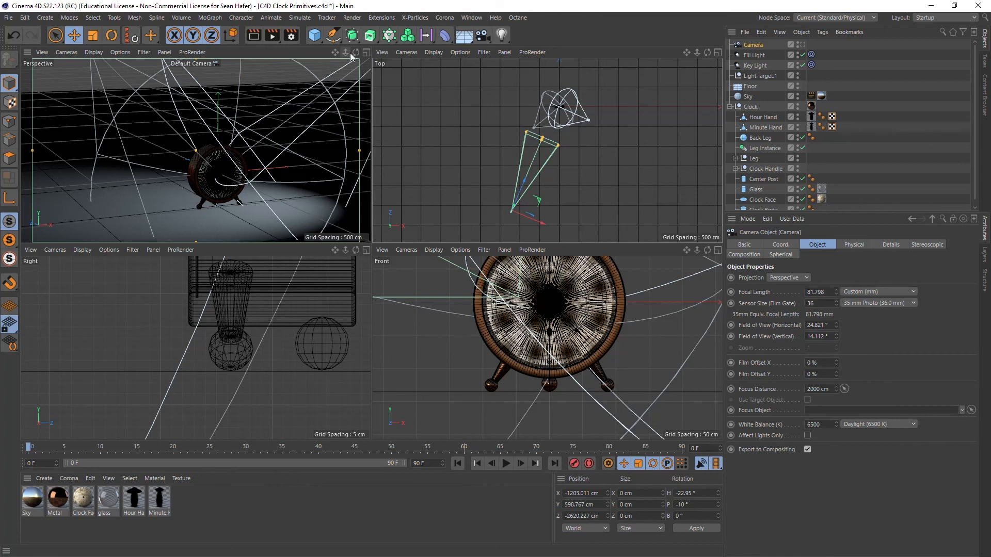
left_click_drag(352, 52, 399, 89)
left_click_drag(356, 52, 308, 85)
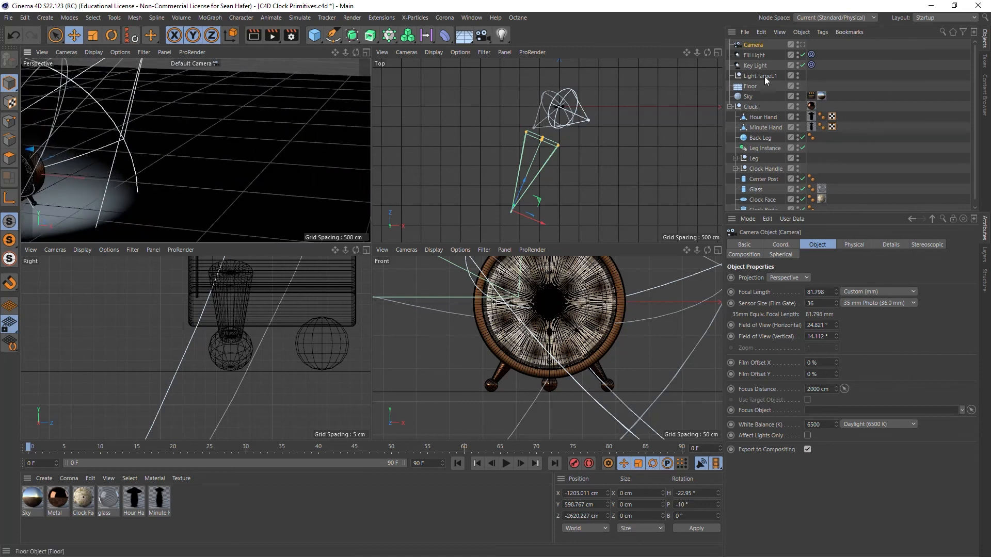
left_click(801, 44)
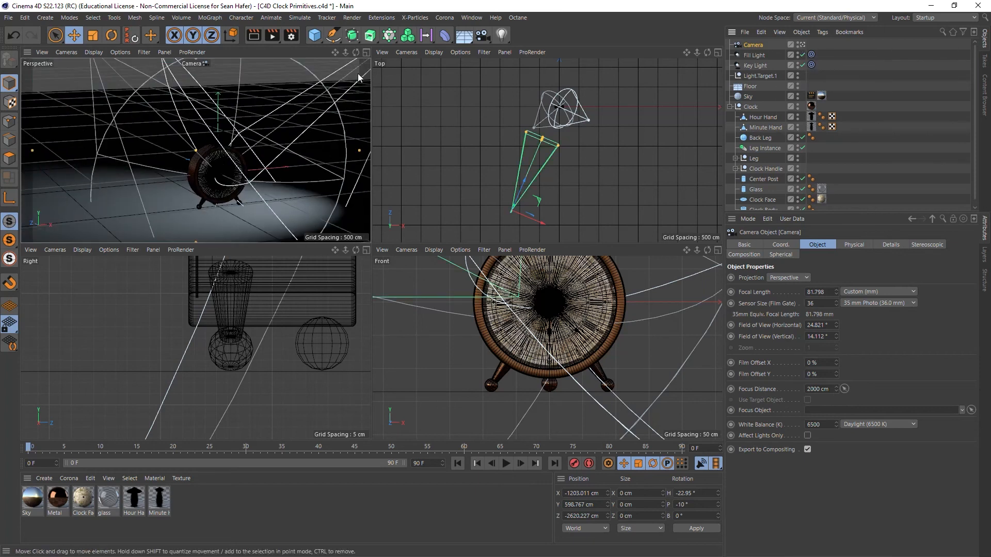
- Try panning and orbiting the active camera around the clock, and undo those camera moves
left_click_drag(333, 52, 321, 56)
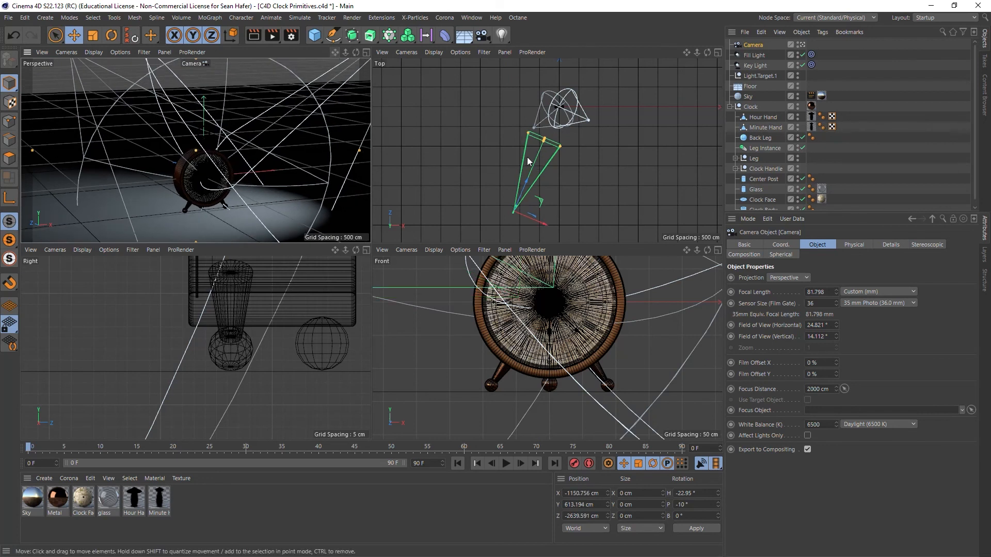
left_click_drag(355, 53, 374, 54)
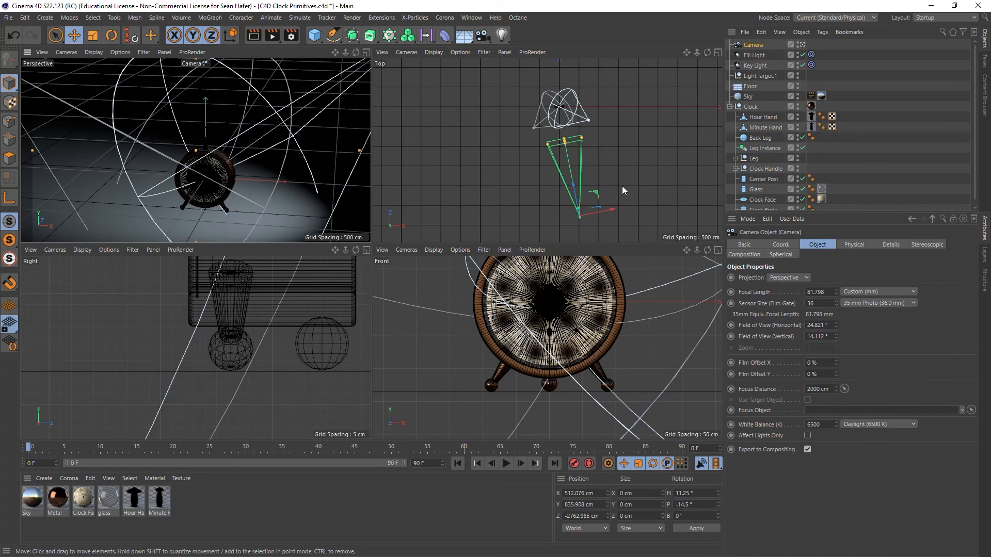
key("ctrl+z")
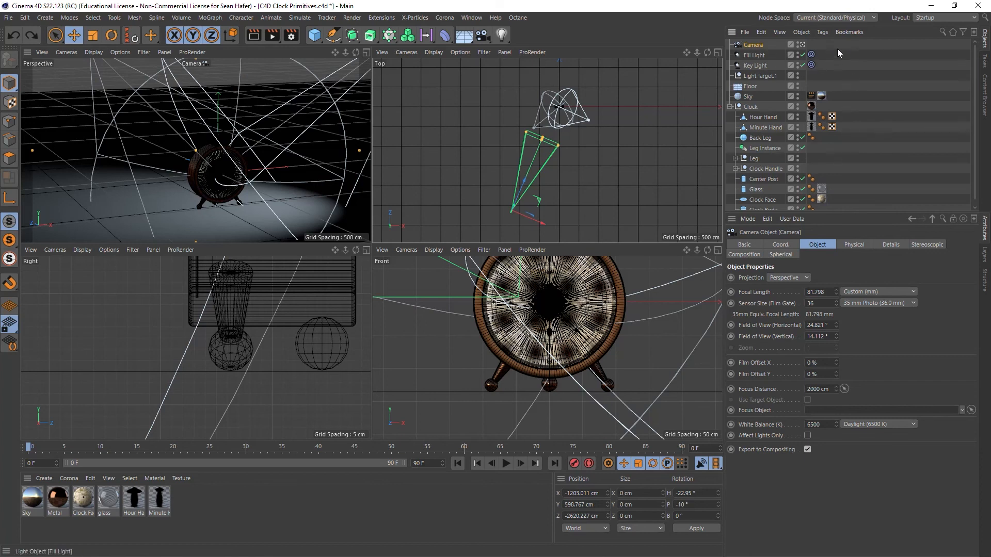
- Add a Protection tag to the camera, locking its position, scale and rotation, and render through it
left_click(823, 33)
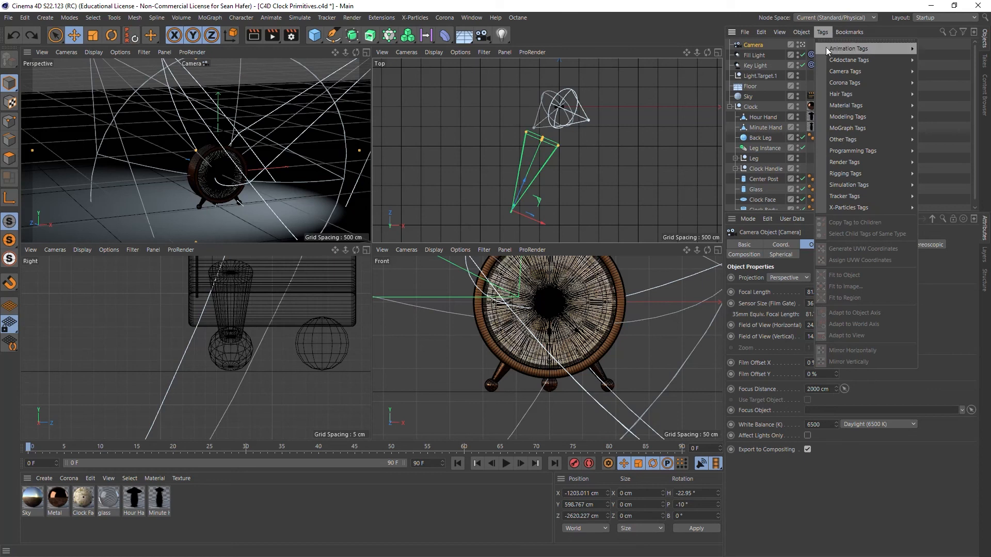
mouse_move(851, 173)
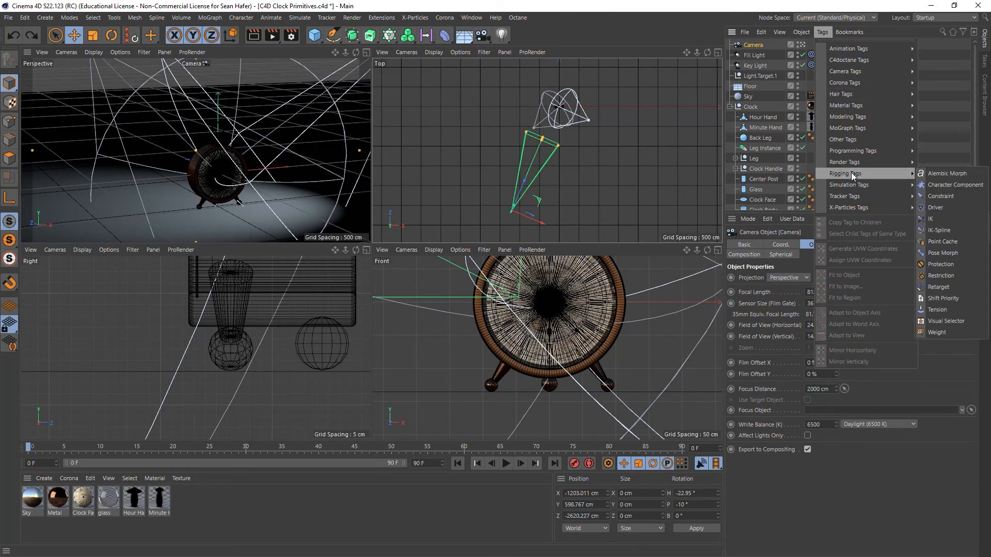
left_click(941, 264)
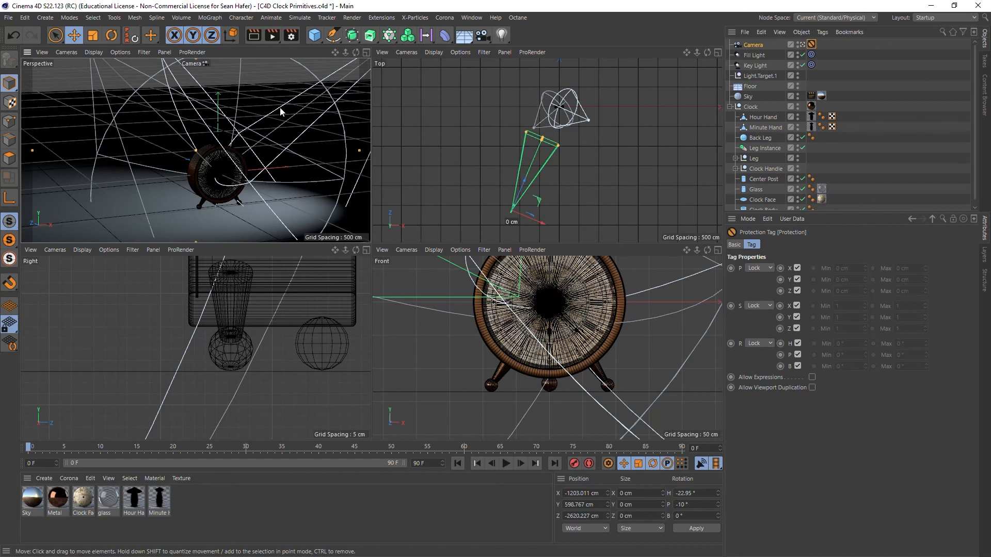
left_click(752, 47)
left_click(811, 45)
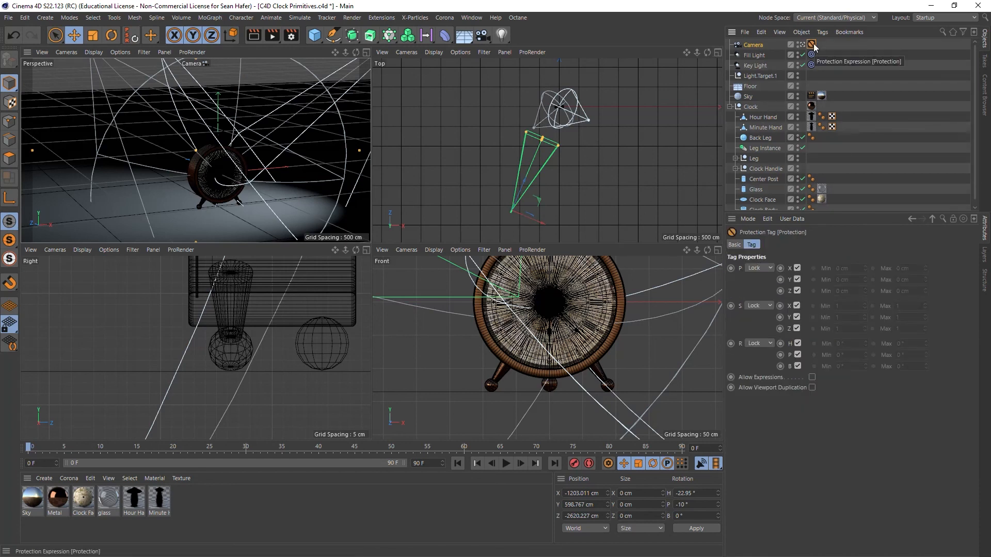
left_click(738, 246)
left_click(751, 246)
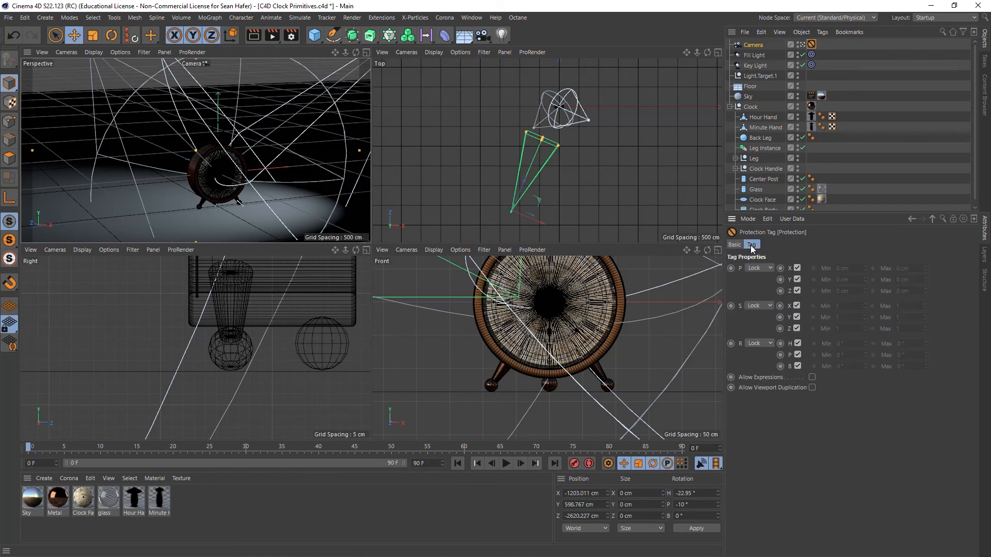
mouse_move(809, 45)
left_mouse_down()
mouse_move(835, 57)
mouse_move(812, 45)
left_mouse_up()
left_click(258, 41)
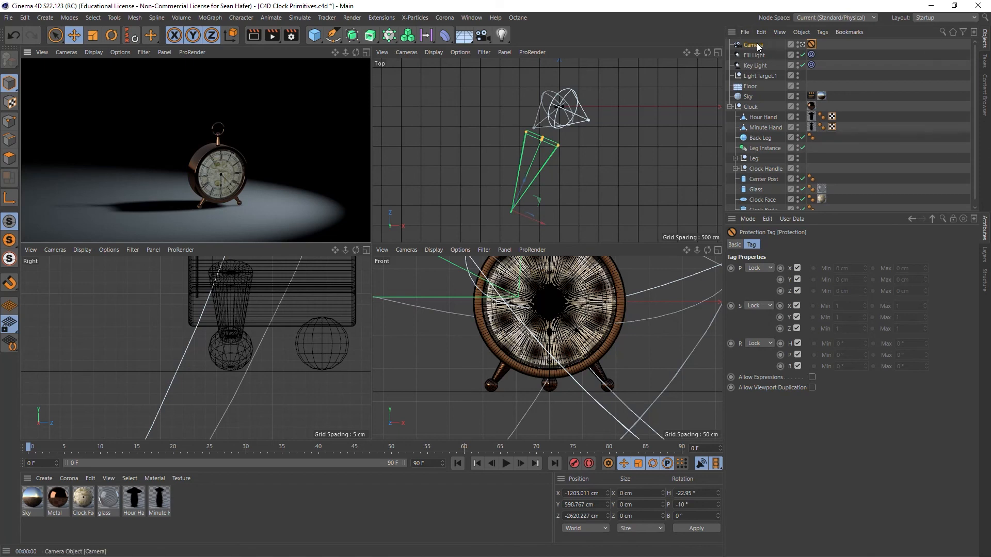
- Return the perspective view to the default camera and frame a tight, low-angle close-up of the clock face
left_click(802, 45)
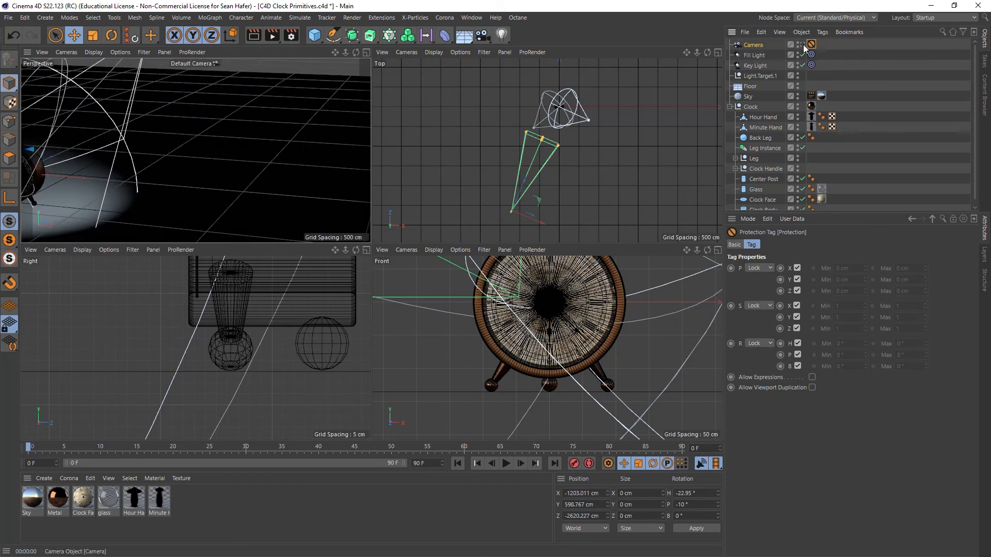
left_click_drag(356, 52, 279, 72)
left_click_drag(341, 53, 367, 56)
left_click_drag(355, 52, 354, 50)
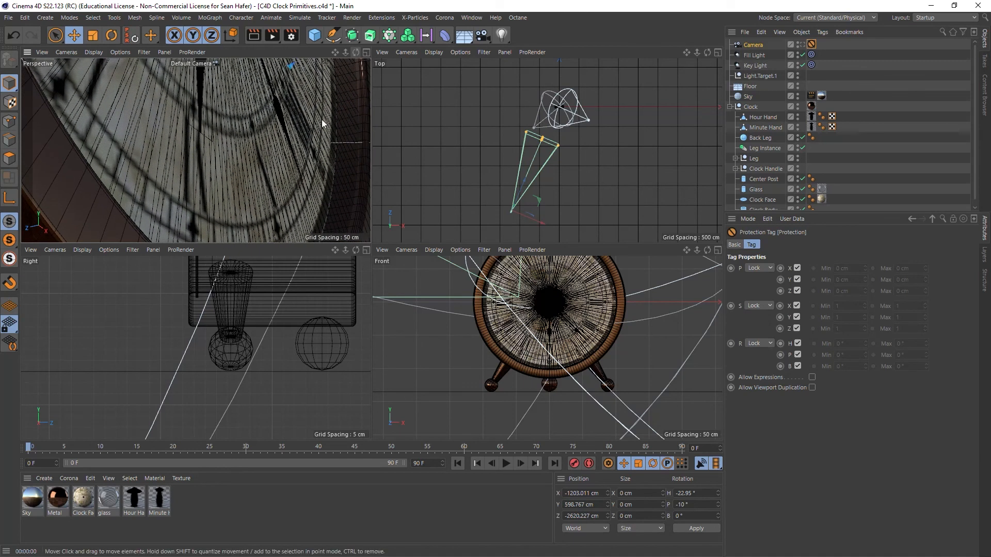
left_click(253, 35)
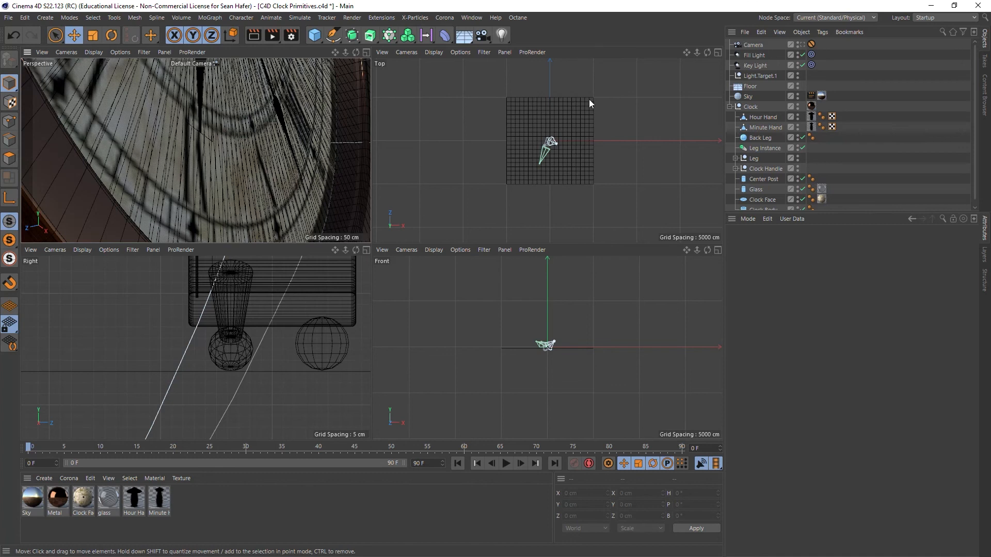
left_click(573, 52)
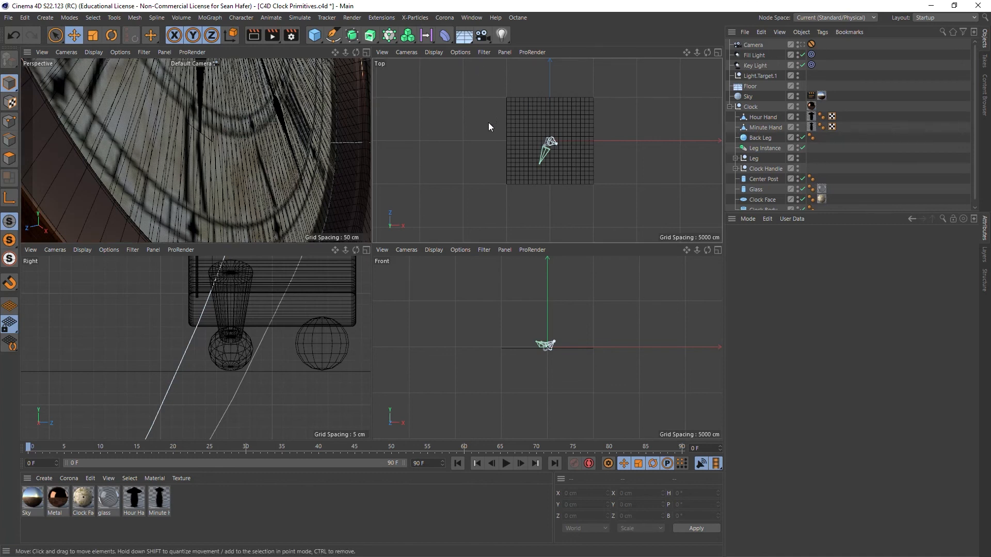
left_click(288, 52)
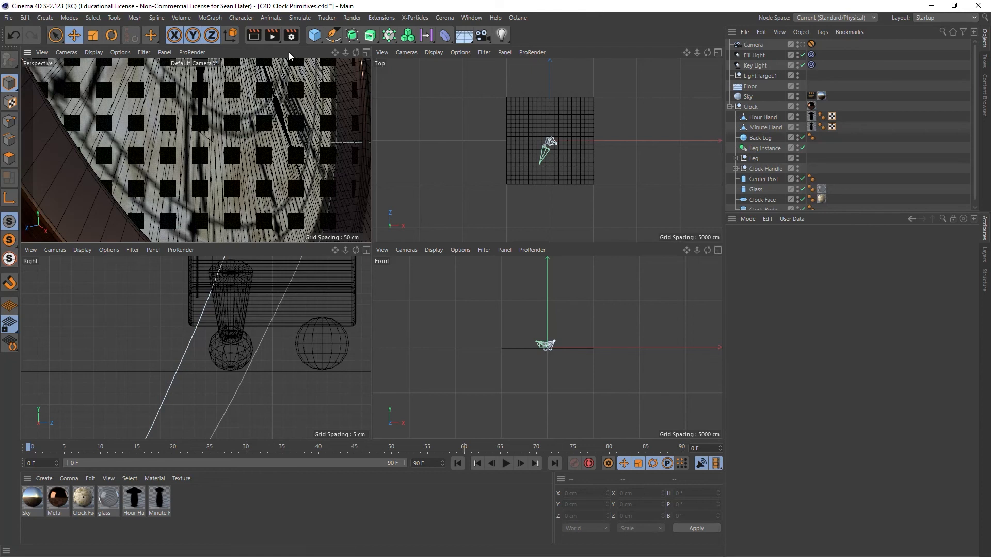
- Add a second camera from this close-up, look through it and set its focal length to Super Wide (15 mm)
left_click(482, 37)
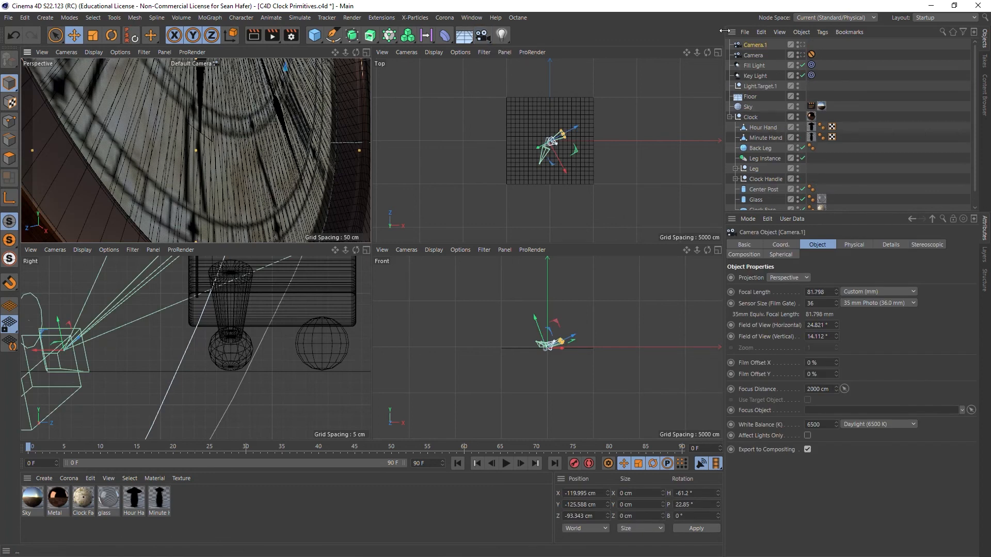
left_click(802, 45)
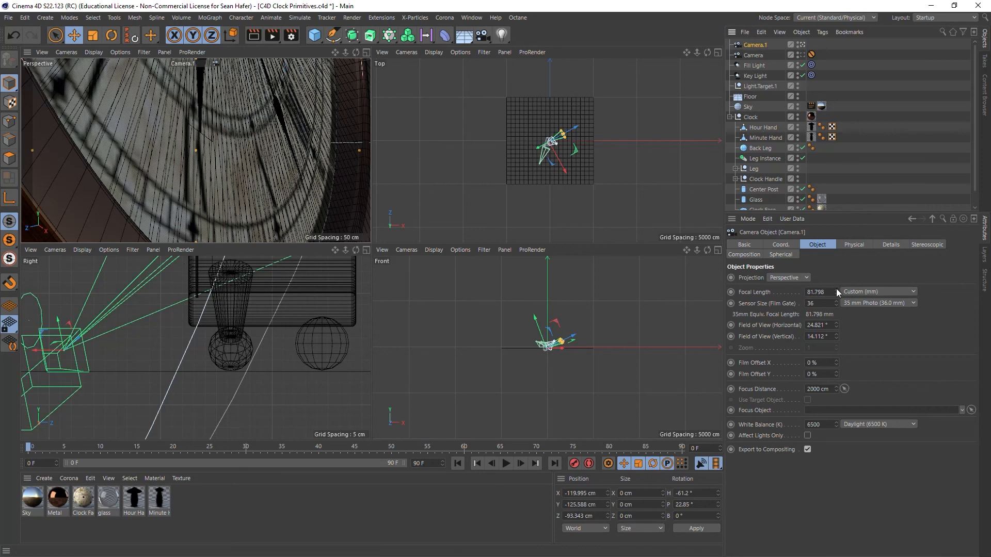
left_click(860, 292)
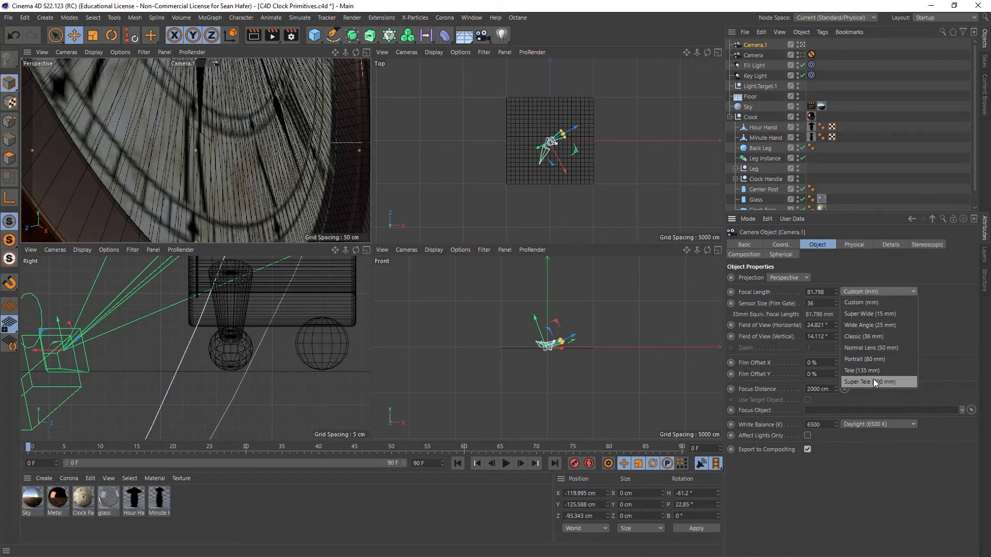
left_click(882, 314)
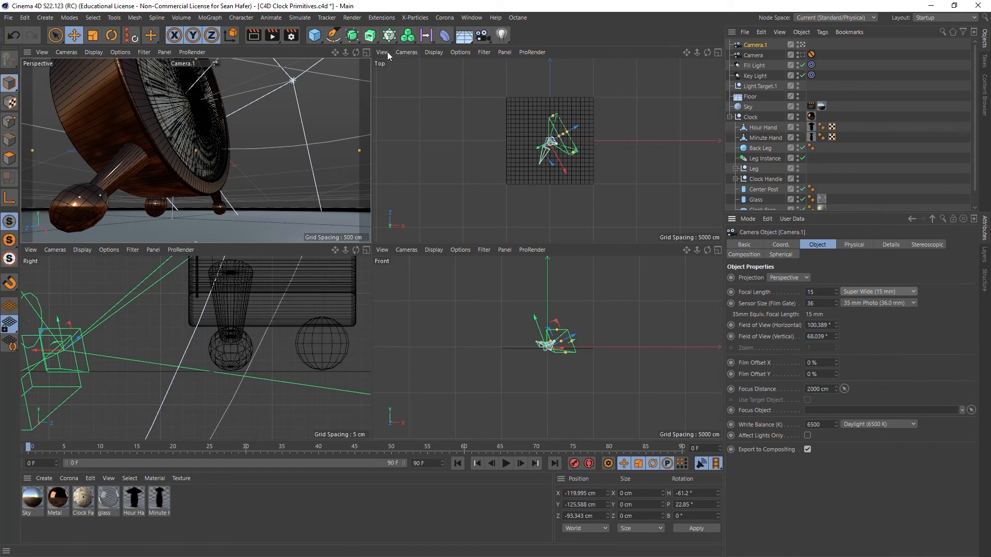
- Render a low close-up through the second camera, and move it back to about X -193, Y -37, Z -415 cm
left_click_drag(355, 52, 310, 55)
right_click_drag(335, 52, 361, 52)
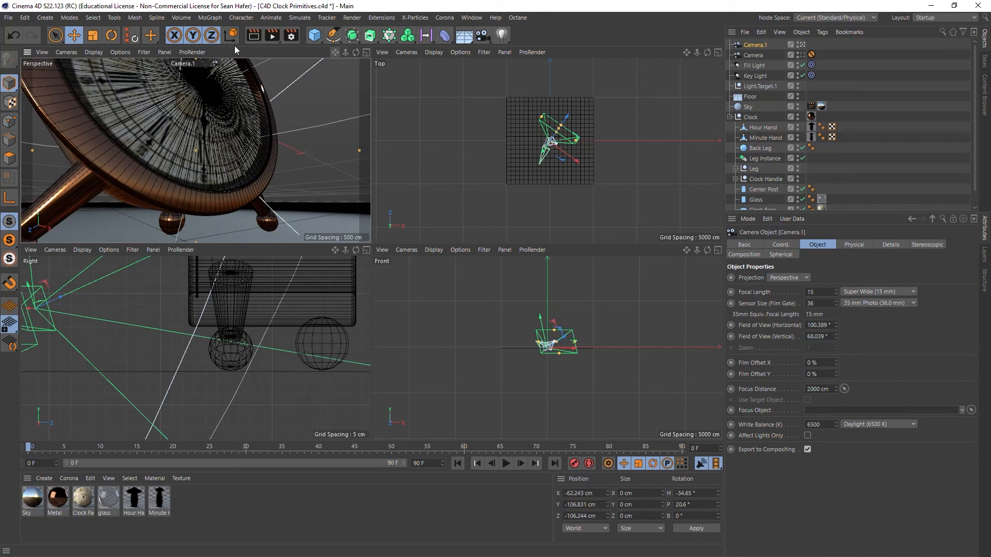
left_click(255, 38)
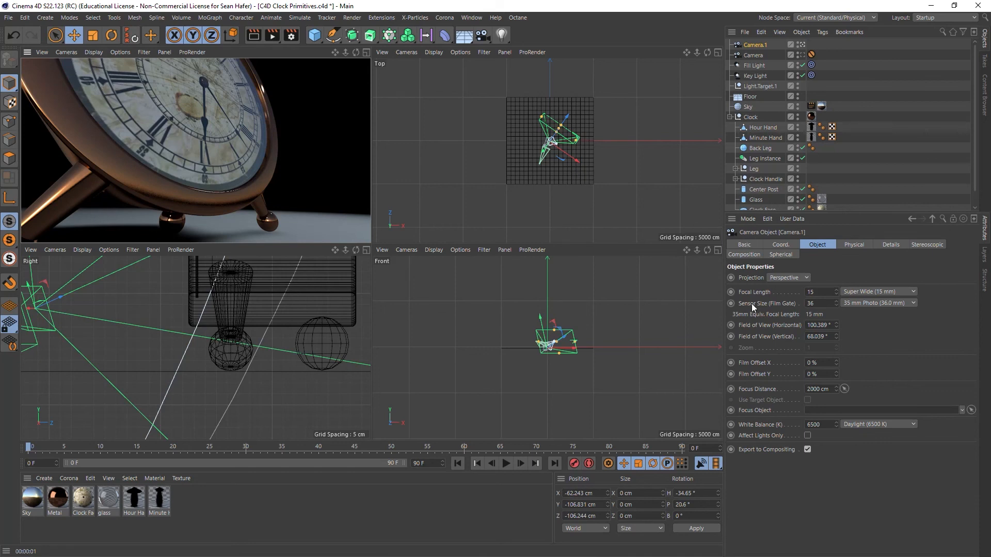
mouse_move(355, 52)
left_mouse_down()
mouse_move(341, 104)
mouse_move(341, 54)
mouse_move(304, 57)
mouse_move(315, 55)
left_mouse_up()
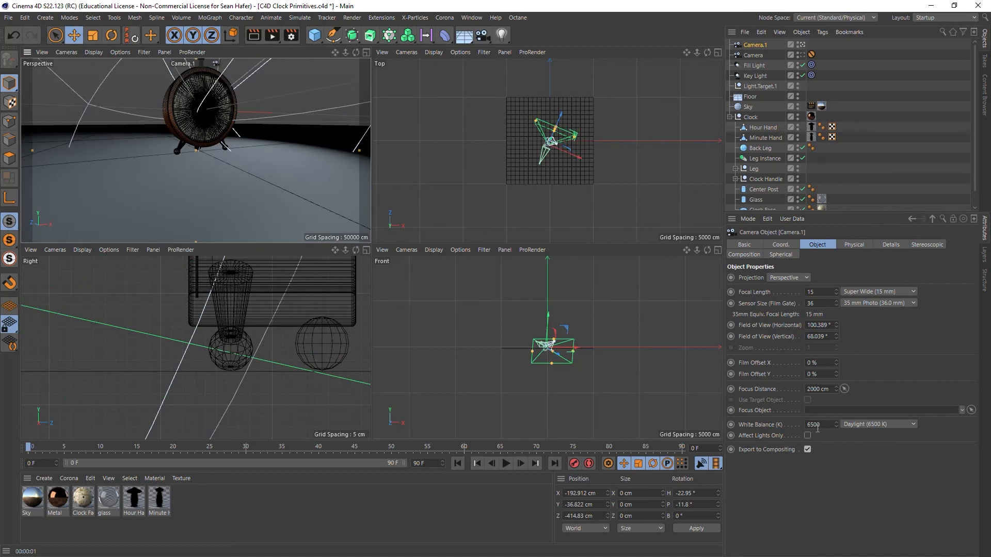
left_click(822, 303)
left_click(860, 304)
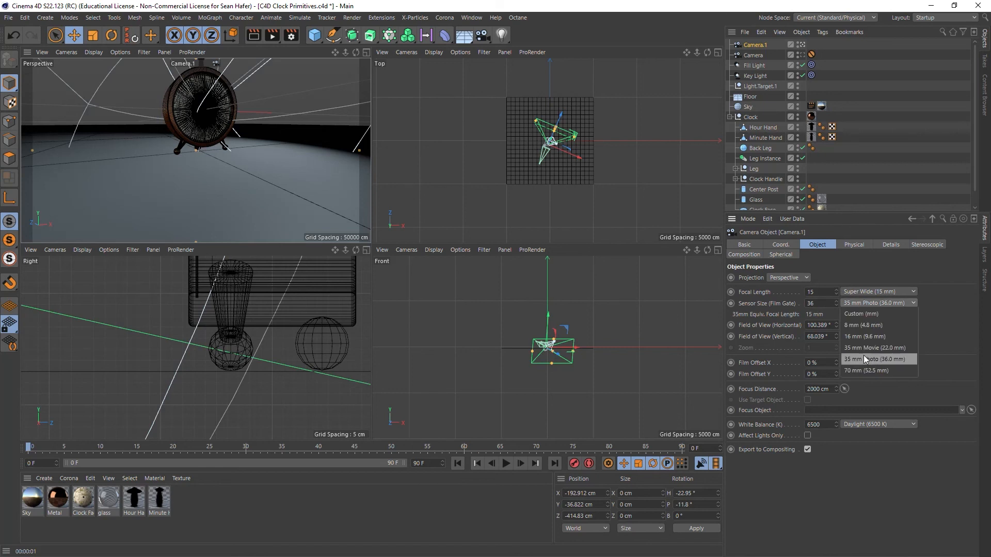
left_click(975, 305)
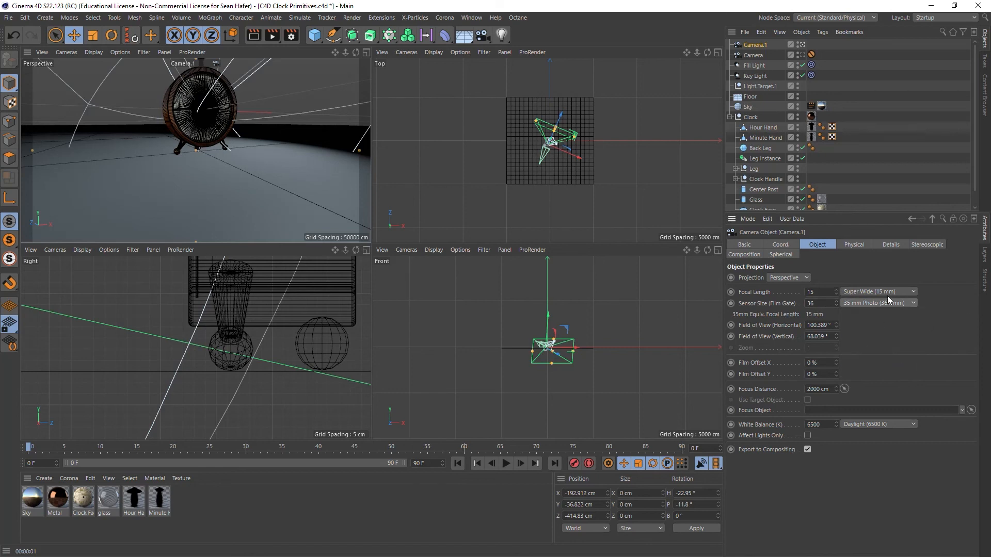
- Try the Tele (135 mm) lens on the second camera, and set its focal length to 200 mm instead
left_click(879, 294)
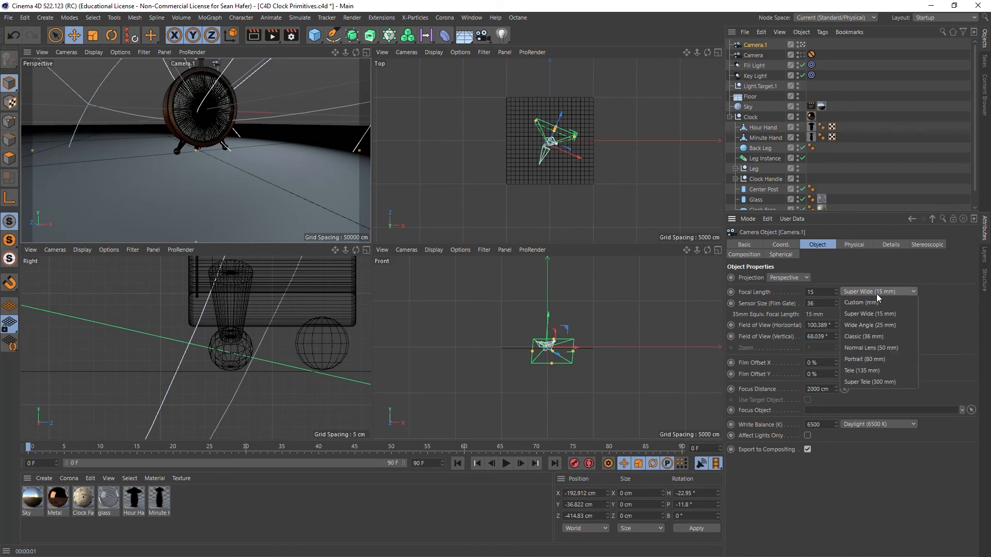
left_click(871, 372)
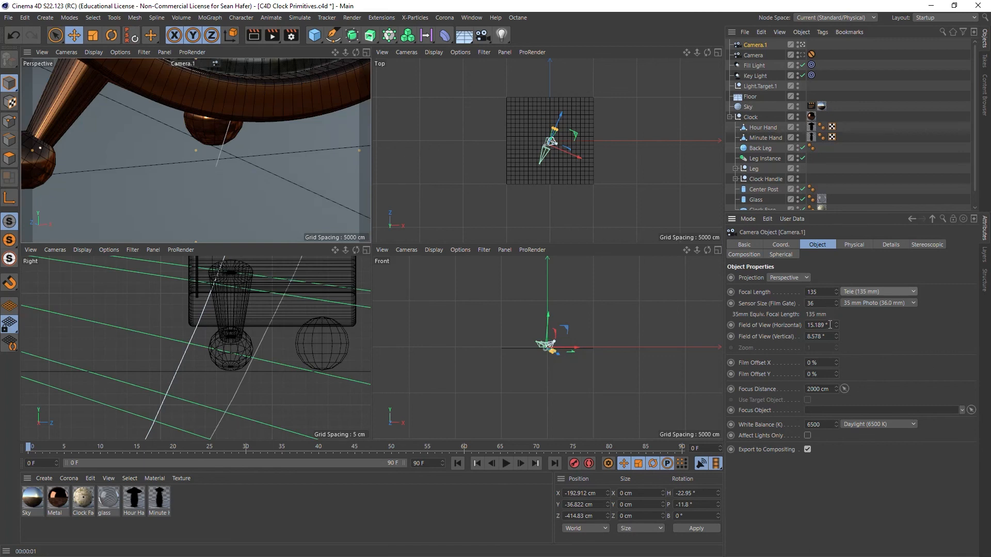
left_click(809, 292)
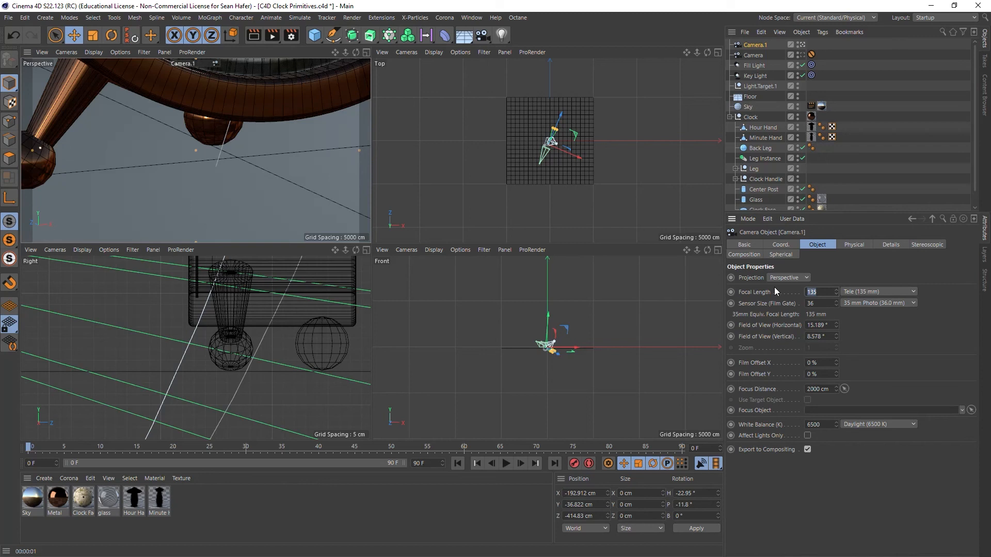
type("200")
key("Return")
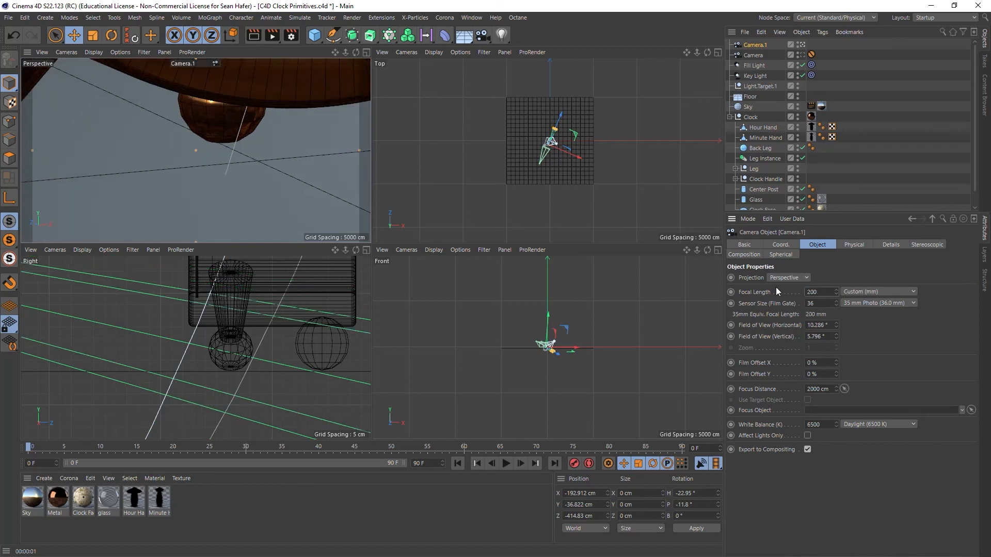
- Move the second camera back to about X -785, Y 418, Z -5051 cm to frame the whole clock, and render the view
right_click_drag(335, 52, 258, 52)
left_click_drag(335, 52, 292, 52)
left_click_drag(356, 52, 350, 47)
left_click_drag(543, 181, 541, 192)
mouse_move(355, 53)
left_mouse_down()
mouse_move(345, 39)
mouse_move(367, 98)
mouse_move(338, 61)
mouse_move(363, 49)
left_mouse_up()
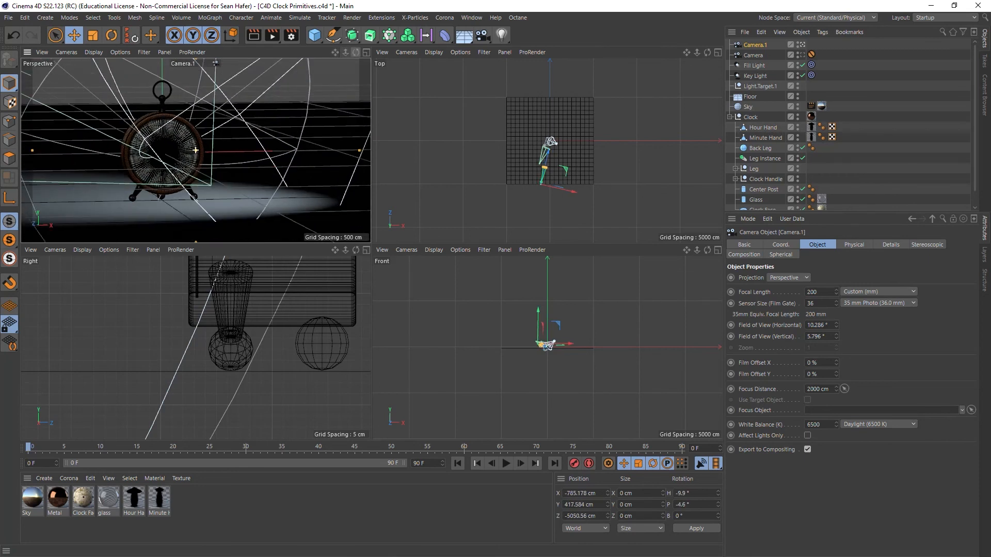
left_click(254, 37)
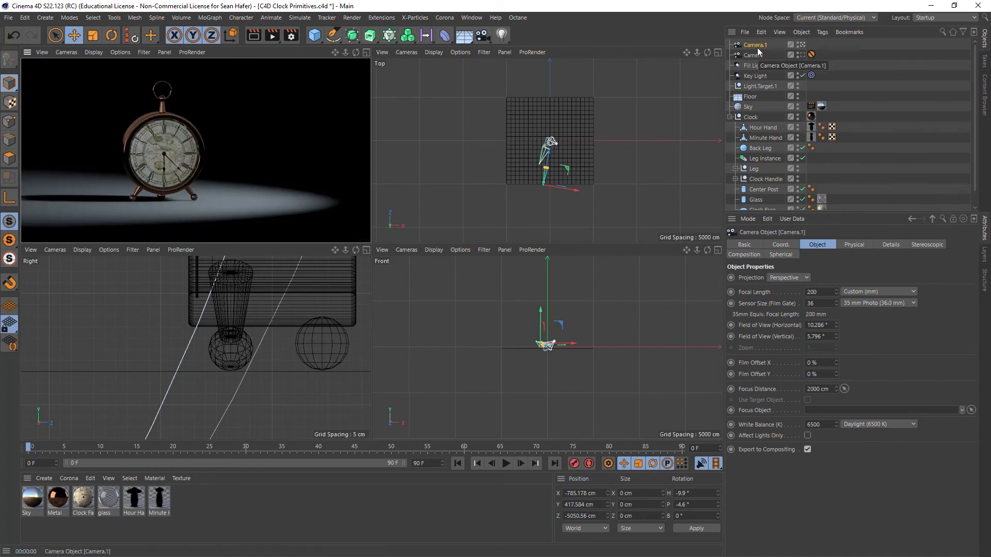
- Compare the views of both cameras, and orbit the second camera to about X 3699, Y 137, Z -3645 cm with a 45° heading
left_click(802, 54)
left_click(802, 44)
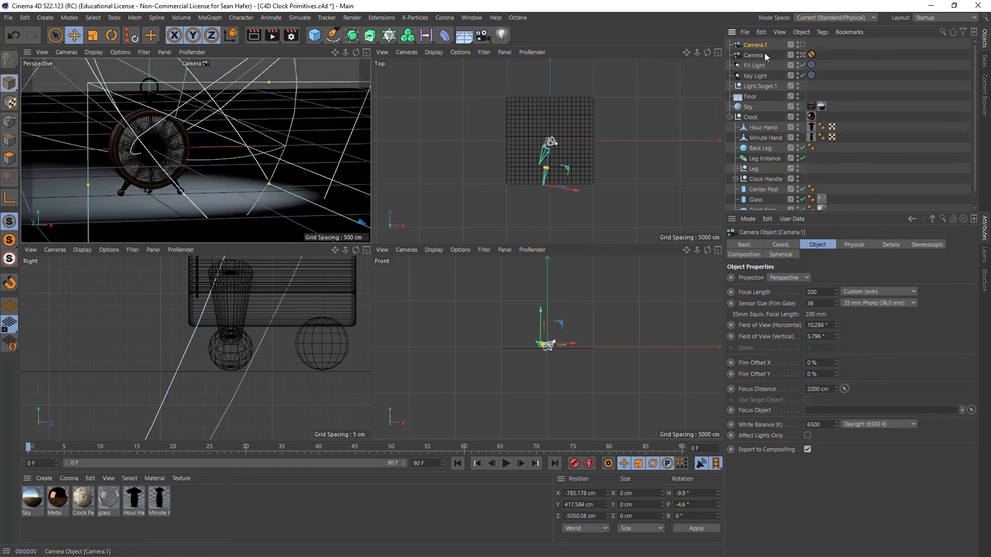
mouse_move(356, 52)
left_mouse_down()
mouse_move(412, 54)
mouse_move(356, 32)
mouse_move(354, 50)
left_mouse_up()
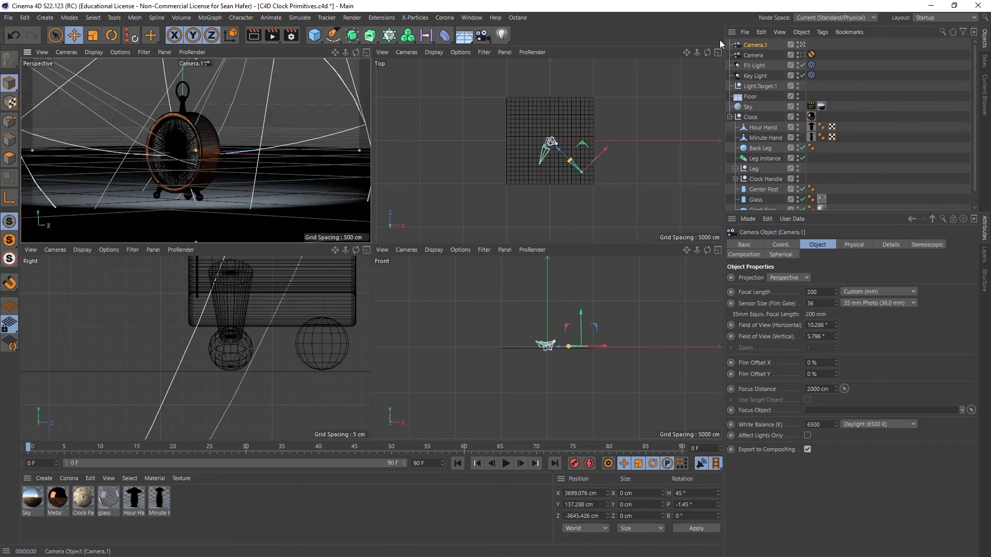
left_click(802, 54)
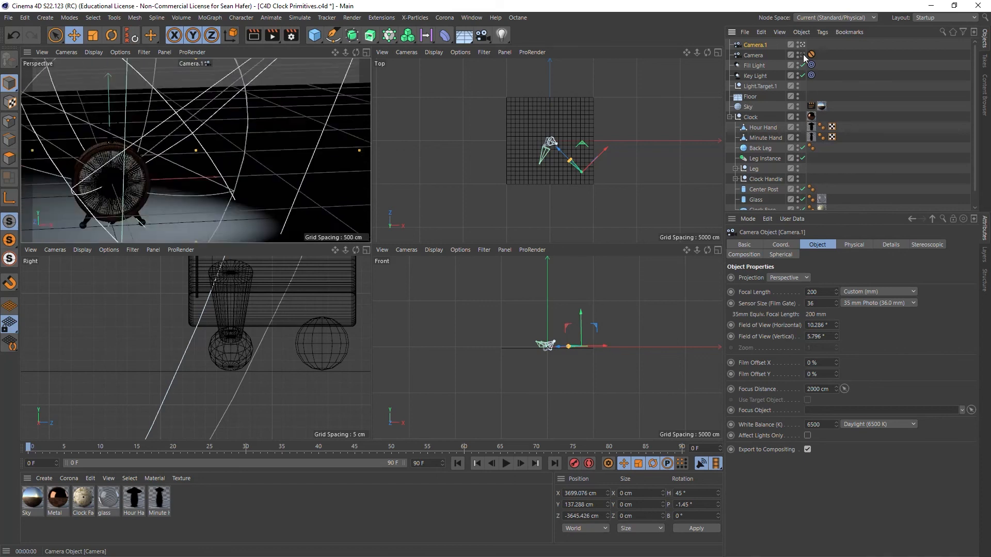
left_click(806, 54)
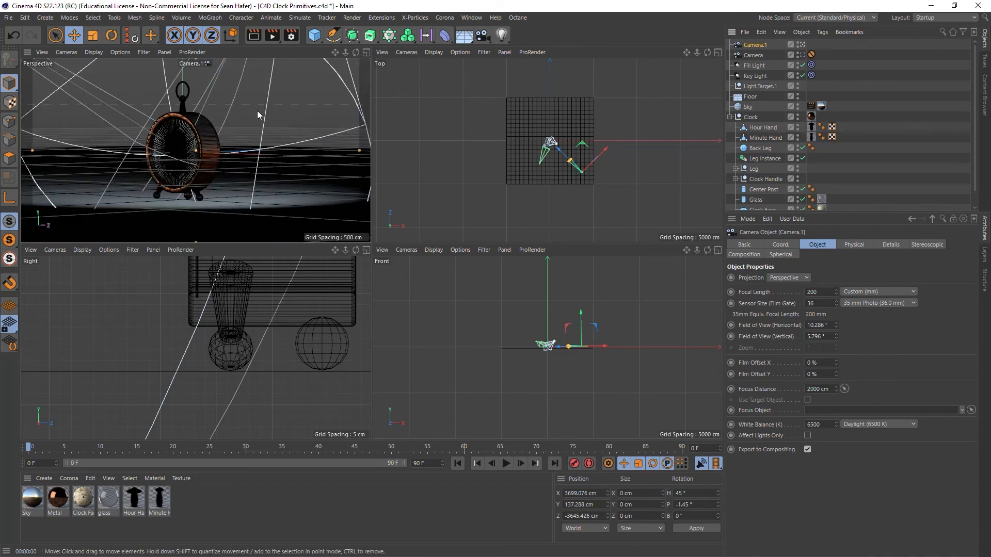
- Copy the first camera's Protection tag onto the second camera and render the locked view
left_click(811, 55)
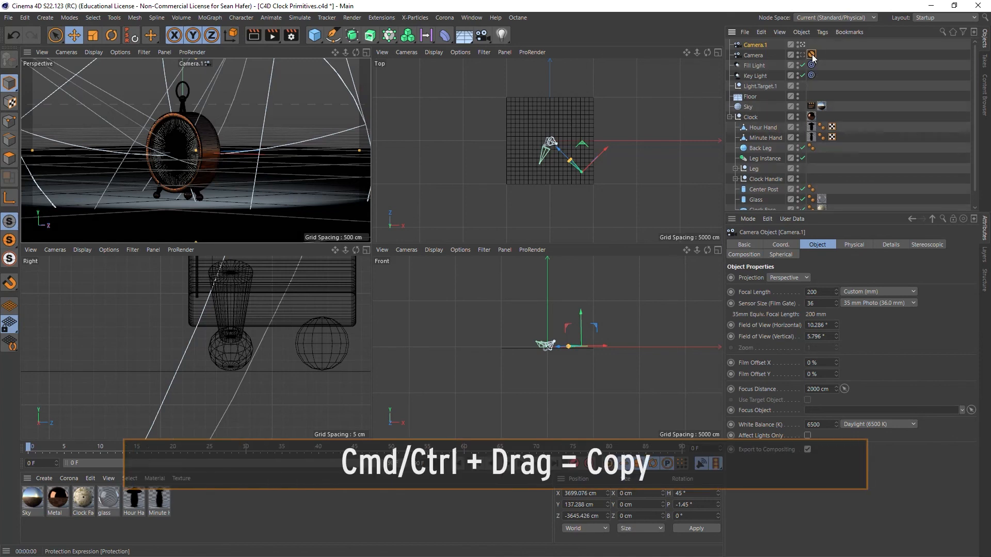
left_click_drag(812, 56, 811, 44, "ctrl")
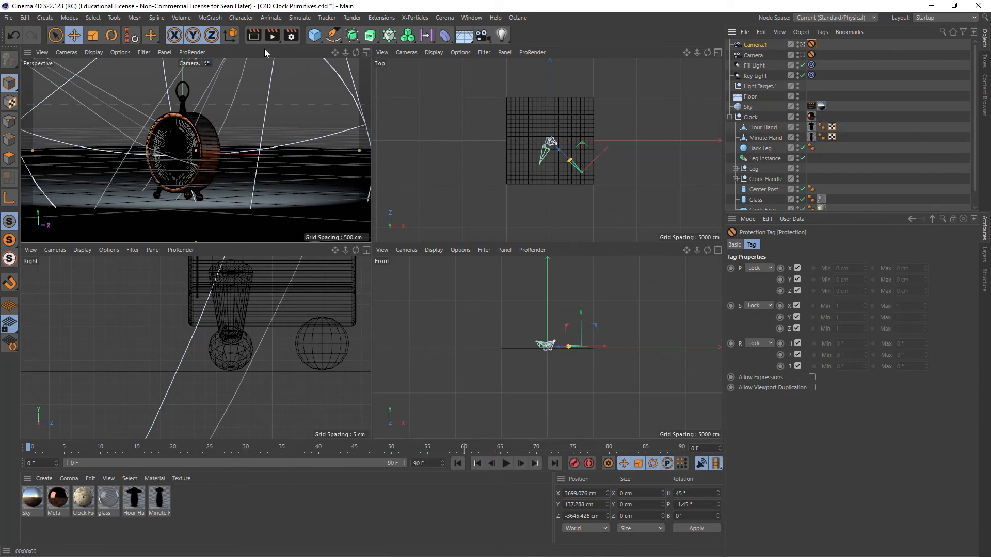
left_click(253, 35)
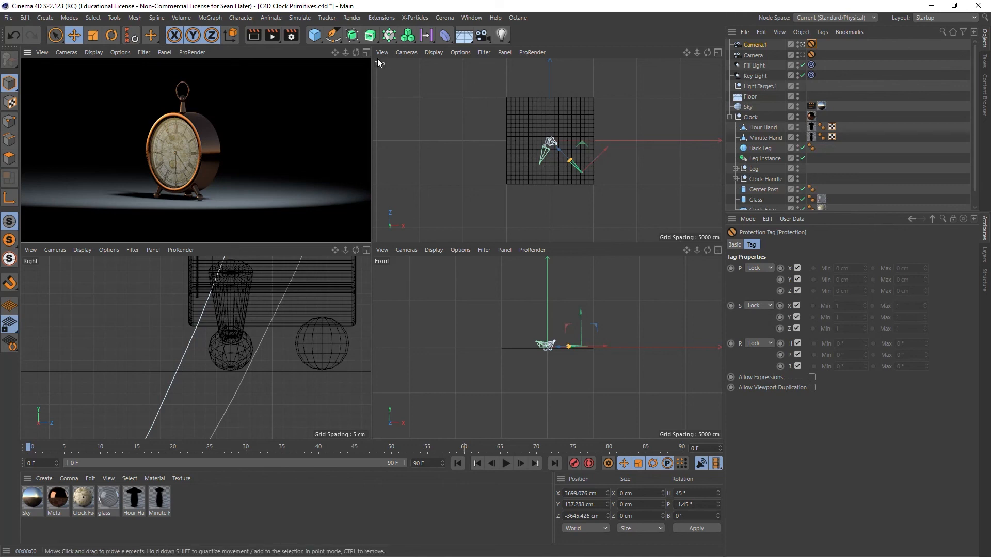
left_click_drag(354, 52, 354, 52)
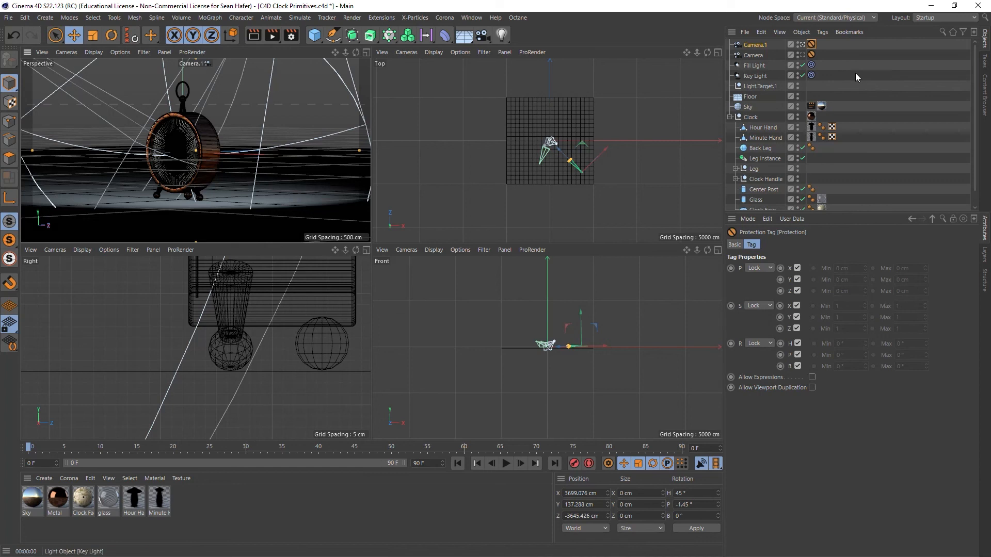
left_click(801, 45)
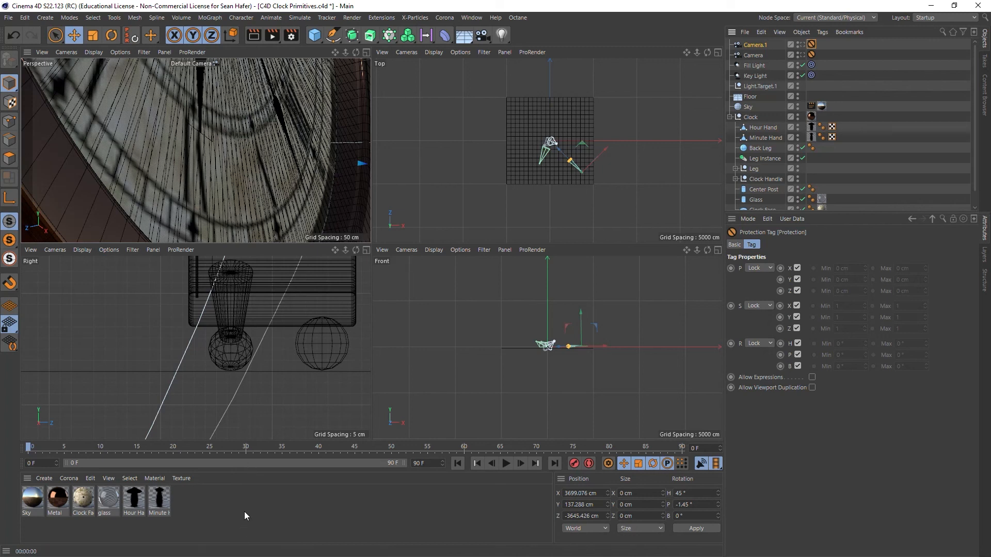
key("ctrl+z")
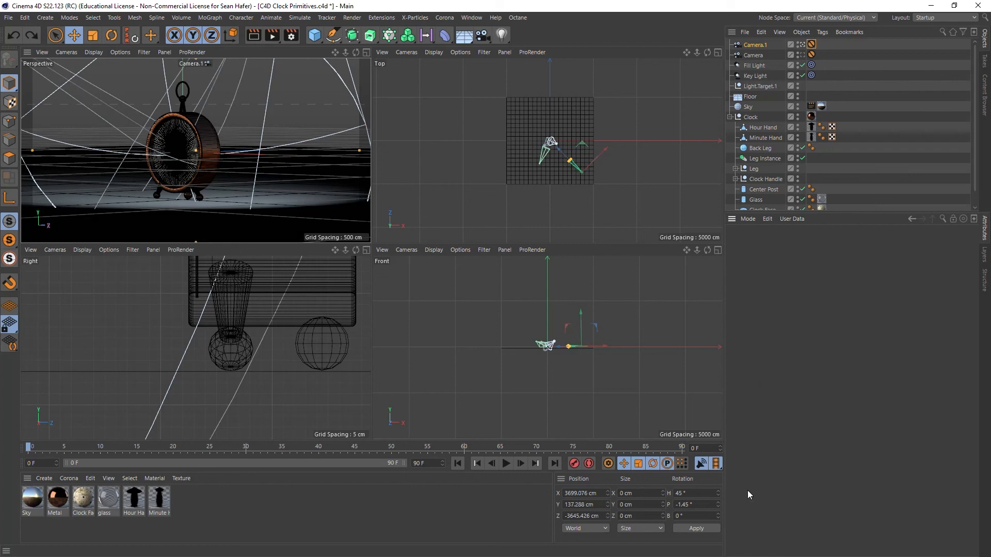
- Create a new material, open it for editing and rename it Floor
double_click(268, 500)
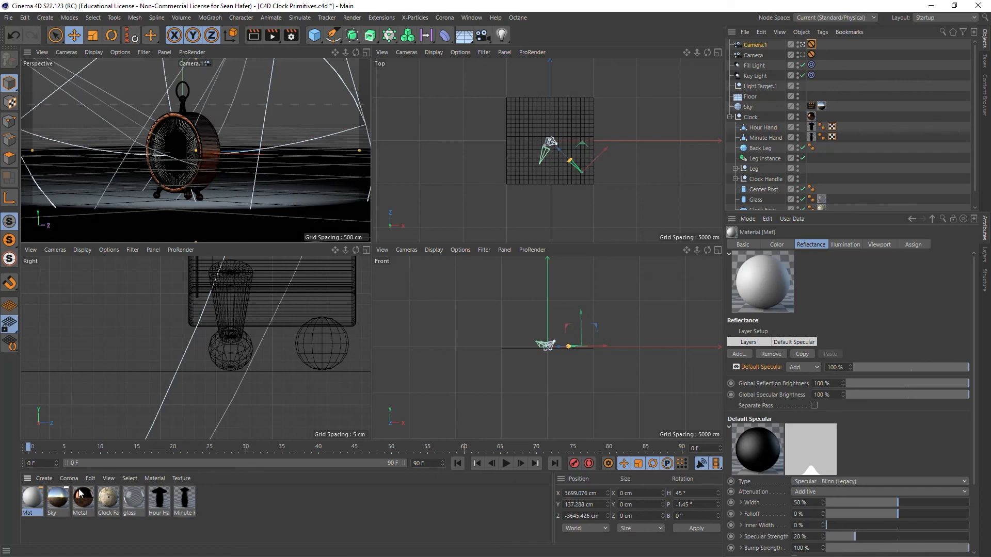
double_click(36, 506)
left_click(177, 167)
type("Floor")
key("Return")
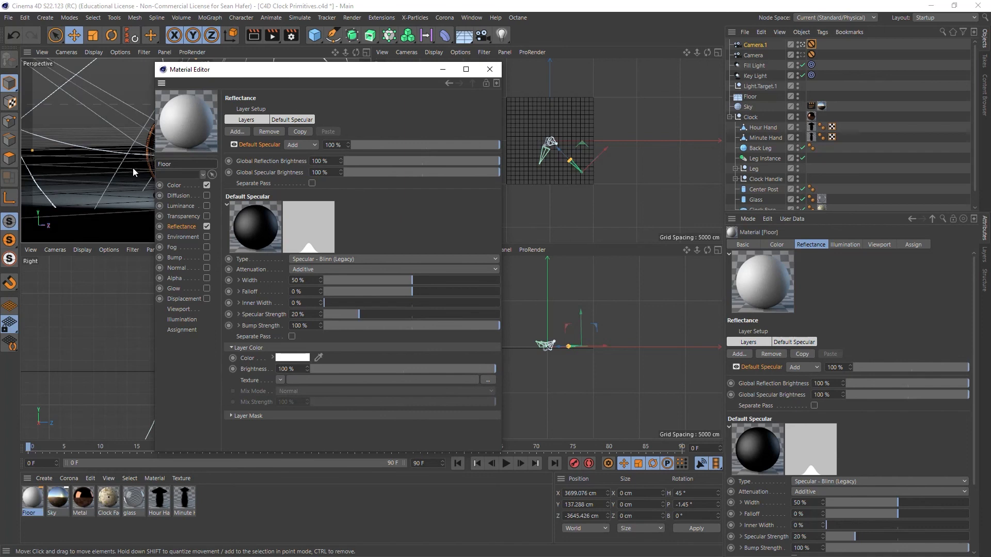
left_click_drag(340, 76, 640, 99)
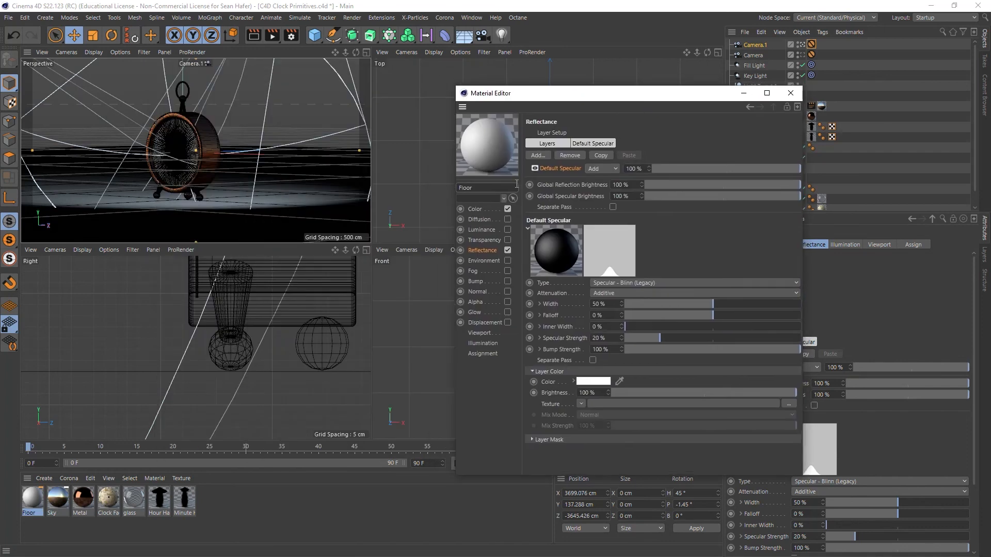
- Load the Tiles surface shader as the texture of the Floor material's Color channel
left_click(476, 210)
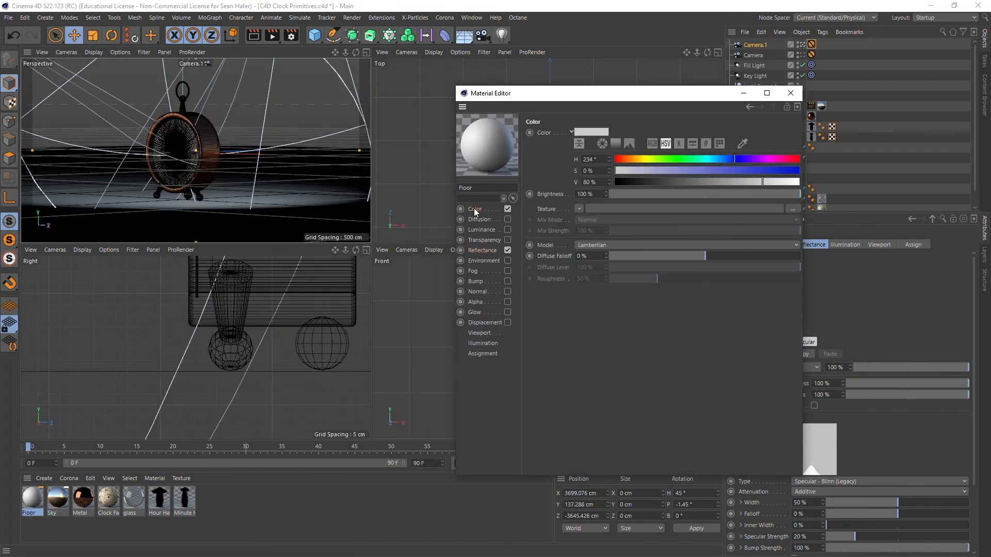
left_click(579, 209)
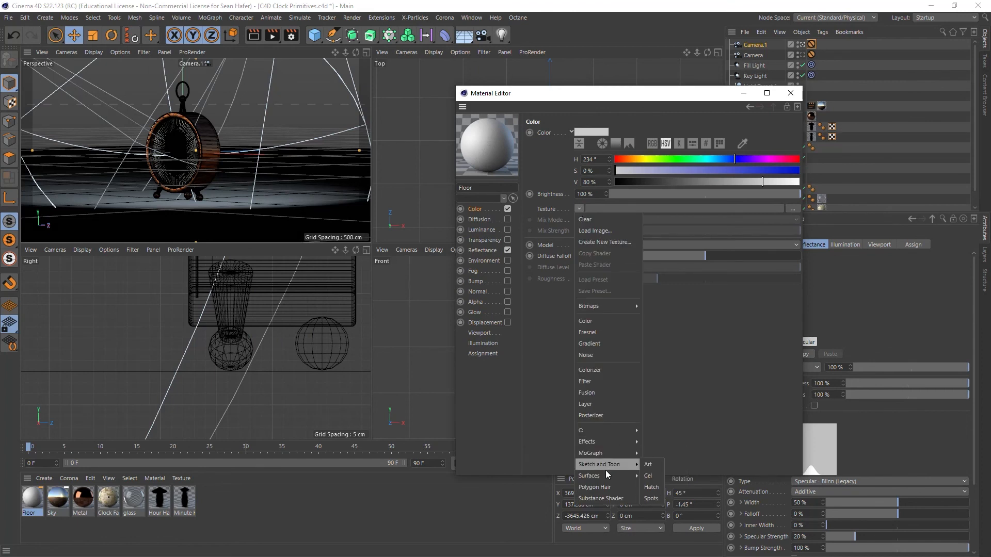
mouse_move(607, 477)
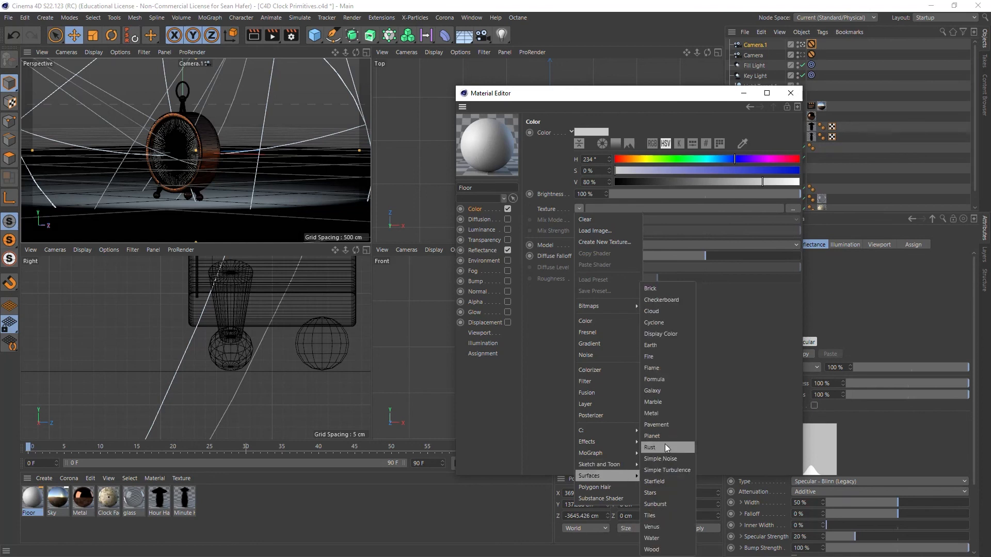
left_click(671, 516)
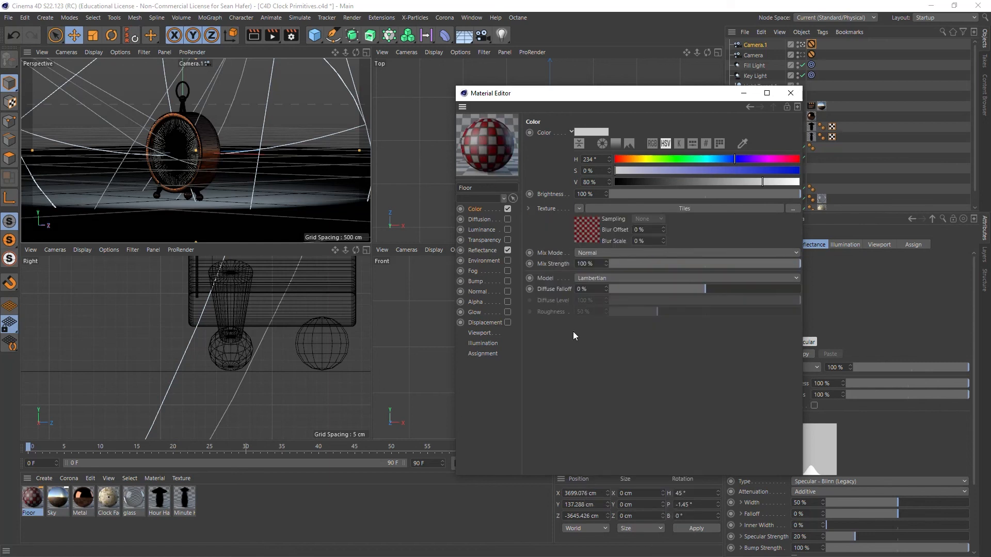
- Set the Tiles shader's pattern to Circles 2 and enable Randomize Color
left_click(588, 234)
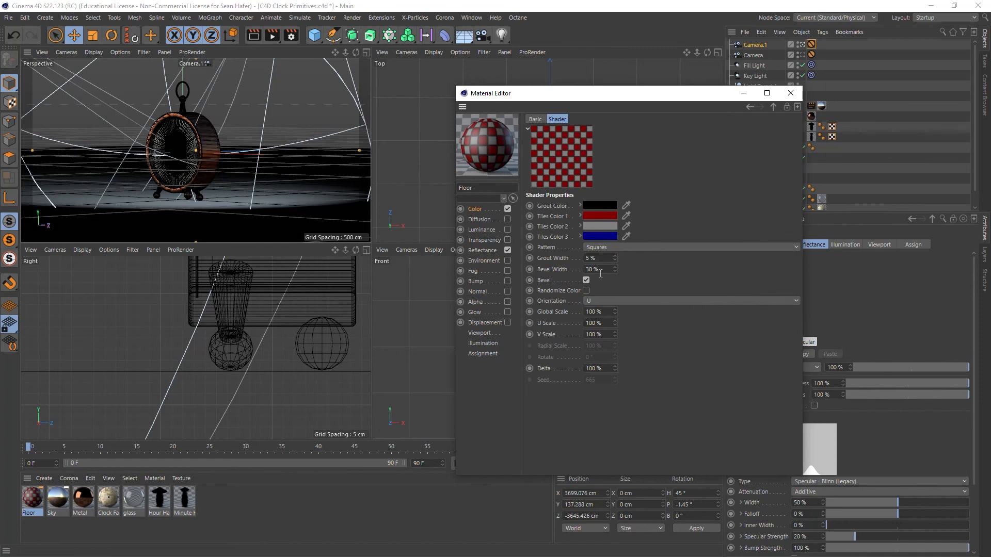
left_click(634, 248)
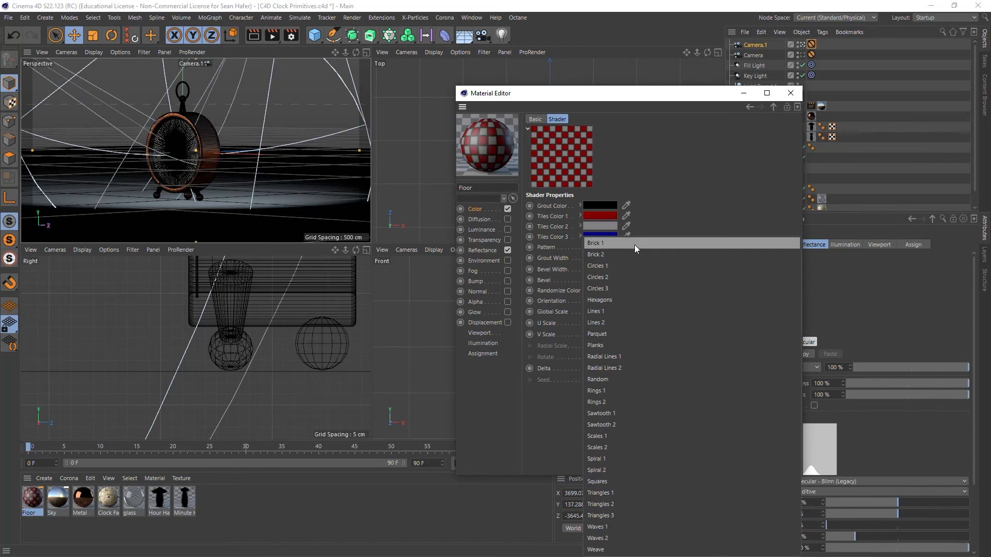
left_click(630, 280)
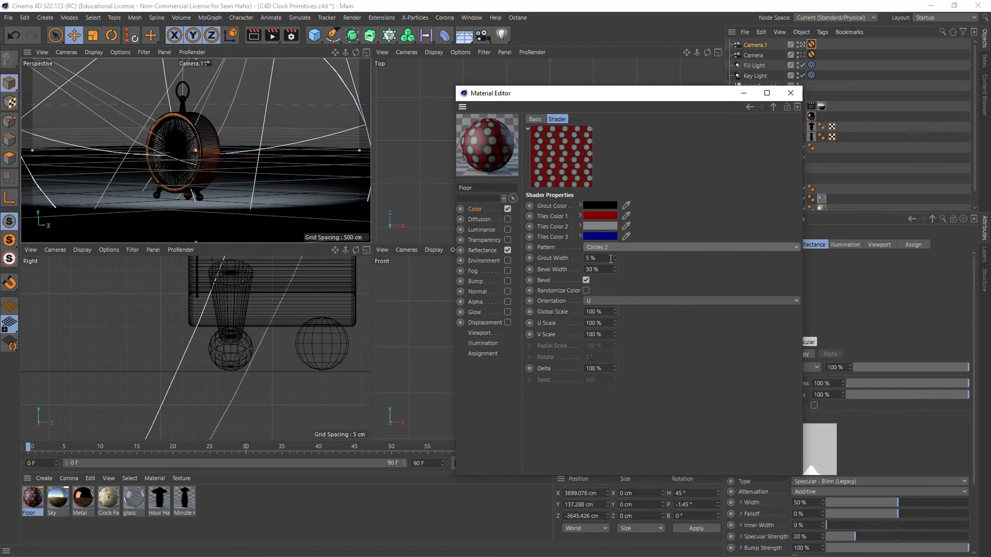
left_click(587, 291)
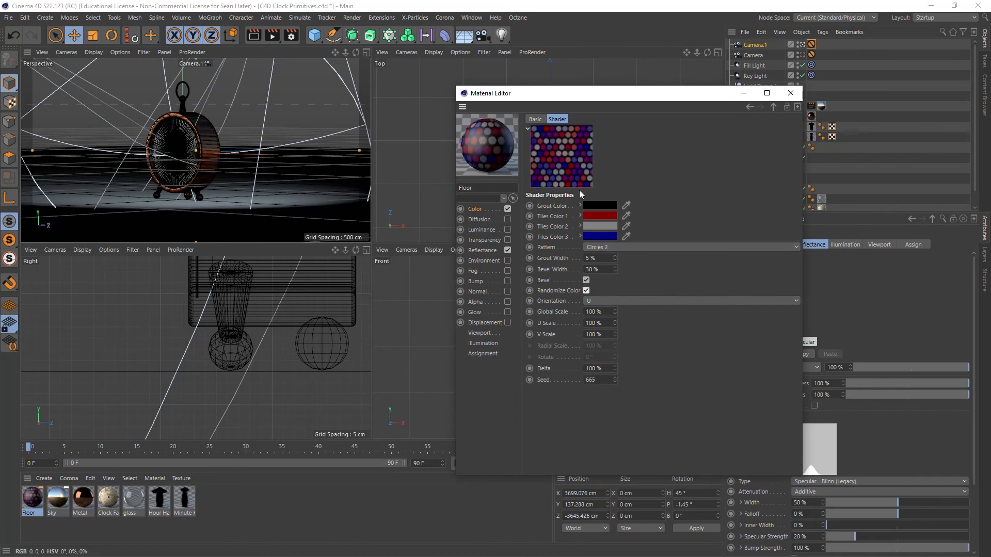
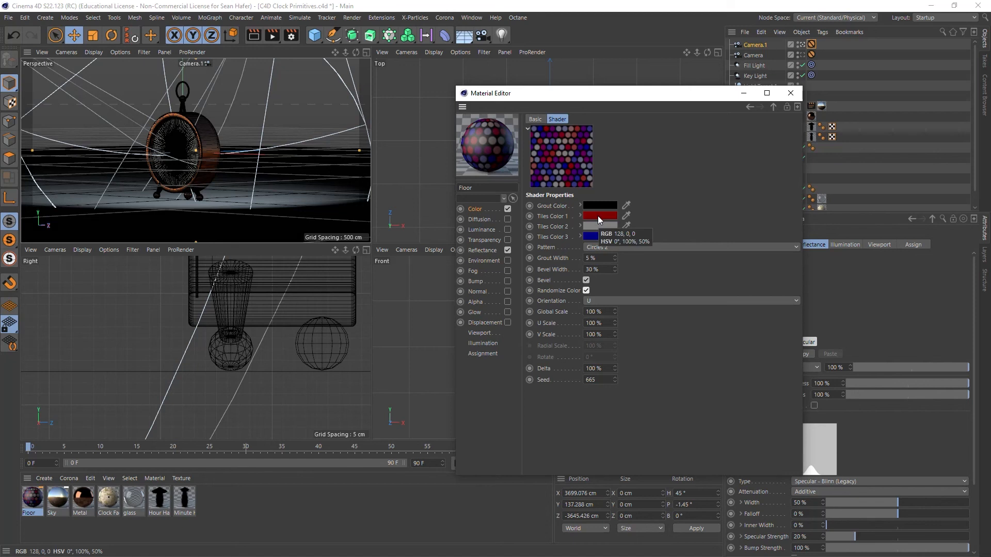
- Set the shader's Tiles Color 1 to black
left_click(597, 216)
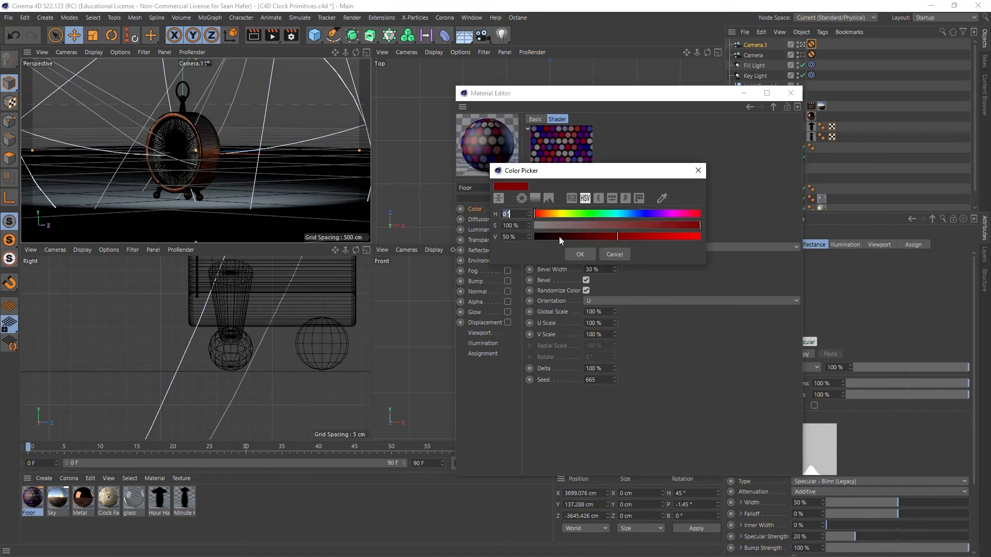
left_click_drag(556, 237, 512, 233)
left_click(574, 252)
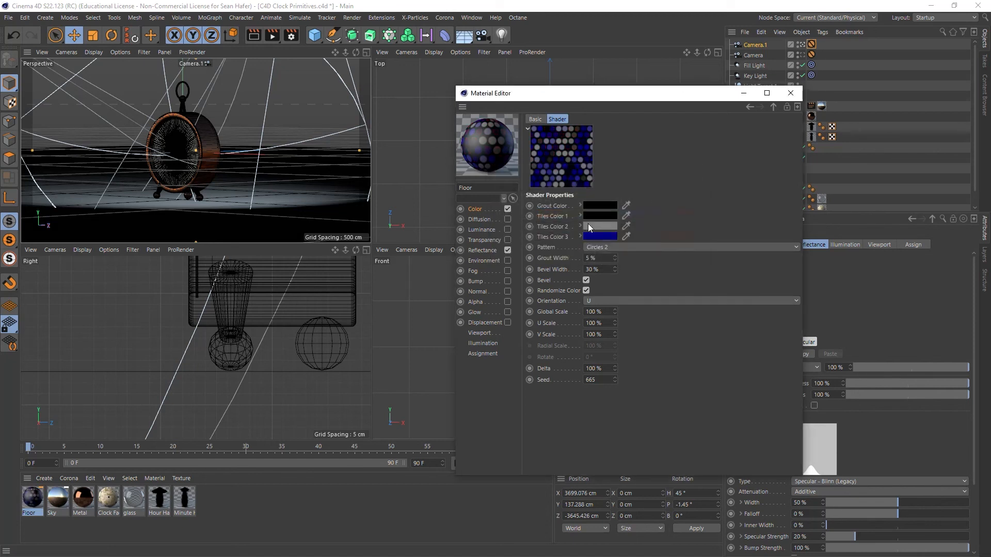
- Set Tiles Color 1 to a neutral grey with 0% saturation and 52% value
left_click(599, 215)
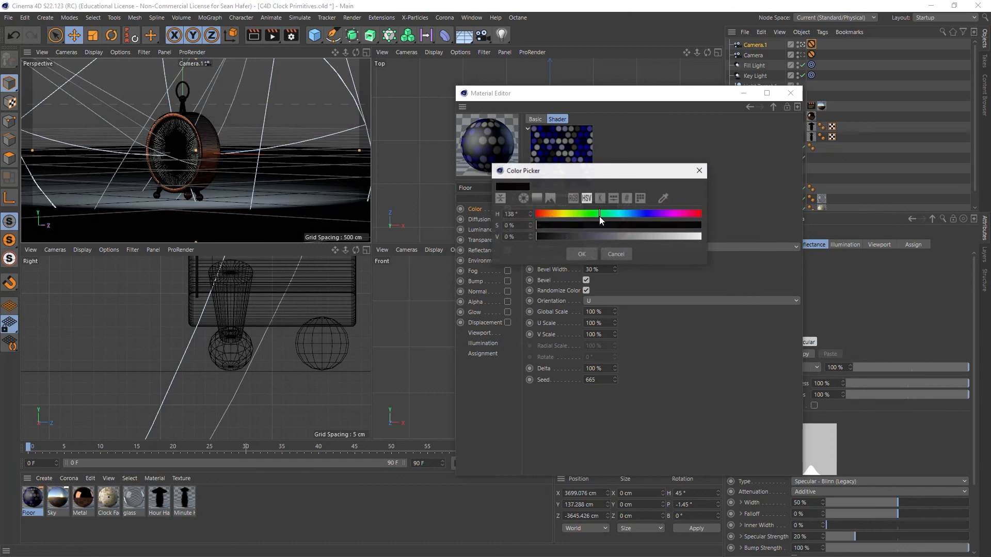
left_click(624, 238)
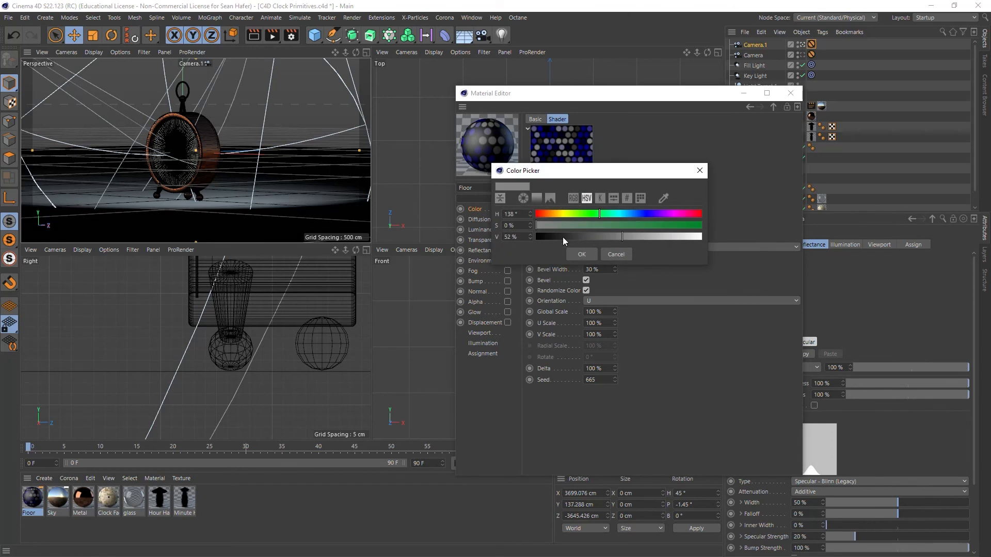
left_click(581, 254)
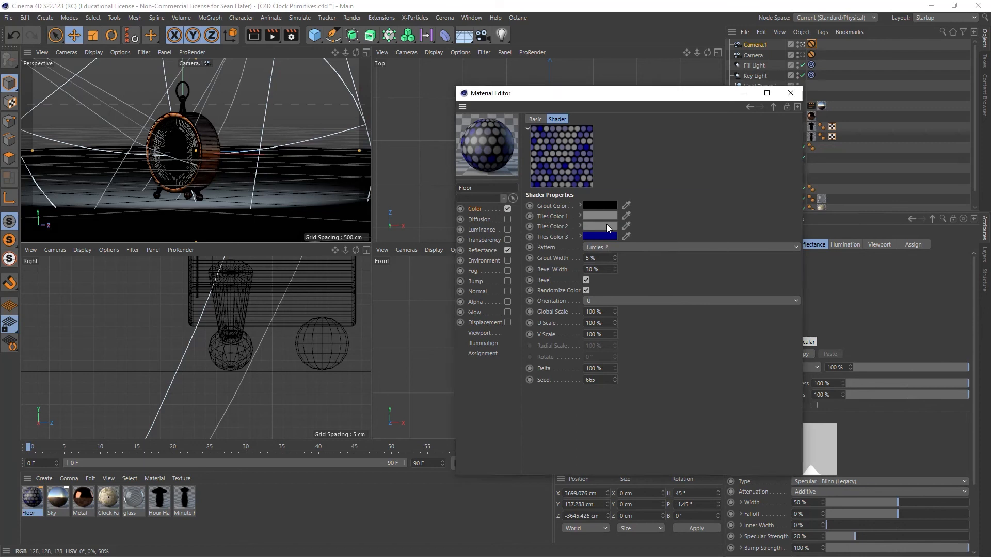
- Set the Tiles shader's Tiles Color 2 to a dark grey with 0% saturation and 25% value
left_click(607, 227)
left_click(585, 245)
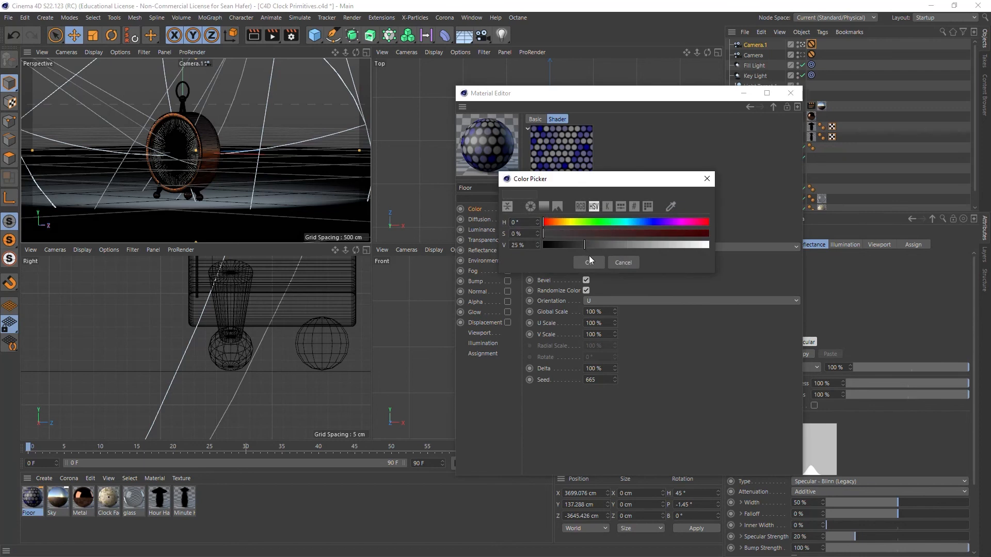
left_click(590, 262)
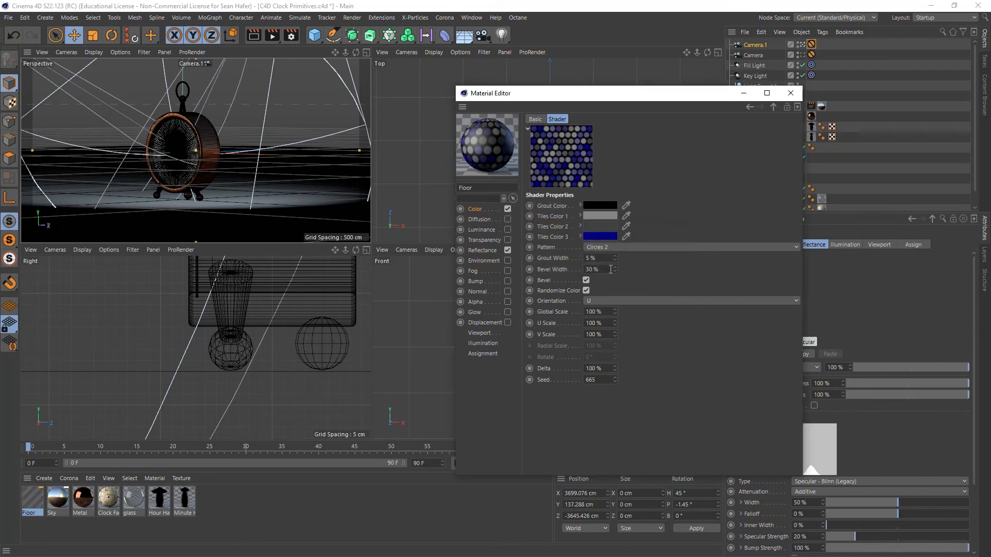
- Change the Tiles shader's Tiles Color 3 to a burnt orange with a hue of about 19°, 100% saturation and 50% value
left_click(609, 236)
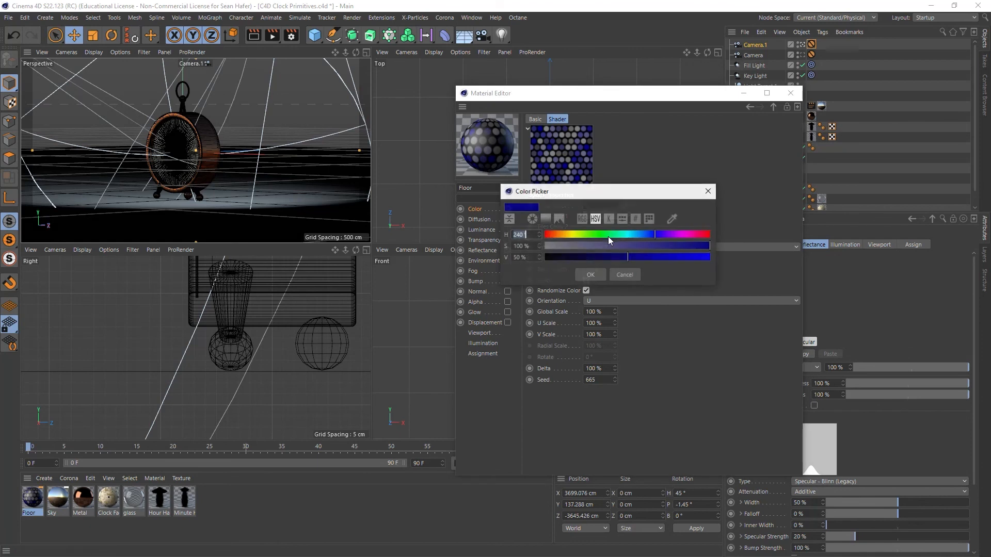
left_click_drag(563, 237, 544, 236)
left_click(592, 275)
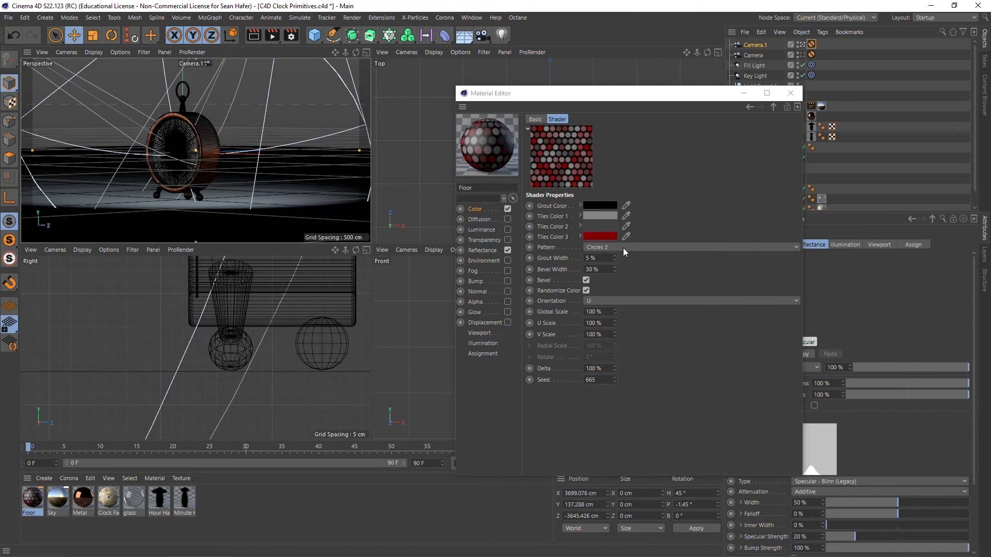
left_click(602, 236)
left_click_drag(544, 235, 546, 234)
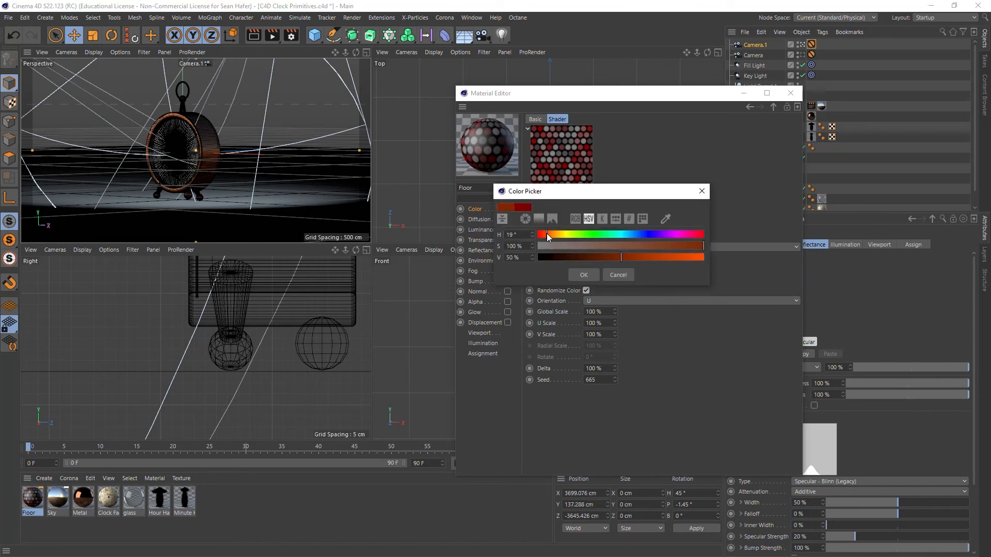
left_click(590, 275)
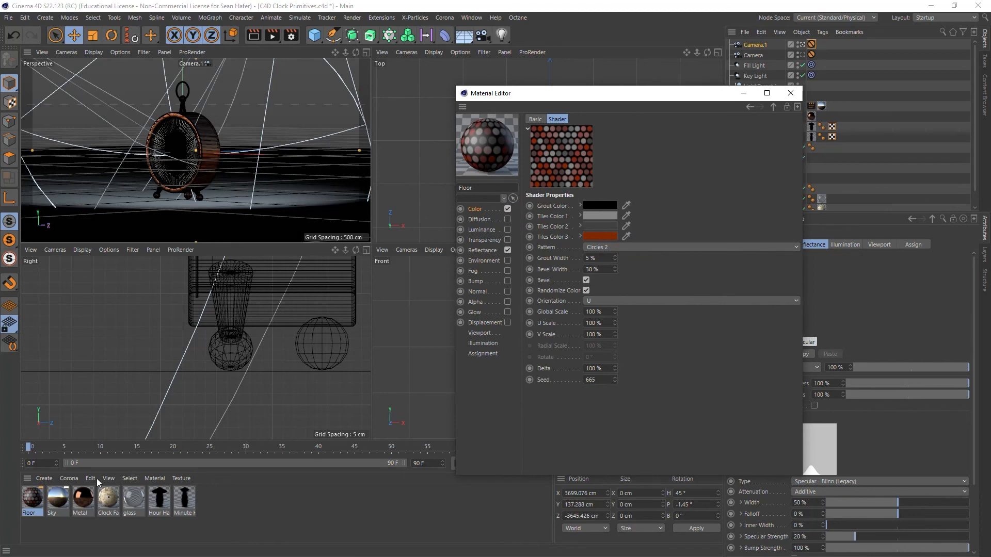
- Apply the Floor material to the floor object and render a preview in the Perspective view
left_click_drag(32, 498, 320, 205)
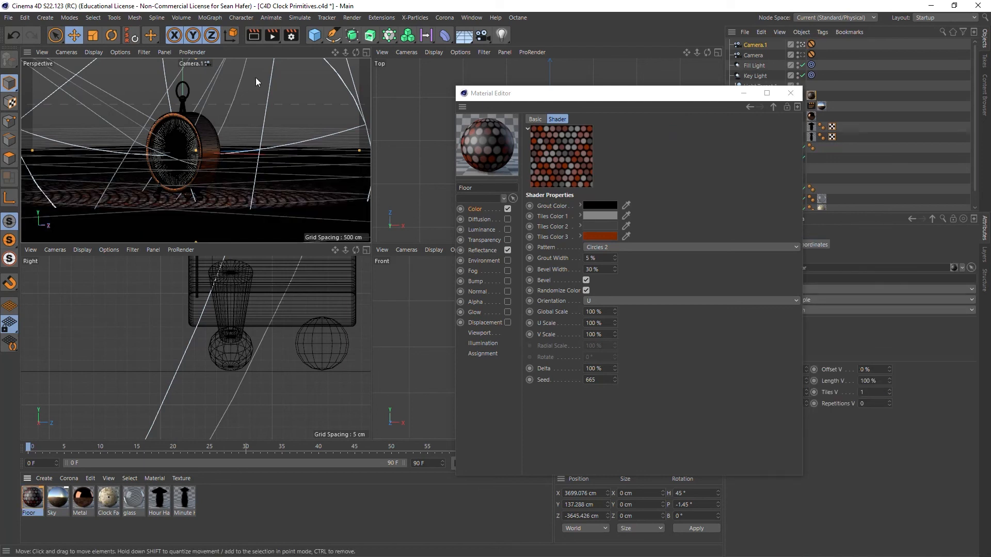
left_click(253, 35)
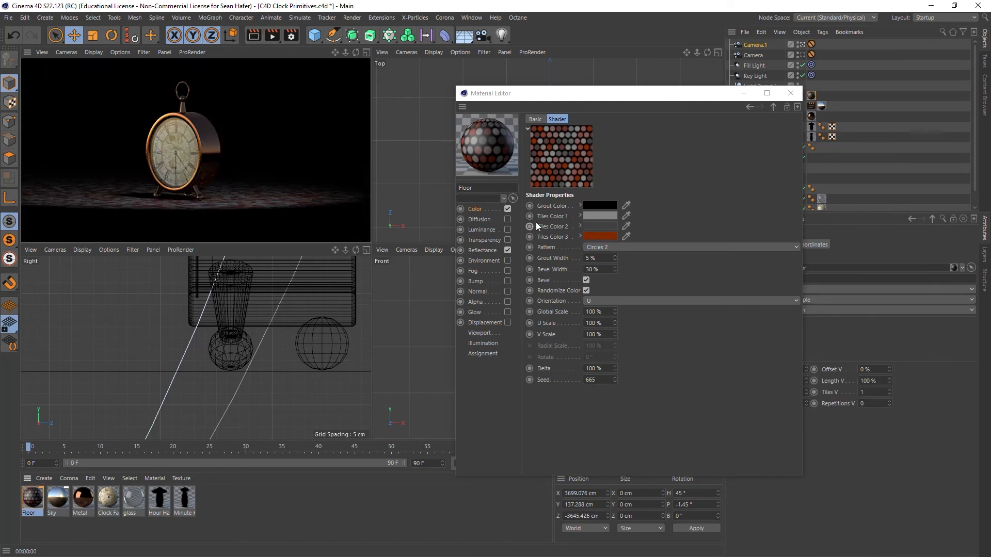
- Move the Material Editor aside, switch the Perspective view to the first Camera and render a preview
left_click_drag(622, 101, 990, 100)
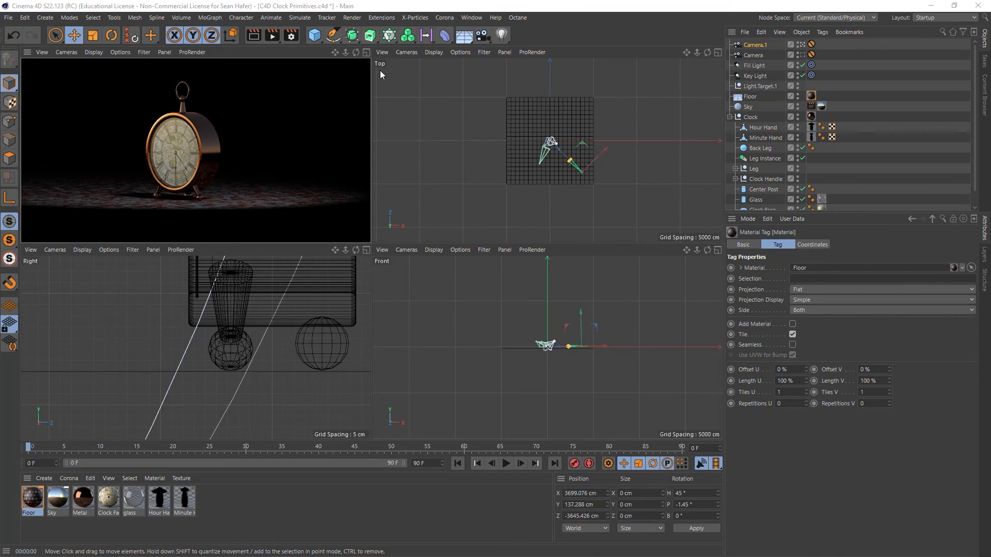
left_click(356, 53)
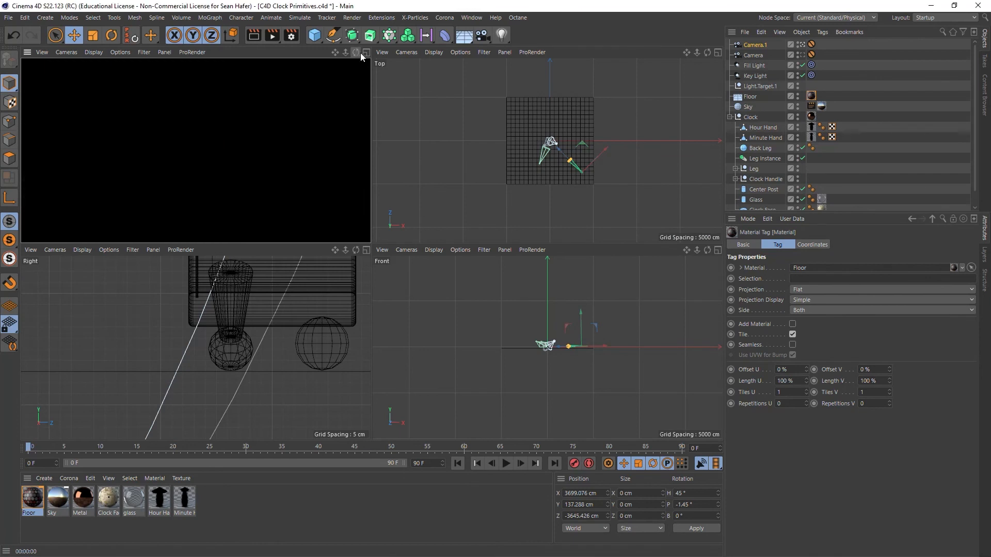
left_click(800, 54)
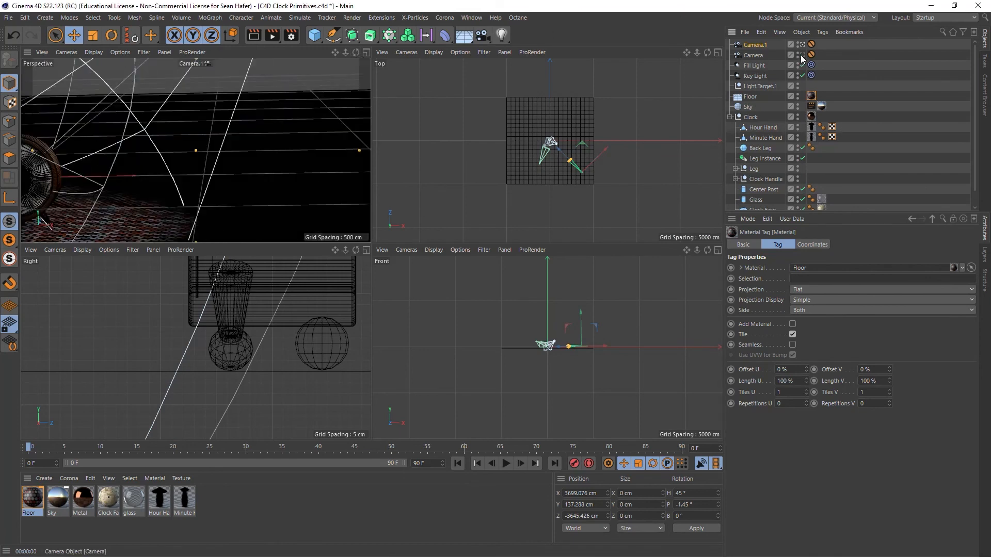
left_click(254, 37)
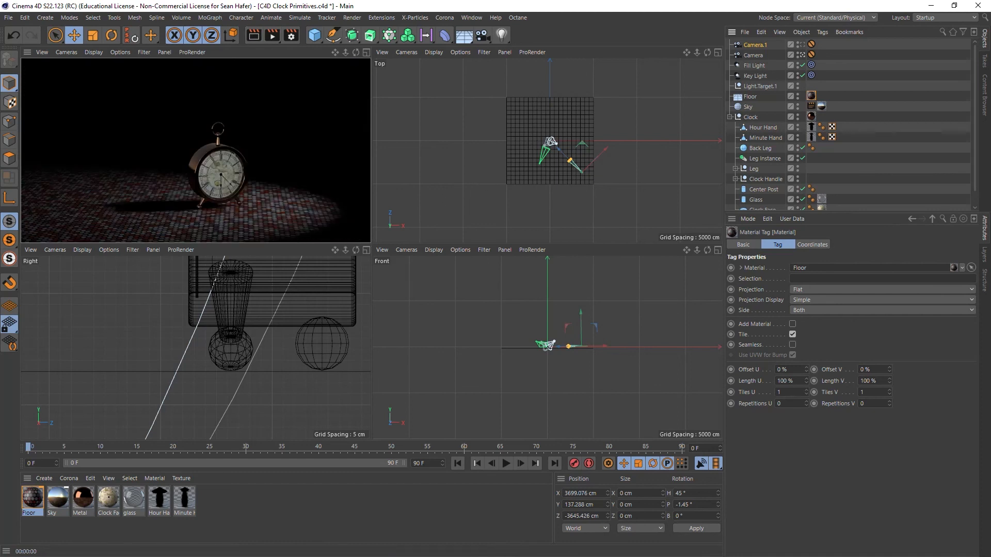
- Set the Floor material's Tiles shader Global Scale to 300% and render a preview of the larger tiles
left_click_drag(990, 129, 520, 88)
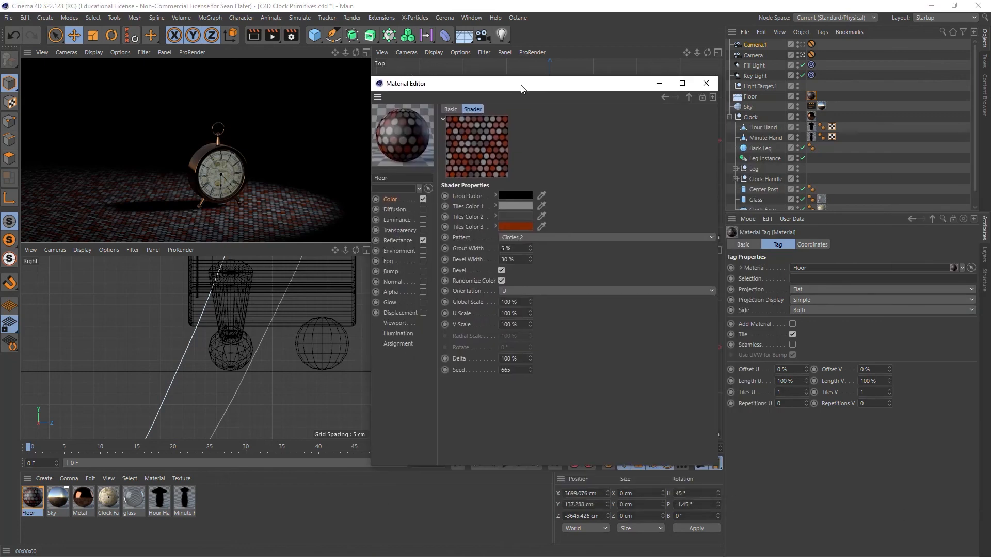
double_click(526, 304)
type("300")
key("Return")
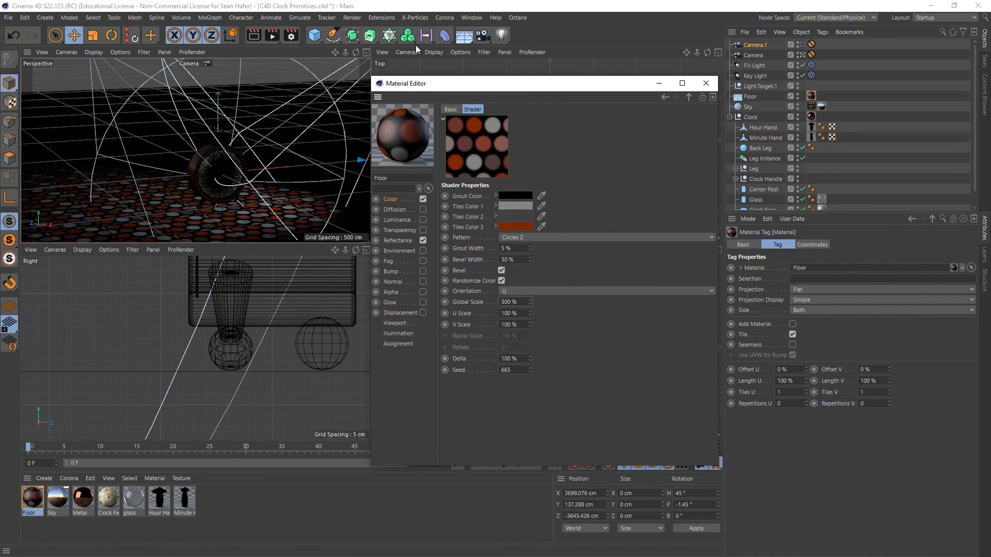
left_click(258, 41)
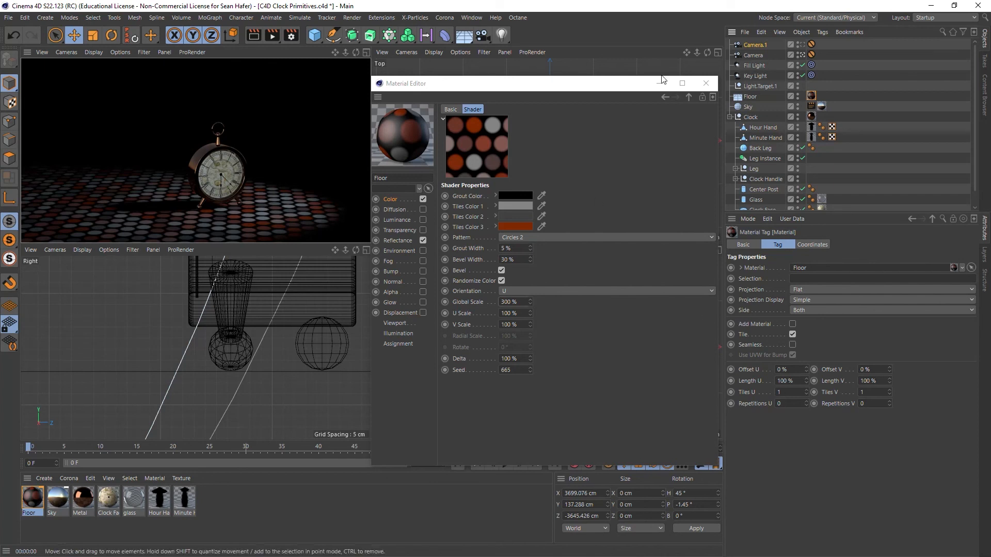
left_click(706, 83)
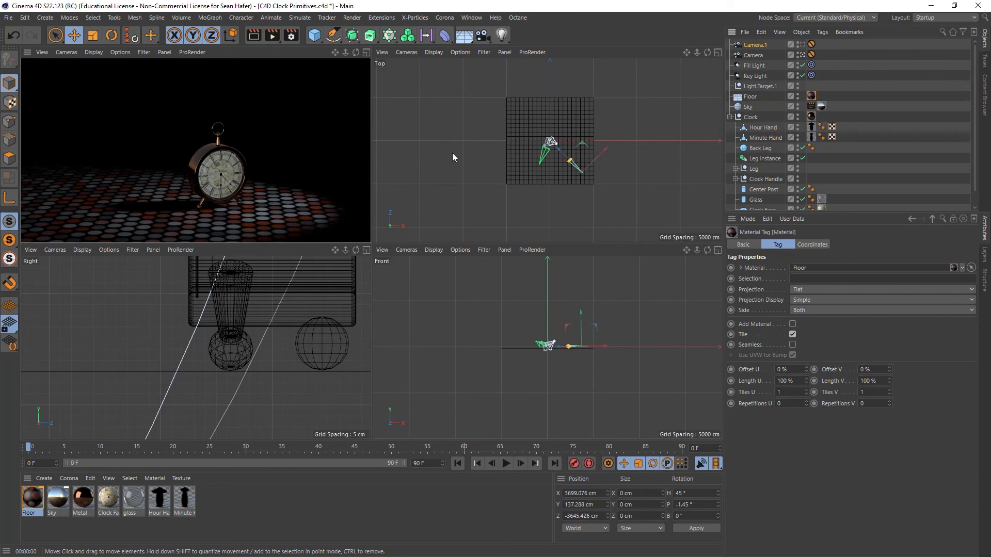
- Set the render output to a square 1280 x 1280 pixels in the Render Settings
left_click(291, 35)
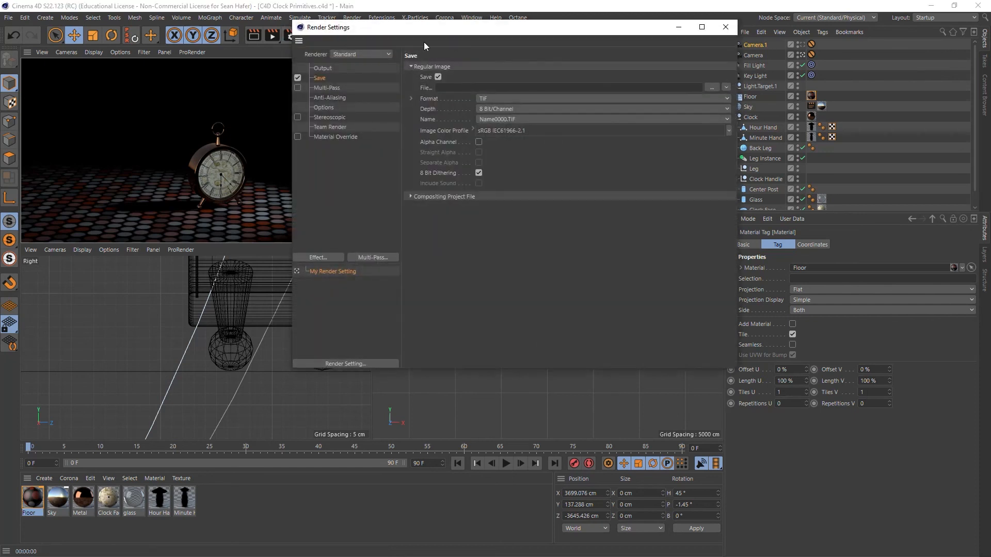
left_click(325, 69)
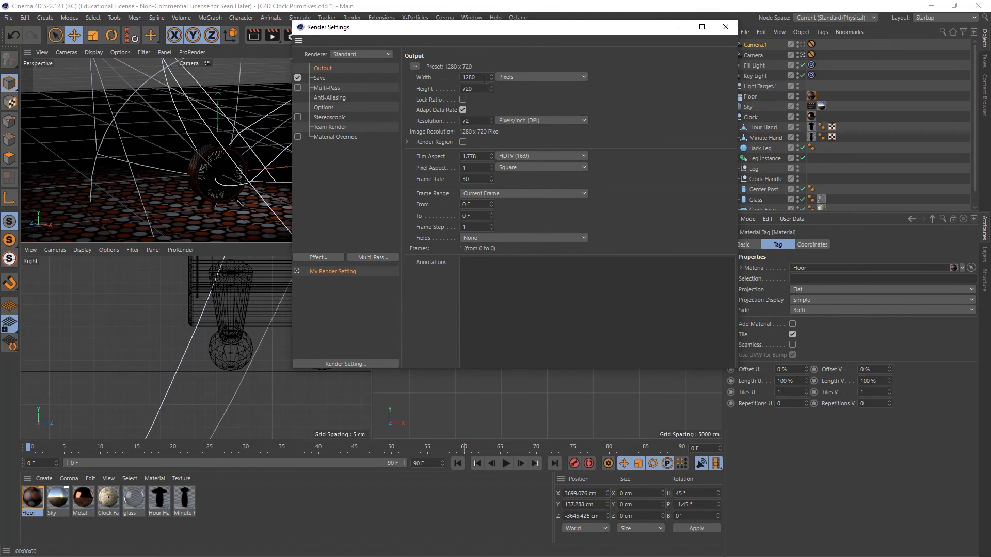
left_click_drag(520, 28, 688, 132)
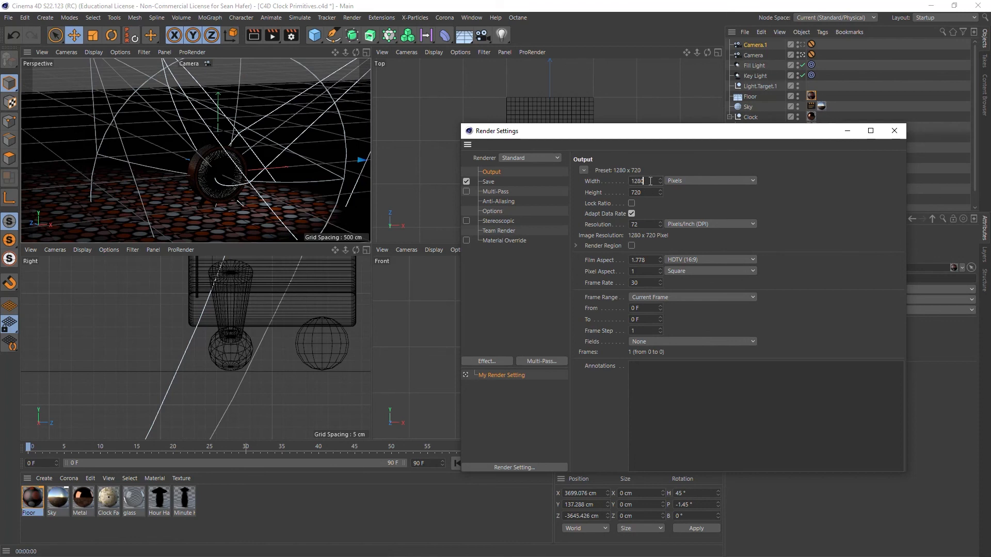
key("Tab")
type("125")
key("BackSpace")
type("80")
key("Return")
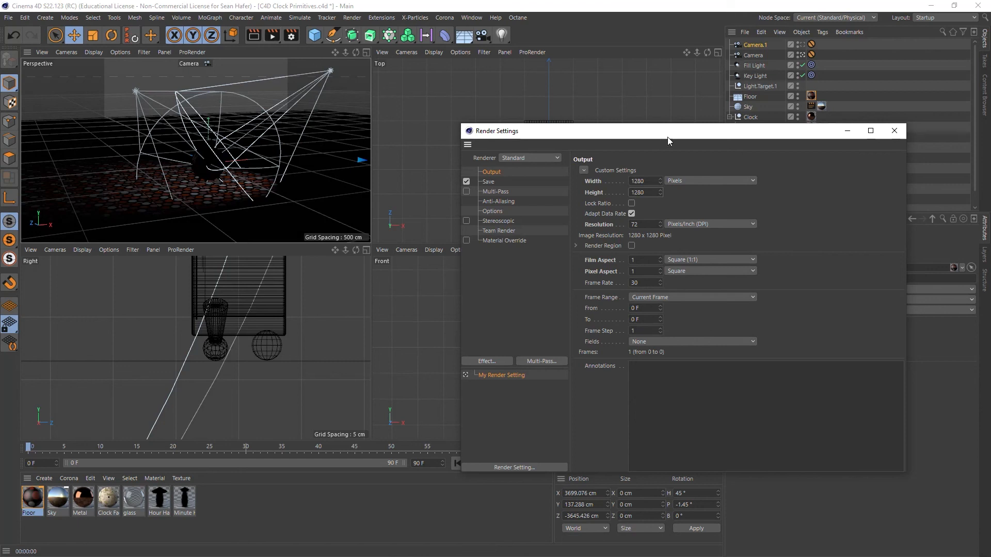
- Render the Camera view to the Picture Viewer and examine the clock and tiled floor up close and in full
left_click_drag(660, 136, 608, 122)
left_click(272, 35)
scroll(500, 240, "down", 3)
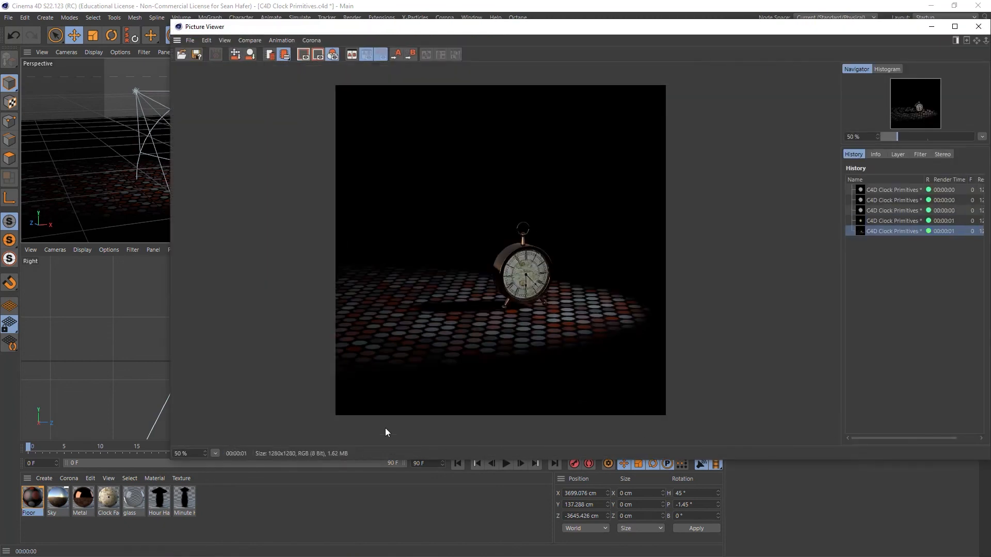
scroll(498, 290, "up", 4)
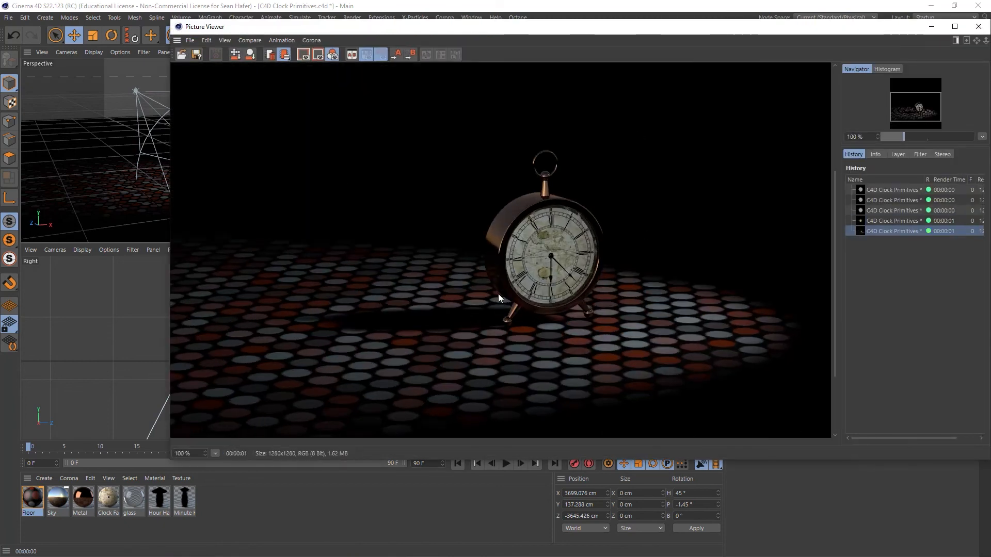
scroll(499, 297, "down", 5)
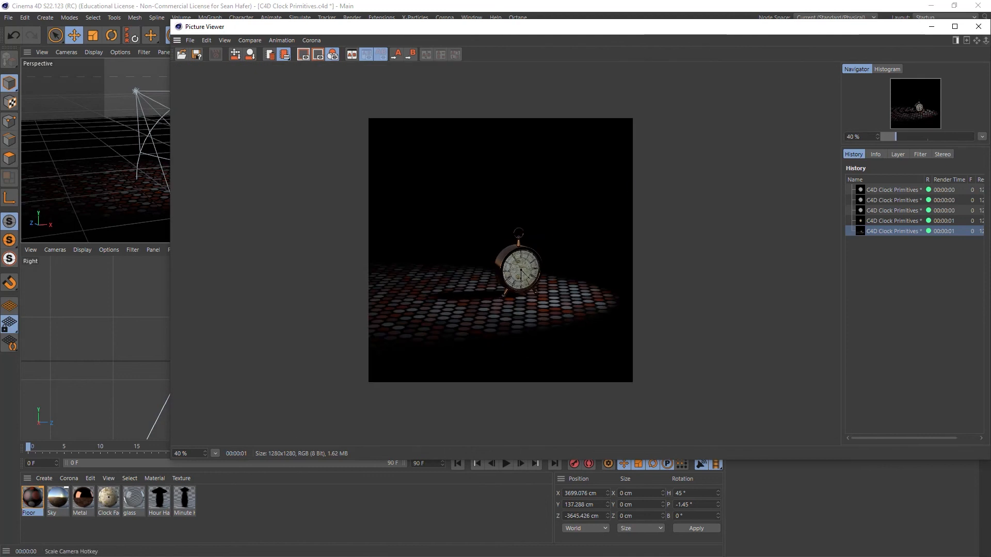
left_click(932, 29)
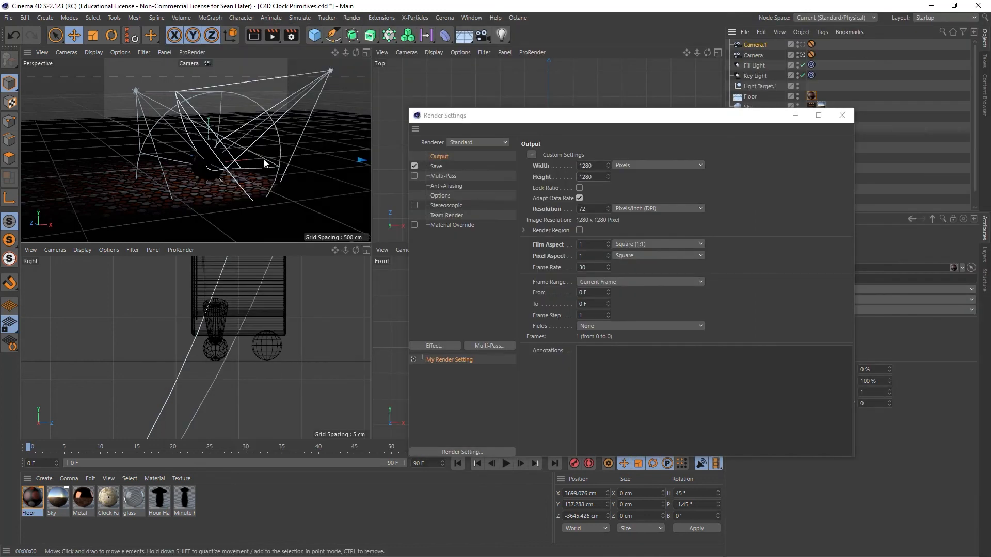
left_click(847, 120)
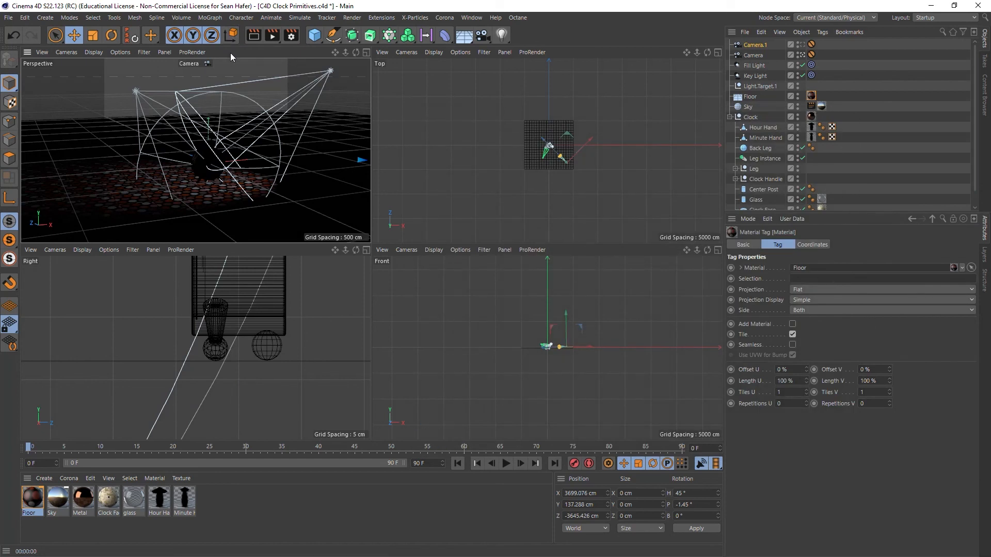
- Set the Perspective viewport's Safe Frames color to red with 360° hue, 77% saturation and 58% value
left_click(752, 220)
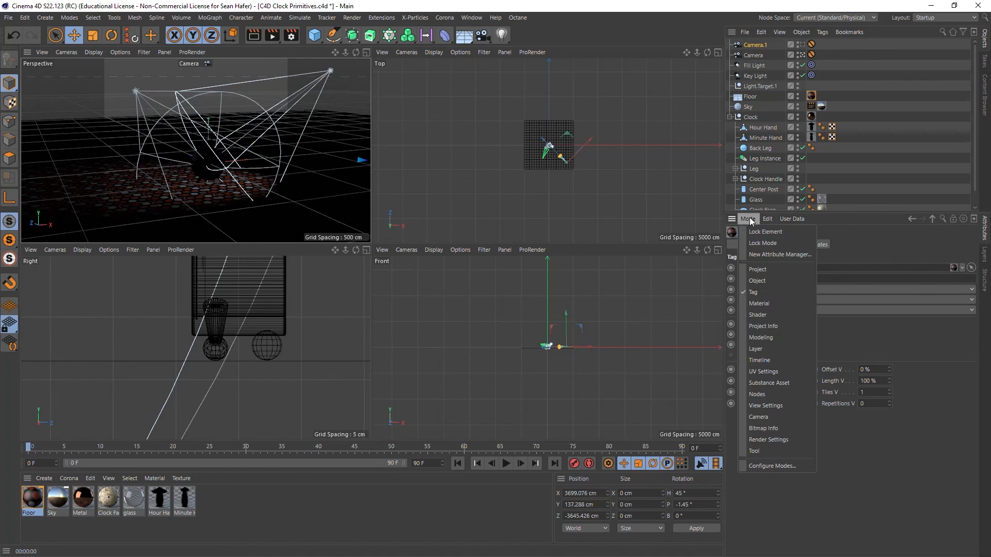
left_click(766, 406)
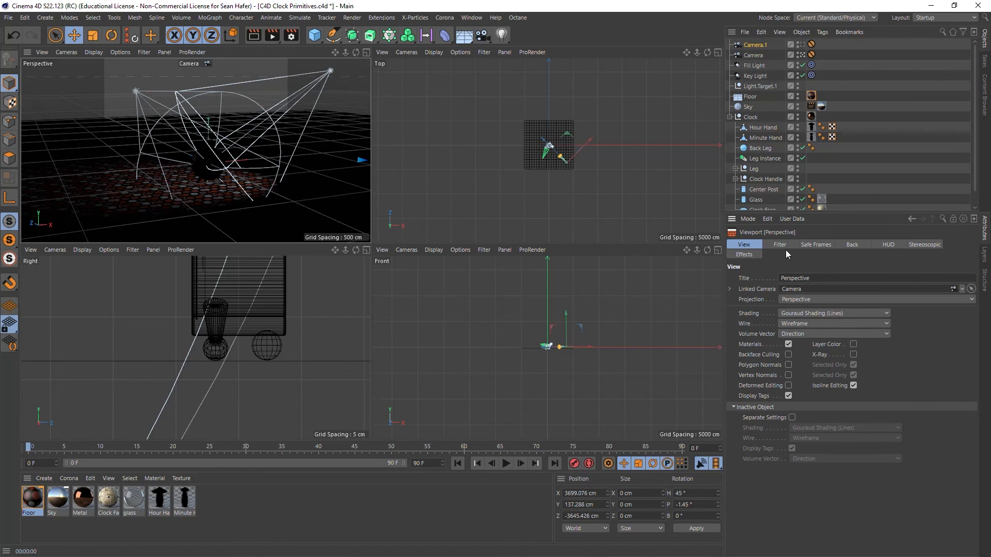
left_click(853, 244)
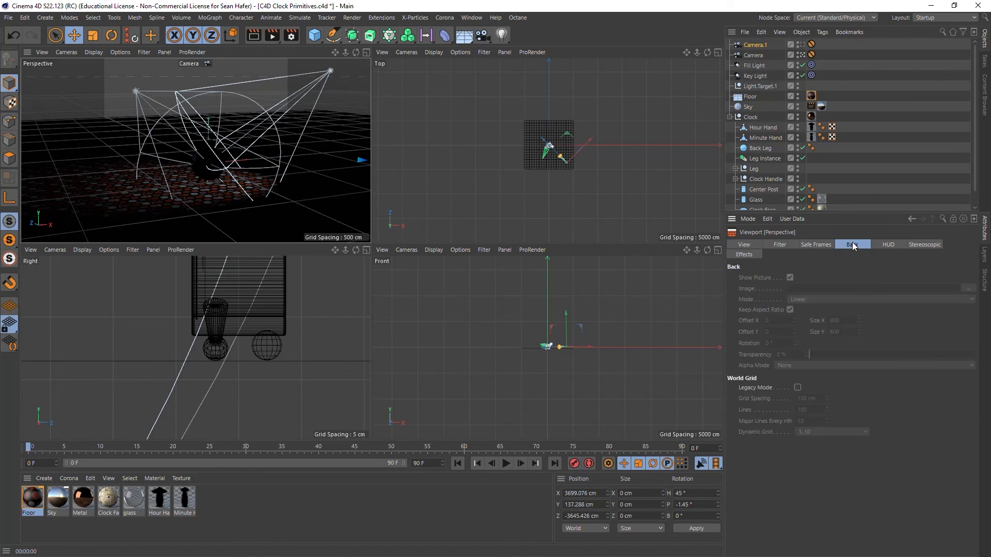
left_click(749, 246)
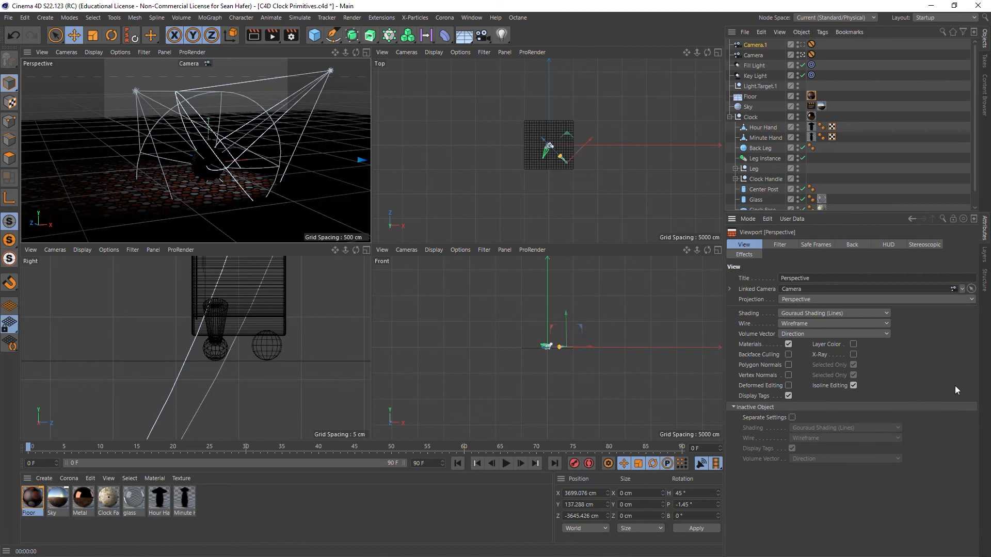
left_click(784, 246)
left_click(811, 246)
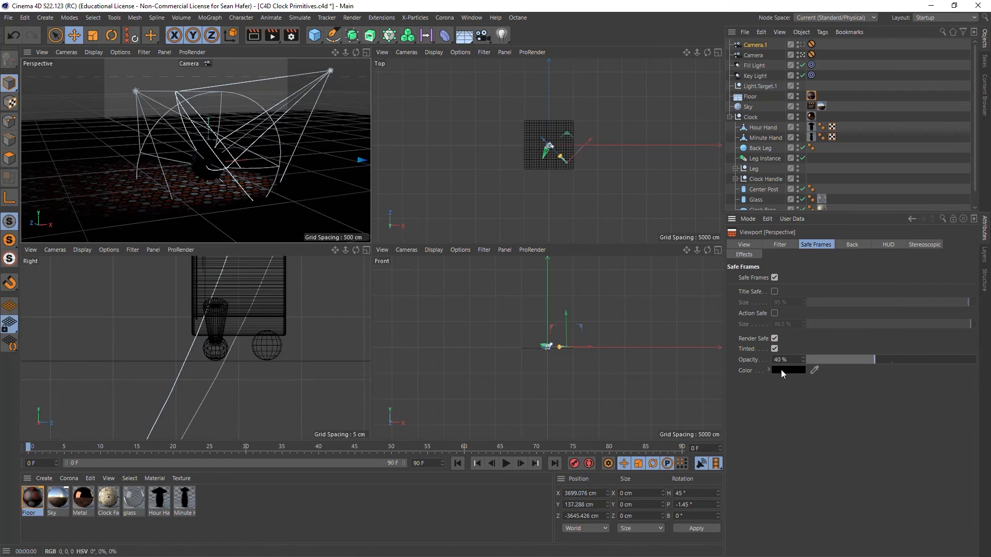
left_click(796, 373)
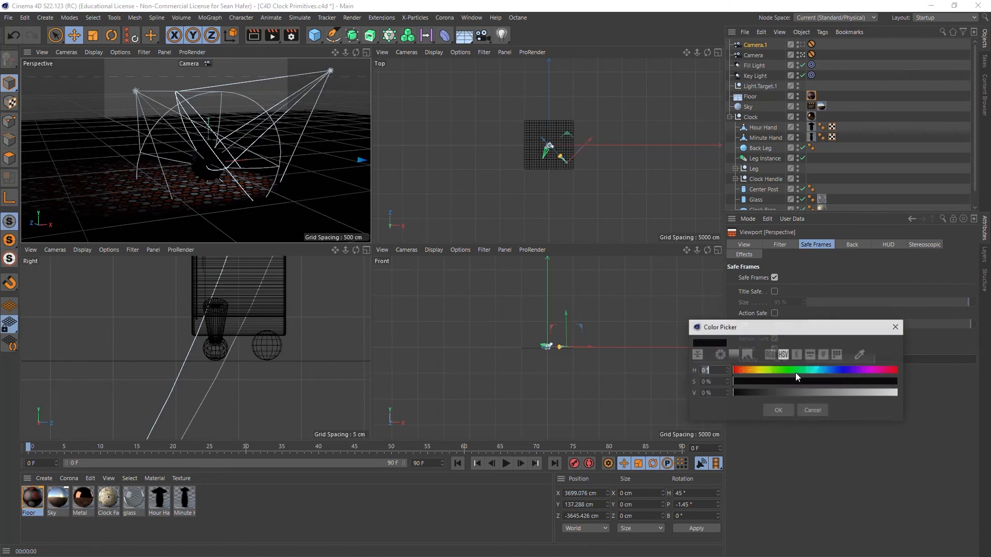
left_click(892, 371)
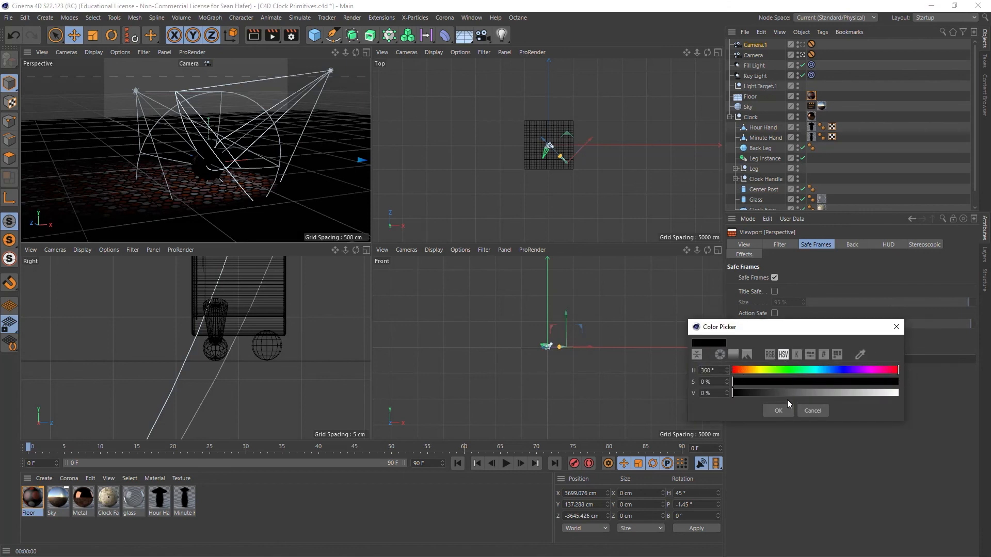
left_click(824, 392)
left_click_drag(841, 380, 860, 380)
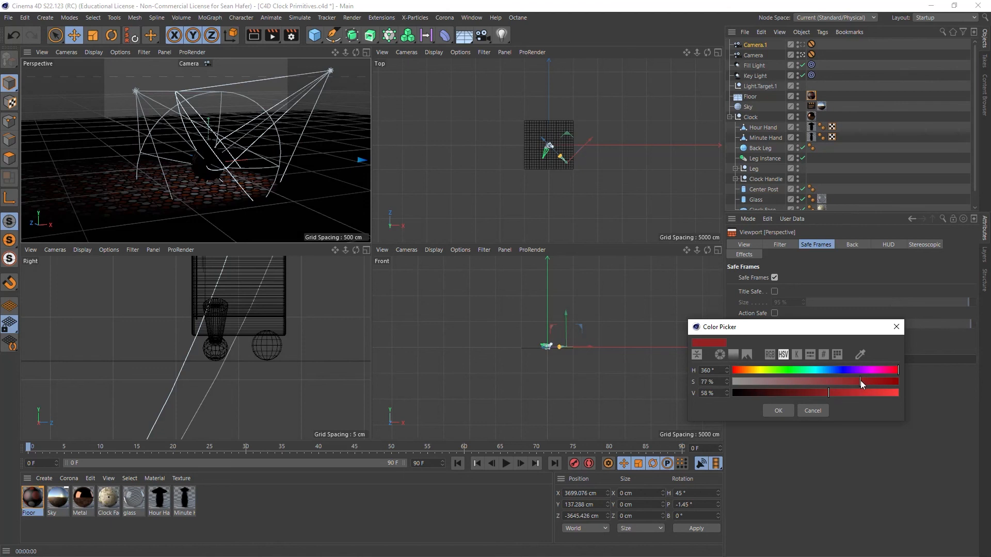
left_click(778, 411)
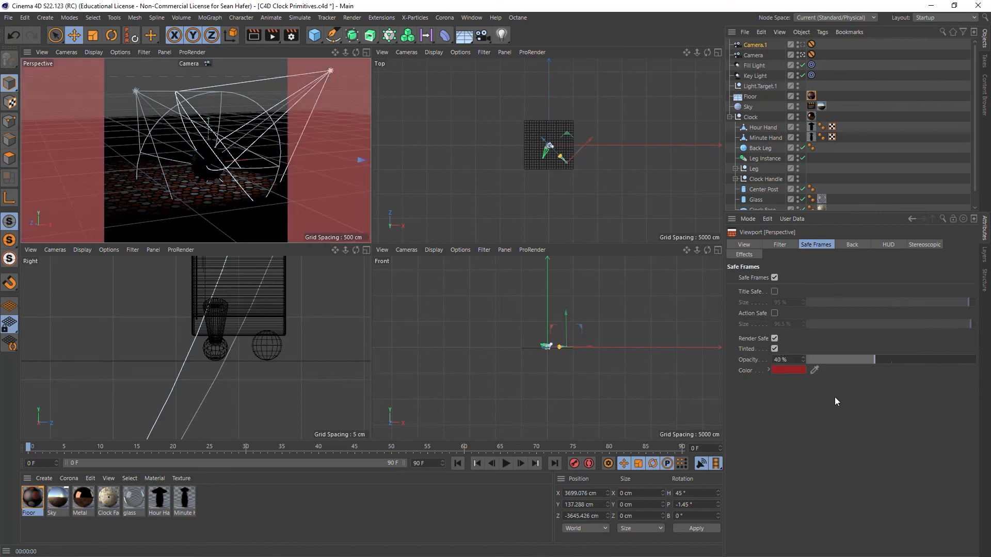
- Darken the Safe Frames color to a deep red by lowering its brightness value
left_click(782, 369)
left_click(741, 390)
left_click_drag(741, 390, 758, 390)
left_click(765, 407)
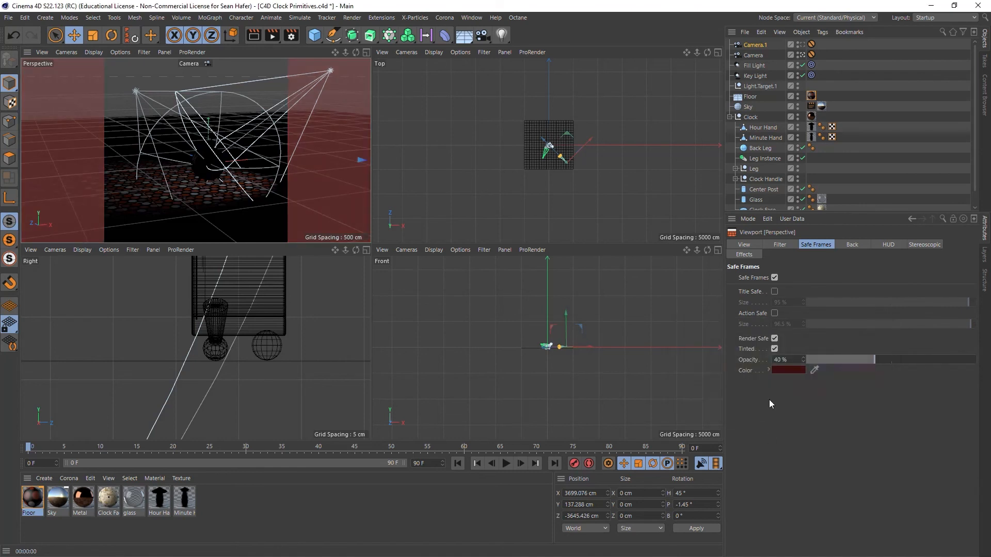
- Lower the Perspective viewport's Safe Frames tint opacity to 6% and keep the viewport's View Settings displayed
left_click_drag(837, 361, 816, 363)
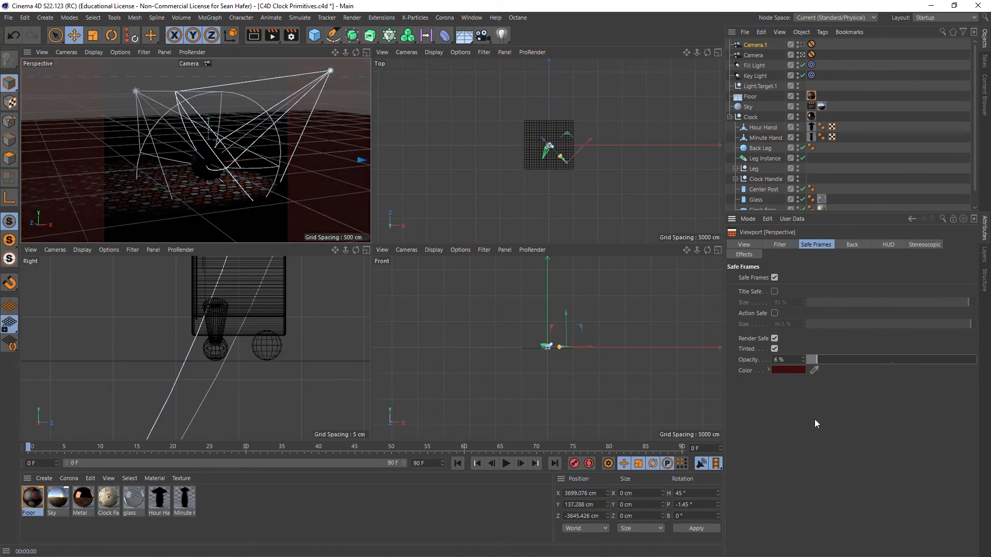
left_click(746, 219)
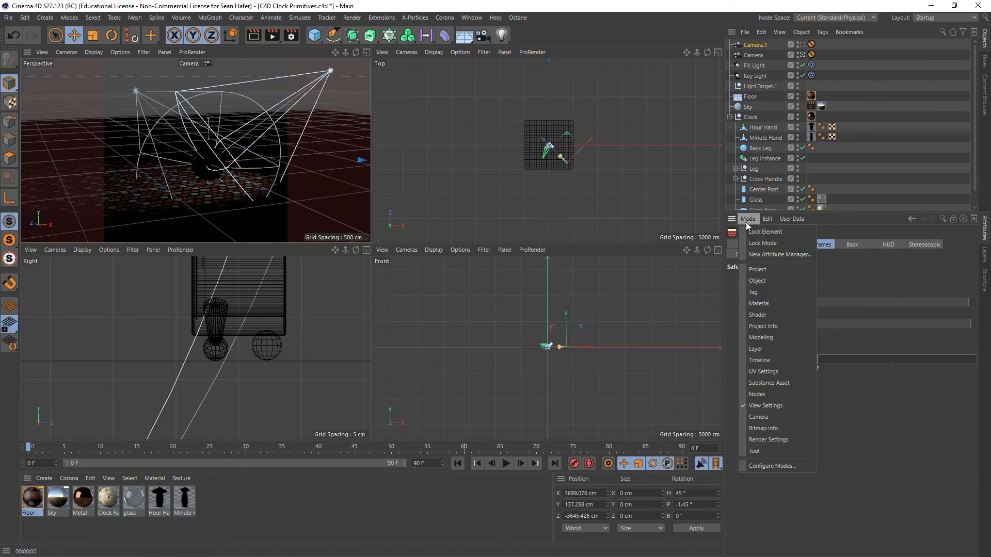
left_click(756, 405)
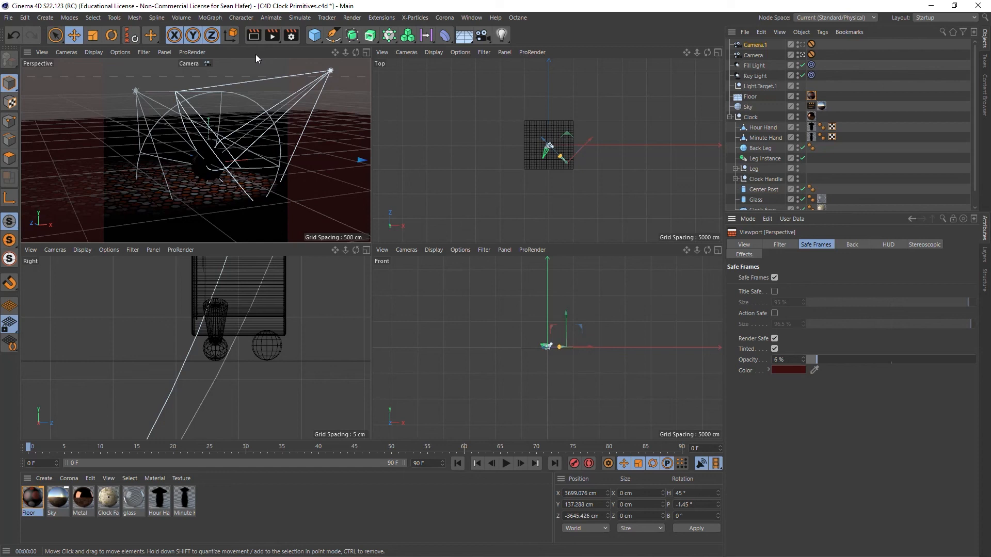
- Render a preview in the Perspective viewport, compare it with a Picture Viewer render, and close the Picture Viewer
left_click(252, 38)
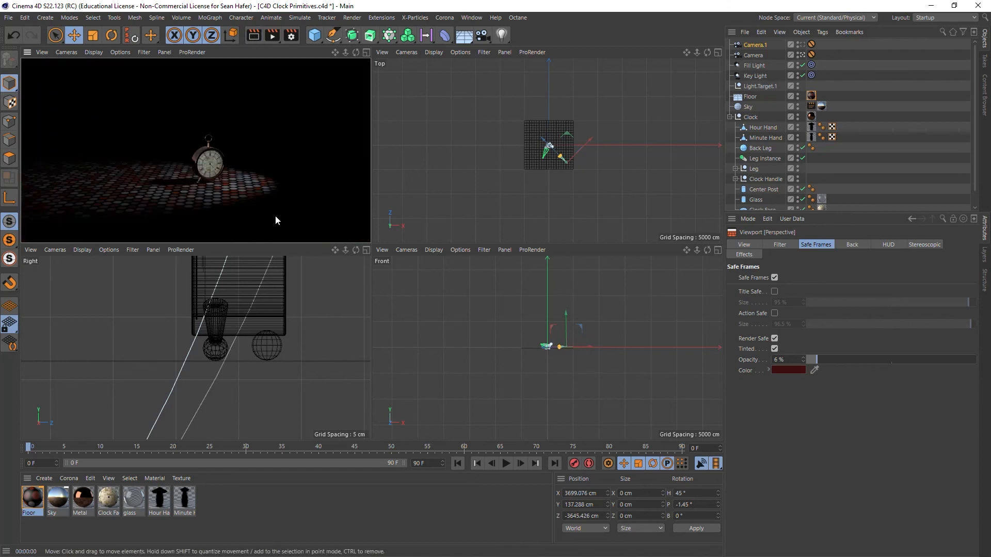
left_click(270, 36)
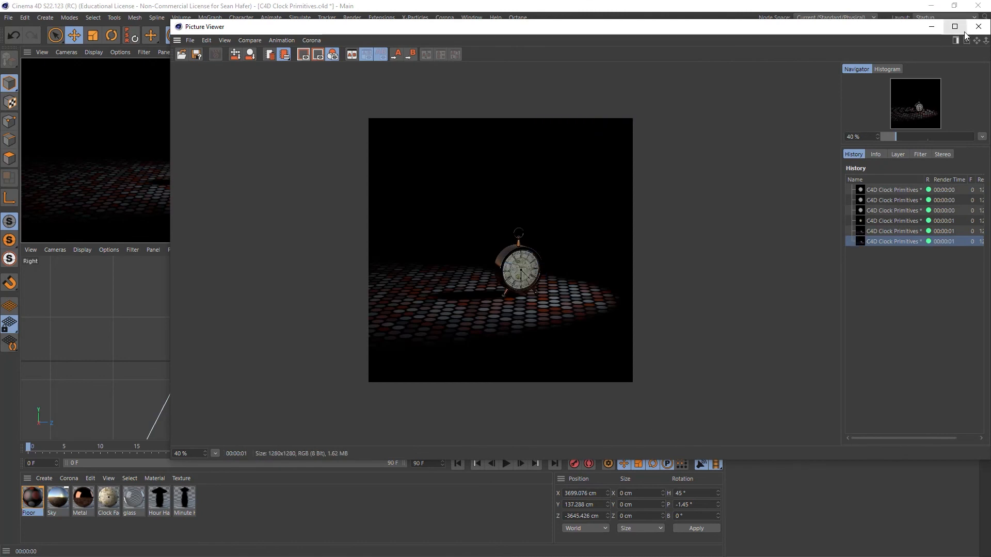
left_click(978, 26)
- In the Render Settings output, try a resolution of 300 DPI and restore it to 72 DPI
left_click(291, 36)
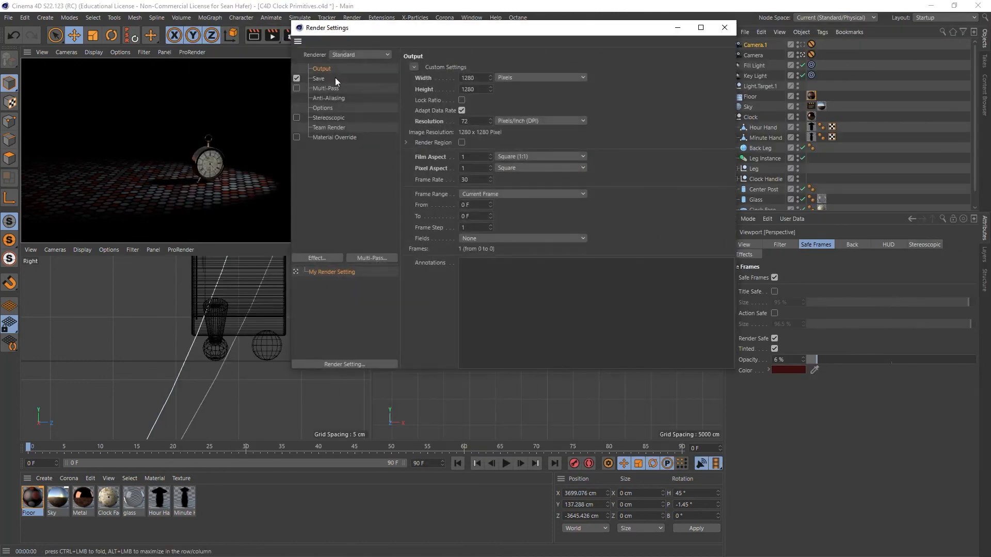
left_click(476, 123)
type("300")
key("Return")
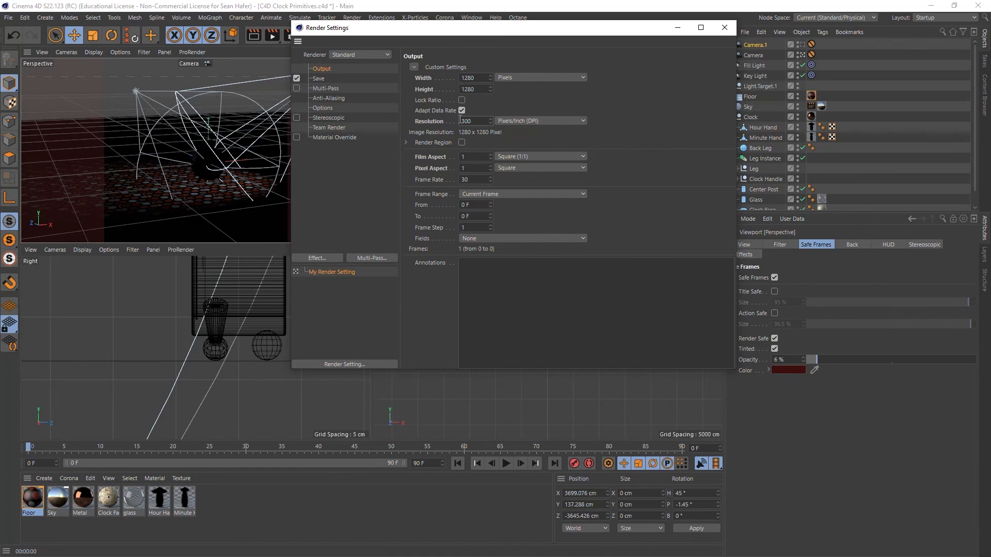
left_click_drag(483, 122, 417, 118)
type("72")
- Set the render's save file to Clock01 inside the C4D Clock Primitives folder on the Desktop
left_click(318, 79)
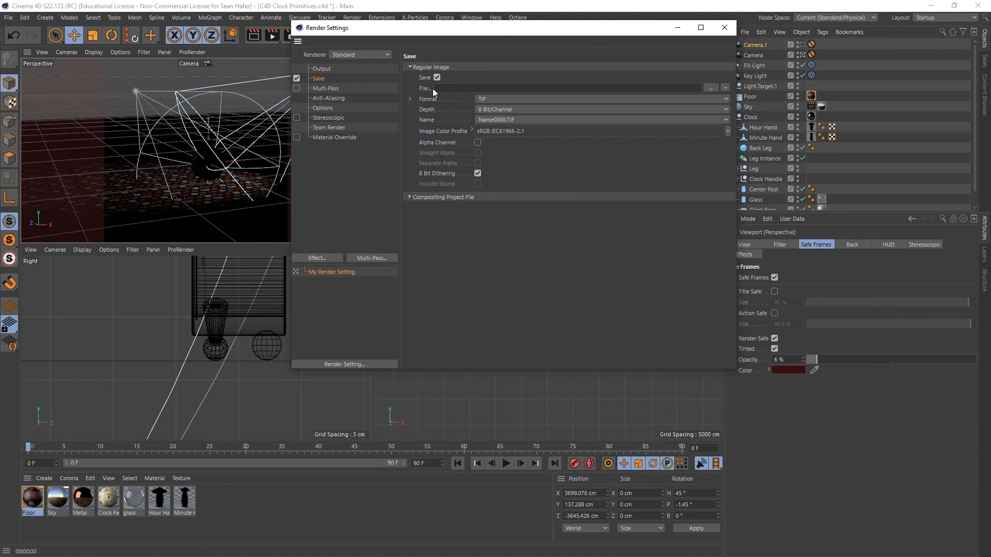
left_click(712, 88)
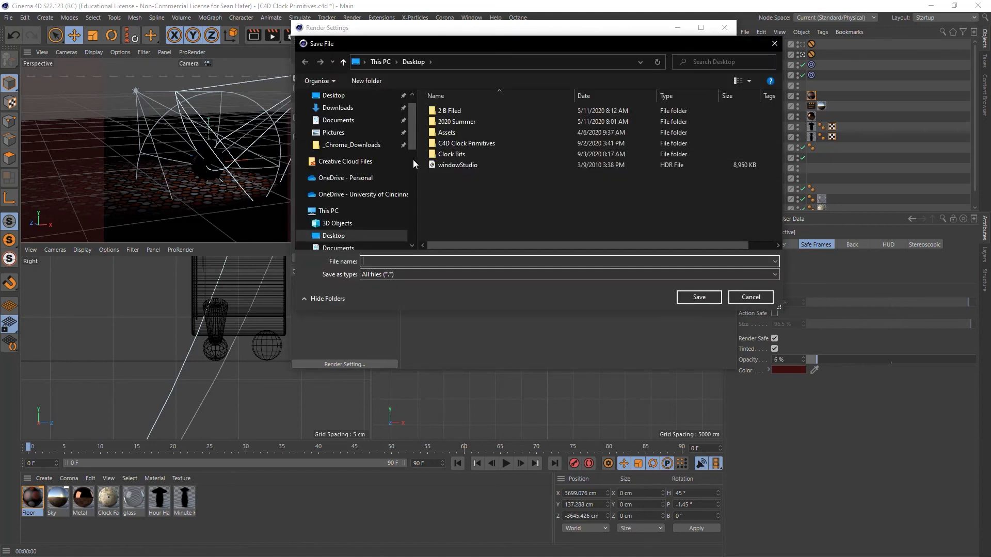
left_click(485, 143)
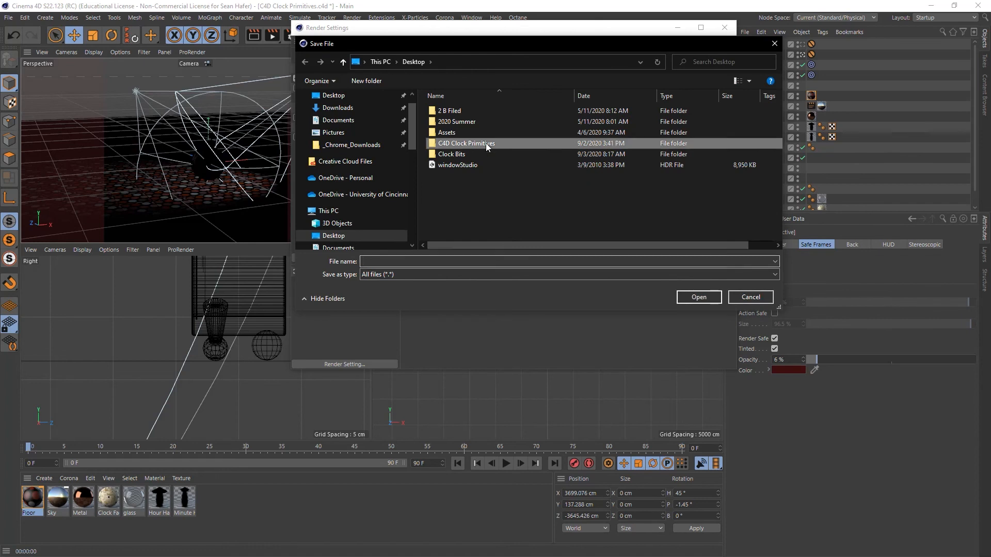
double_click(485, 144)
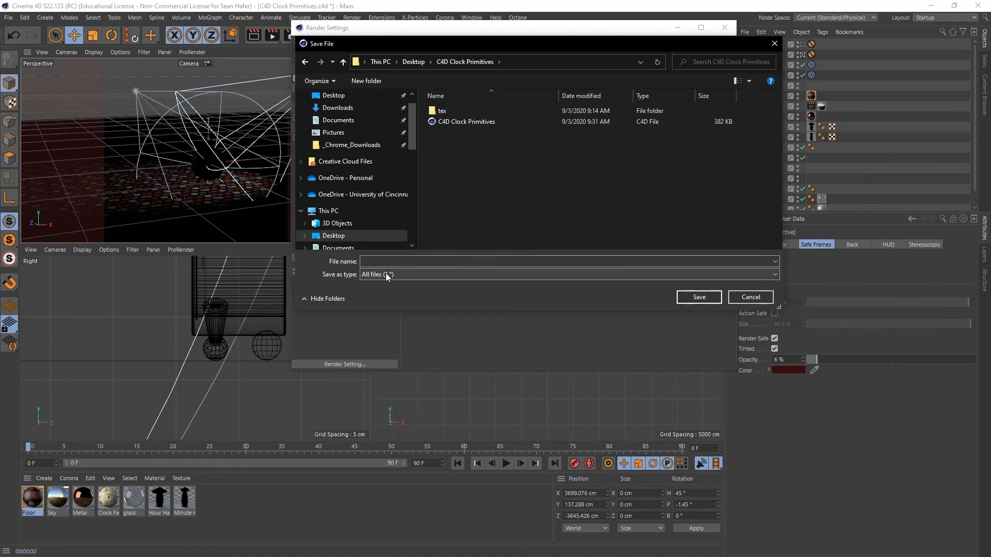
left_click(399, 260)
type("Clock01")
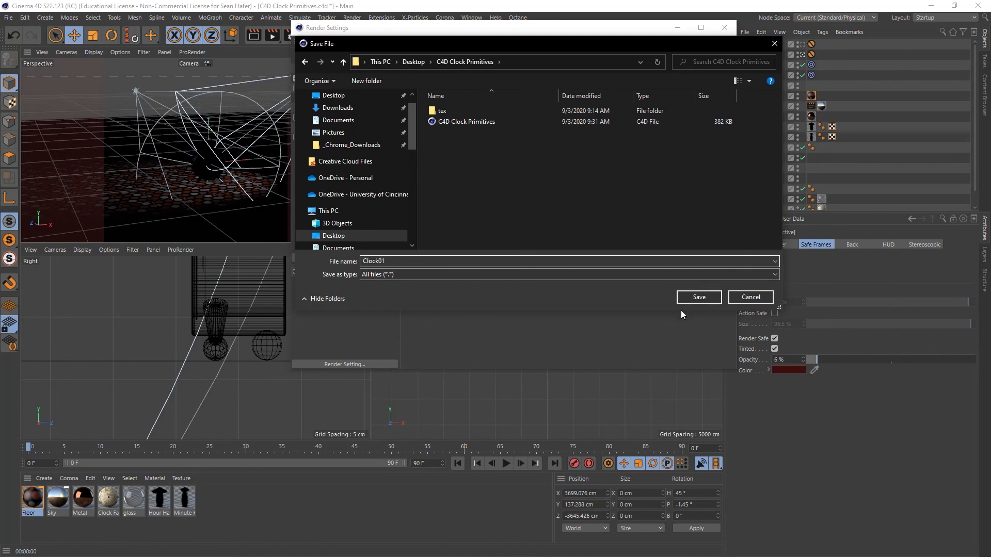
left_click(692, 297)
- Set the saved image's format to PSD with a depth of 16 Bit/Channel
left_click(491, 99)
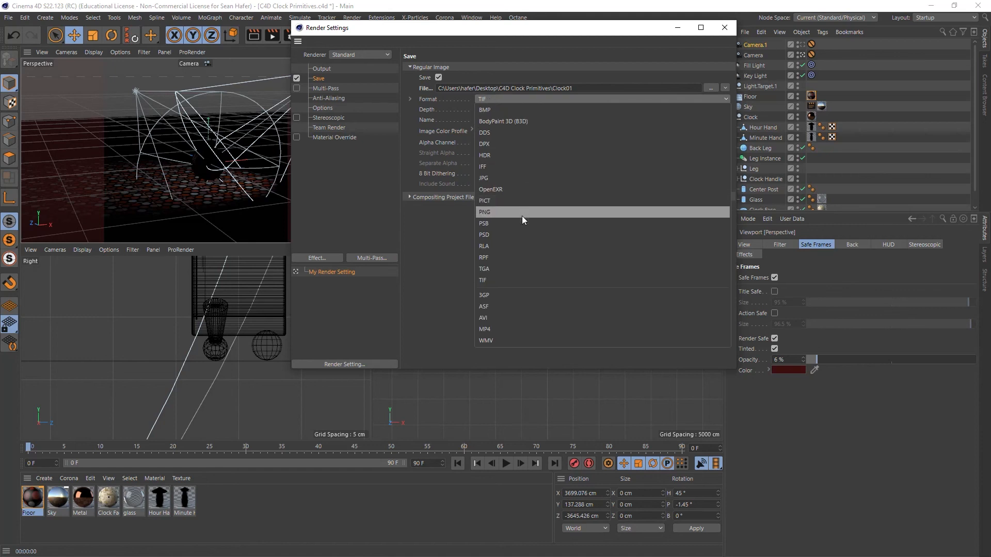
left_click(525, 234)
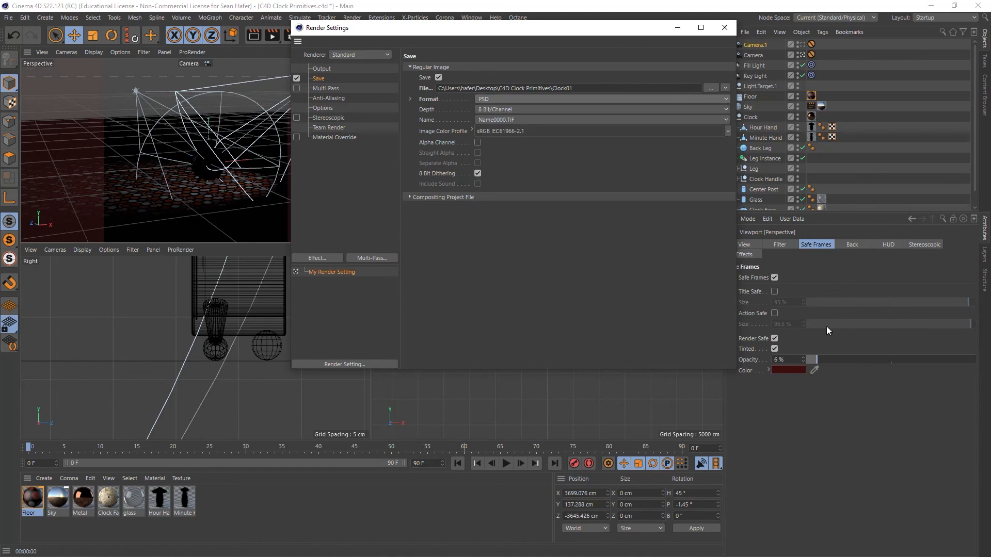
left_click(566, 110)
left_click(564, 130)
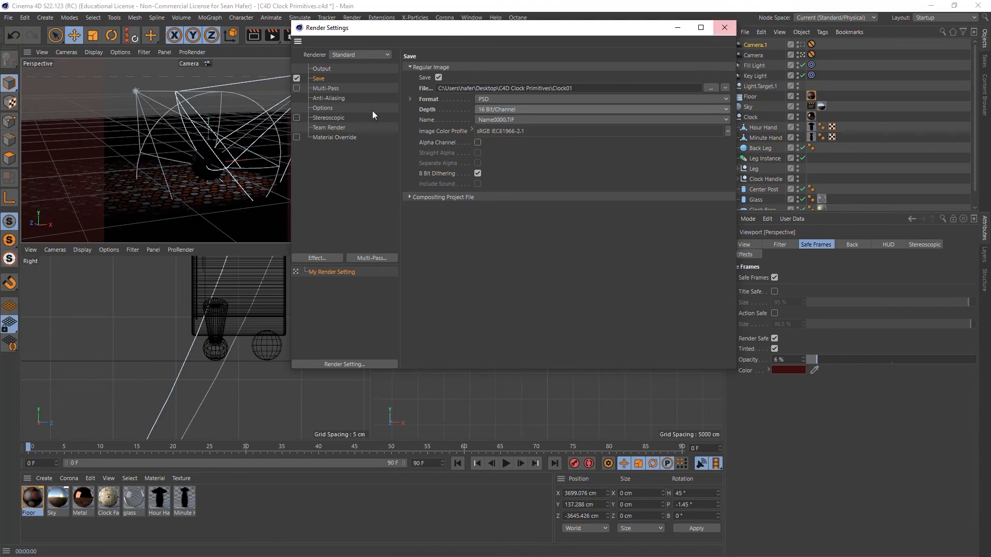
- Set the Anti-Aliasing minimum level to 2x2 and close the Render Settings
left_click(330, 98)
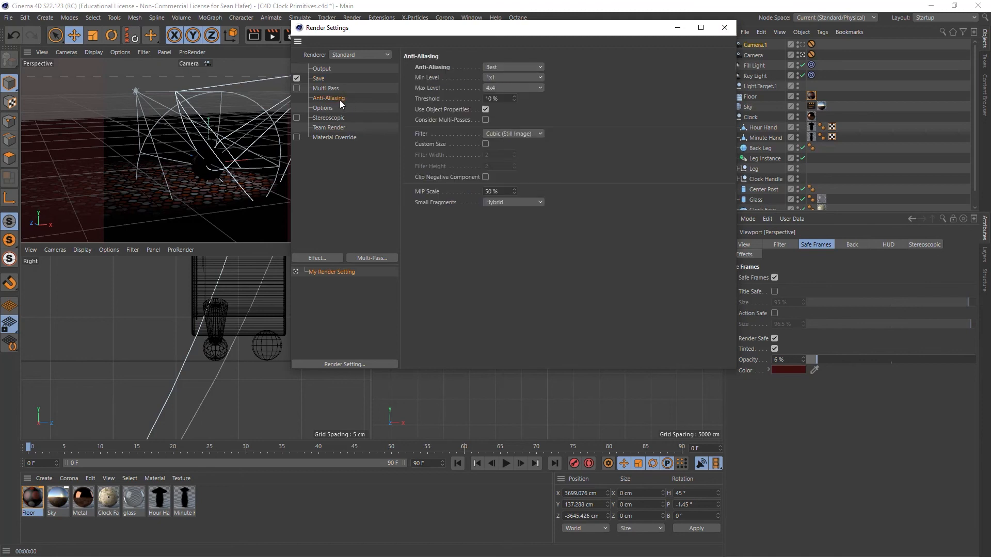
left_click(506, 77)
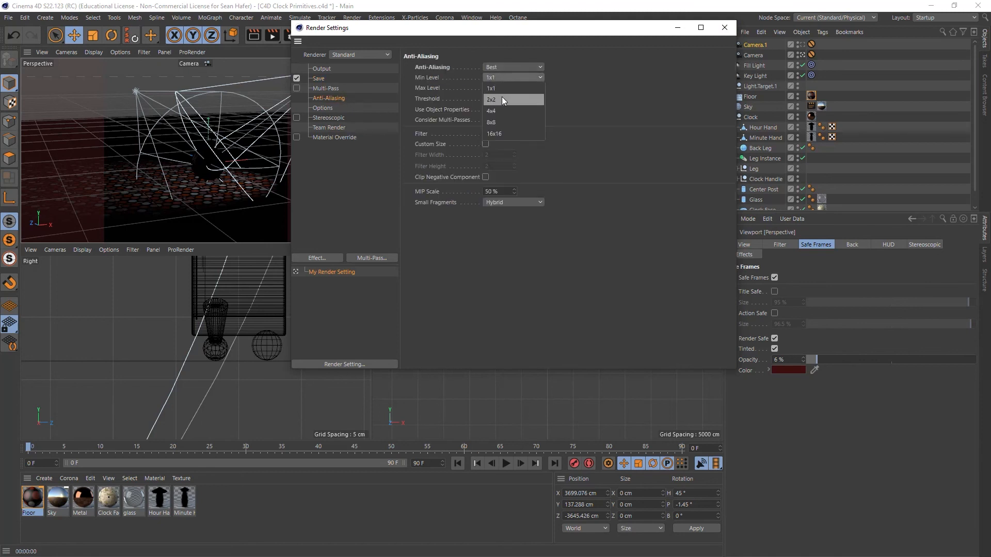
left_click(501, 100)
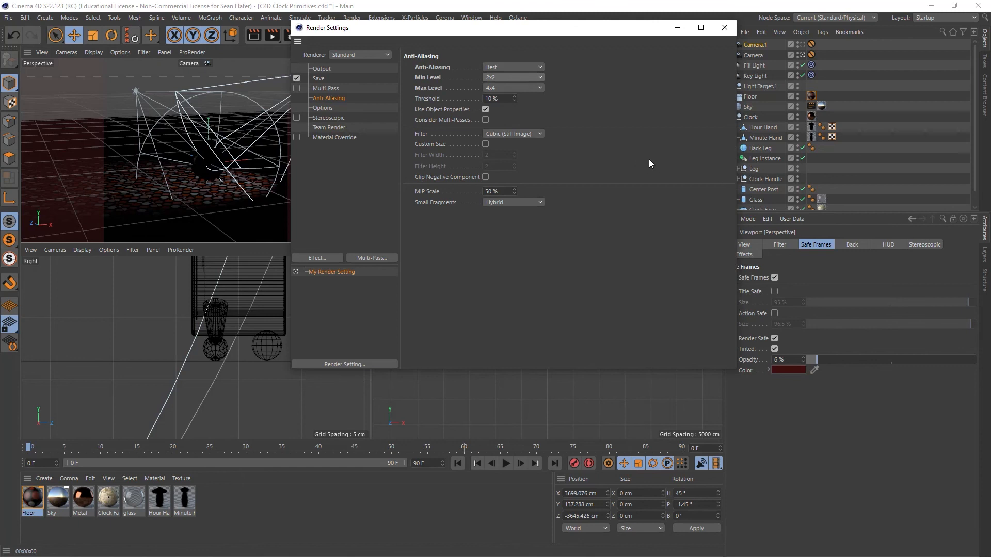
left_click(724, 27)
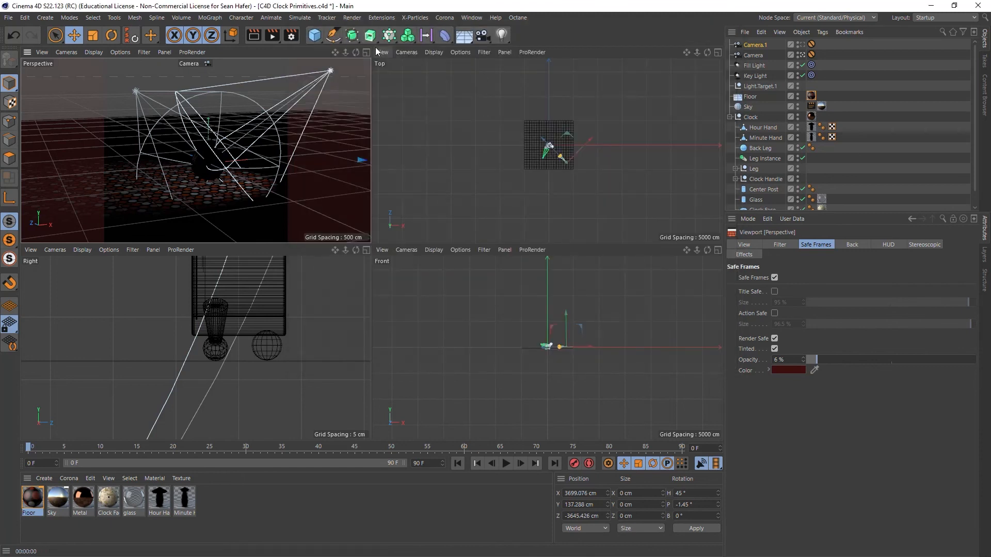
- Render the scene to the Picture Viewer and preview the saved Clock01 image from the C4D Clock Primitives folder in File Explorer
left_click(270, 35)
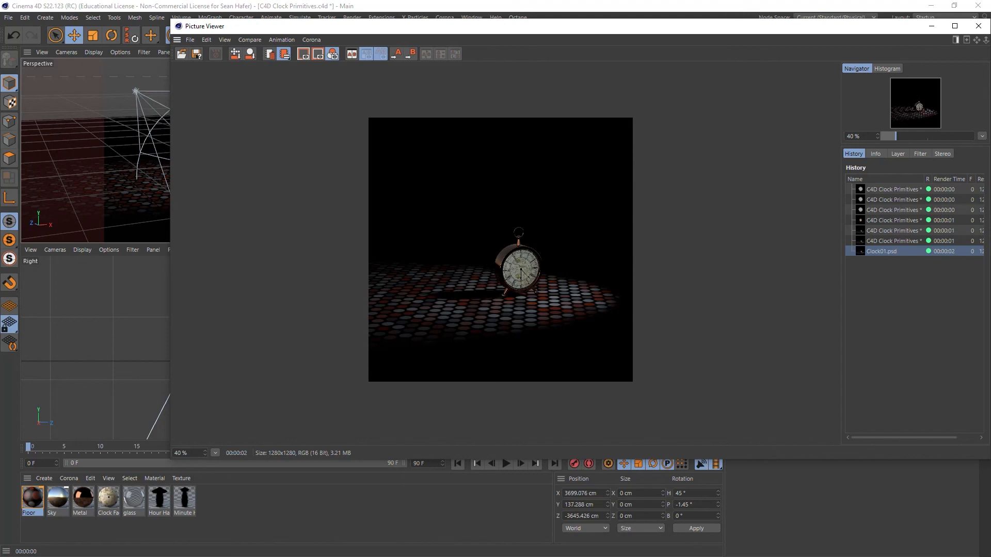
key("super+e")
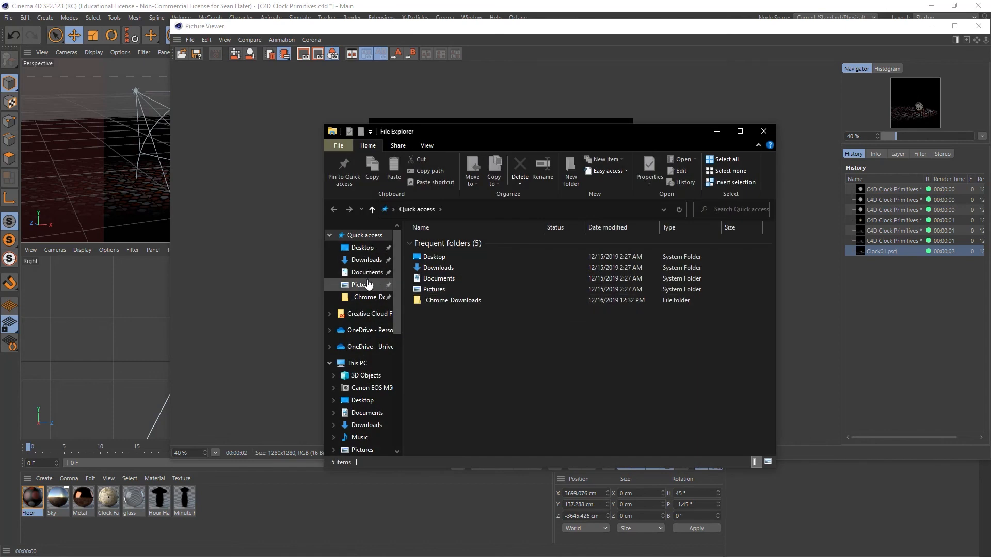
left_click(362, 248)
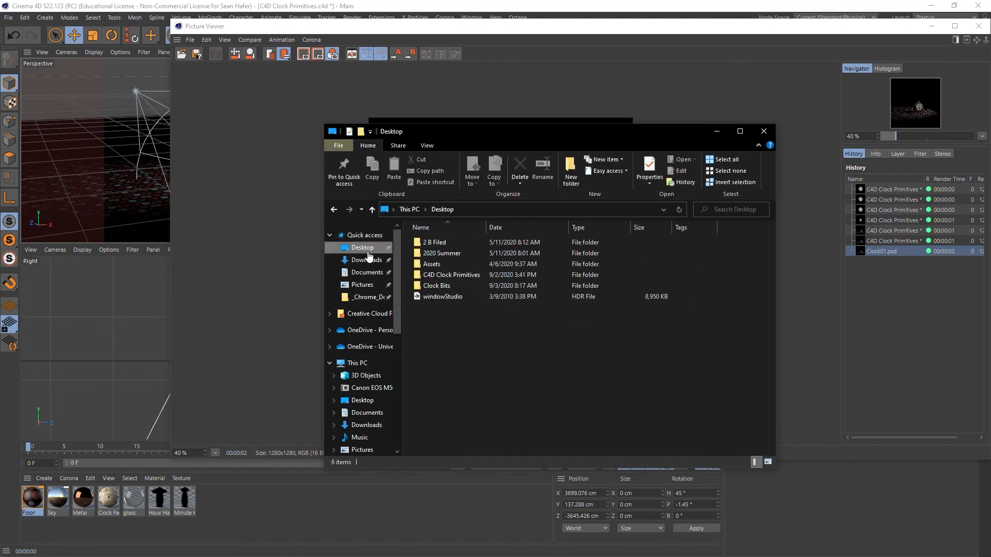
double_click(443, 276)
double_click(436, 264)
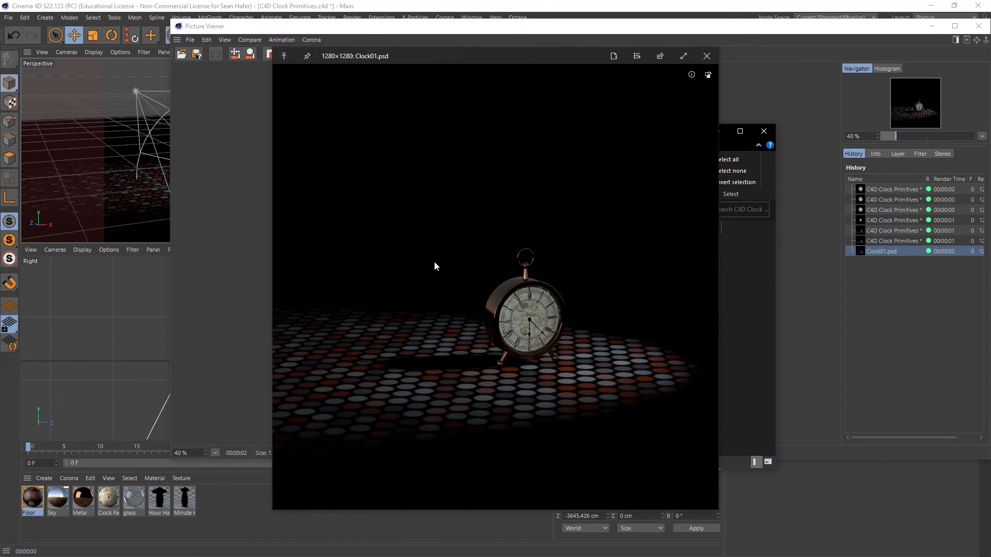
key("space")
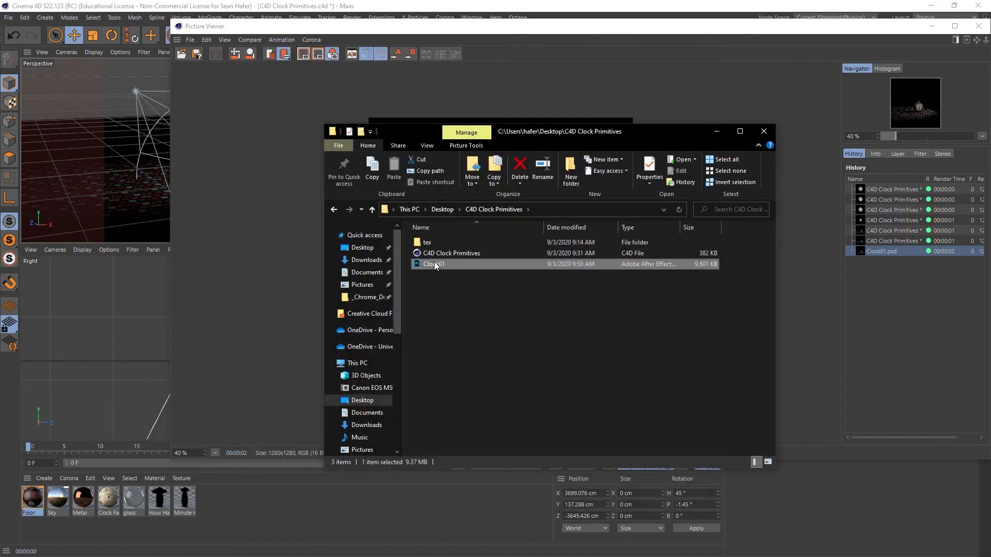
left_click(762, 131)
left_click_drag(781, 30, 702, 69)
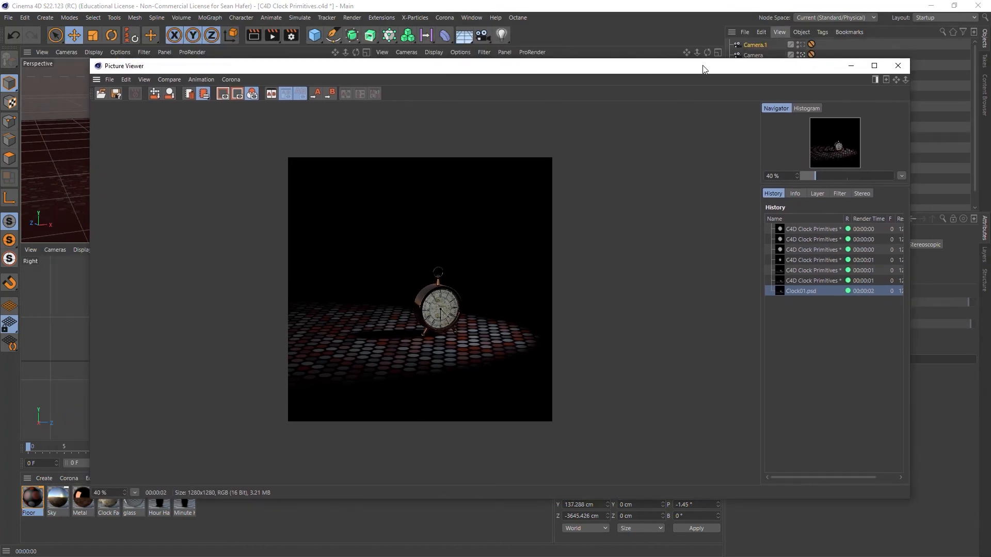